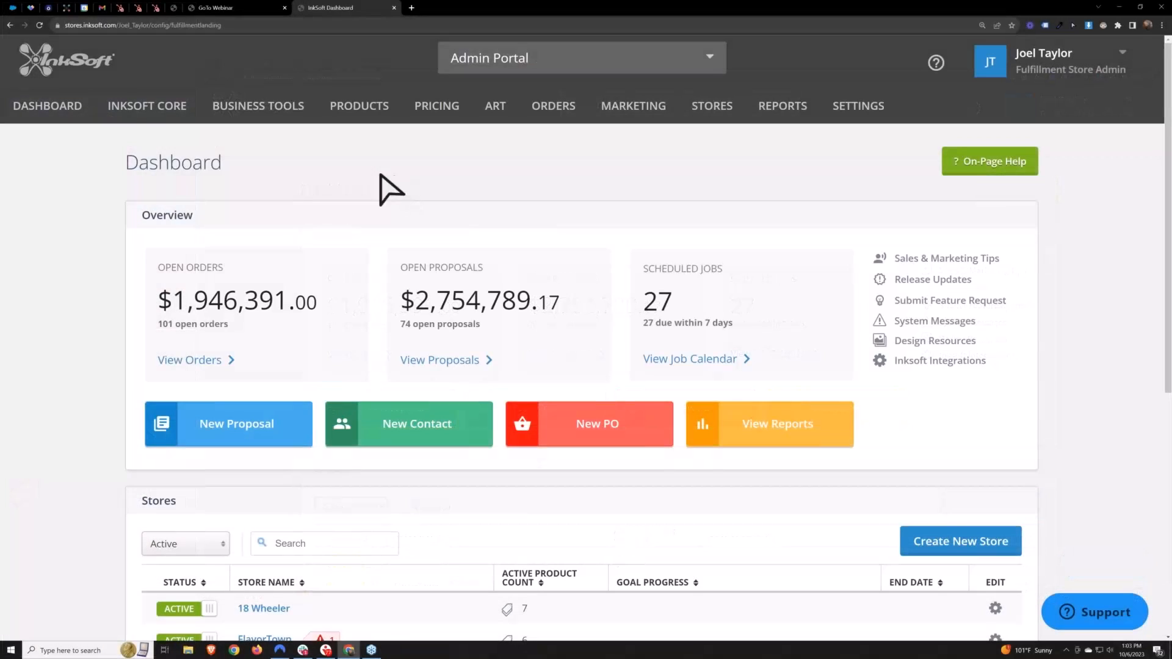
# Open the InkSoft Core Orders page in a new browser tab and switch to it
pyautogui.moveTo(145, 111)
pyautogui.rightClick(139, 144)
pyautogui.click(159, 151)
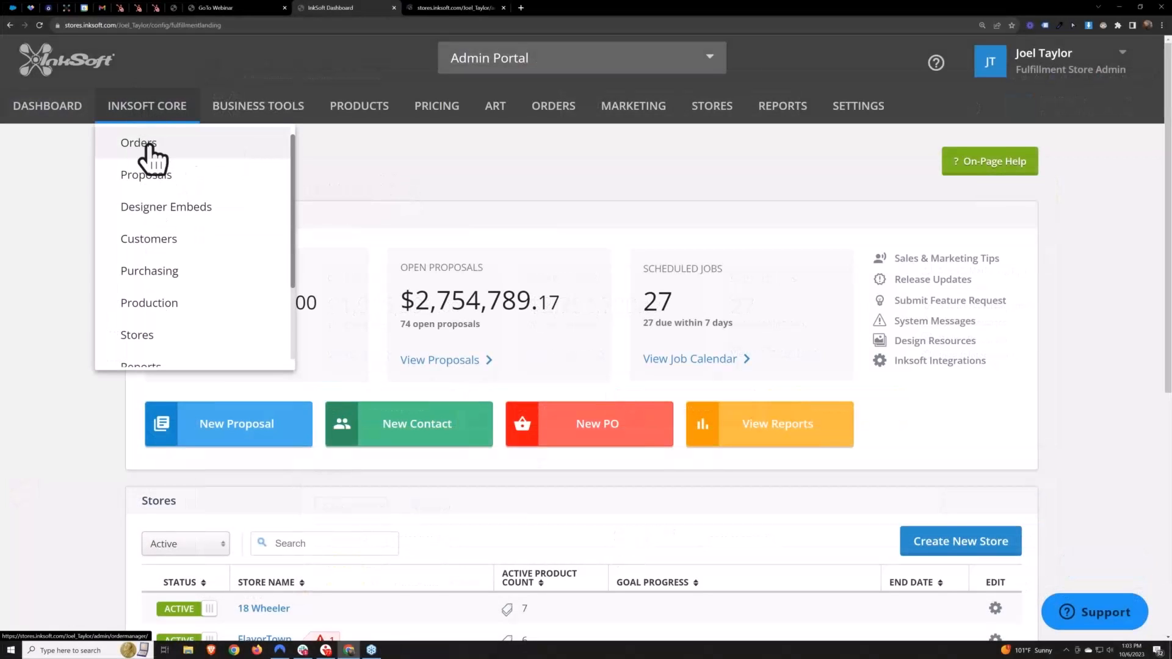
pyautogui.click(450, 7)
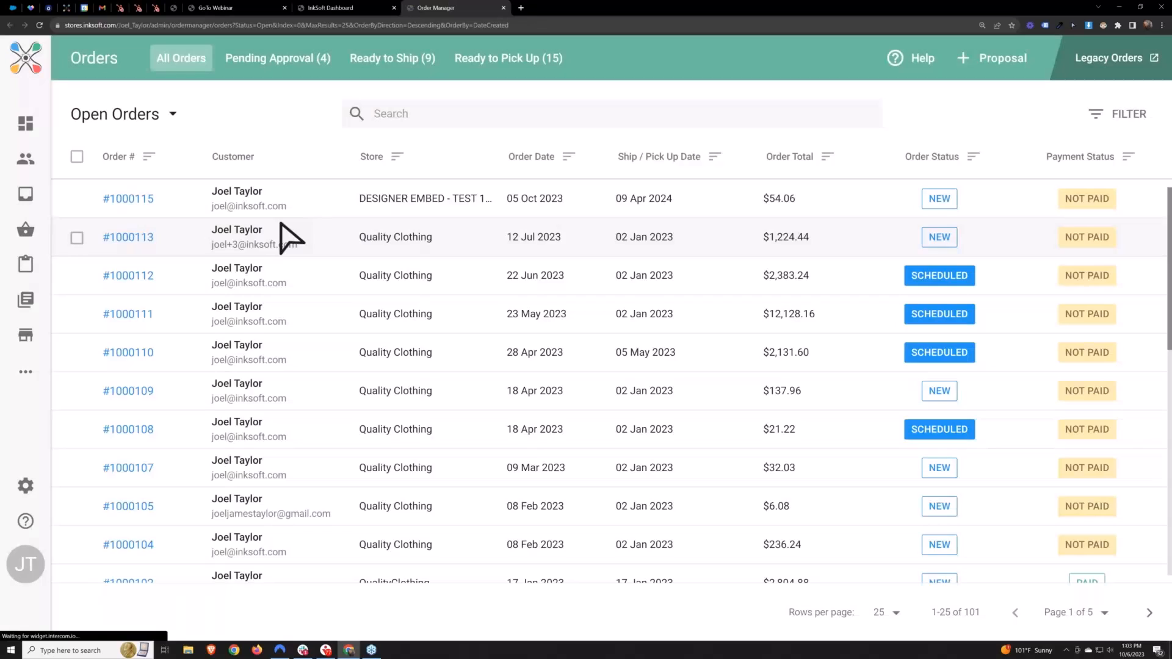
pyautogui.moveTo(282, 226); pyautogui.dragTo(601, 430)
pyautogui.click(315, 132)
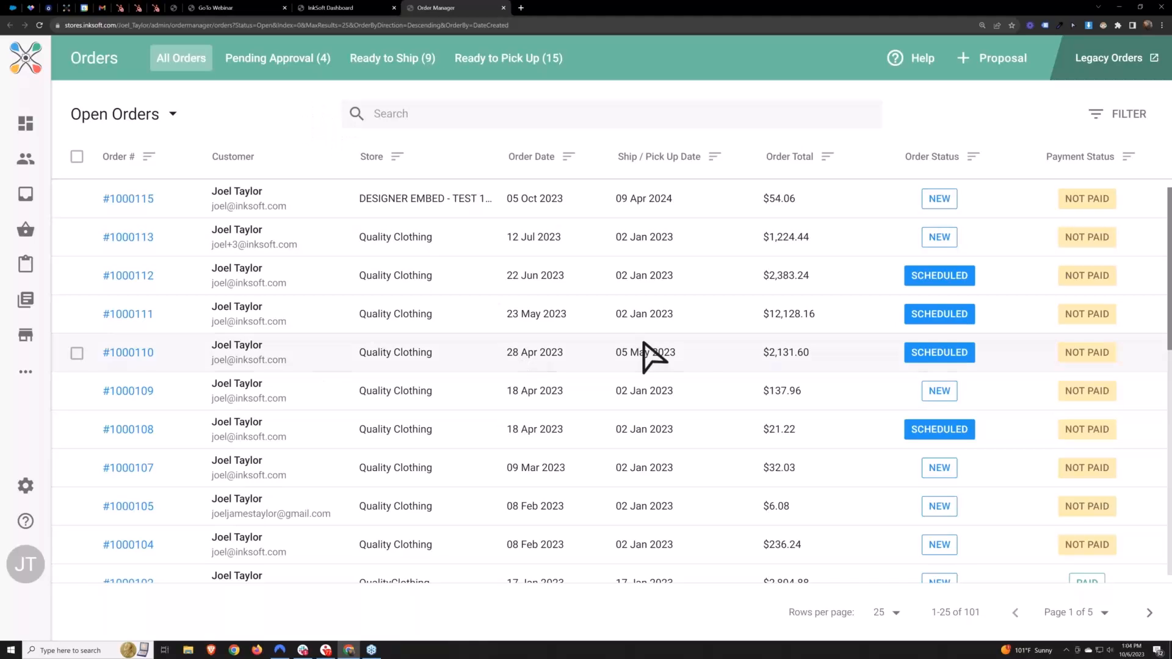
# Look through the order status views and the Stores and Assignee filter options without applying any filter
pyautogui.click(171, 115)
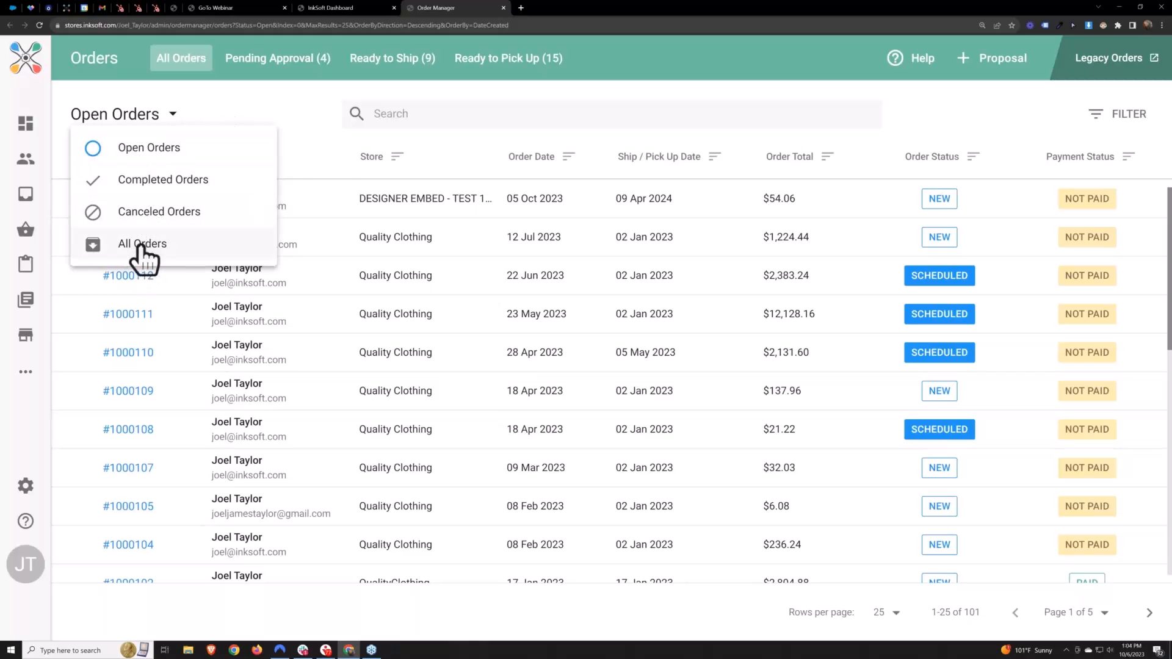
pyautogui.click(346, 154)
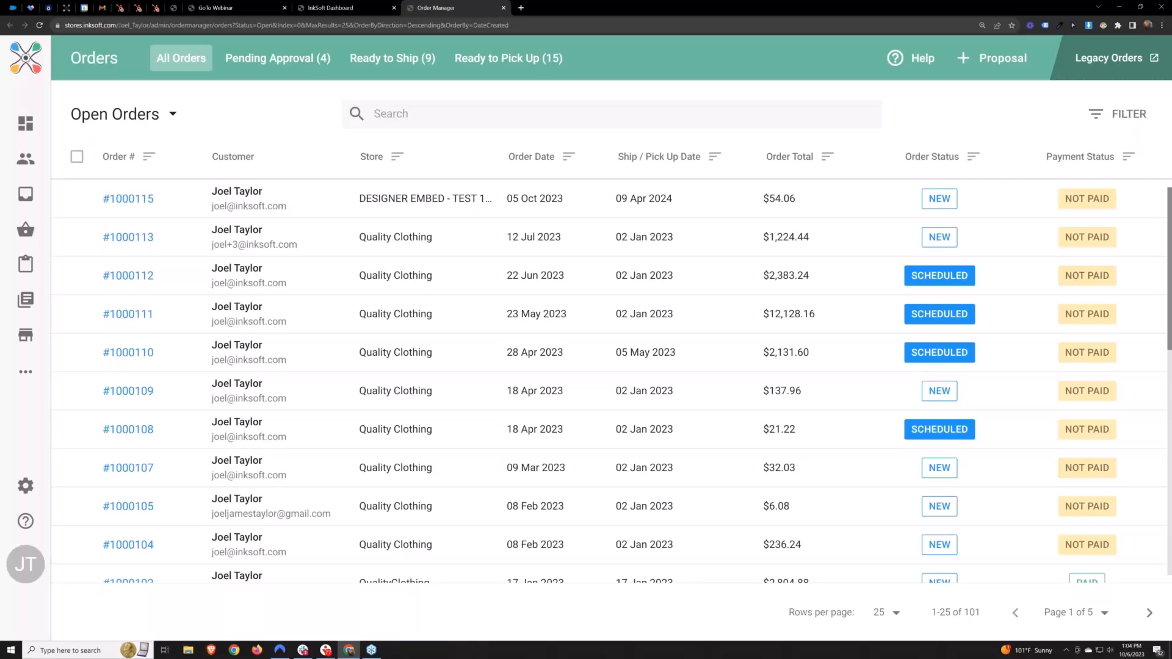
pyautogui.click(1103, 114)
pyautogui.click(1037, 182)
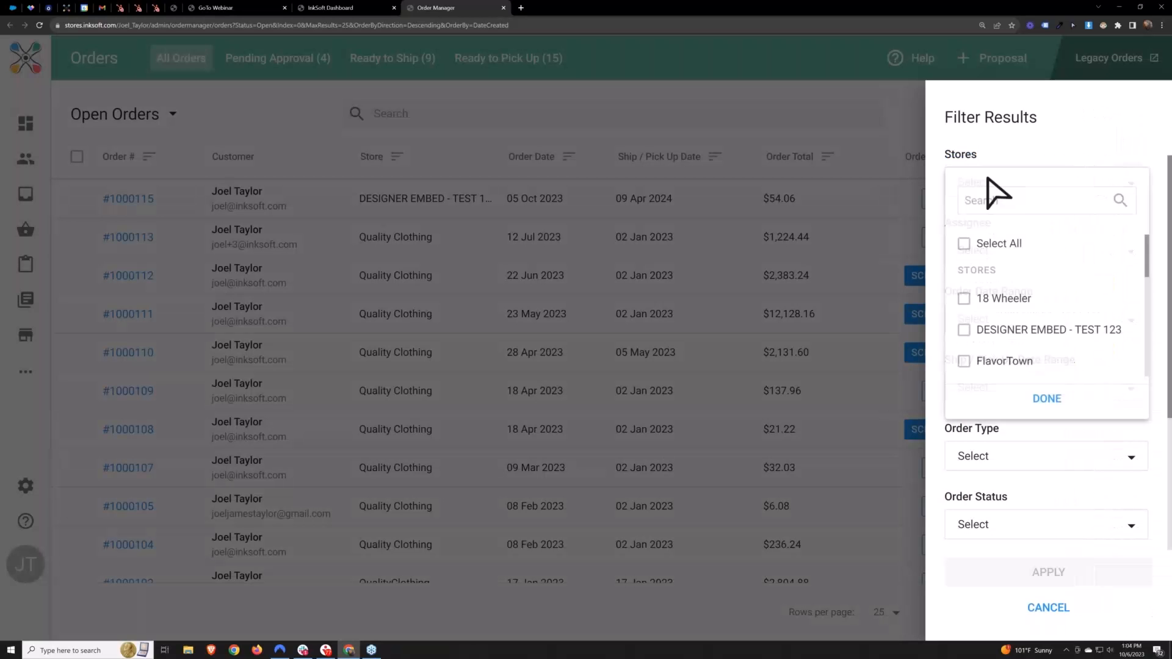
pyautogui.scroll(-2, 1036, 305)
pyautogui.click(1047, 180)
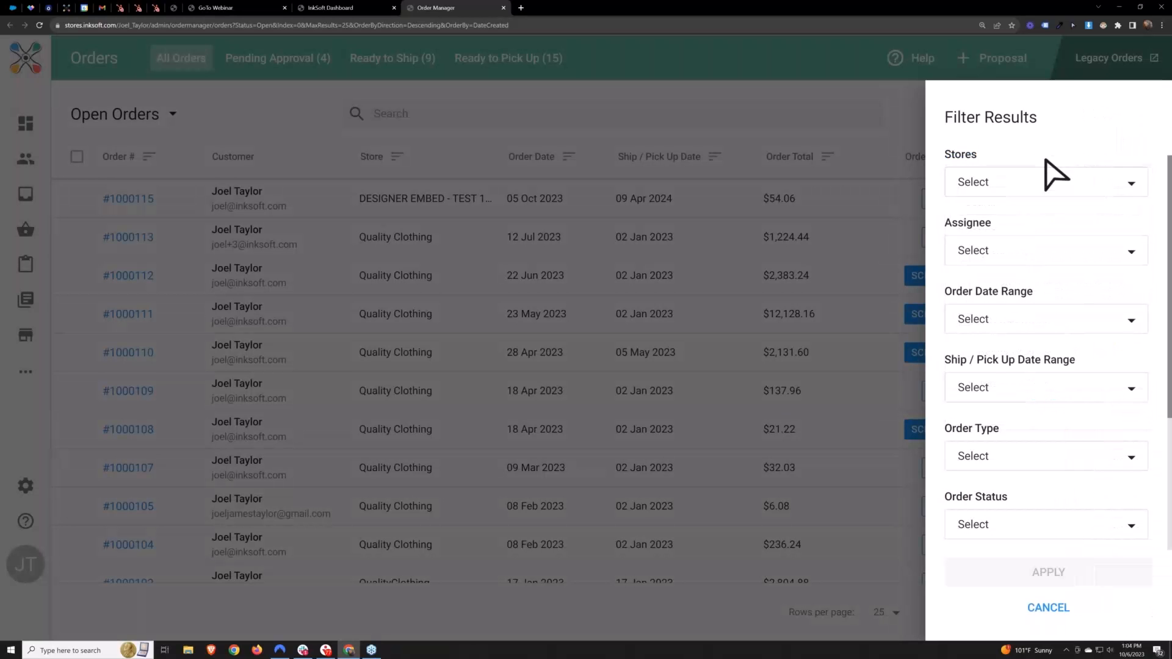
pyautogui.click(999, 250)
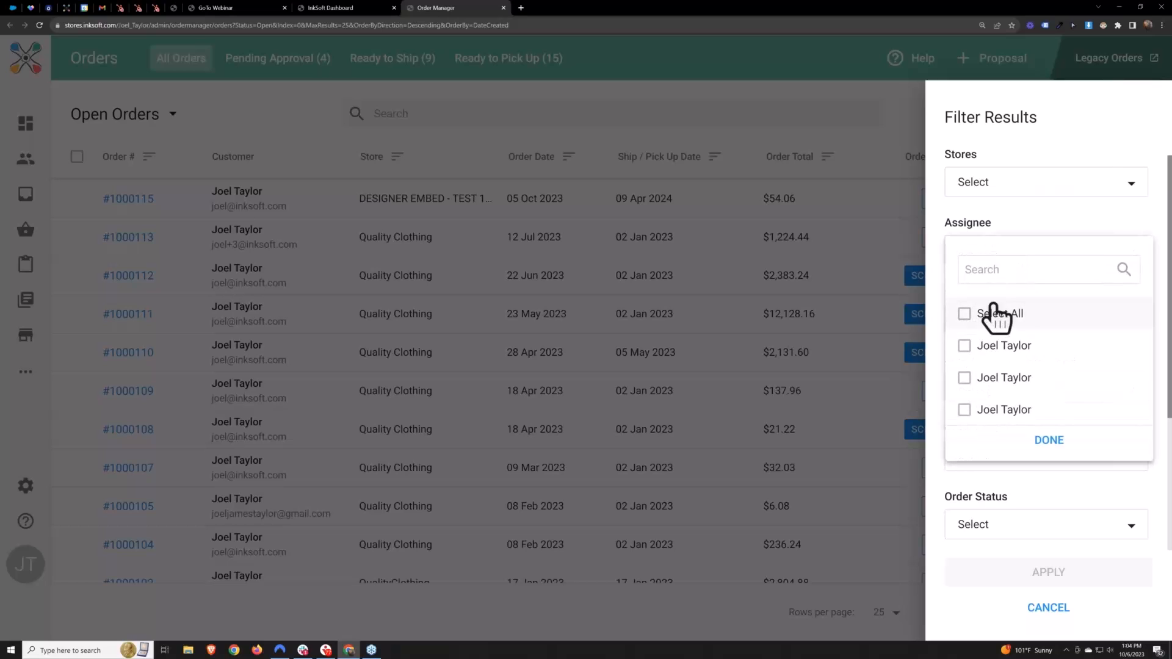
pyautogui.click(1079, 158)
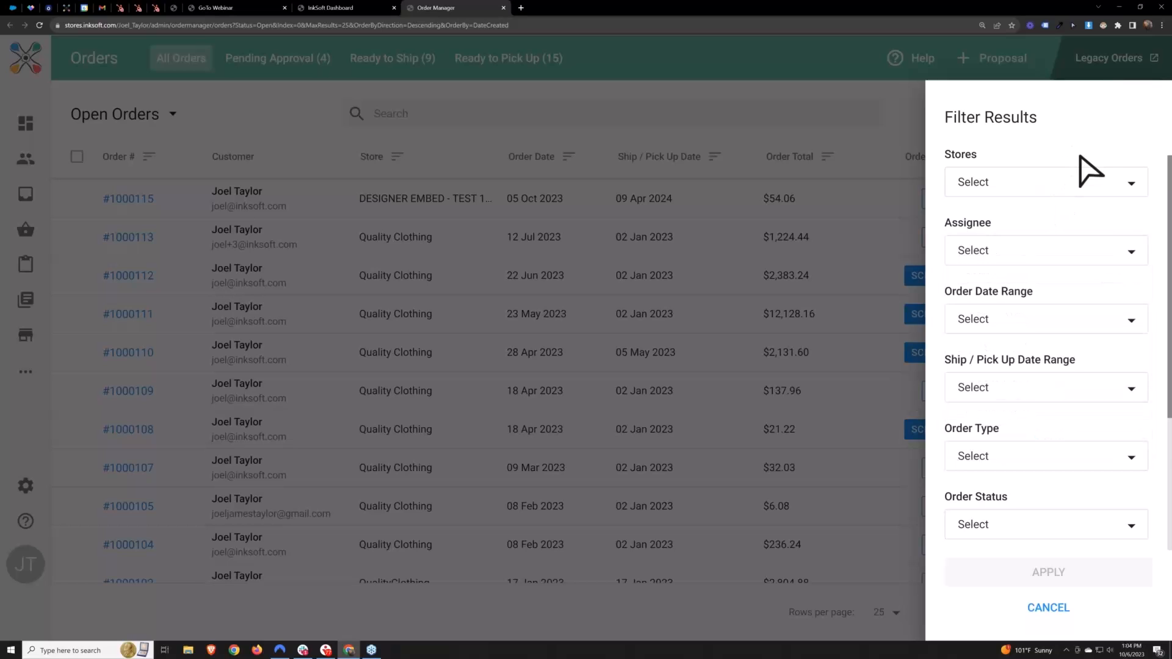
pyautogui.click(1051, 606)
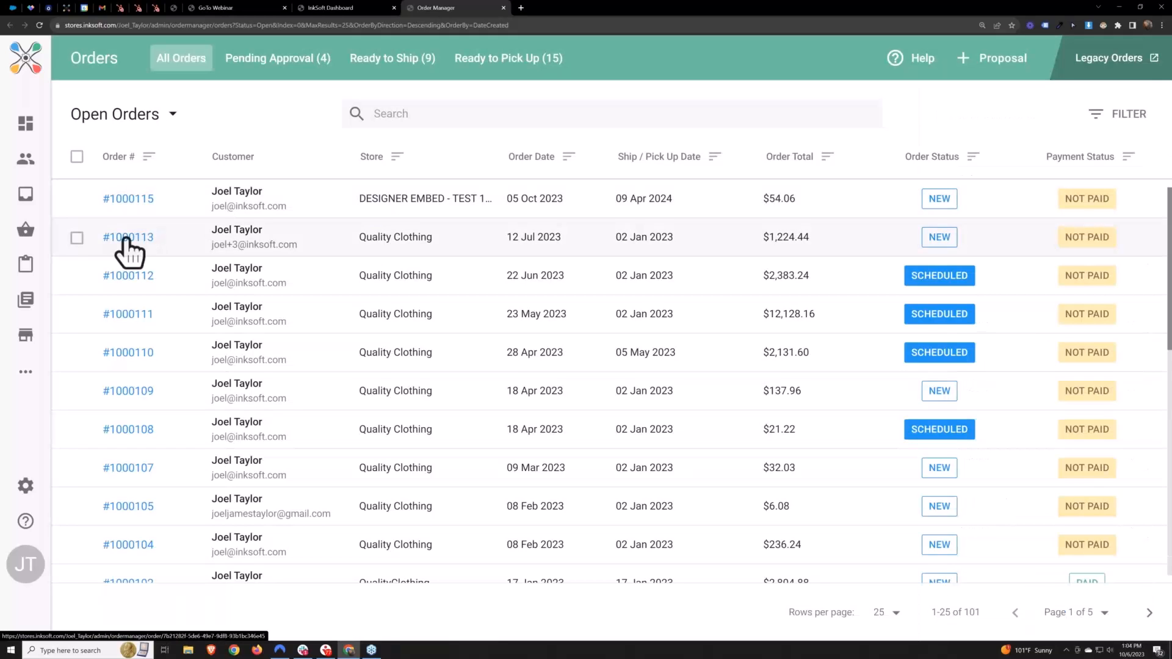
# Open the Quality Clothing order dated 12 Jul 2023 and generate its work order, dismissing the print dialog
pyautogui.click(128, 238)
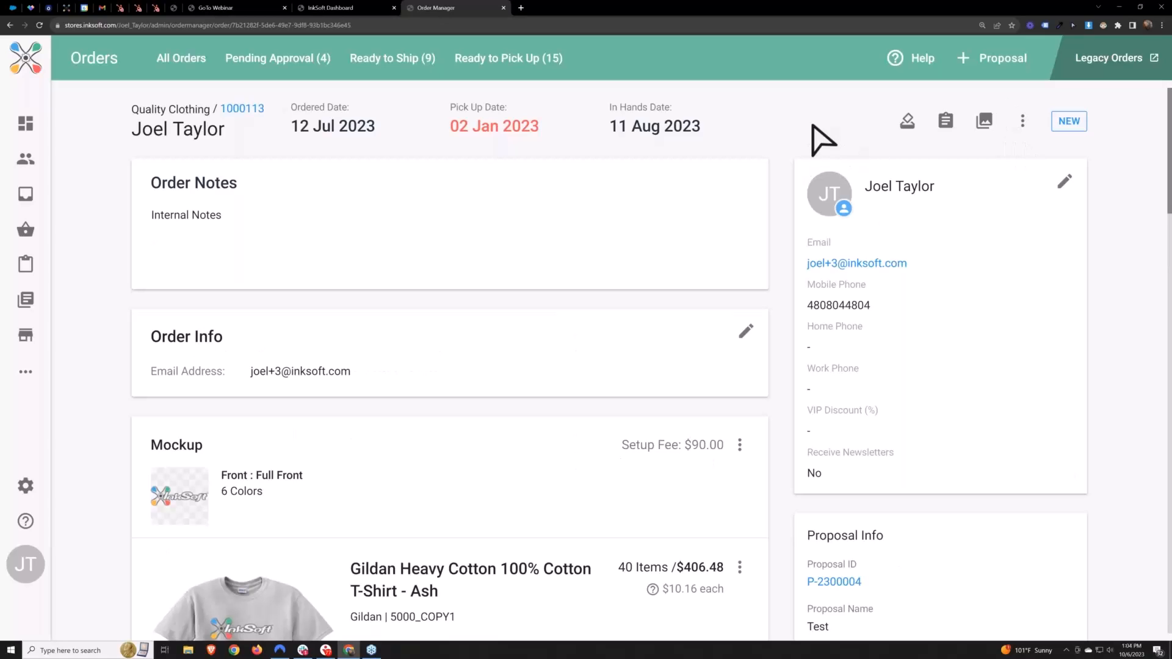
pyautogui.click(946, 122)
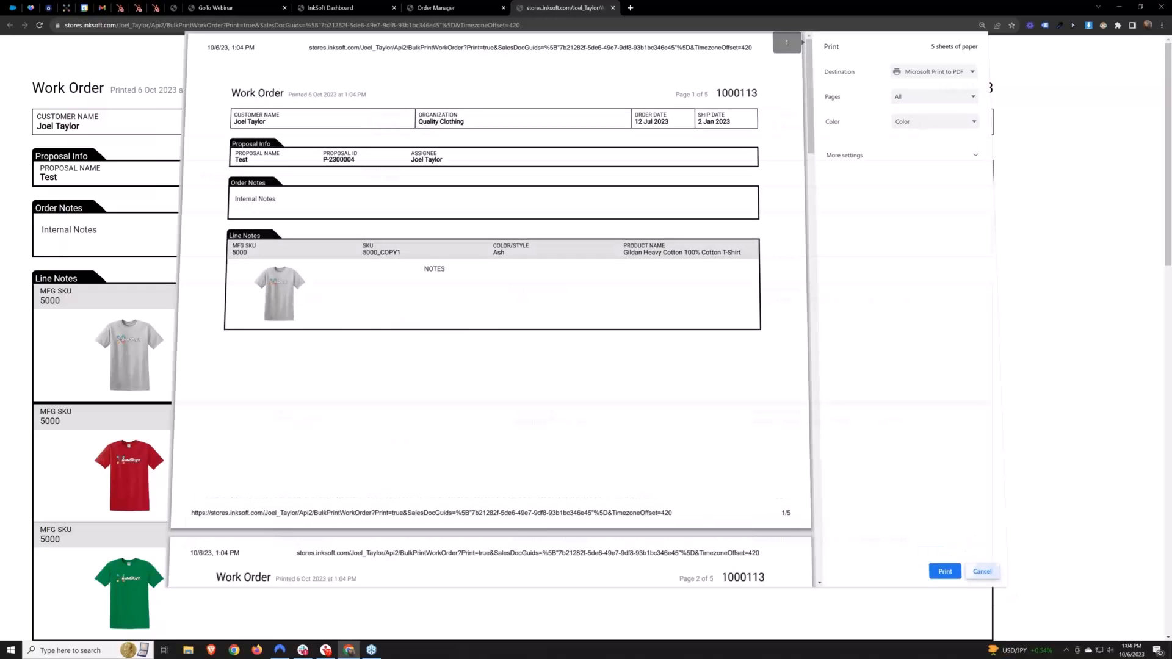
pyautogui.click(965, 550)
# Examine the work order's order notes and the line notes for each of the T-shirt colors
pyautogui.moveTo(96, 231); pyautogui.dragTo(42, 239)
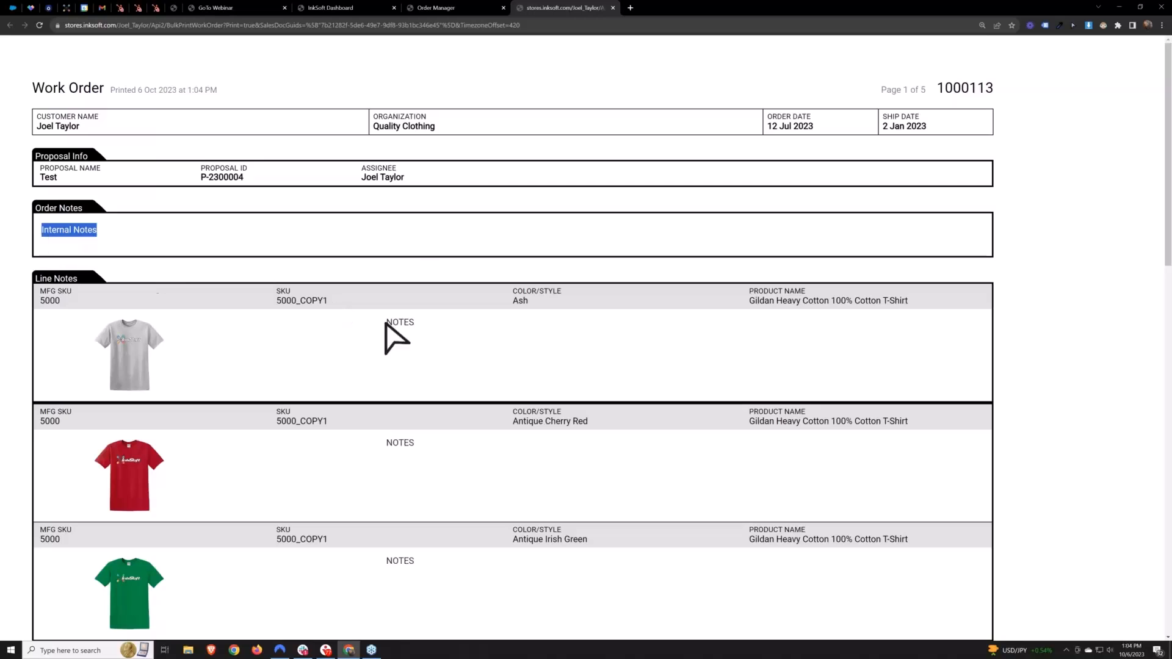
pyautogui.moveTo(409, 325); pyautogui.dragTo(373, 327)
pyautogui.moveTo(420, 447); pyautogui.dragTo(383, 446)
pyautogui.moveTo(422, 566); pyautogui.dragTo(375, 560)
pyautogui.scroll(-2, 467, 502)
pyautogui.moveTo(541, 215); pyautogui.dragTo(525, 228)
pyautogui.moveTo(583, 330); pyautogui.dragTo(531, 367)
pyautogui.moveTo(596, 449); pyautogui.dragTo(497, 466)
pyautogui.click(617, 494)
pyautogui.scroll(-8, 617, 494)
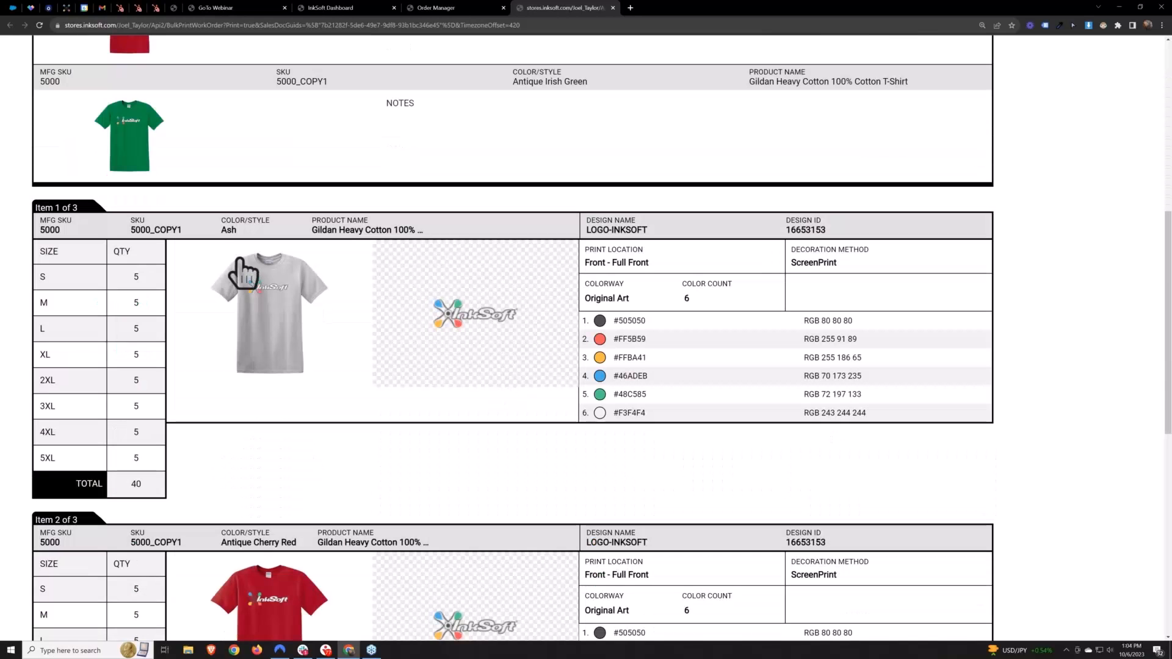
# Examine each item's color, size quantities, artwork and print colors on the work order, and close it
pyautogui.moveTo(237, 231); pyautogui.dragTo(130, 282)
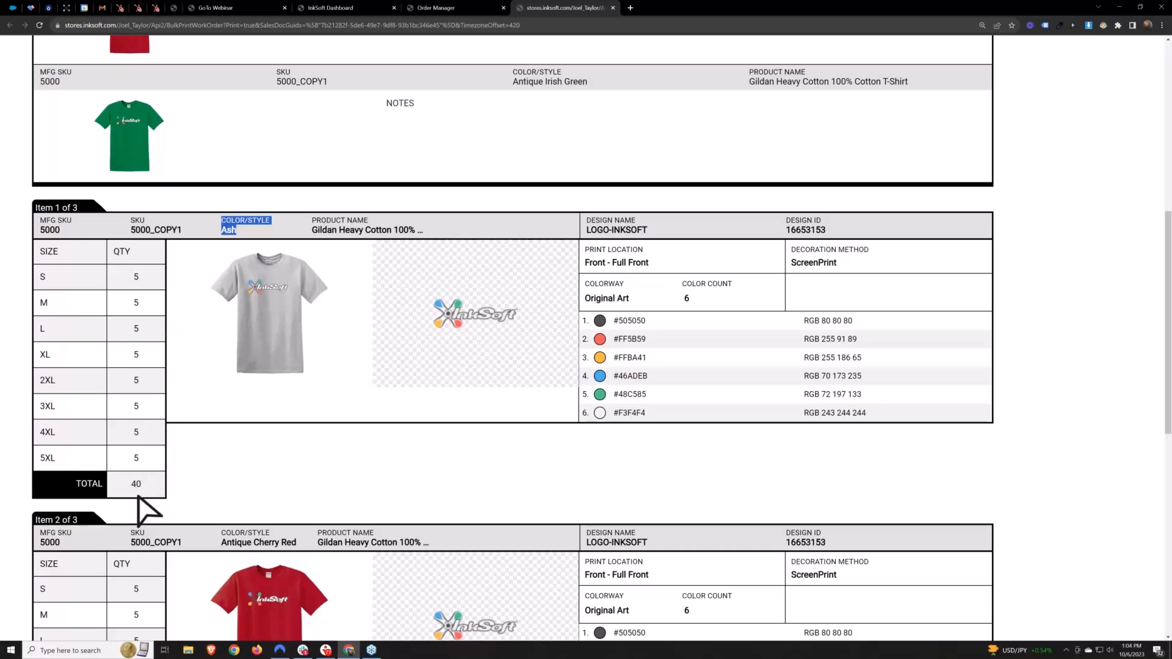
pyautogui.doubleClick(136, 484)
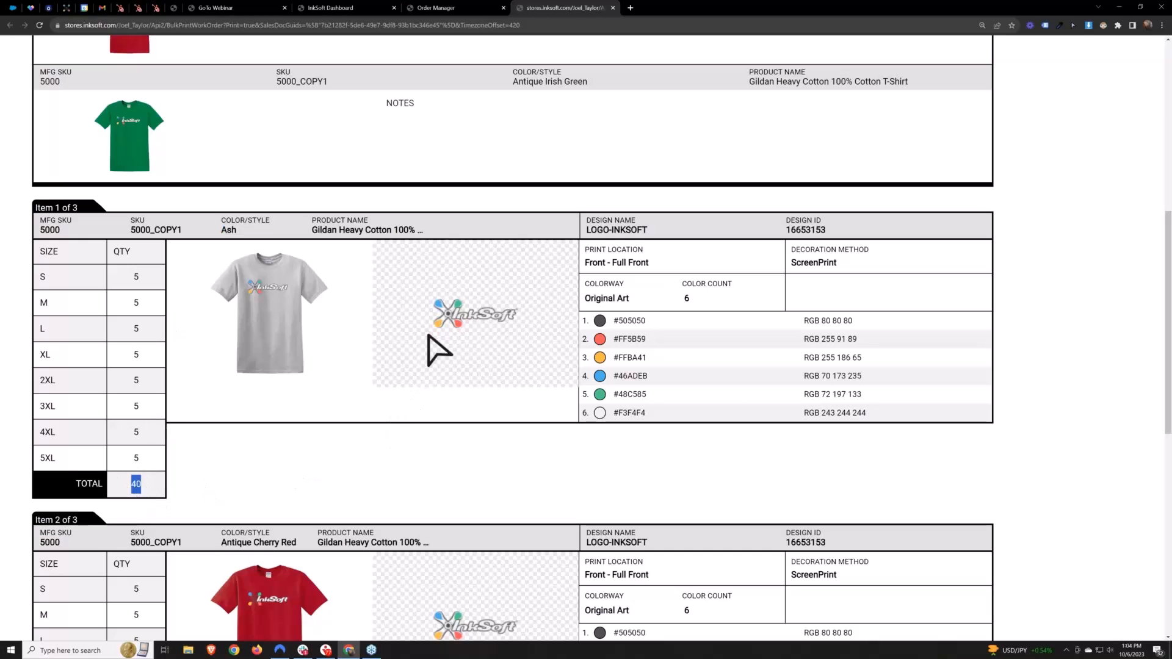
pyautogui.moveTo(613, 321); pyautogui.dragTo(880, 428)
pyautogui.click(817, 465)
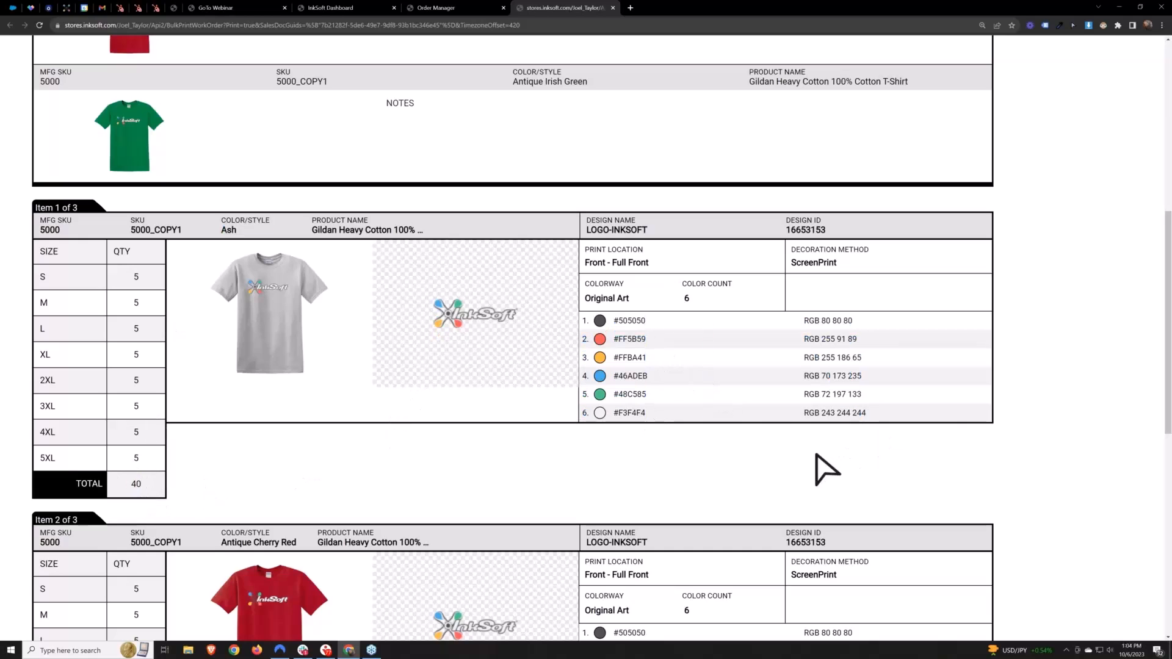
pyautogui.scroll(-3, 798, 453)
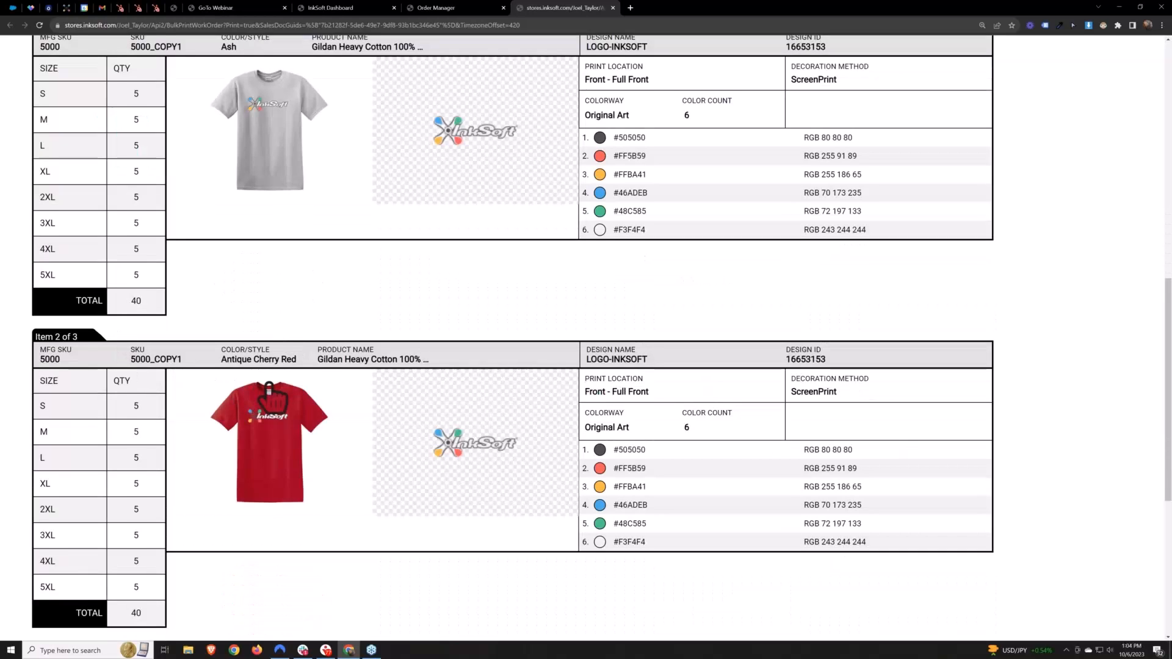
pyautogui.scroll(-6, 275, 391)
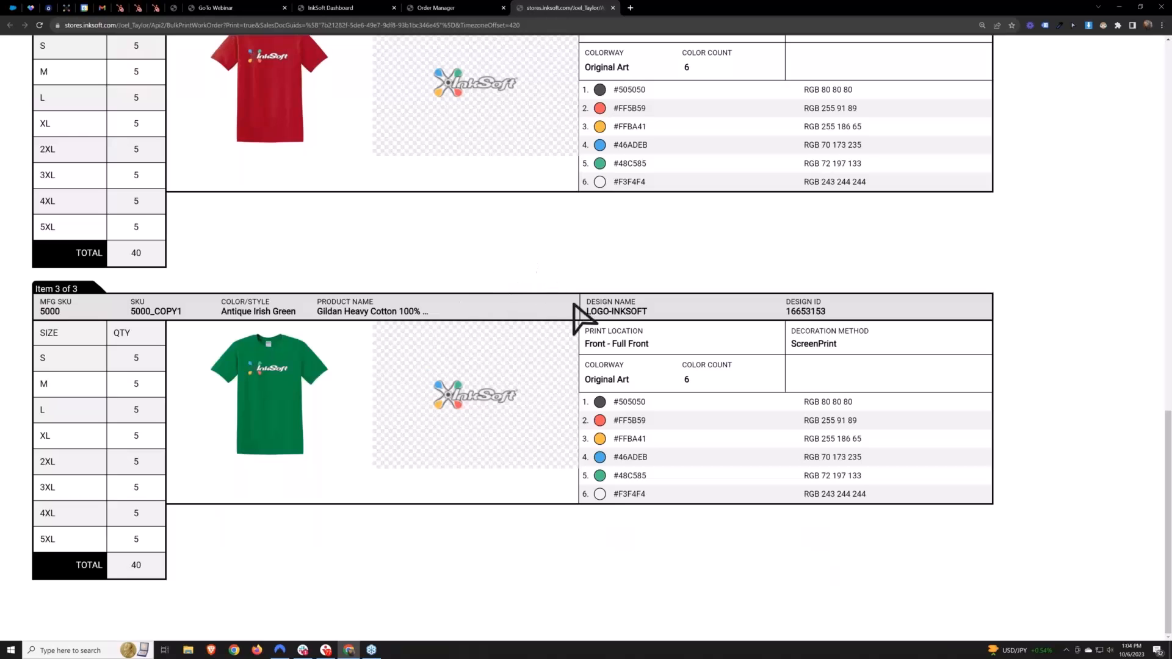
pyautogui.scroll(5, 549, 345)
pyautogui.scroll(5, 559, 376)
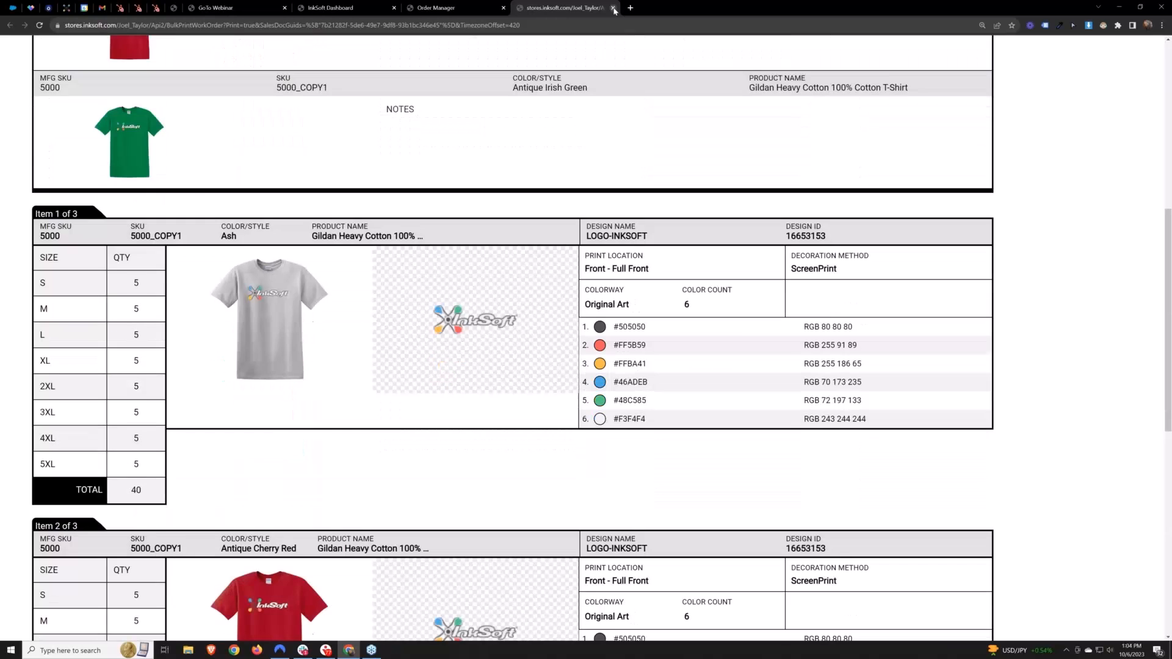
pyautogui.click(614, 8)
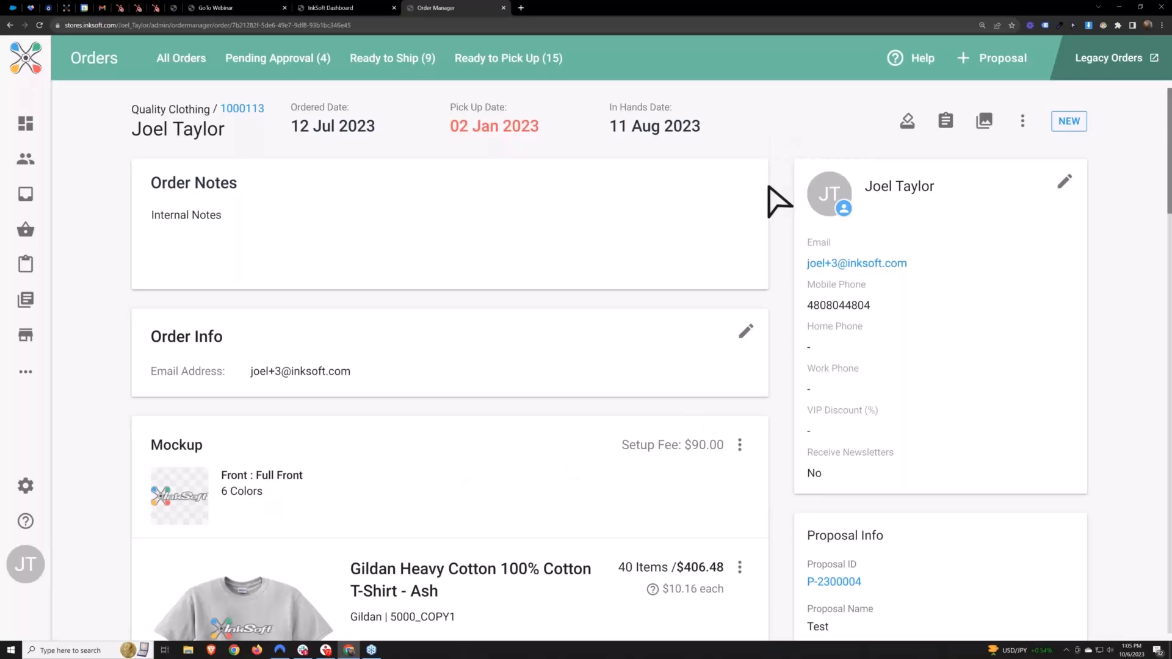
# Review the order's mockup, price breakdown, product sizes, purchasing statuses and notes on the order page
pyautogui.scroll(-3, 784, 202)
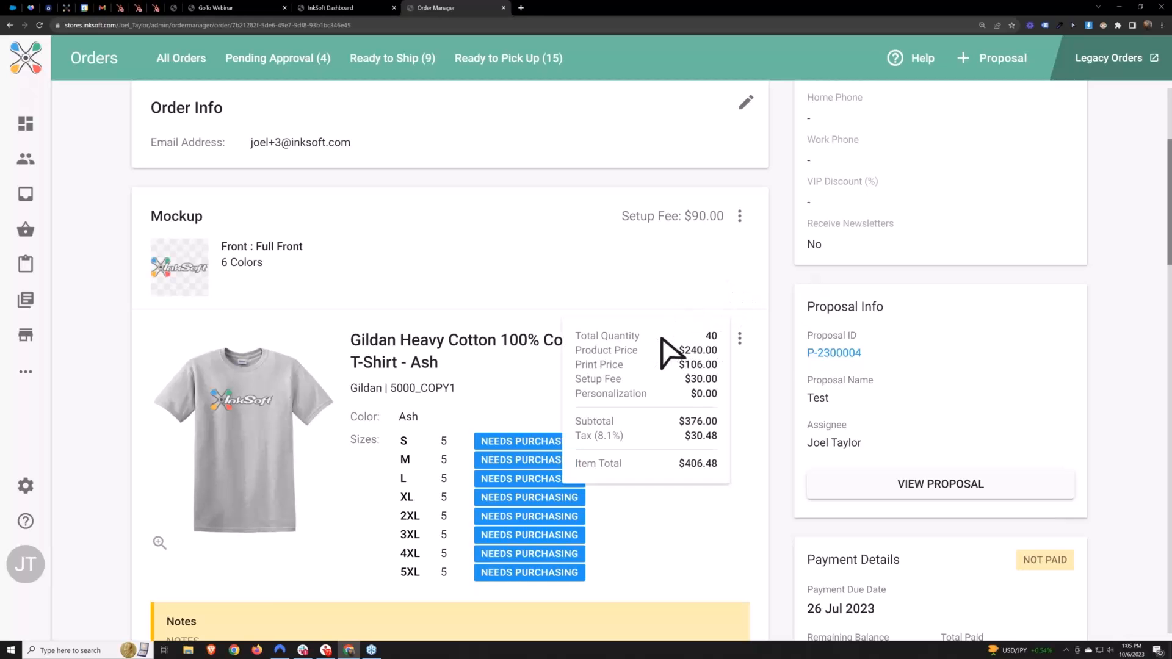
pyautogui.scroll(1, 667, 348)
pyautogui.moveTo(370, 479); pyautogui.dragTo(518, 477)
pyautogui.scroll(-5, 516, 489)
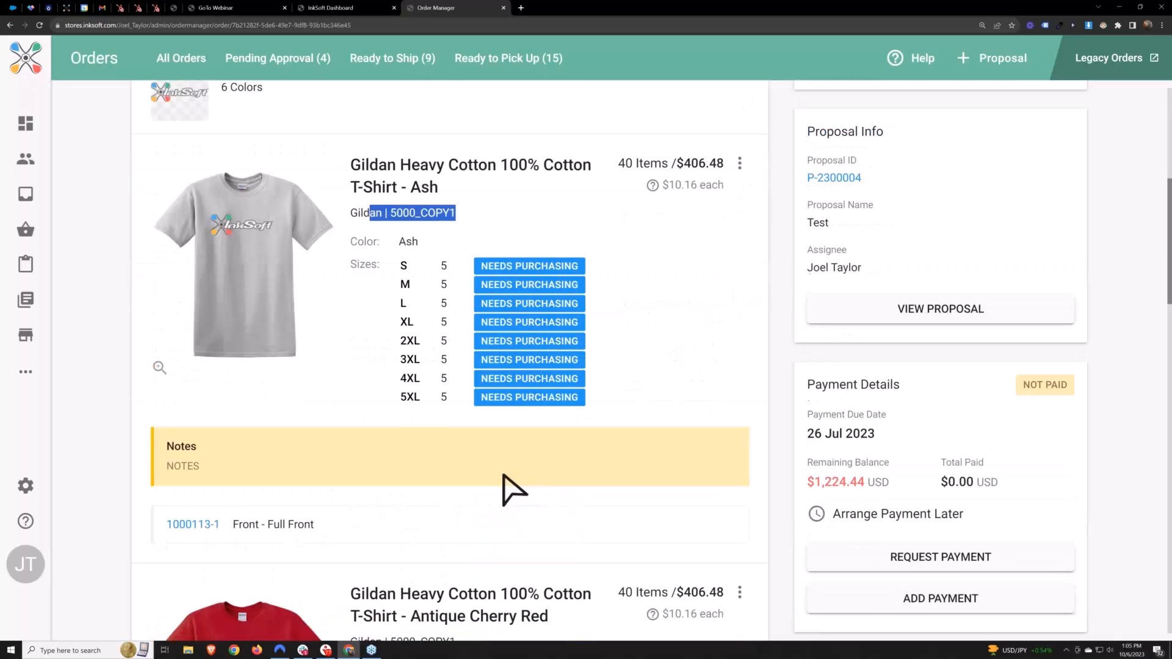
pyautogui.scroll(-5, 518, 386)
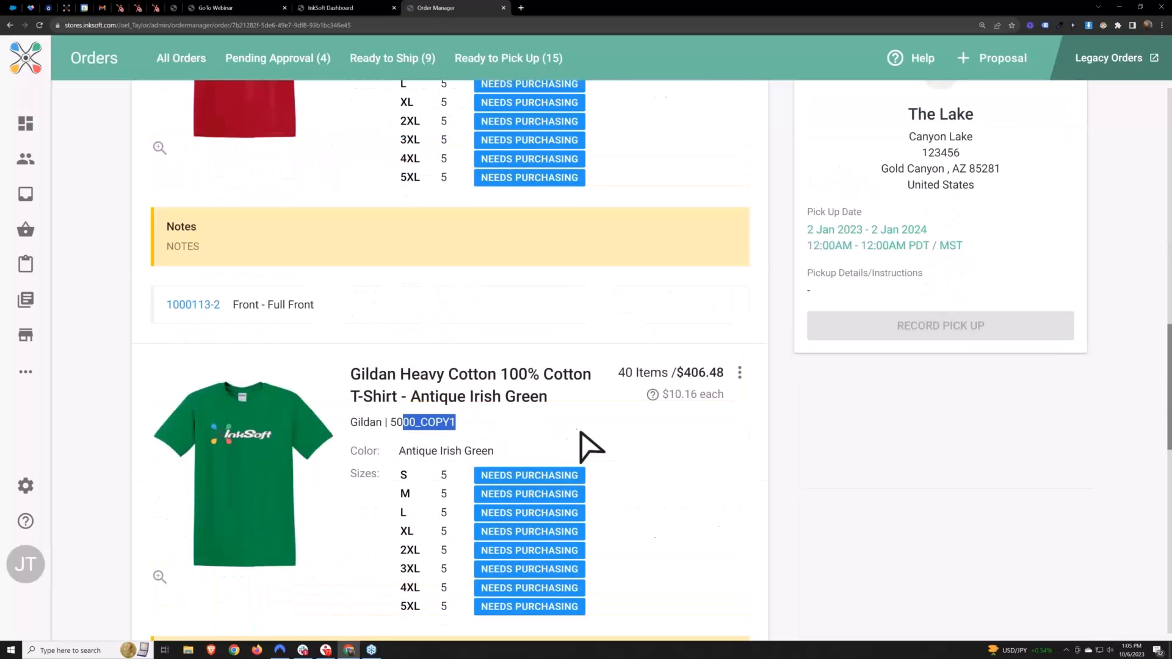
pyautogui.scroll(5, 589, 445)
pyautogui.scroll(10, 568, 437)
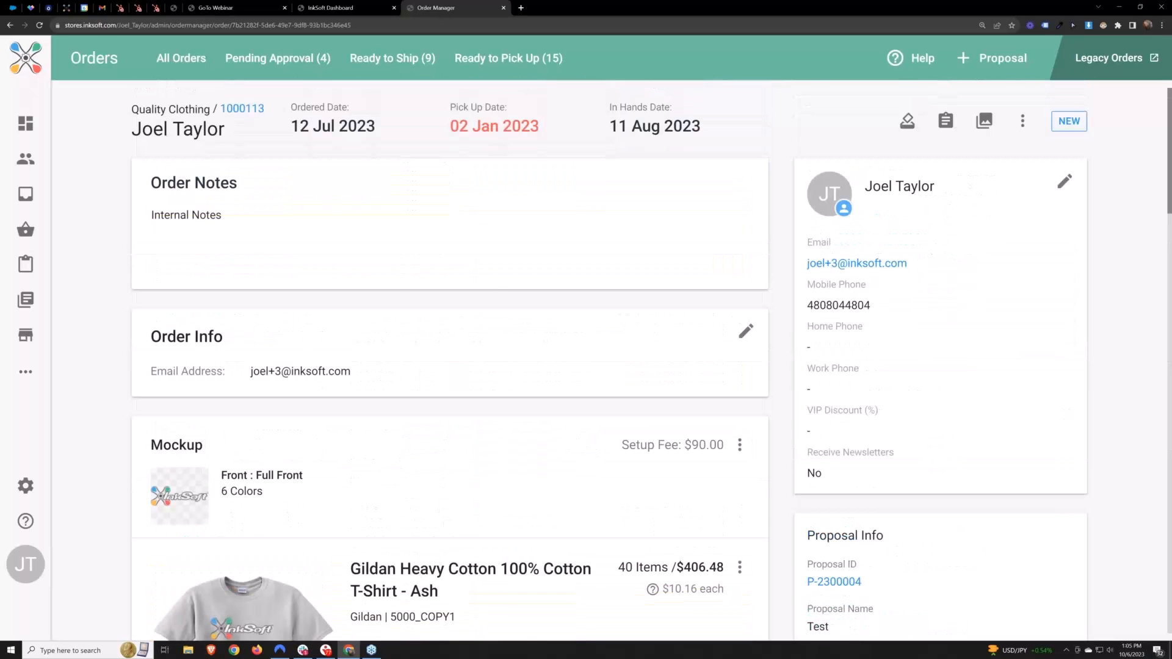
# Return to the InkSoft dashboard and open the InkSoft Core Purchasing page in a new browser tab
pyautogui.click(333, 8)
pyautogui.moveTo(147, 105)
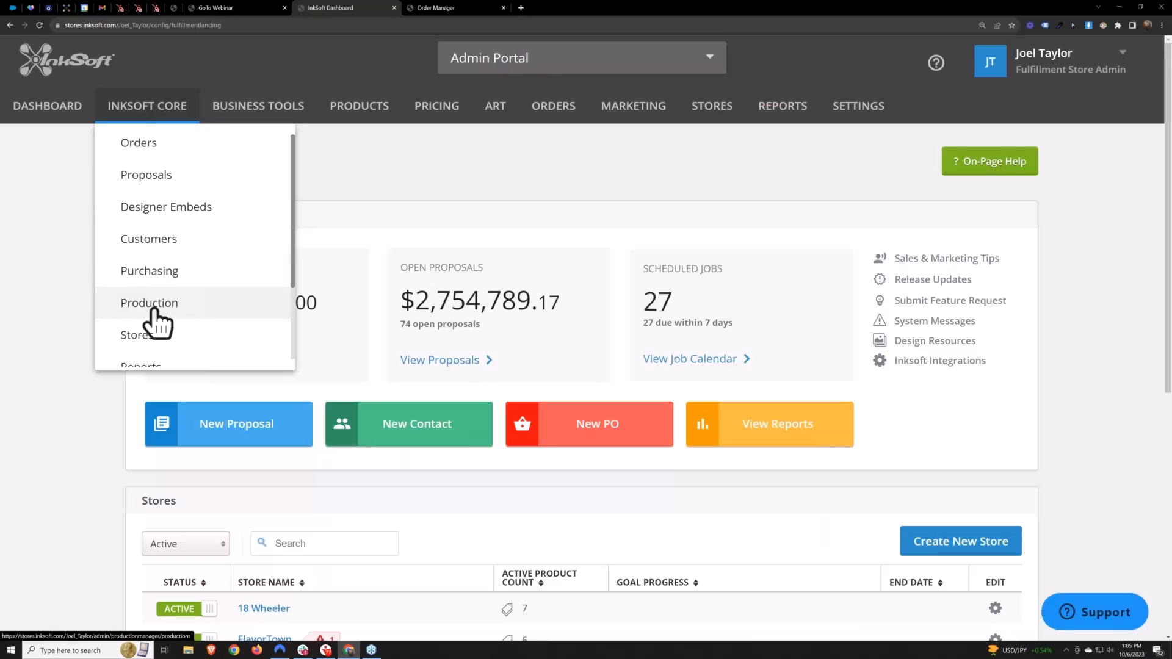
pyautogui.rightClick(154, 270)
pyautogui.click(177, 276)
# Copy the order number from the open order and search the Needs Purchasing list for it
pyautogui.moveTo(530, 8); pyautogui.dragTo(455, 10)
pyautogui.doubleClick(250, 109)
pyautogui.hotkey('ctrl', 'c')
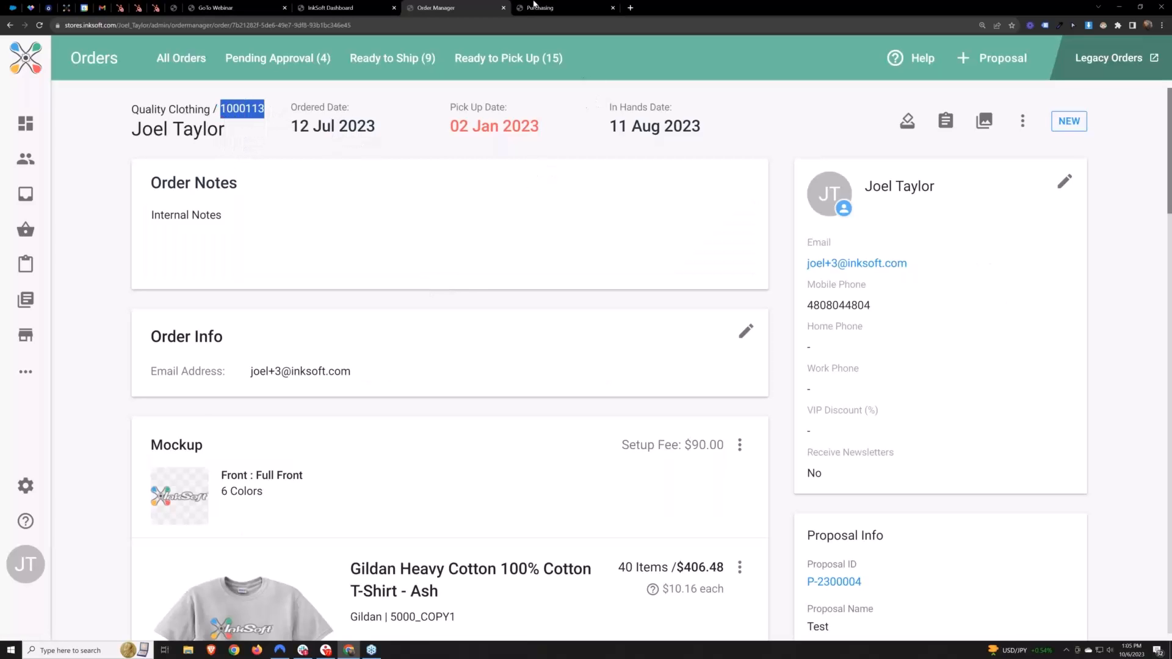
pyautogui.hotkey('ctrl', 'Tab')
pyautogui.click(434, 113)
pyautogui.hotkey('ctrl', 'v')
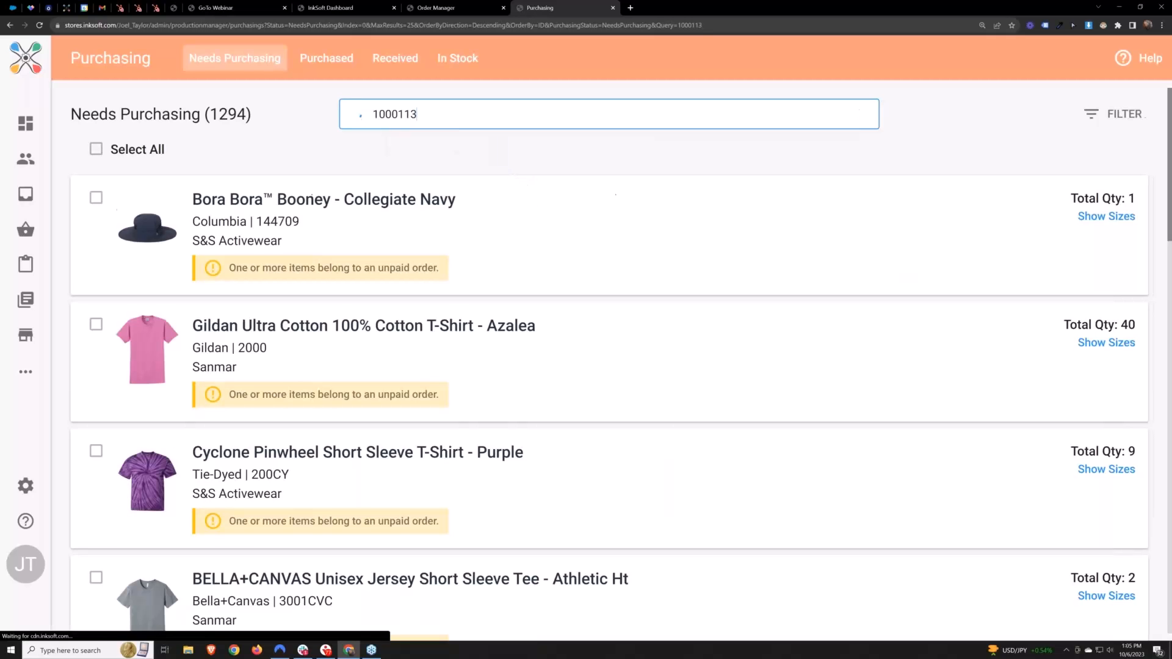
pyautogui.press('Return')
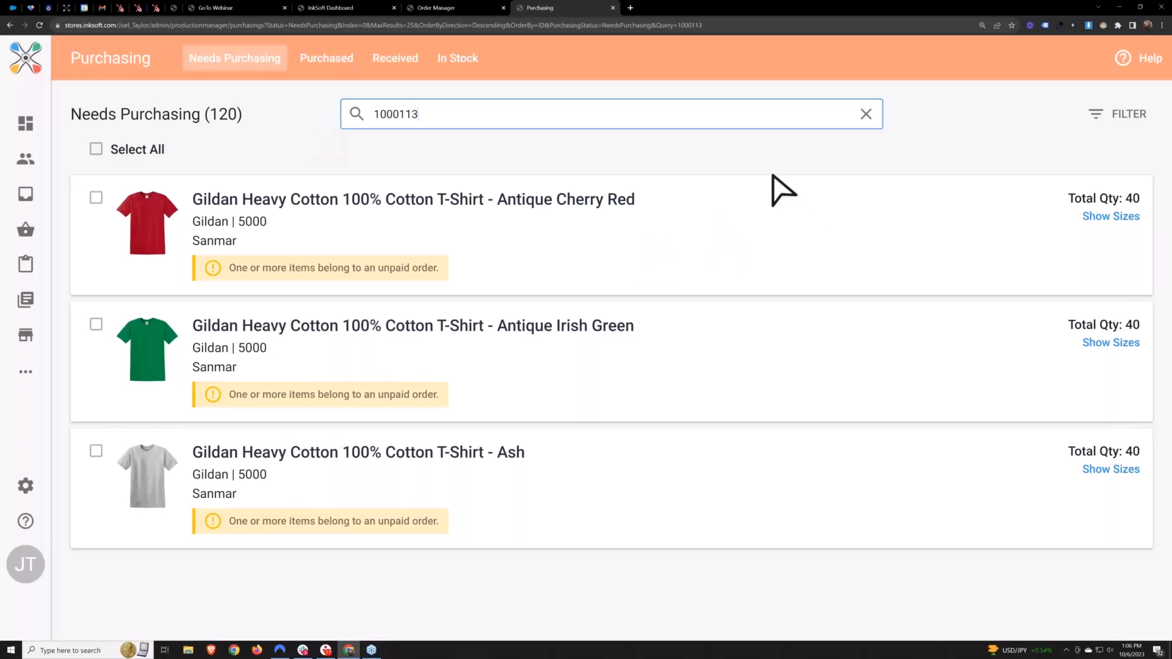
# View the size breakdown of the Antique Cherry Red T-shirt and collapse it again
pyautogui.click(281, 223)
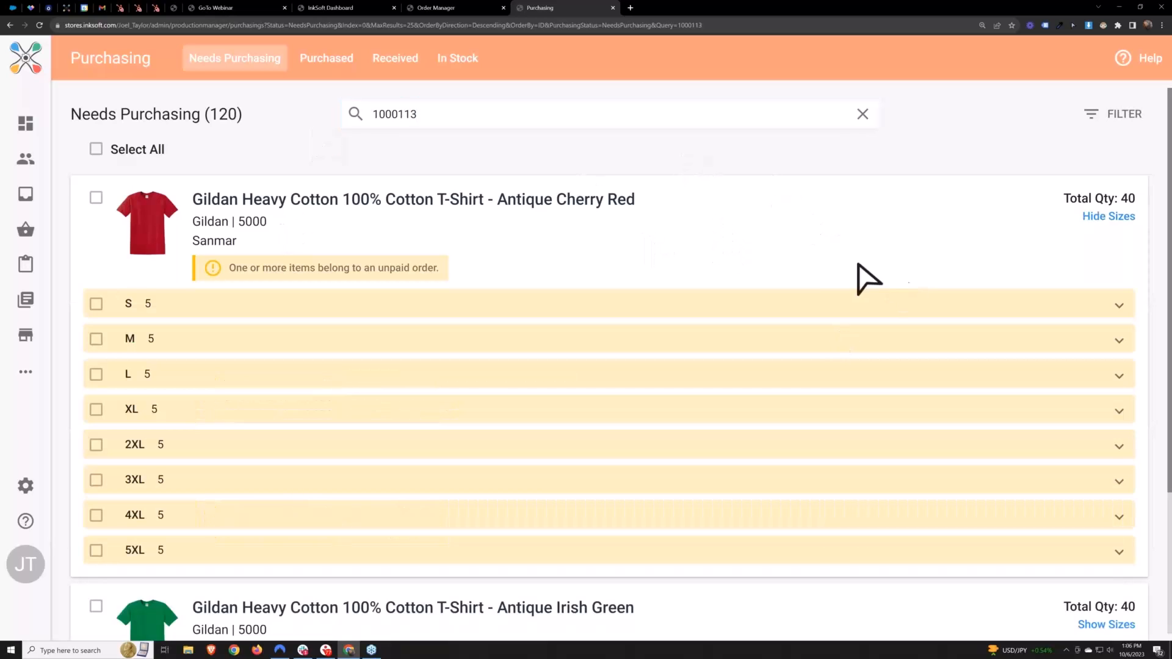
pyautogui.scroll(-2, 849, 305)
pyautogui.scroll(2, 842, 311)
pyautogui.click(365, 229)
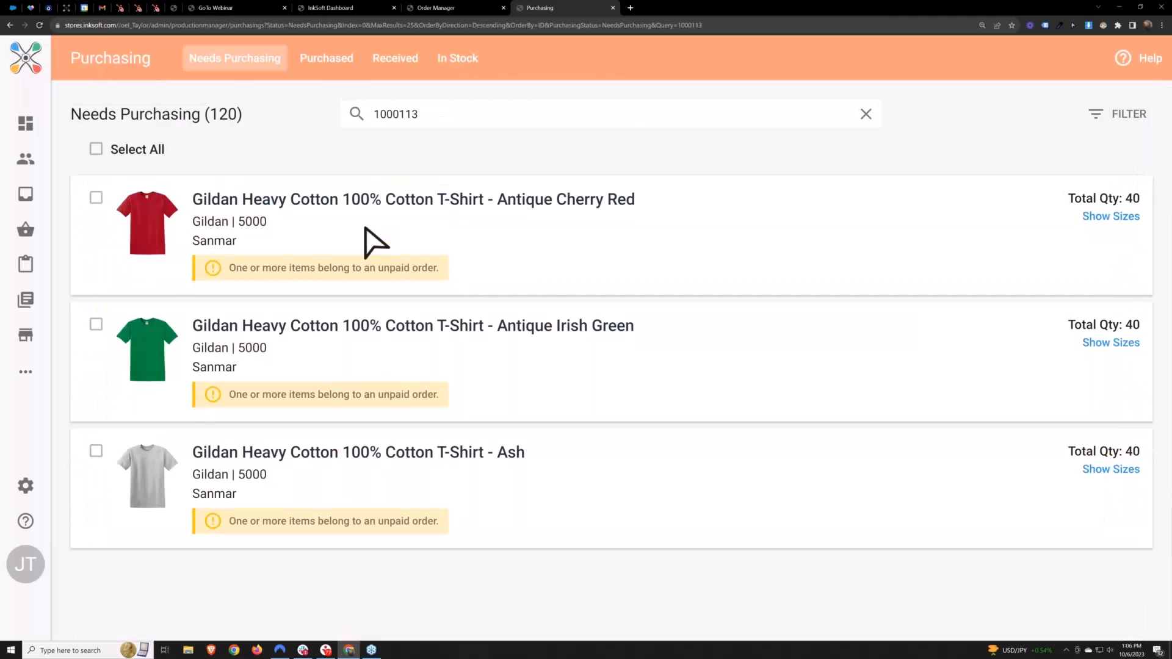
# Select the first two size S items of the Antique Cherry Red T-shirt and collapse its sizes
pyautogui.click(245, 229)
pyautogui.click(235, 308)
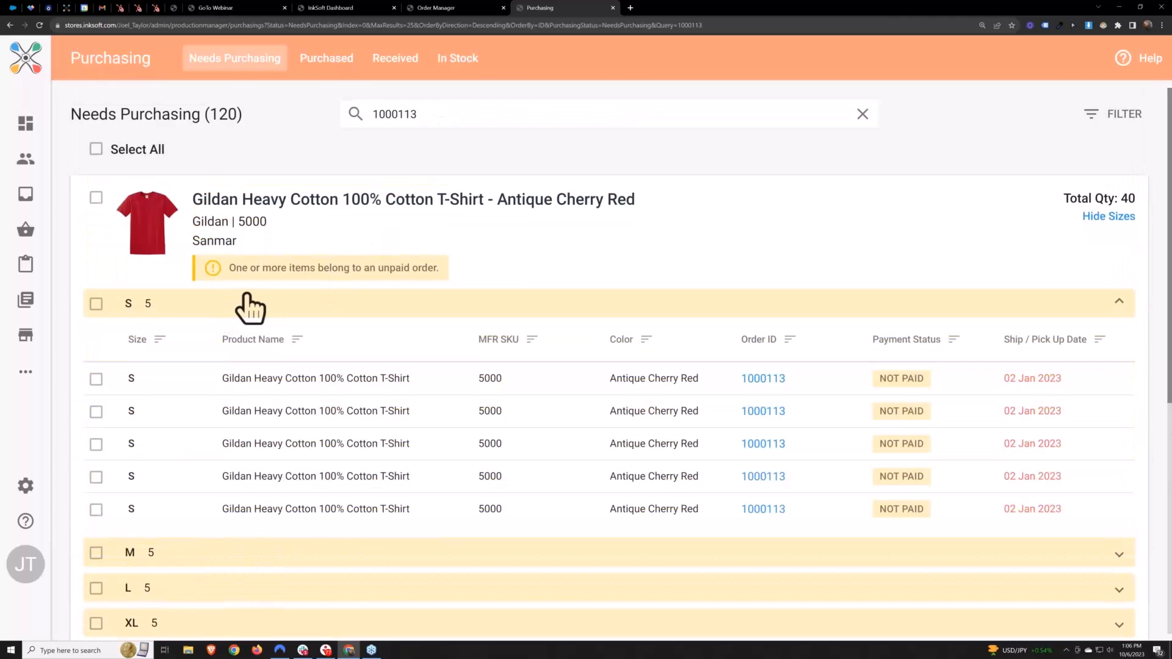
pyautogui.click(95, 380)
pyautogui.click(96, 413)
pyautogui.click(327, 309)
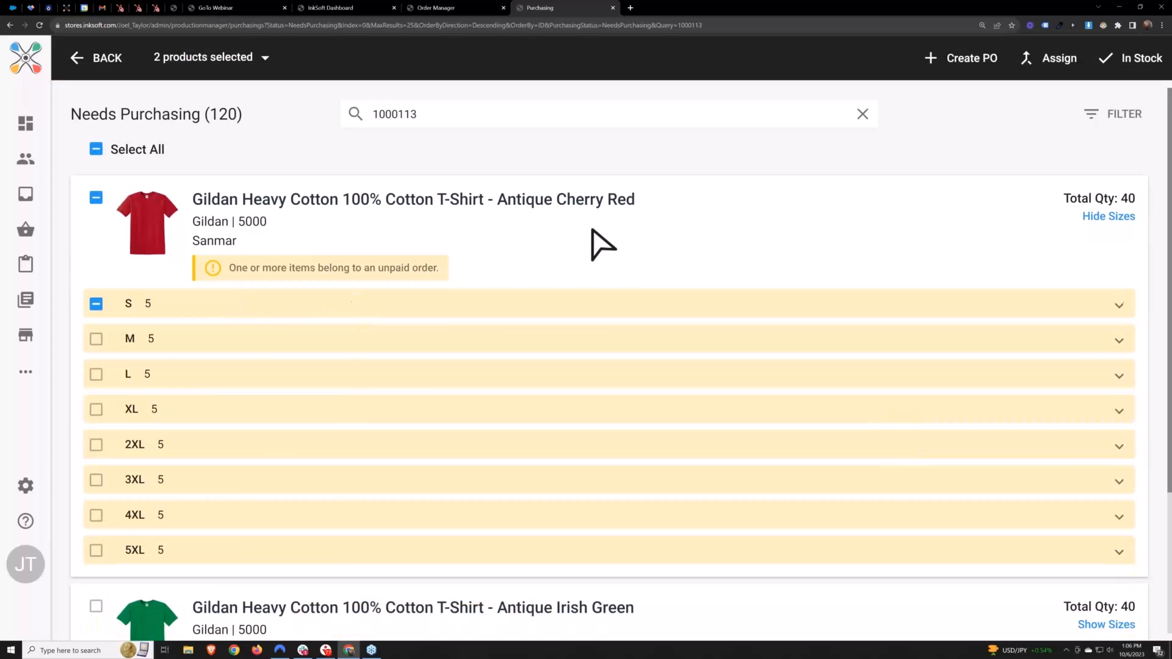
pyautogui.click(588, 238)
# Select all products found for the order and start a purchase order with Sanmar as the supplier
pyautogui.click(95, 149)
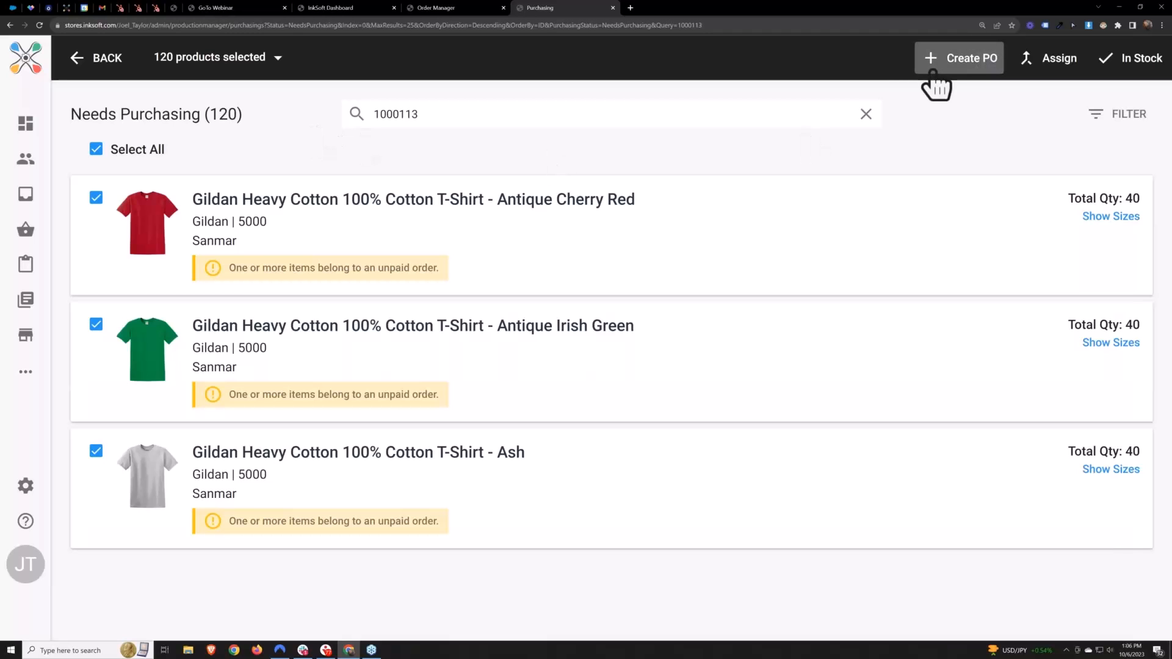
pyautogui.click(973, 66)
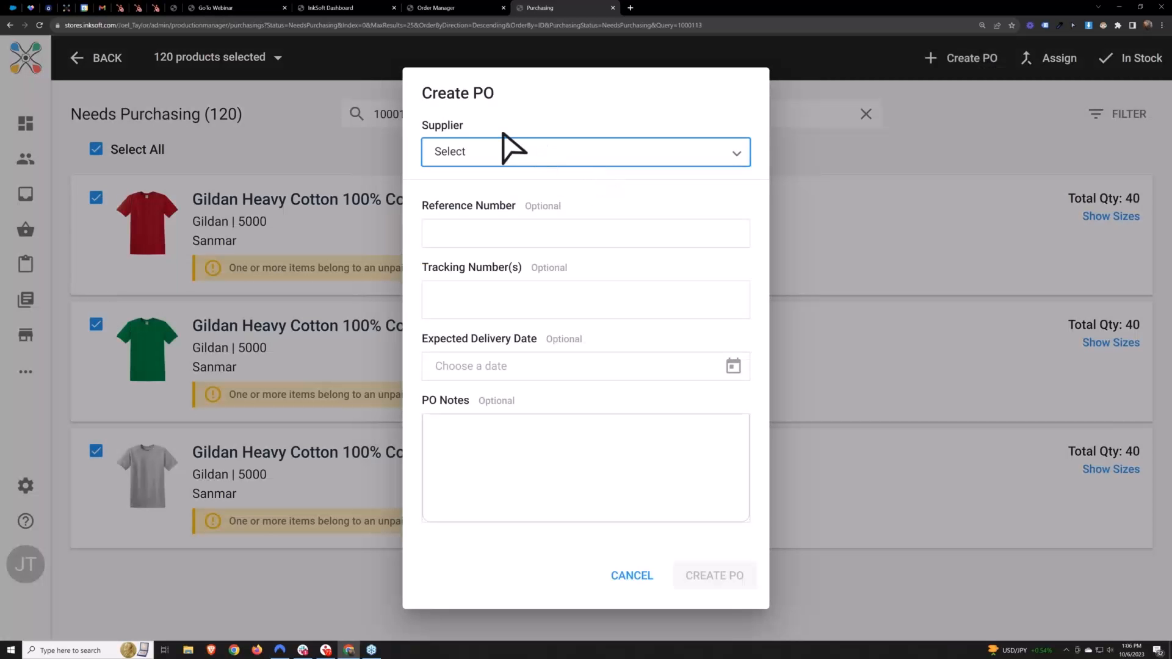
pyautogui.moveTo(505, 150); pyautogui.dragTo(415, 142)
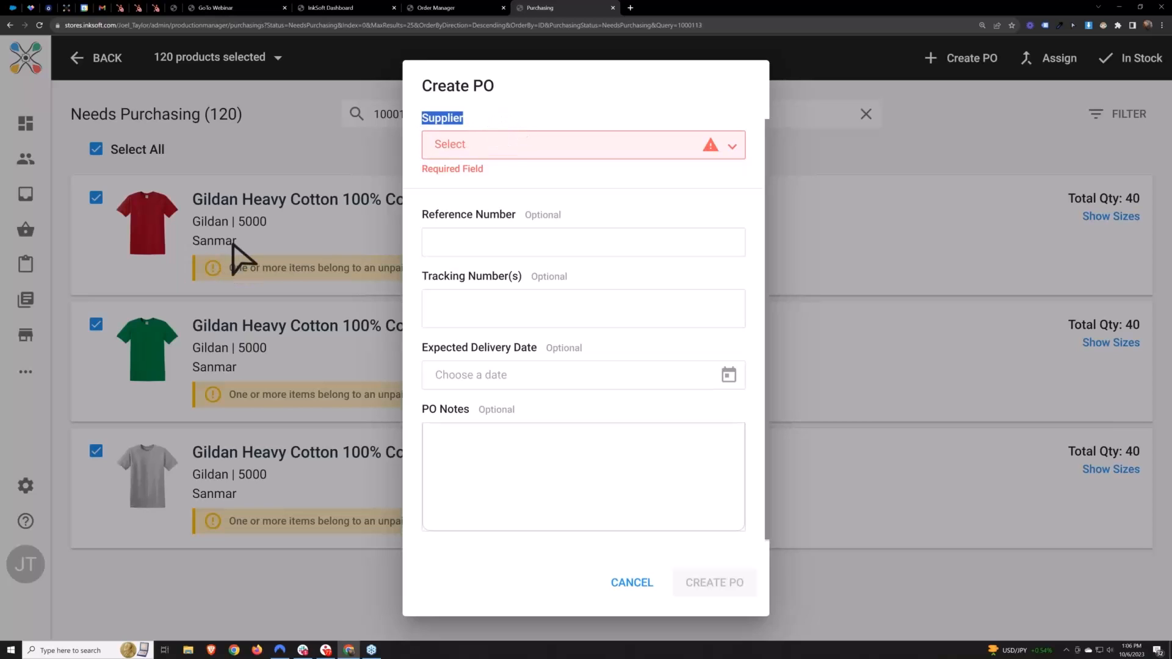
pyautogui.click(452, 145)
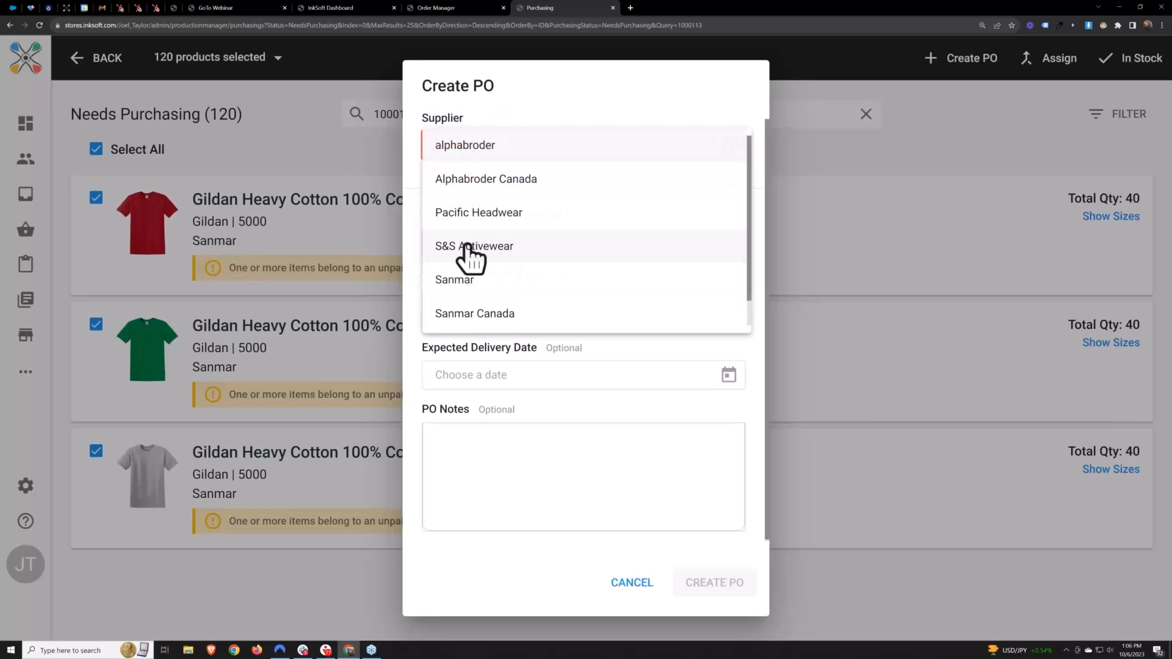
pyautogui.click(462, 286)
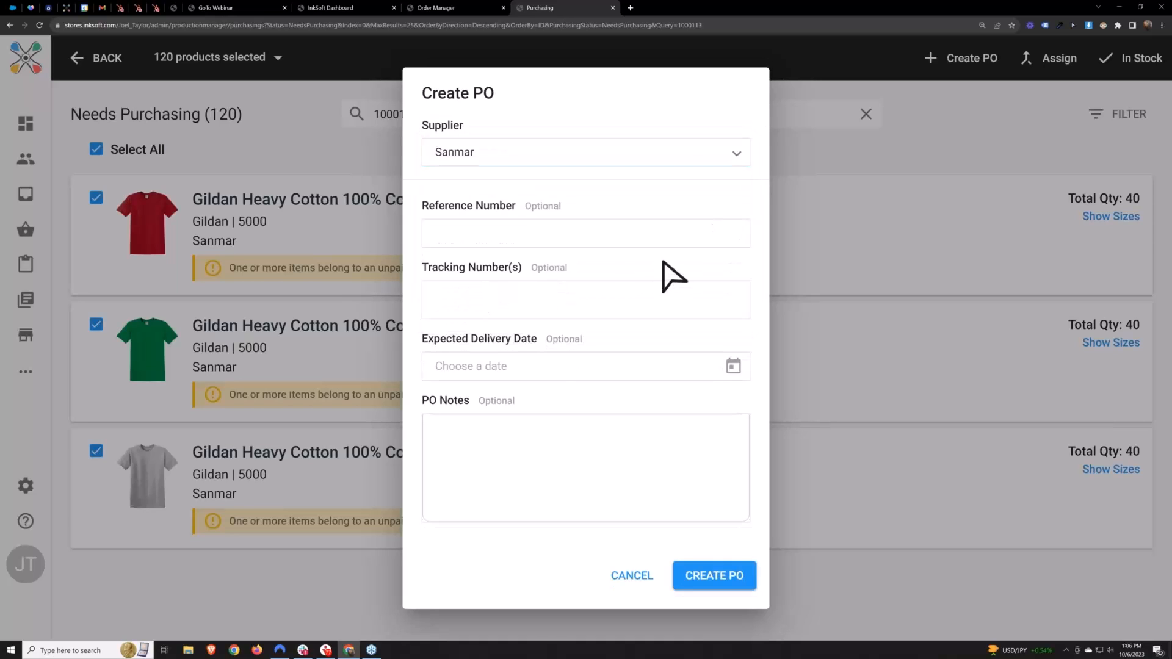
# Add "NOTES" as the PO notes, leave the other optional fields empty, and create the purchase order
pyautogui.click(482, 229)
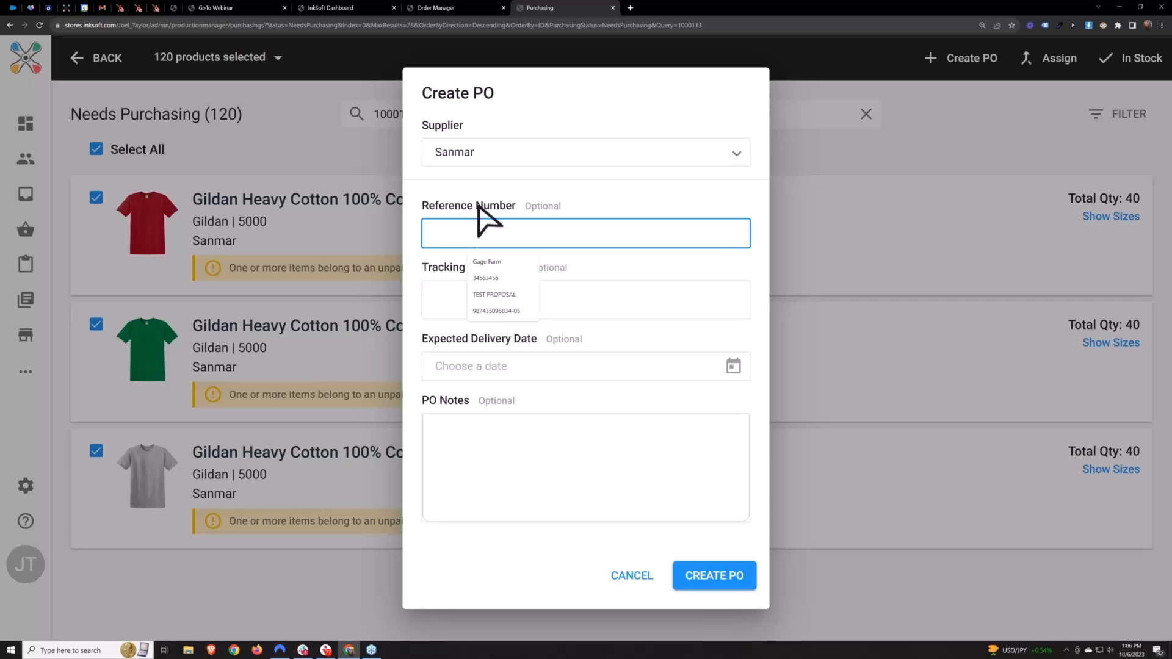
pyautogui.click(665, 273)
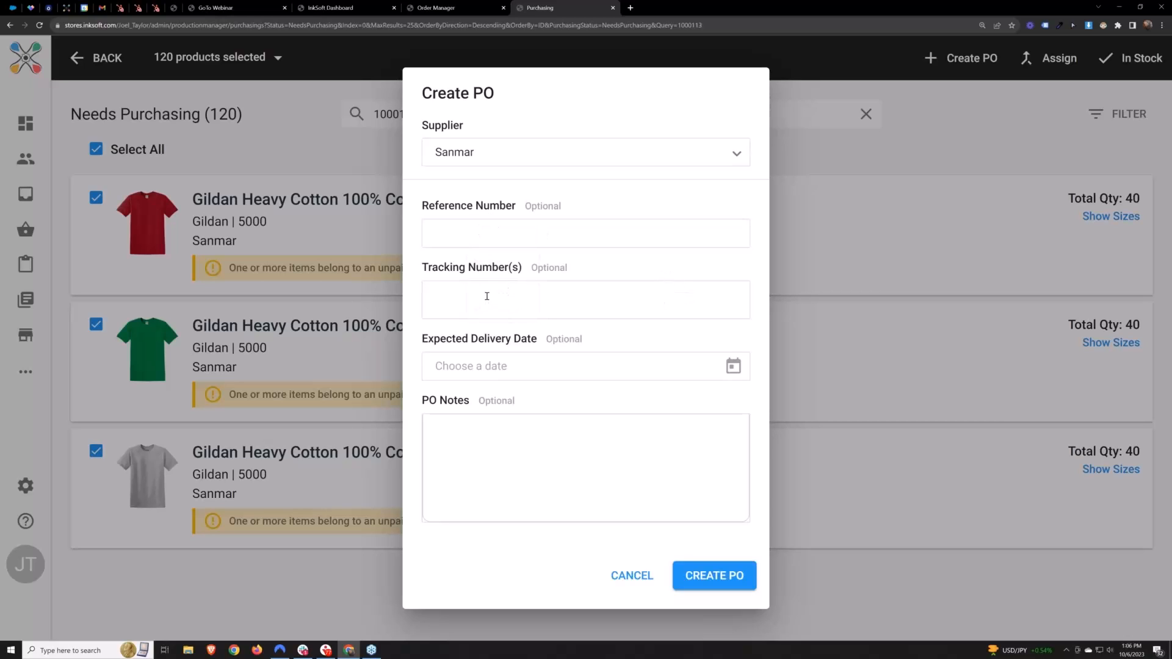
pyautogui.click(614, 477)
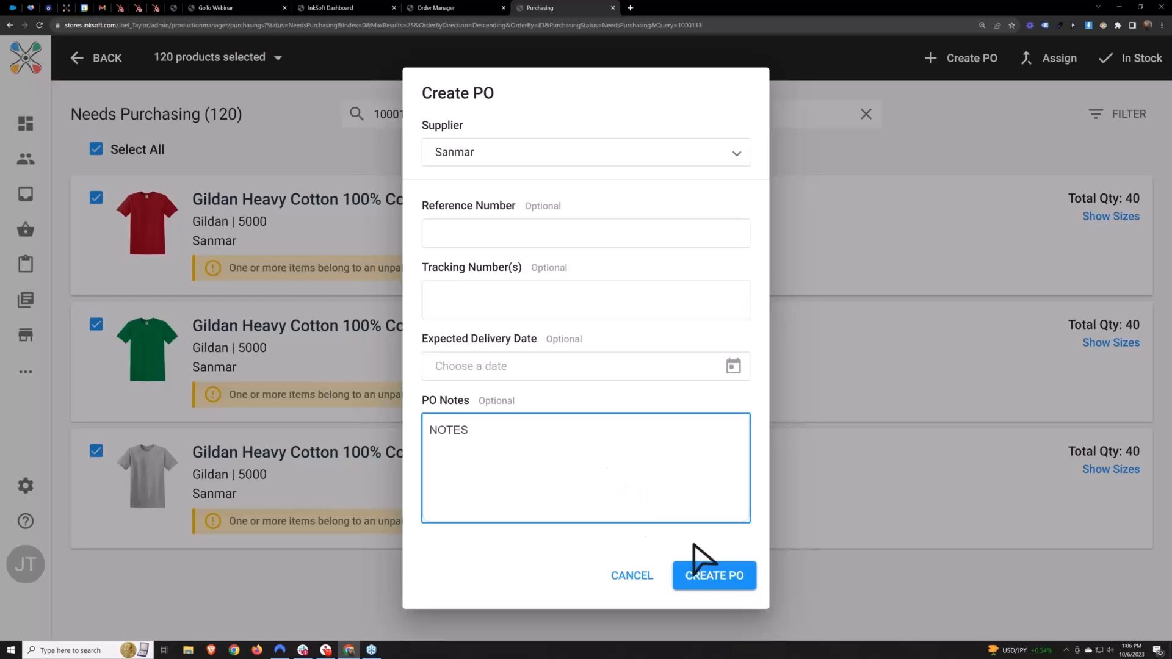
pyautogui.click(733, 591)
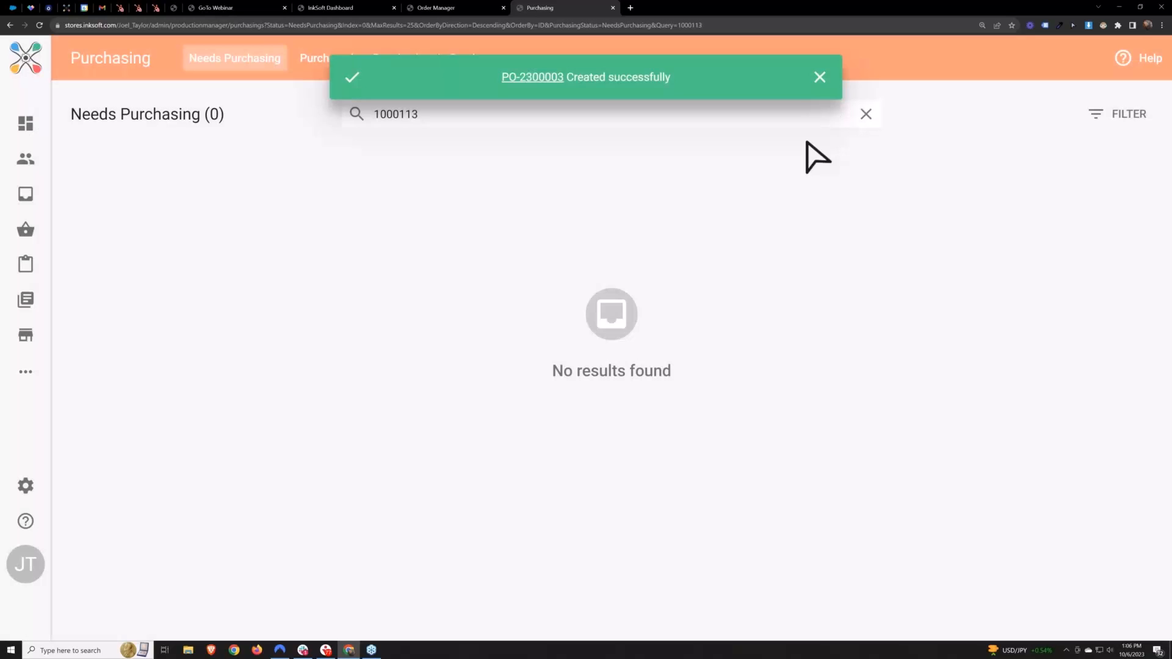
pyautogui.click(820, 99)
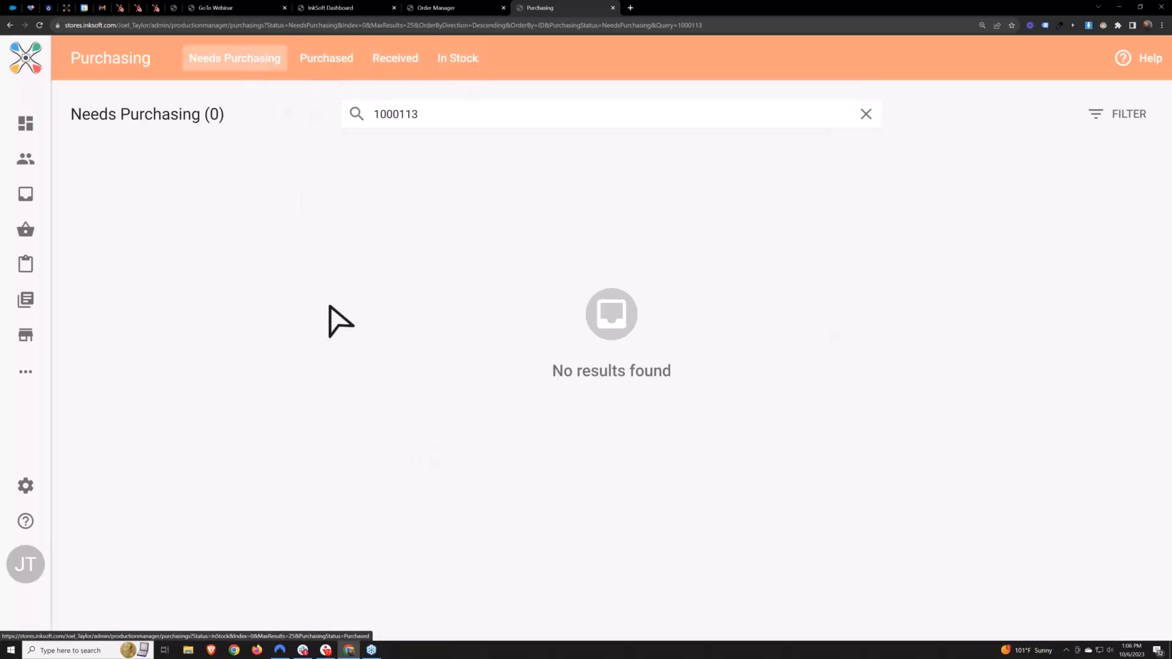
# Clear the order search and show the list of purchased orders
pyautogui.moveTo(437, 116); pyautogui.dragTo(359, 130)
pyautogui.press('BackSpace')
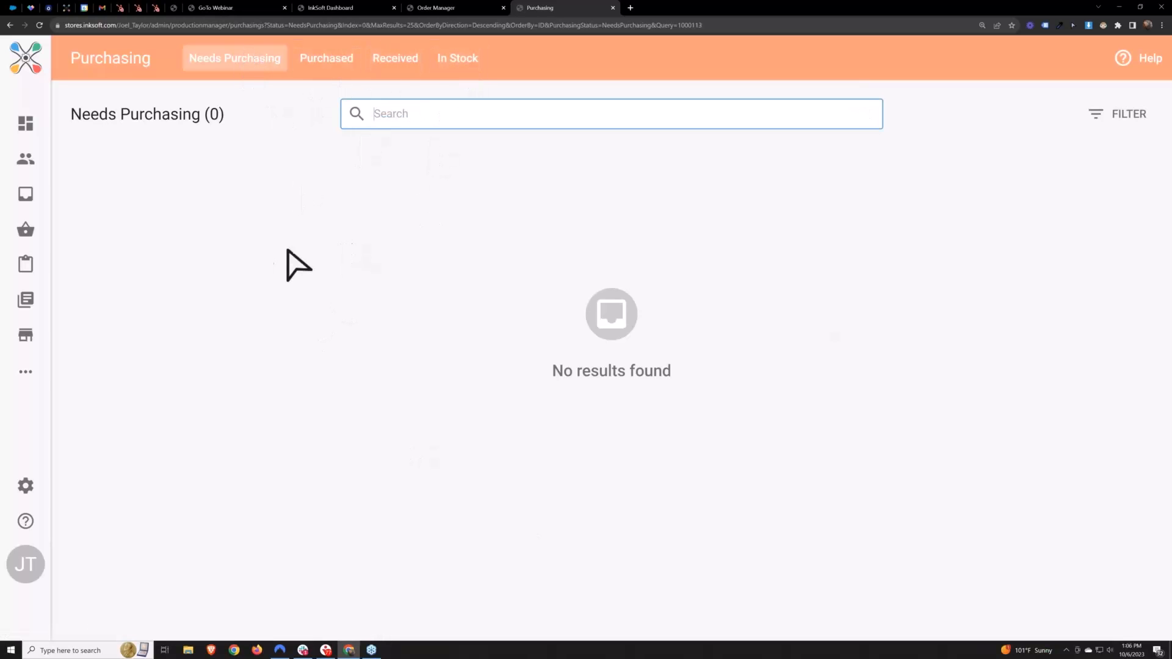
pyautogui.click(322, 59)
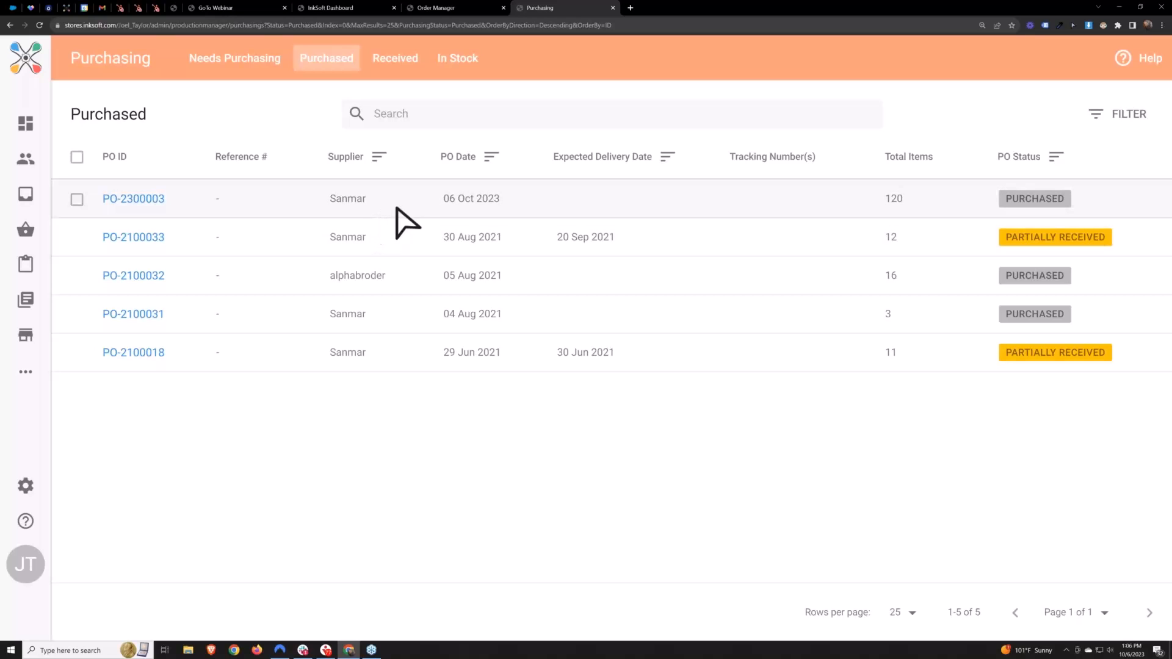
# Download the Sanmar purchase order dated 06 Oct 2023 as a PDF and open the file
pyautogui.moveTo(884, 199); pyautogui.dragTo(904, 199)
pyautogui.click(77, 199)
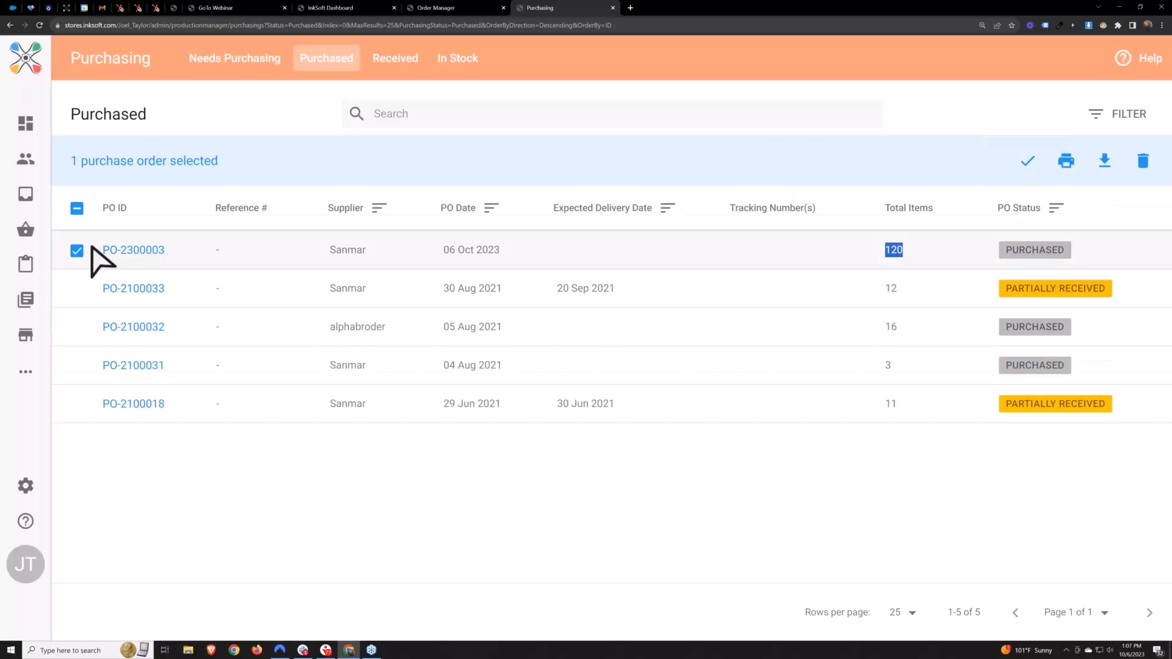
pyautogui.click(1105, 162)
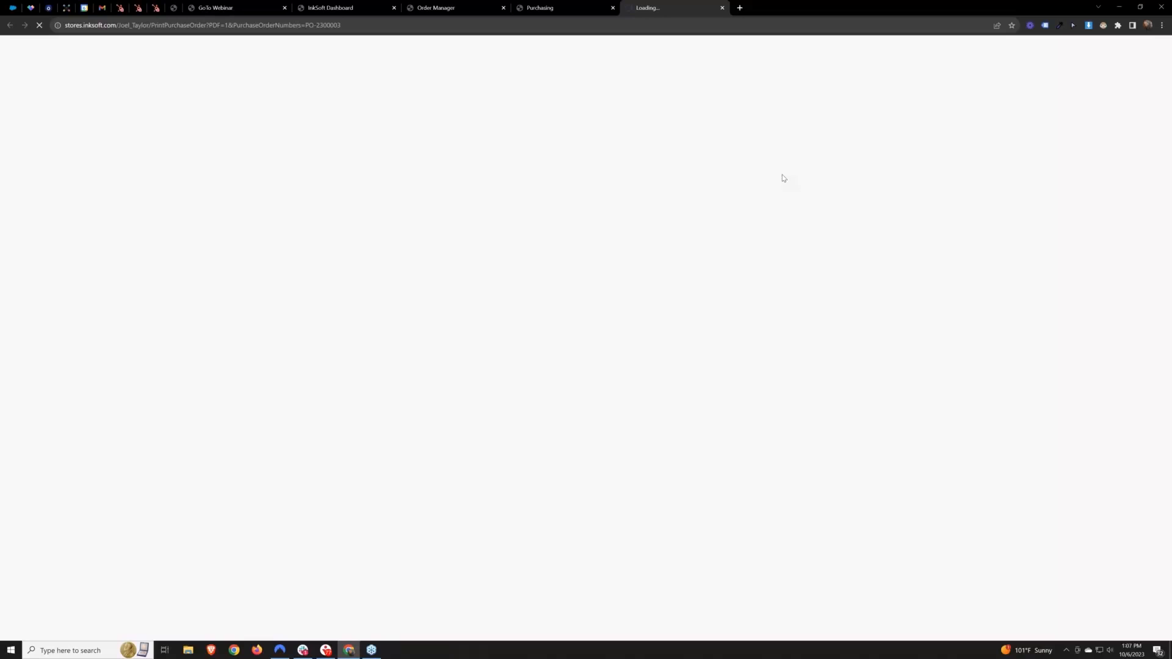
pyautogui.click(638, 387)
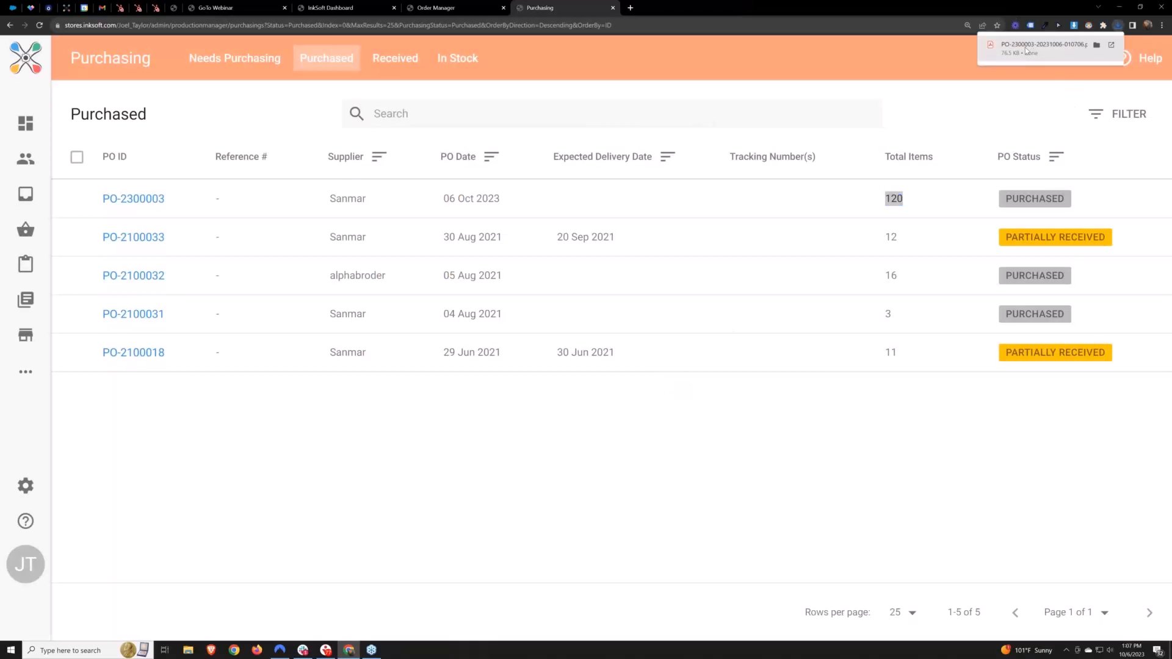
pyautogui.click(1024, 47)
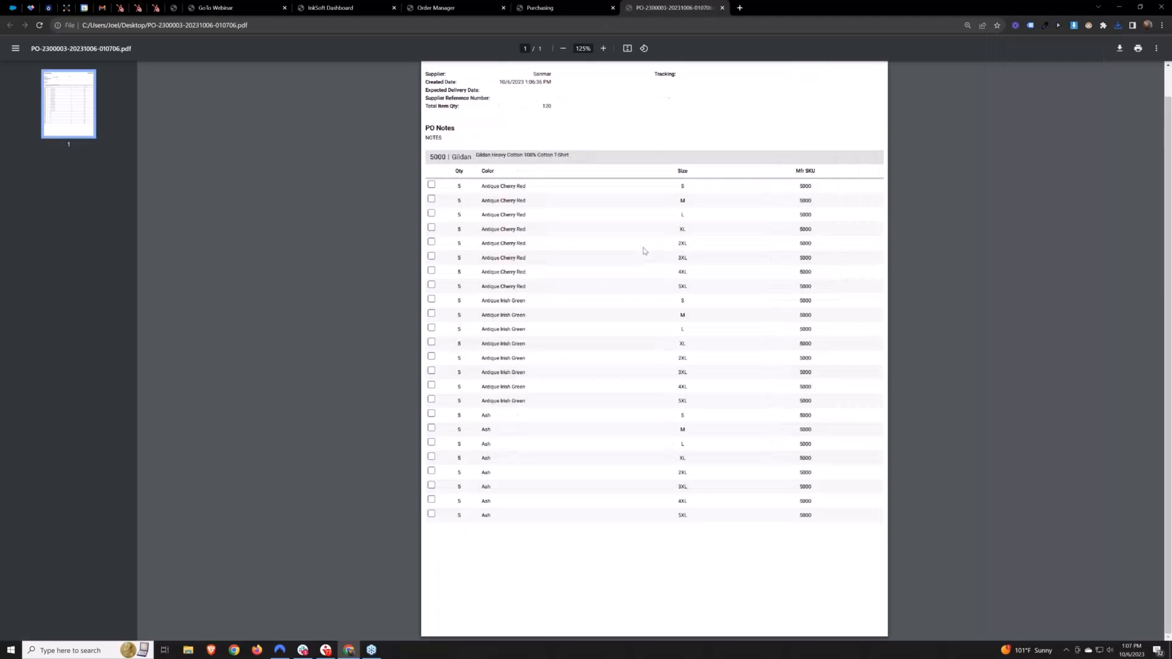
# Examine the product heading, colors and sizes in the purchase order PDF and close it
pyautogui.scroll(5, 642, 250)
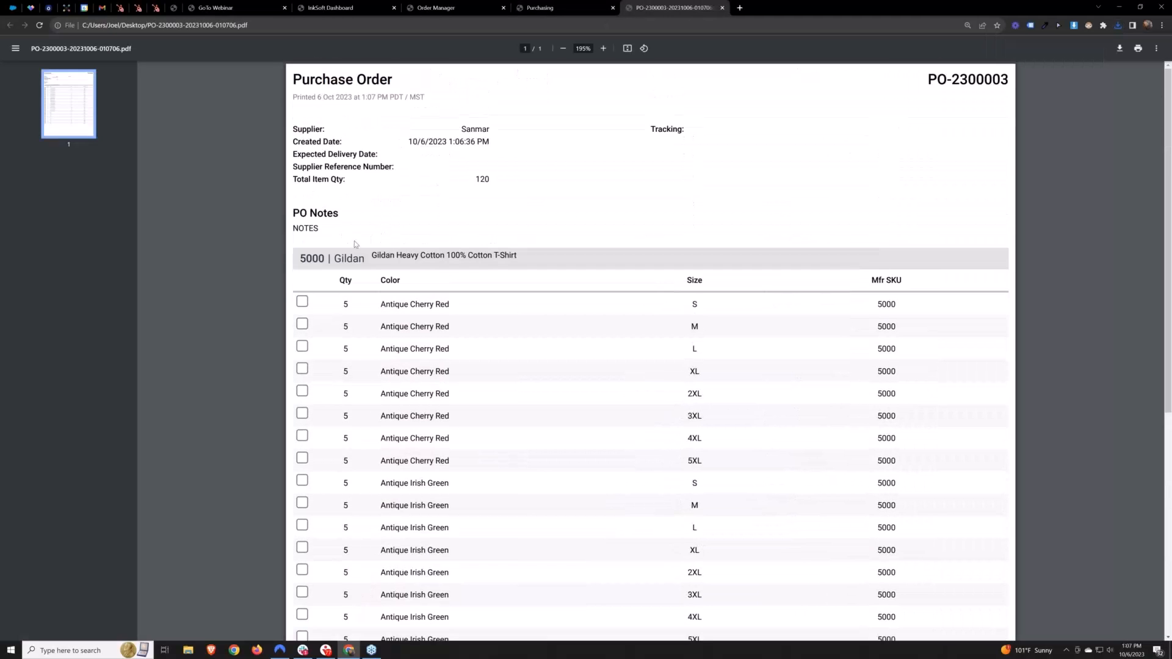
pyautogui.scroll(1, 354, 241)
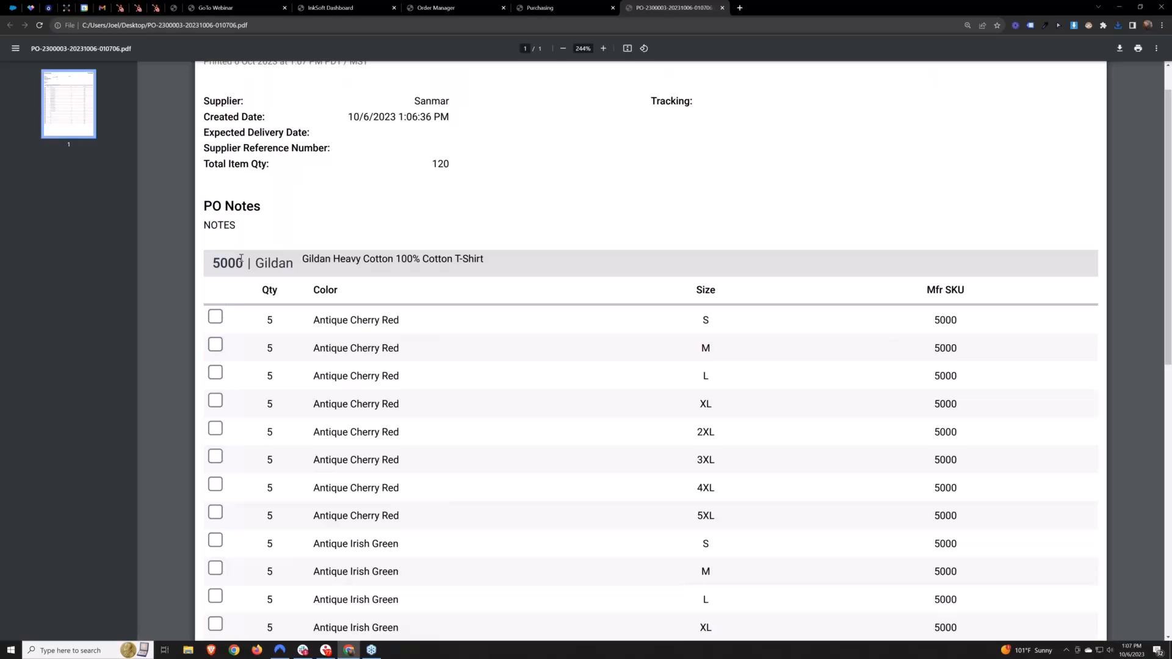
pyautogui.moveTo(216, 263); pyautogui.dragTo(310, 289)
pyautogui.moveTo(726, 291); pyautogui.dragTo(690, 291)
pyautogui.scroll(-2, 641, 287)
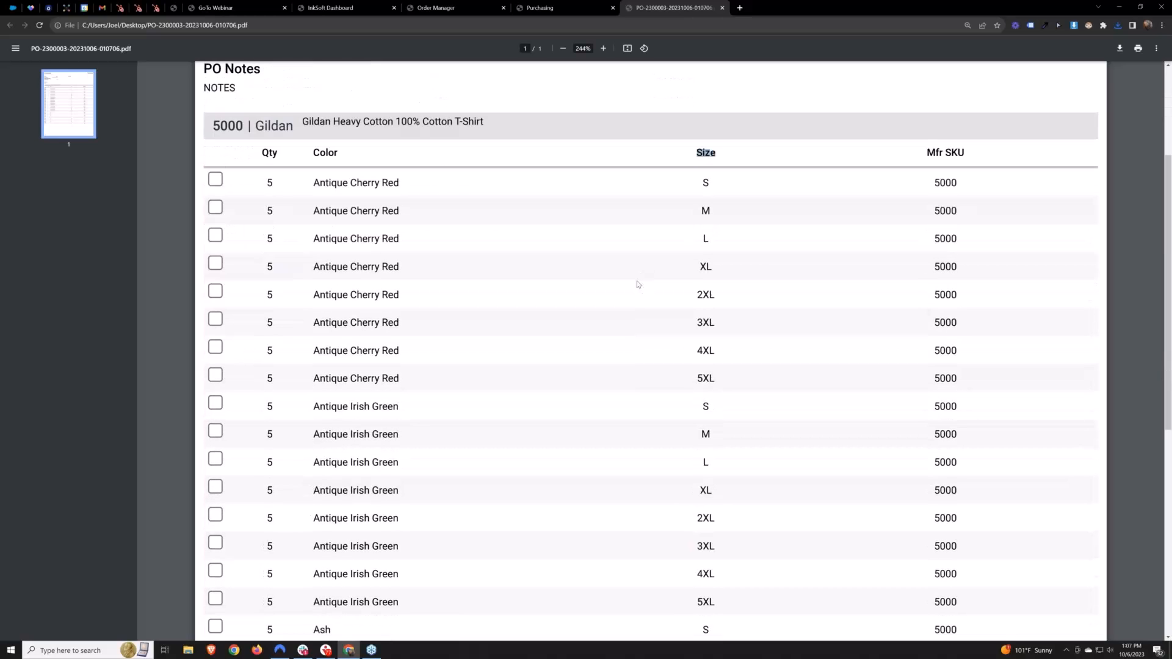
pyautogui.scroll(-4, 379, 201)
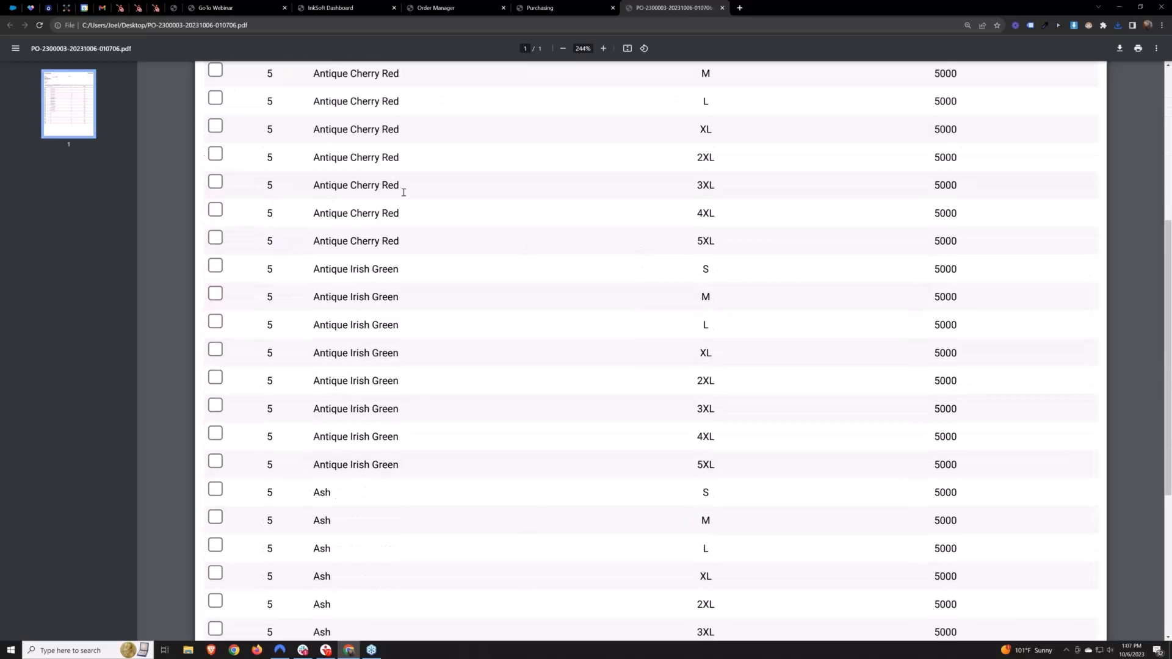
pyautogui.scroll(1, 461, 322)
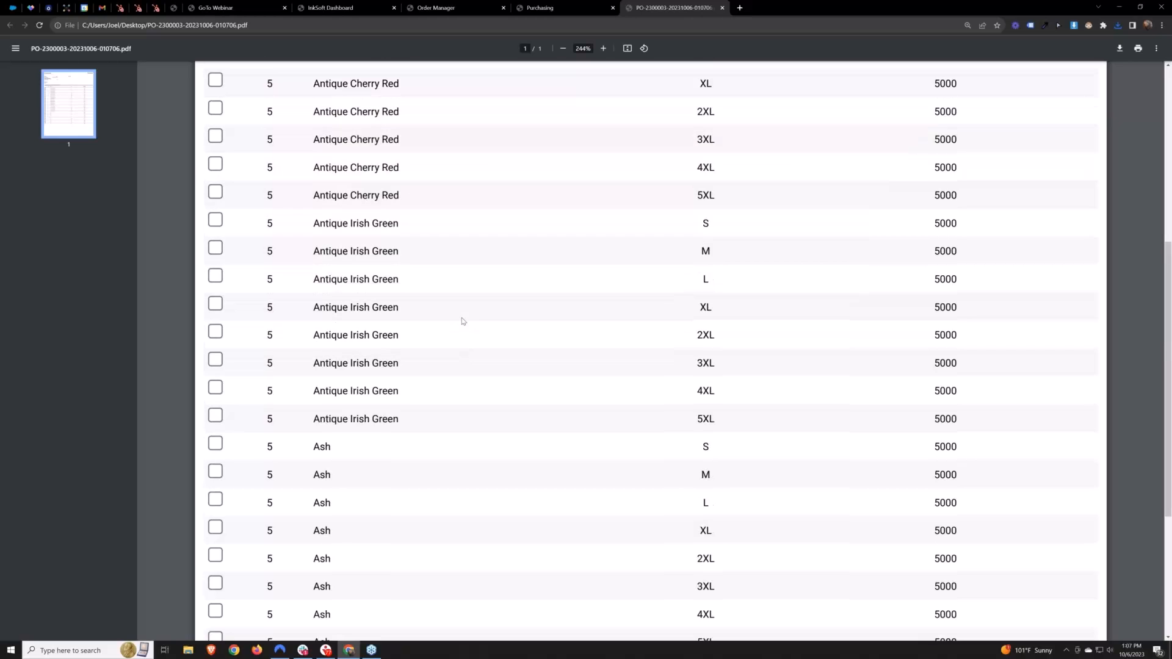
pyautogui.click(722, 8)
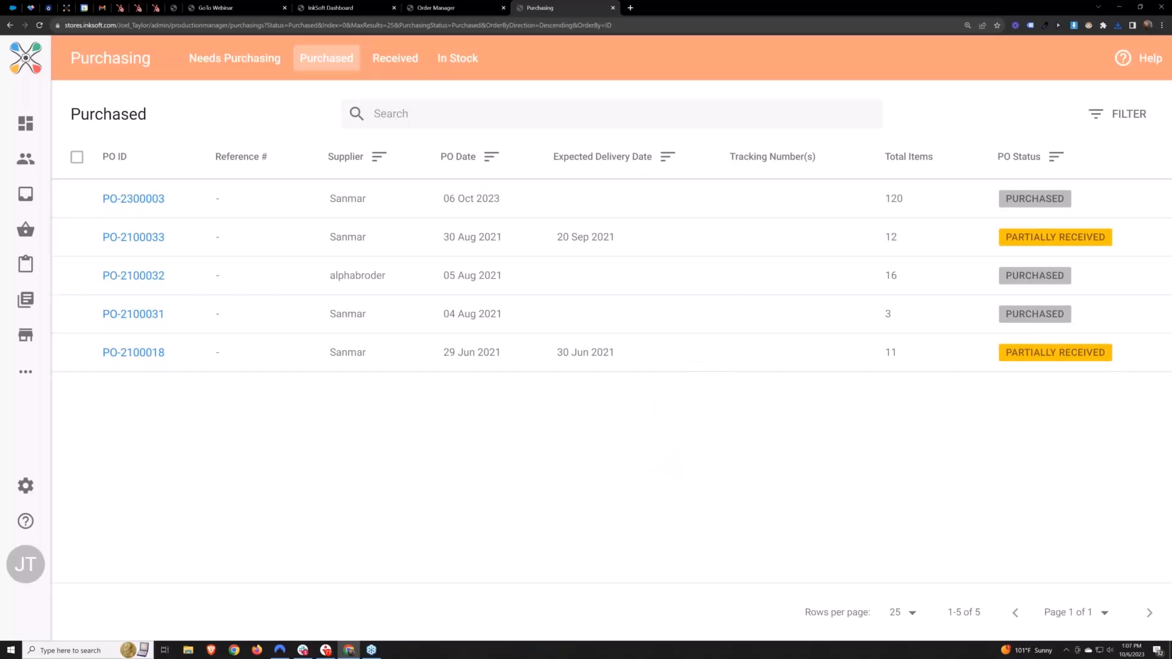
# Open the 06 Oct 2023 Sanmar purchase order and mark all Antique Cherry Red and Antique Irish Green sizes as received
pyautogui.click(133, 200)
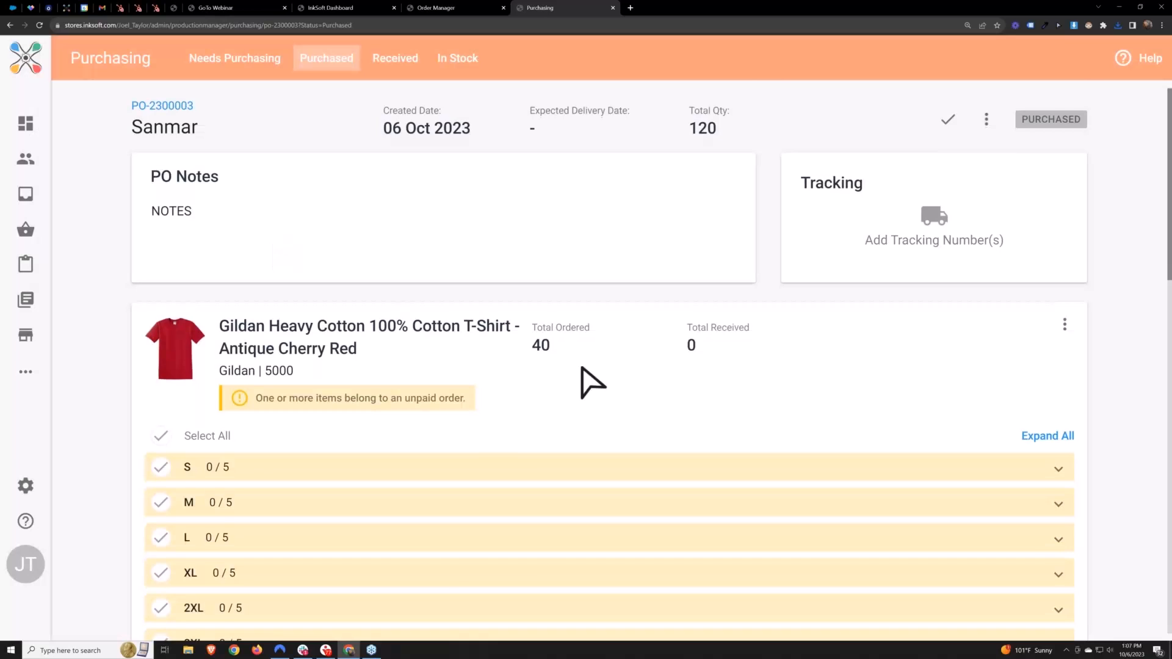
pyautogui.scroll(-2, 582, 369)
pyautogui.click(160, 301)
pyautogui.scroll(-7, 408, 474)
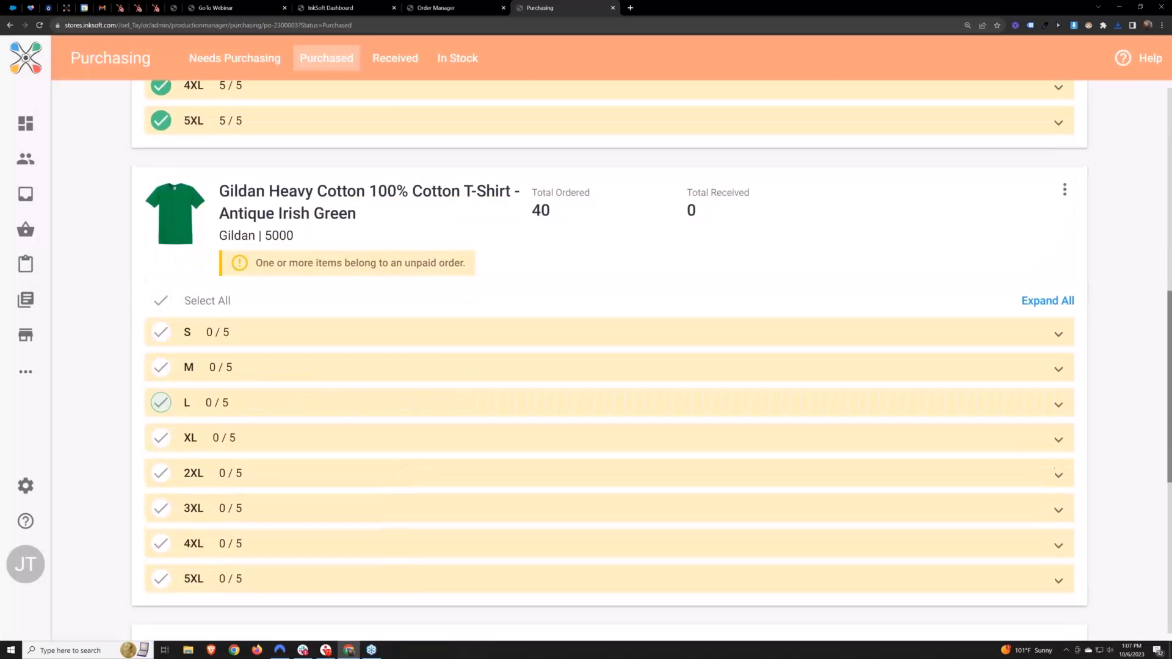
pyautogui.click(161, 301)
# Mark sizes XL, 2XL, 3XL, 4XL and 5XL of the Ash T-shirt as received
pyautogui.scroll(-4, 325, 497)
pyautogui.scroll(-3, 161, 455)
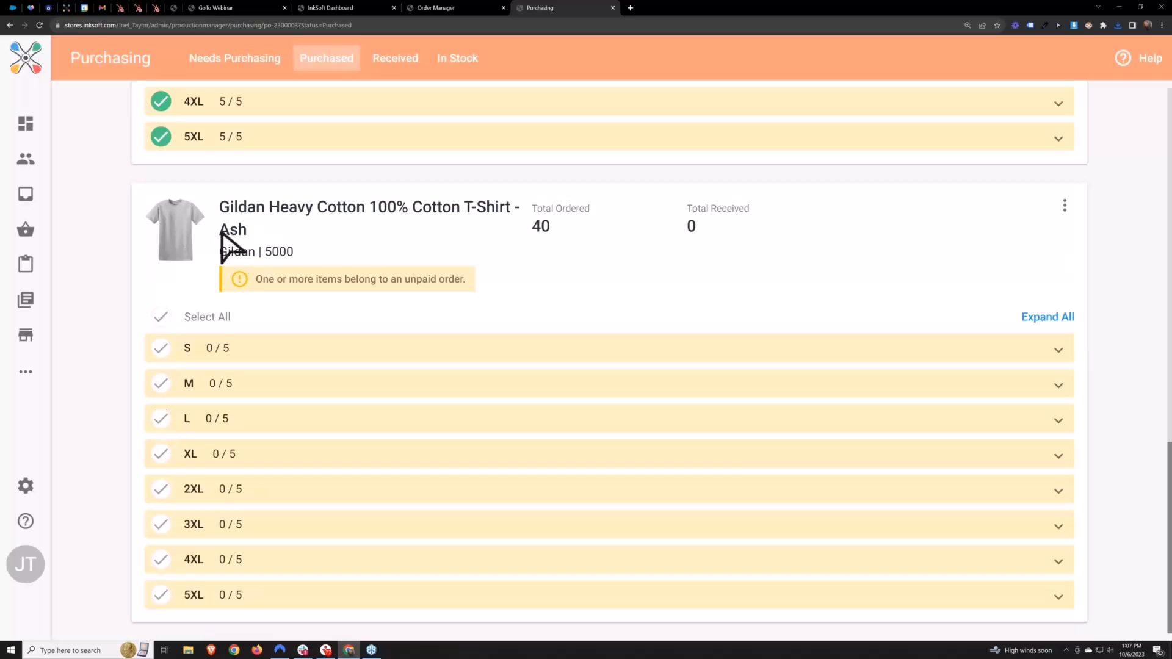
pyautogui.click(161, 455)
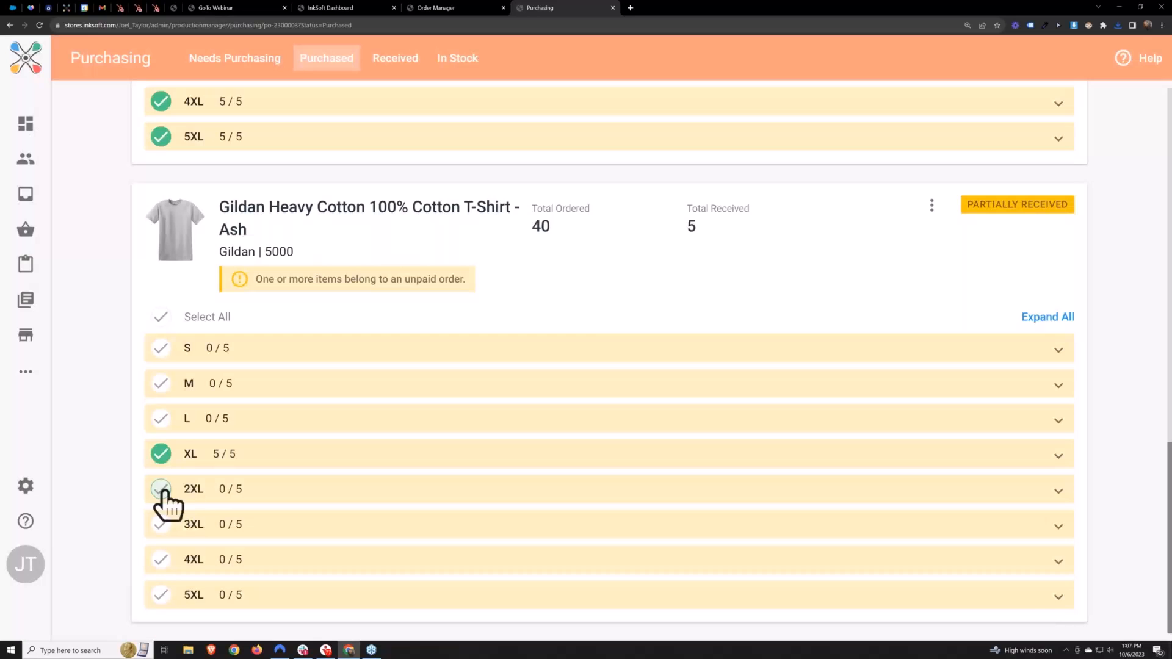
pyautogui.click(162, 491)
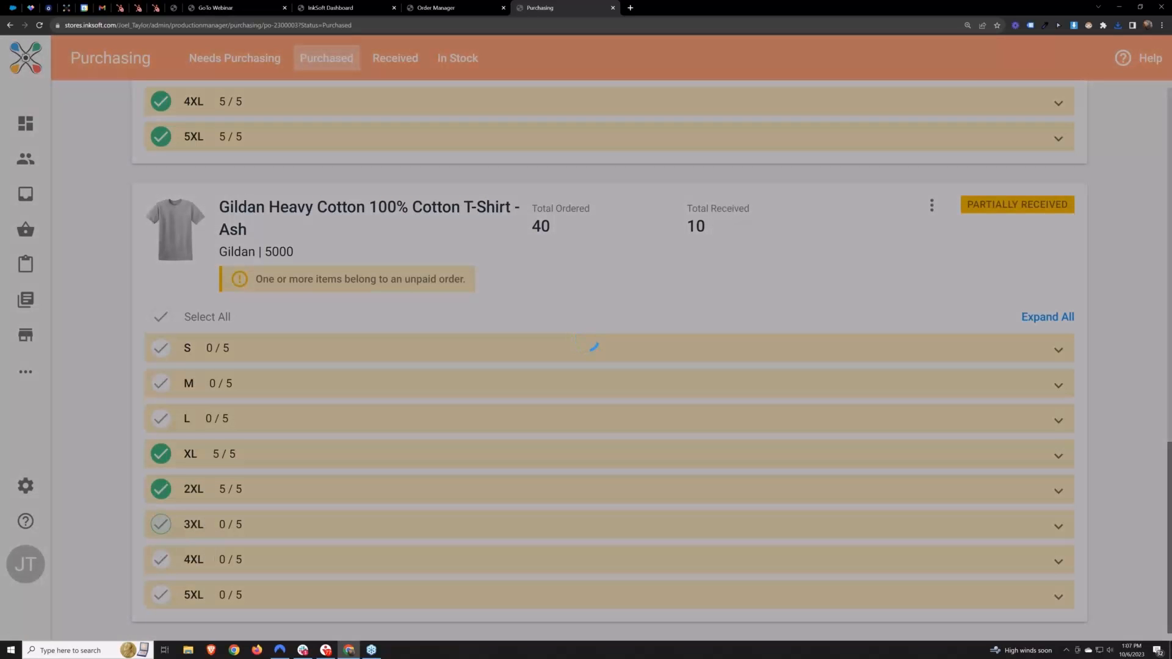
pyautogui.click(161, 524)
pyautogui.click(161, 559)
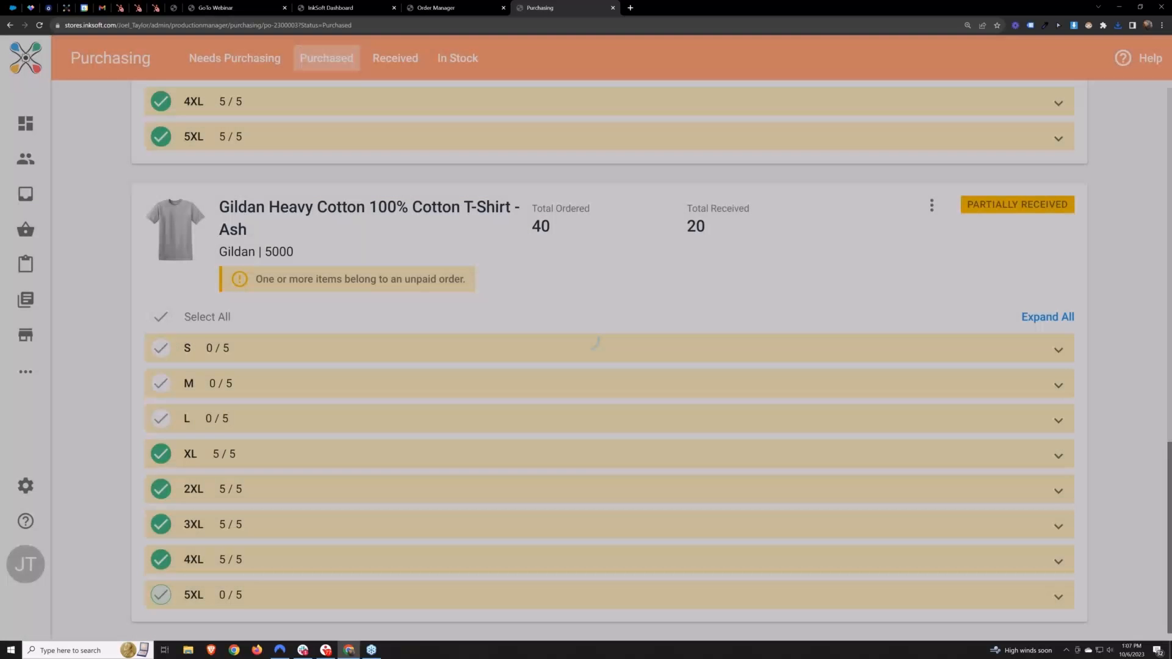
pyautogui.click(179, 588)
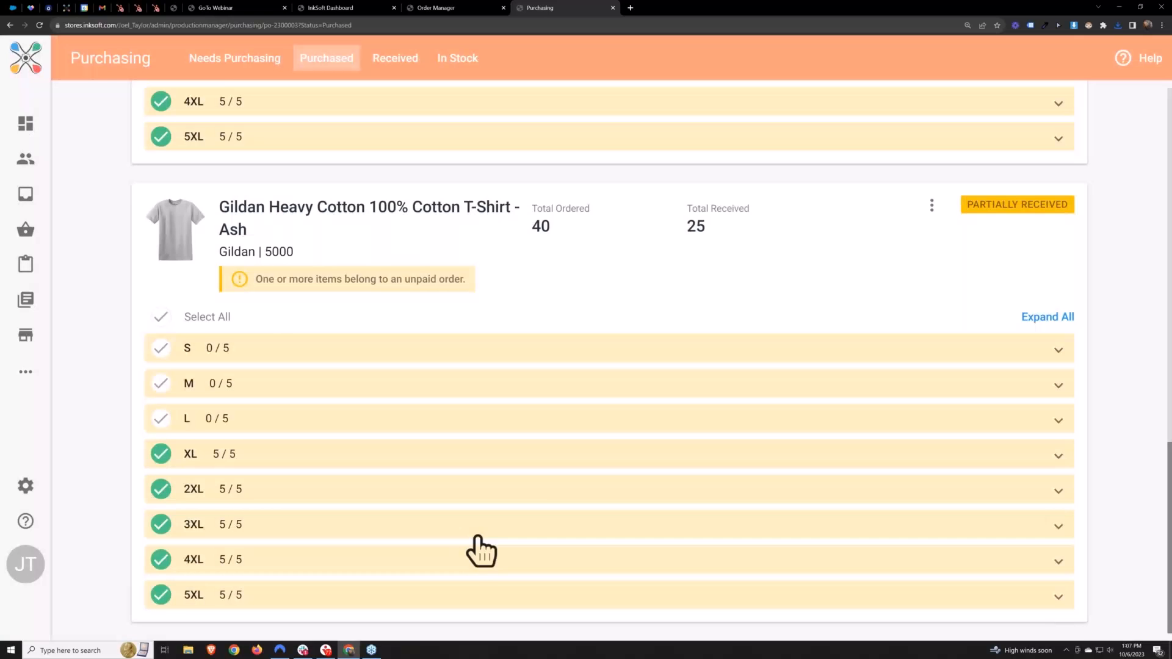
# Check the receiving status of the T-shirts and of the whole purchase order in the Purchased list
pyautogui.scroll(6, 478, 537)
pyautogui.moveTo(969, 475); pyautogui.dragTo(1097, 483)
pyautogui.click(1090, 483)
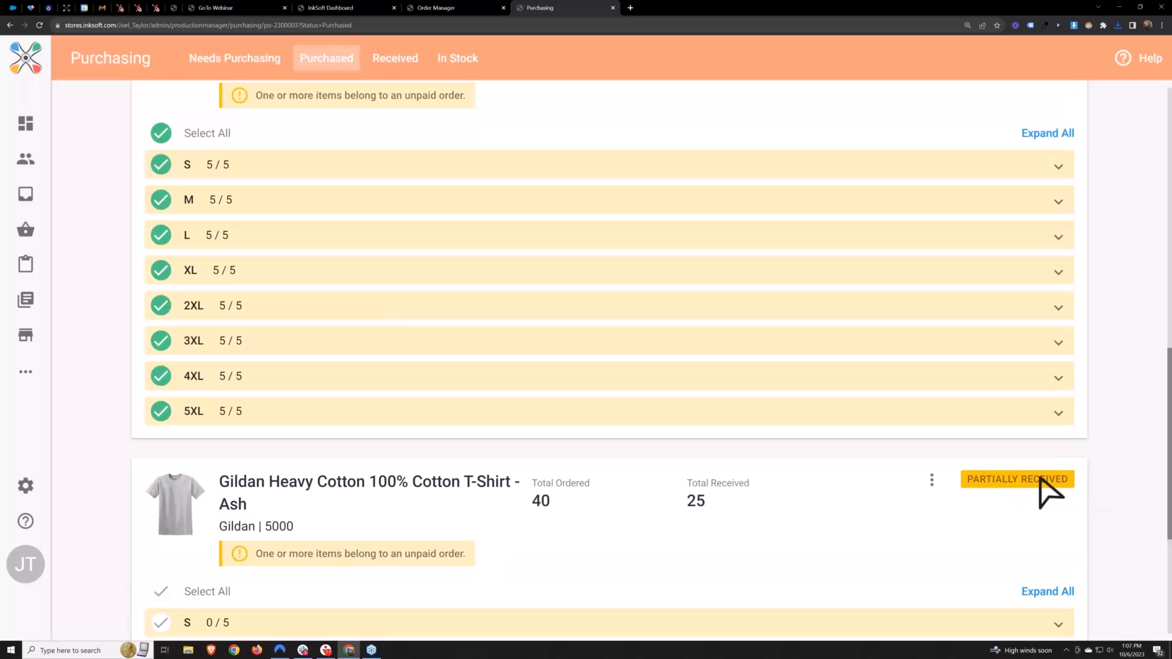
pyautogui.scroll(10, 981, 533)
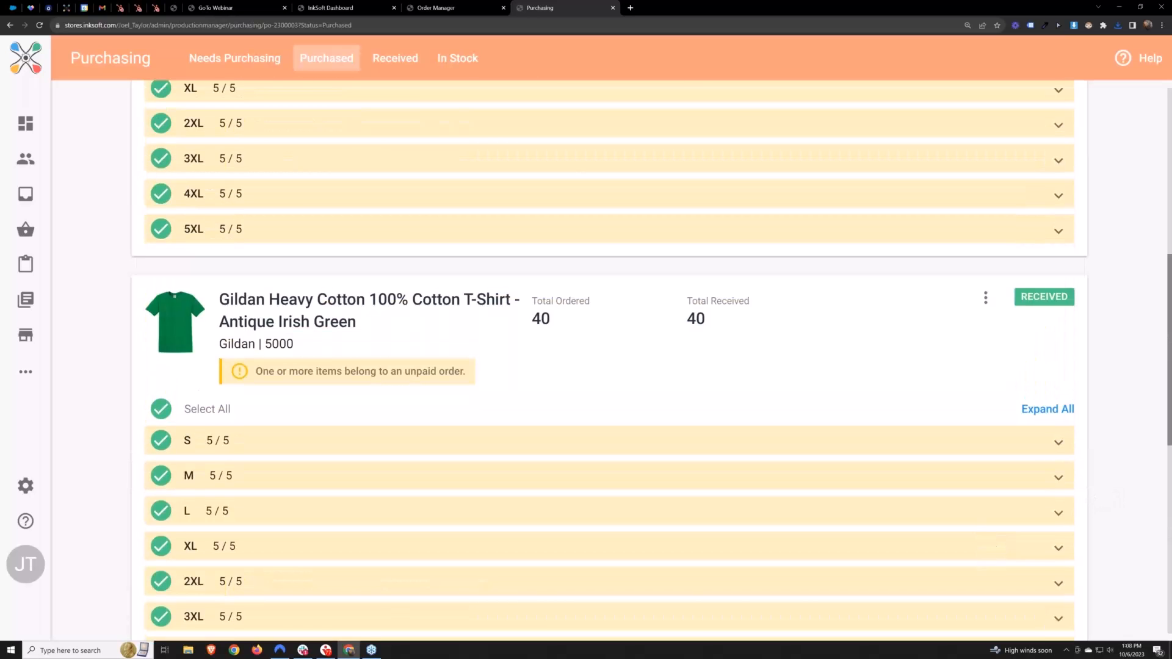
pyautogui.scroll(4, 611, 366)
pyautogui.click(326, 58)
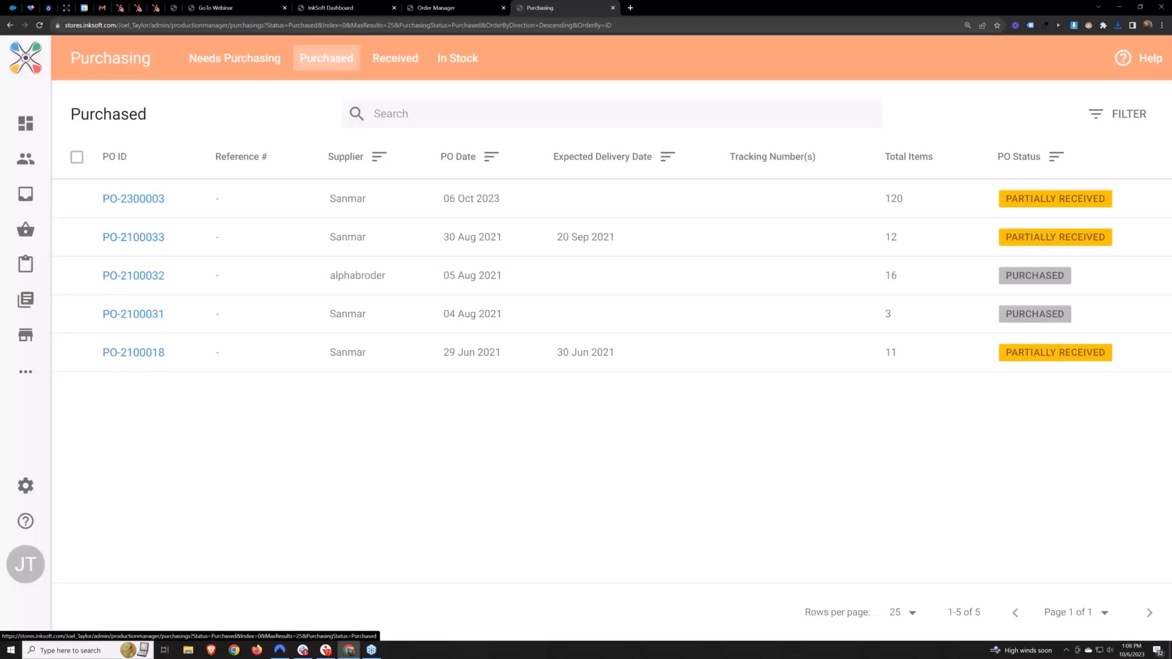
pyautogui.moveTo(1003, 199); pyautogui.dragTo(1101, 195)
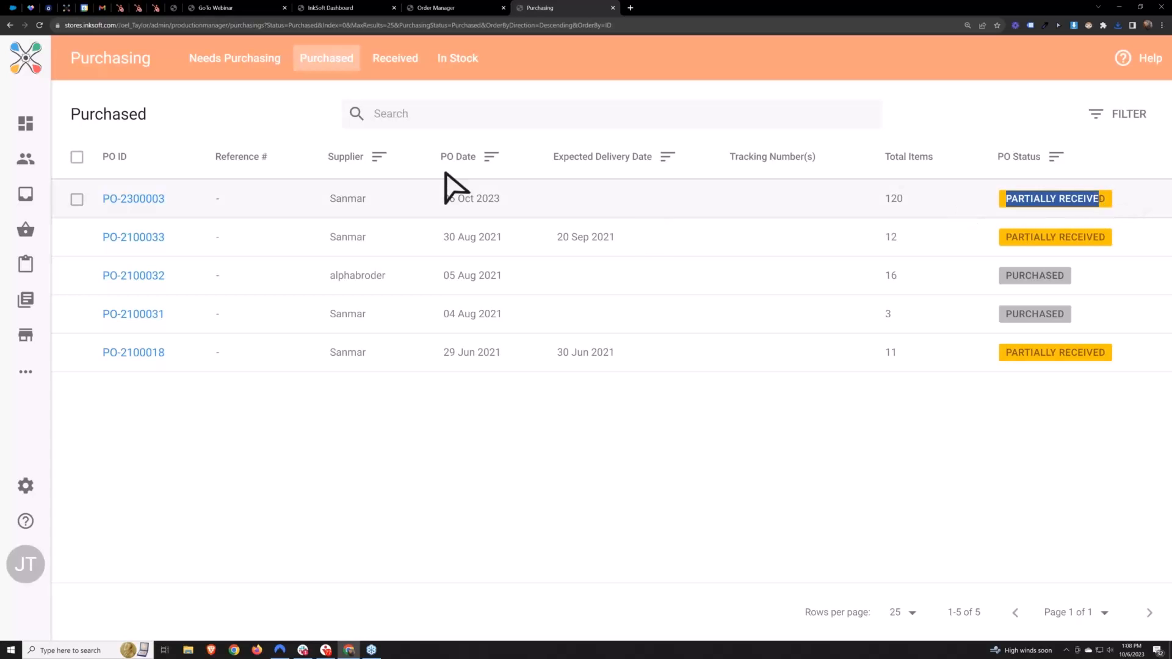
# Reopen the 06 Oct 2023 Sanmar purchase order and mark the entire order as received
pyautogui.click(235, 122)
pyautogui.click(133, 199)
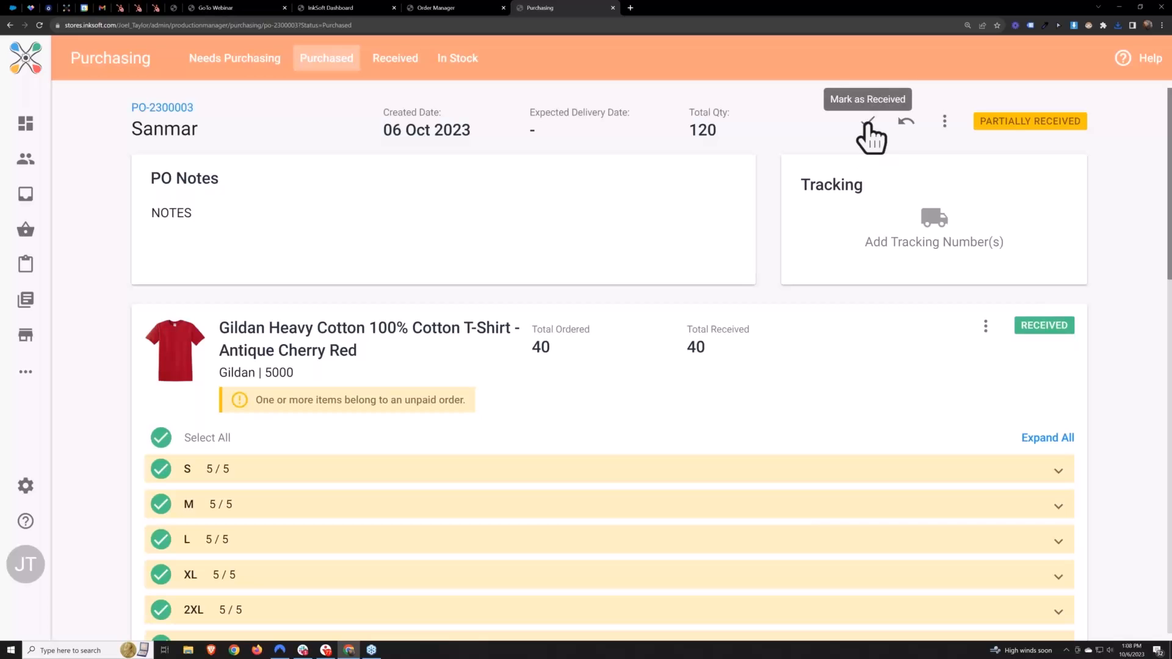
pyautogui.click(868, 122)
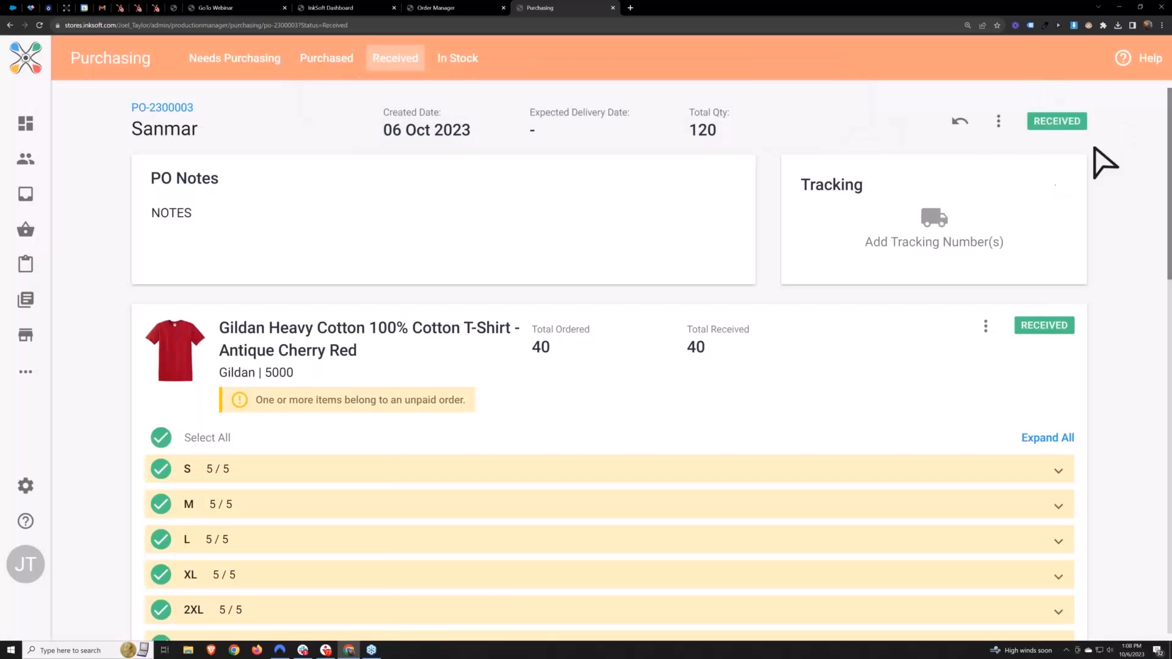
# Check the 06 Oct 2023 Sanmar purchase order and its total items in the Received list
pyautogui.click(382, 72)
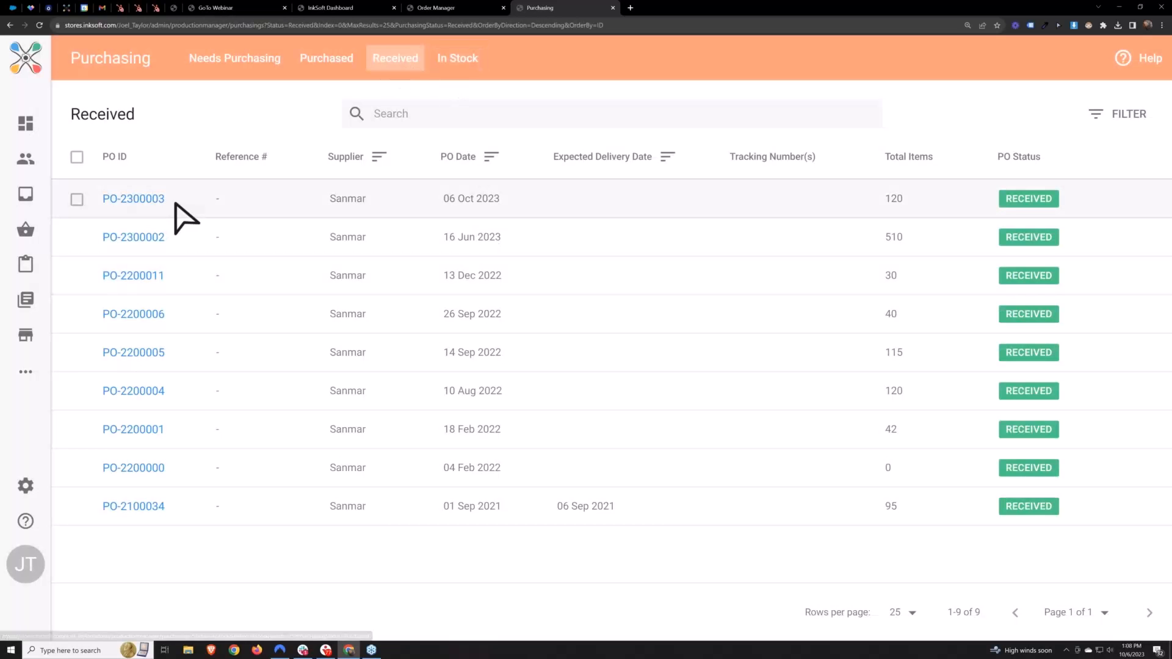
pyautogui.moveTo(175, 202); pyautogui.dragTo(101, 205)
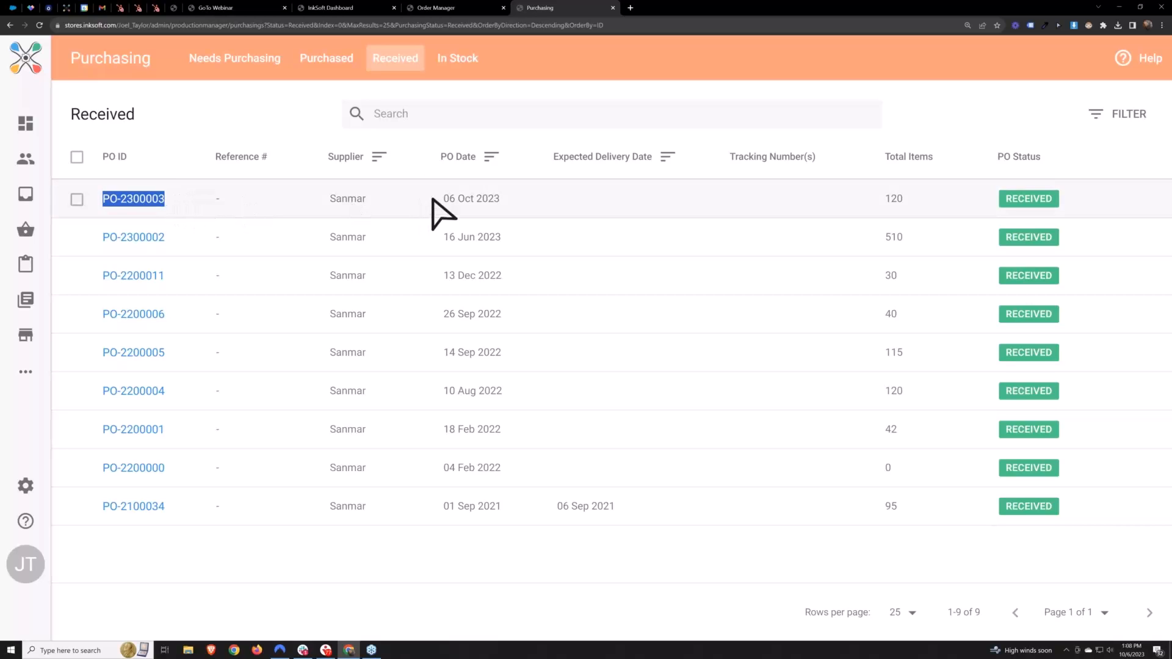
pyautogui.moveTo(883, 198); pyautogui.dragTo(904, 199)
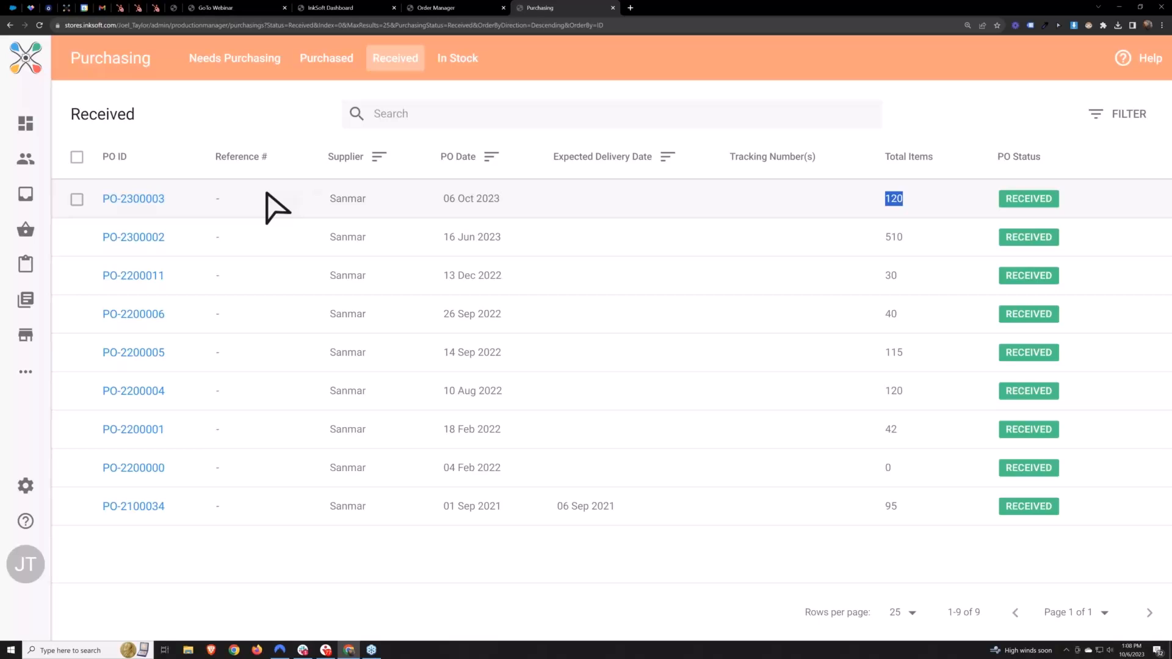
# Review the In Stock list, examining the SKU, color, size and order of the first Ash T-shirt
pyautogui.click(459, 64)
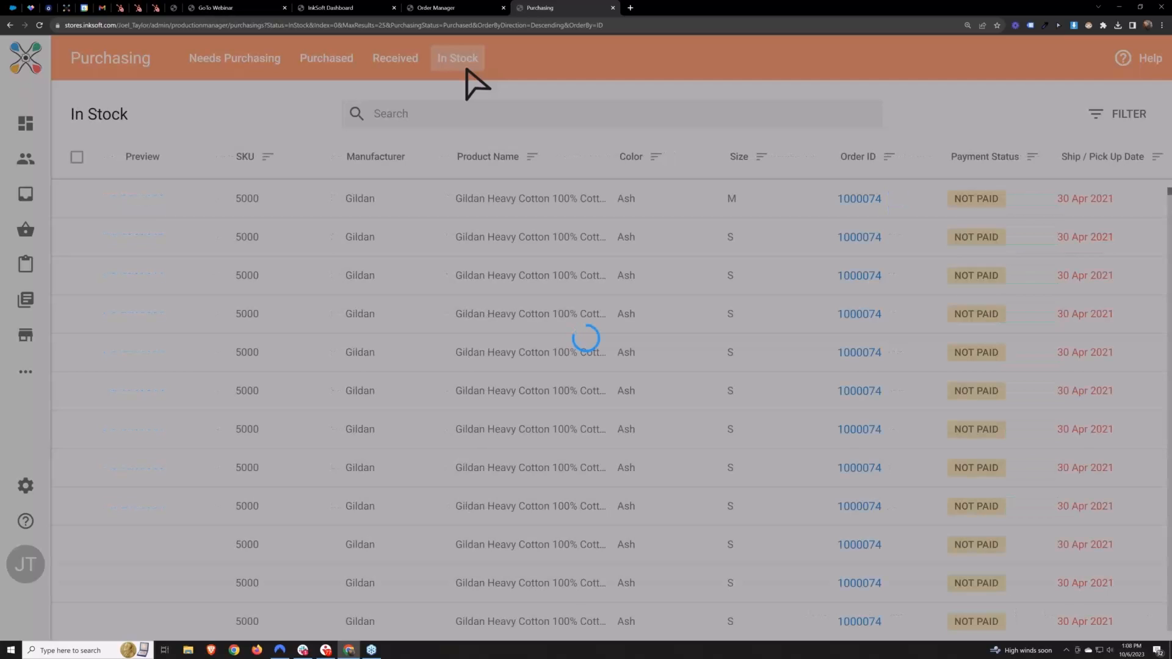
pyautogui.scroll(-1, 608, 379)
pyautogui.scroll(1, 607, 378)
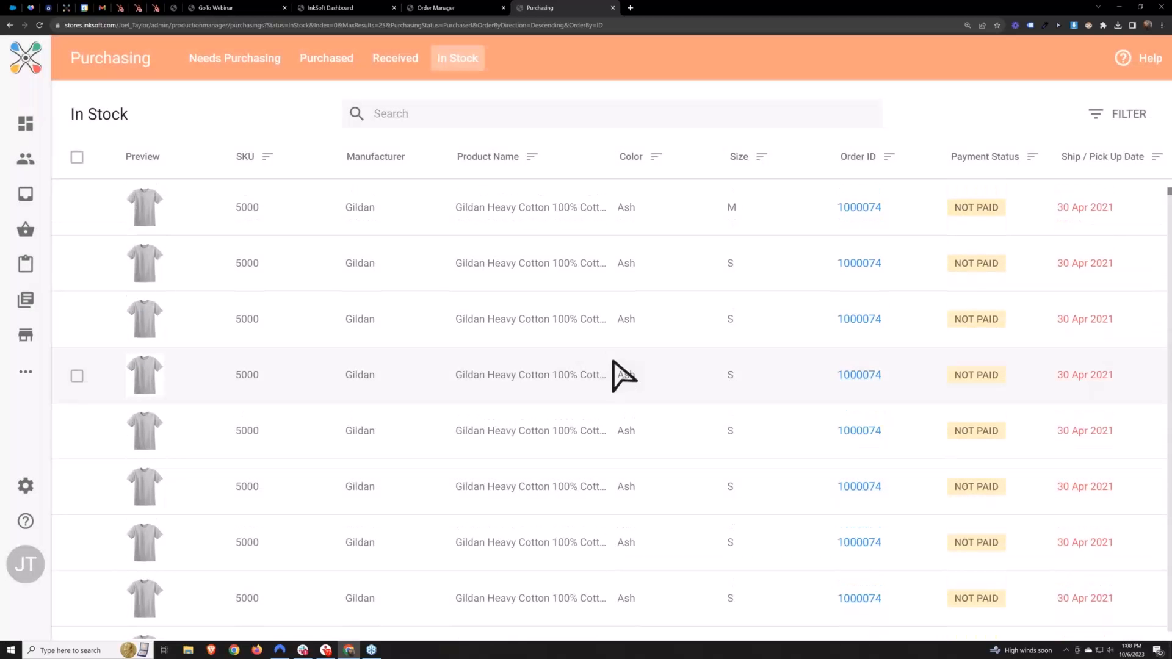
pyautogui.doubleClick(256, 211)
pyautogui.doubleClick(844, 209)
pyautogui.doubleClick(731, 208)
pyautogui.doubleClick(625, 209)
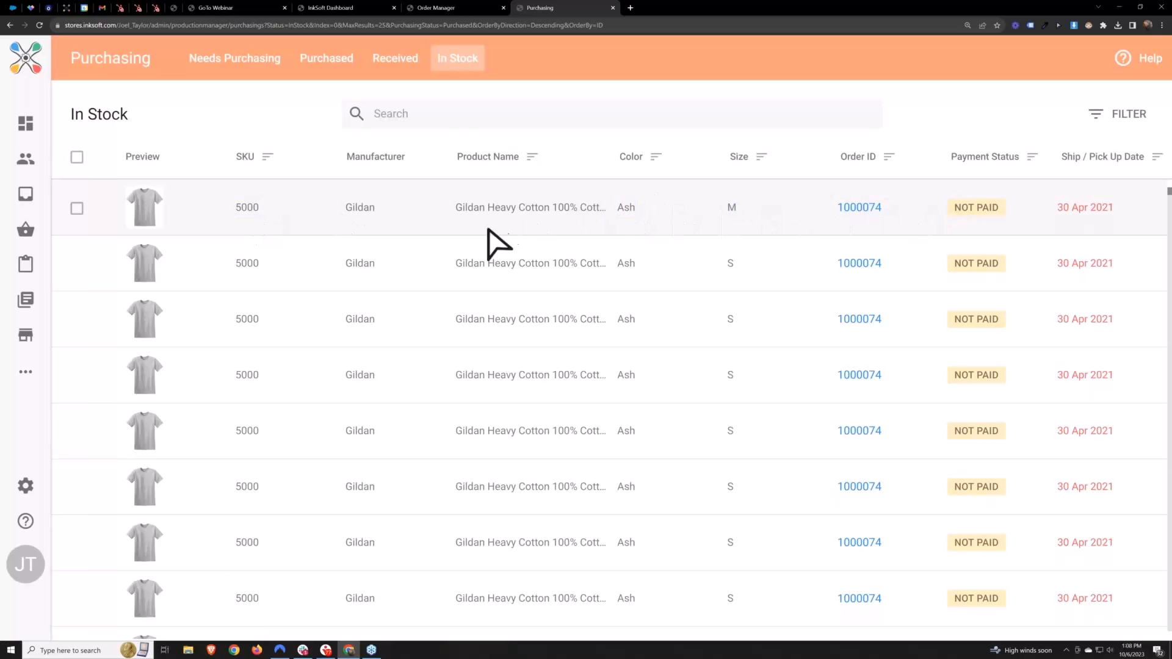
# Search the Needs Purchasing items for 2000 and check the total quantity of the Azalea T-shirt
pyautogui.click(363, 5)
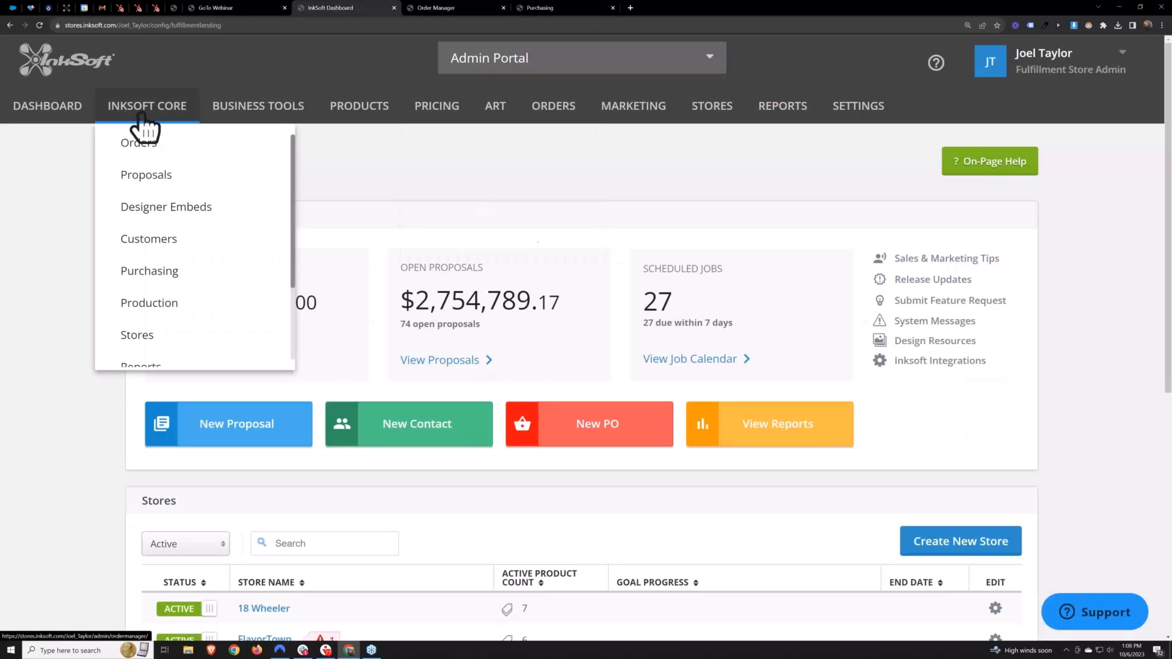
pyautogui.click(584, 5)
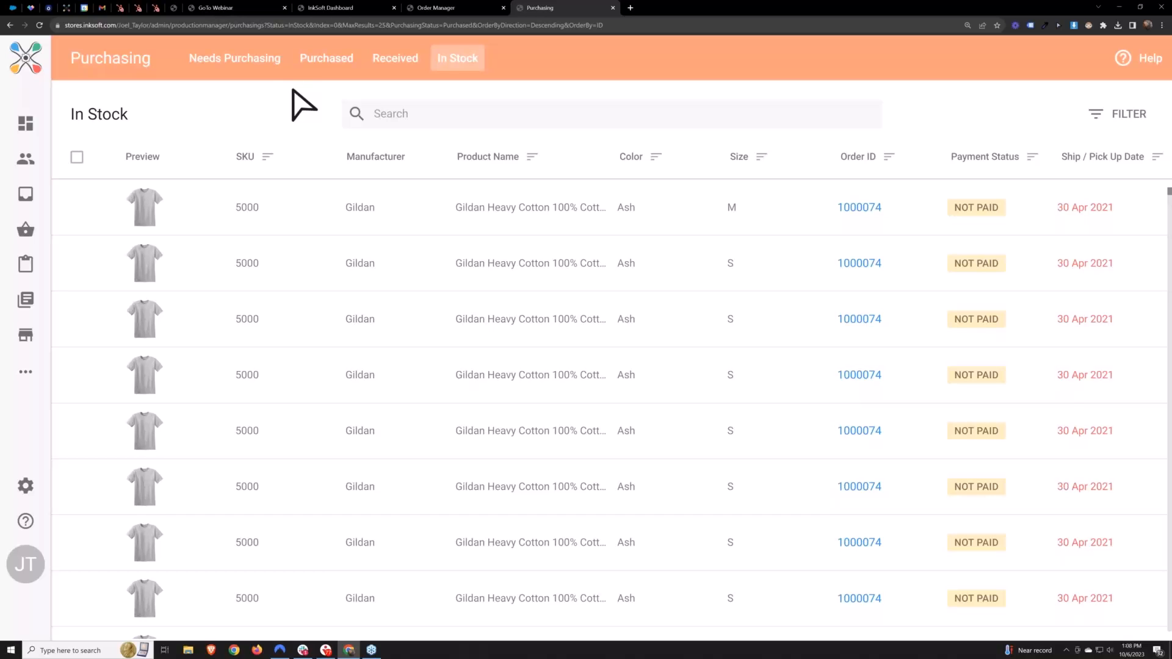
pyautogui.click(257, 61)
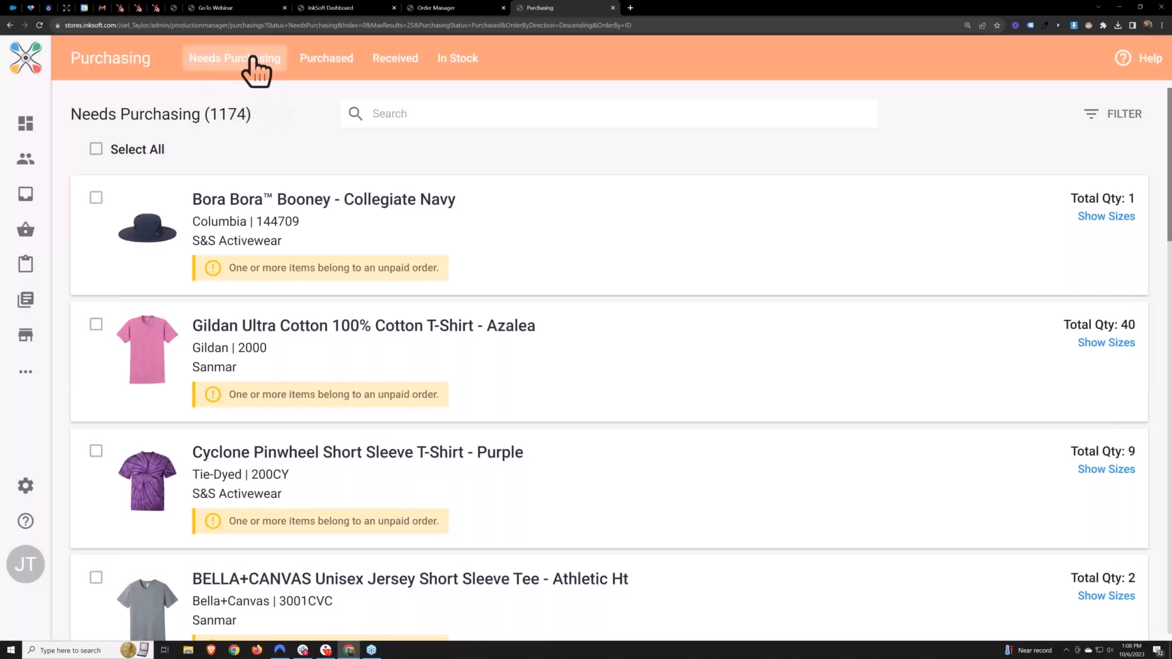
pyautogui.click(471, 116)
pyautogui.write('2000')
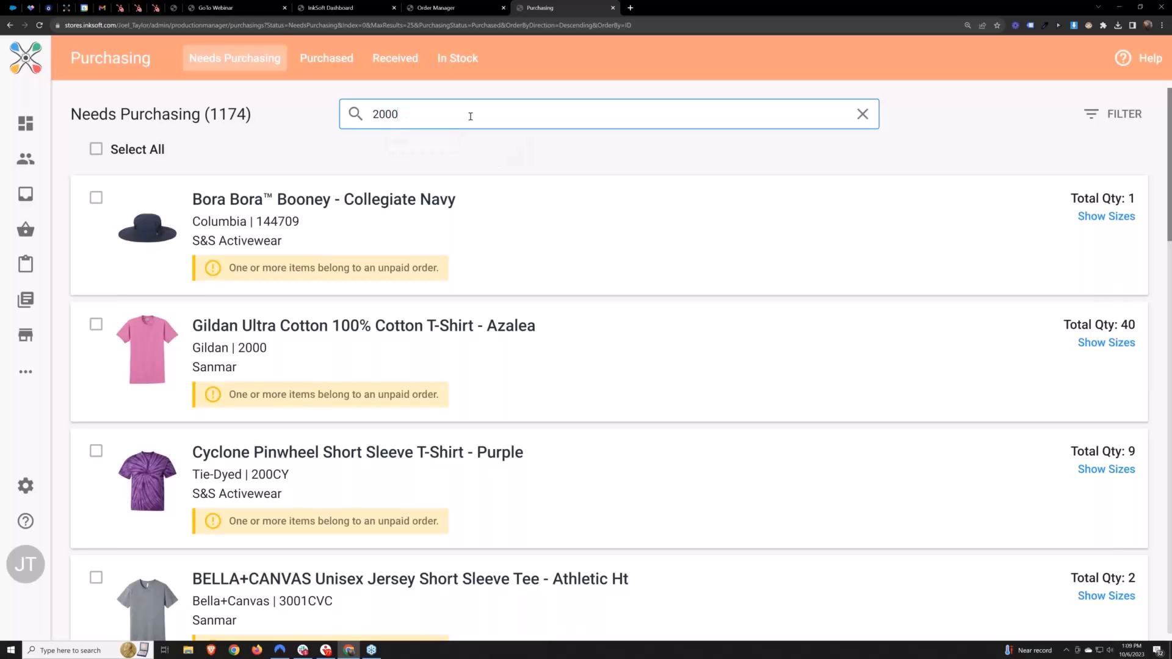
pyautogui.press('Return')
pyautogui.moveTo(1119, 199); pyautogui.dragTo(1140, 203)
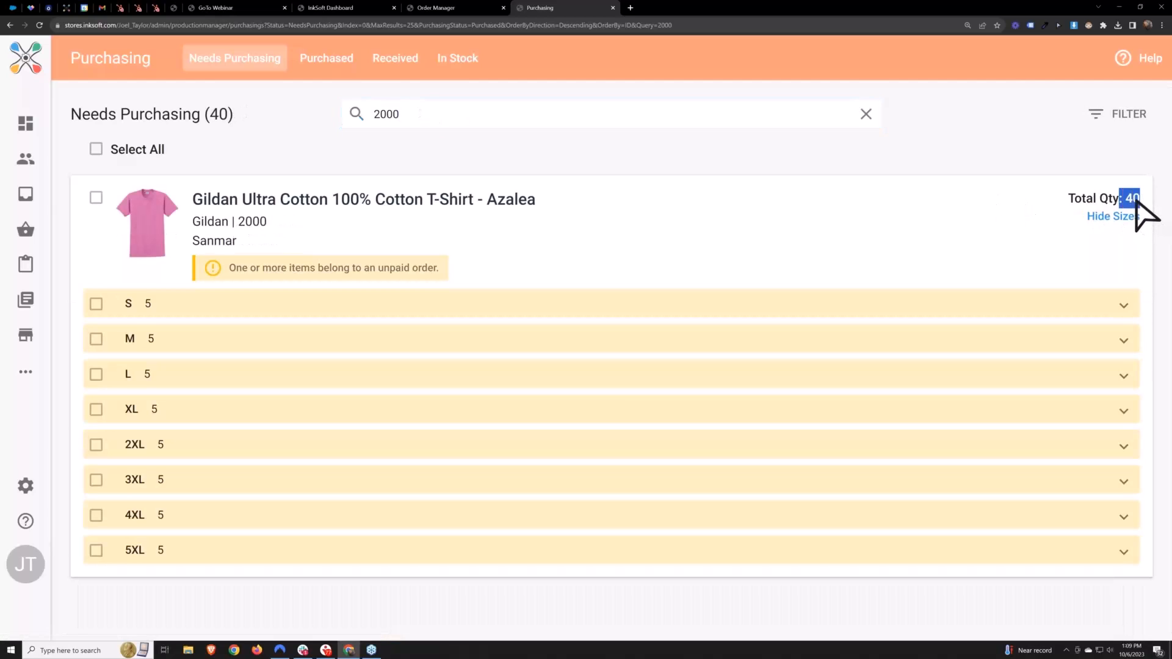
# Select all found sizes of the Azalea T-shirt and clear the selection again
pyautogui.click(295, 120)
pyautogui.moveTo(405, 117); pyautogui.dragTo(374, 121)
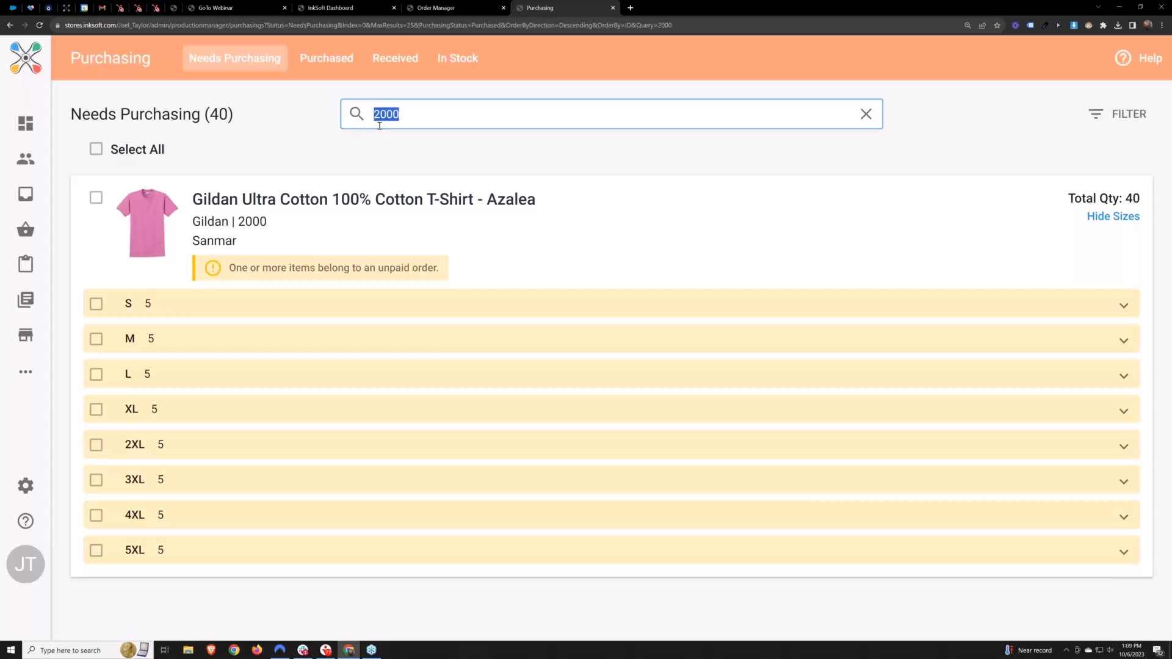
pyautogui.click(300, 154)
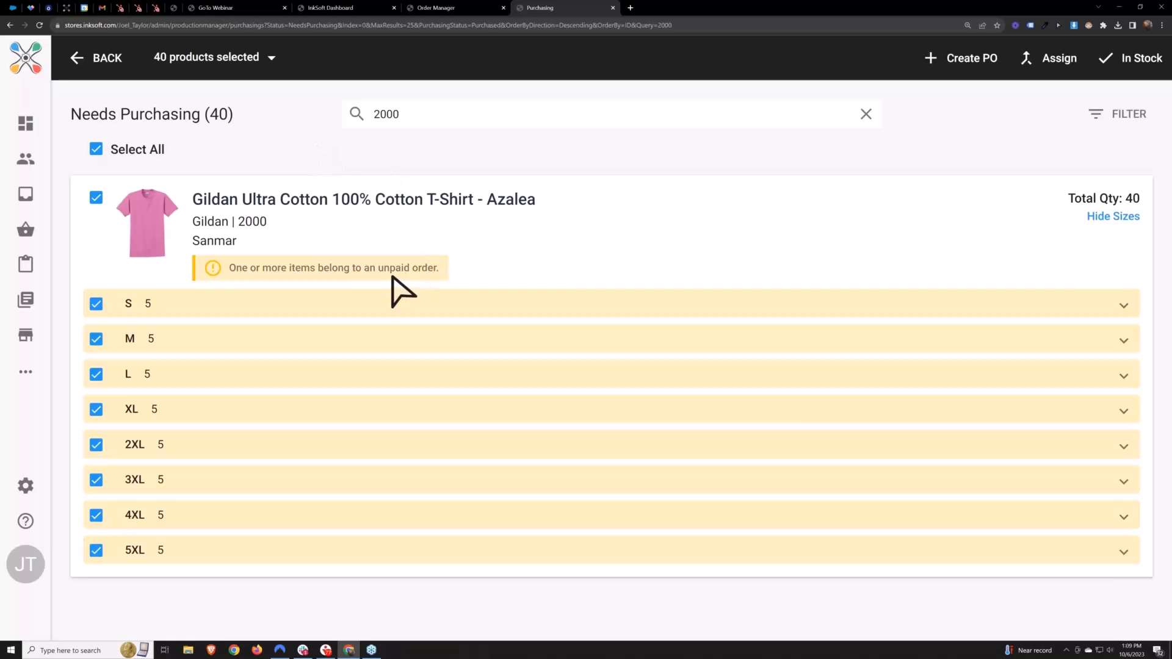
pyautogui.click(101, 150)
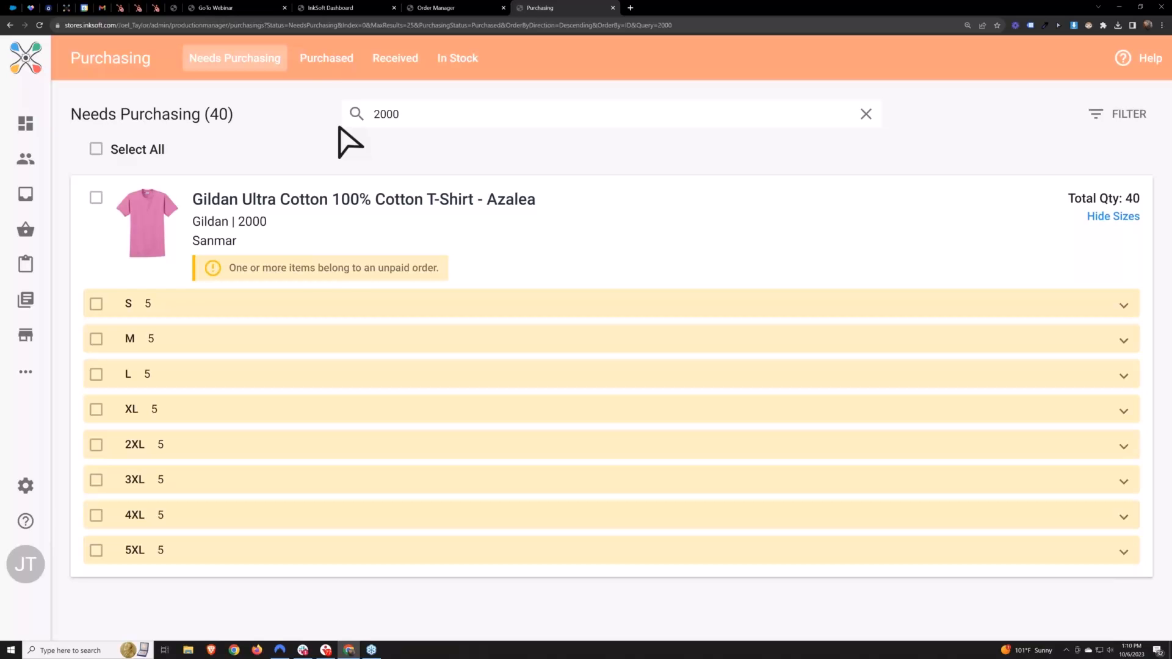
# Open the 30 Aug 2021 Sanmar purchase order from the Purchased list to examine its received quantities
pyautogui.click(326, 60)
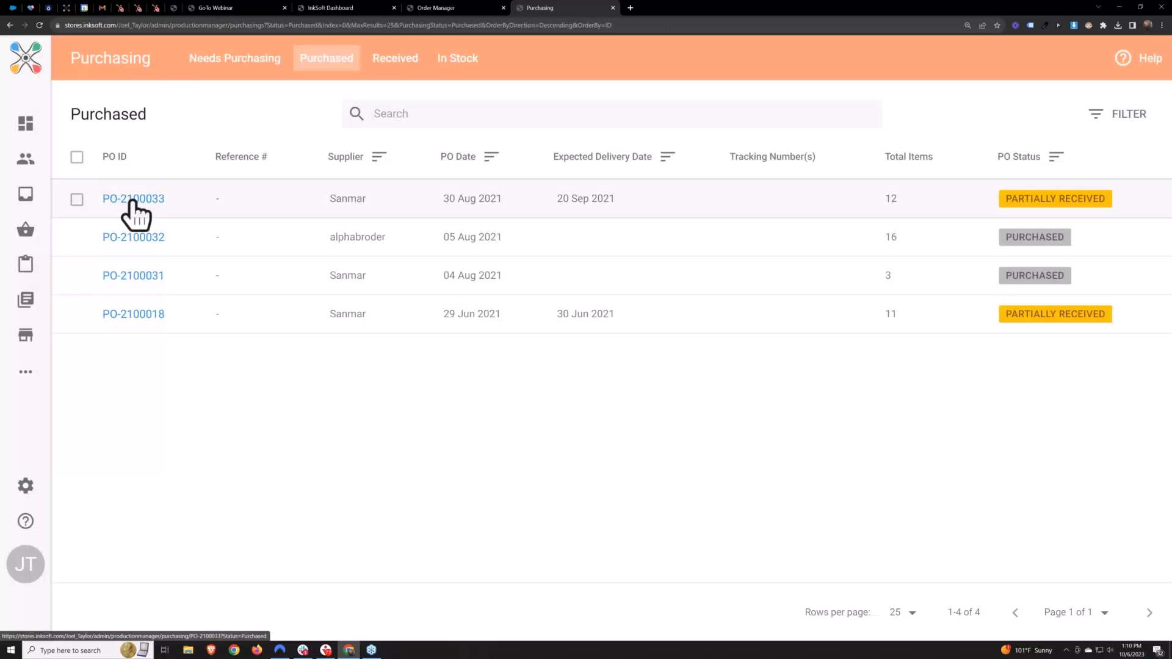
pyautogui.click(125, 197)
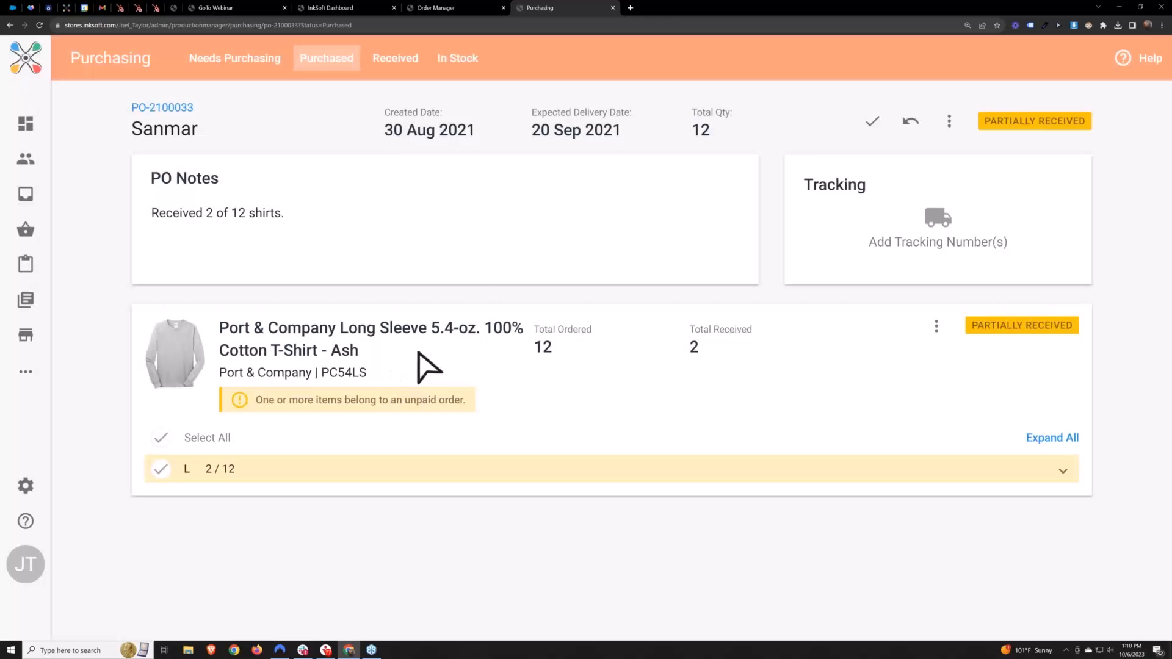
# Open the received 06 Oct 2023 Sanmar purchase order and examine its available edit, print, download and delete options
pyautogui.click(391, 60)
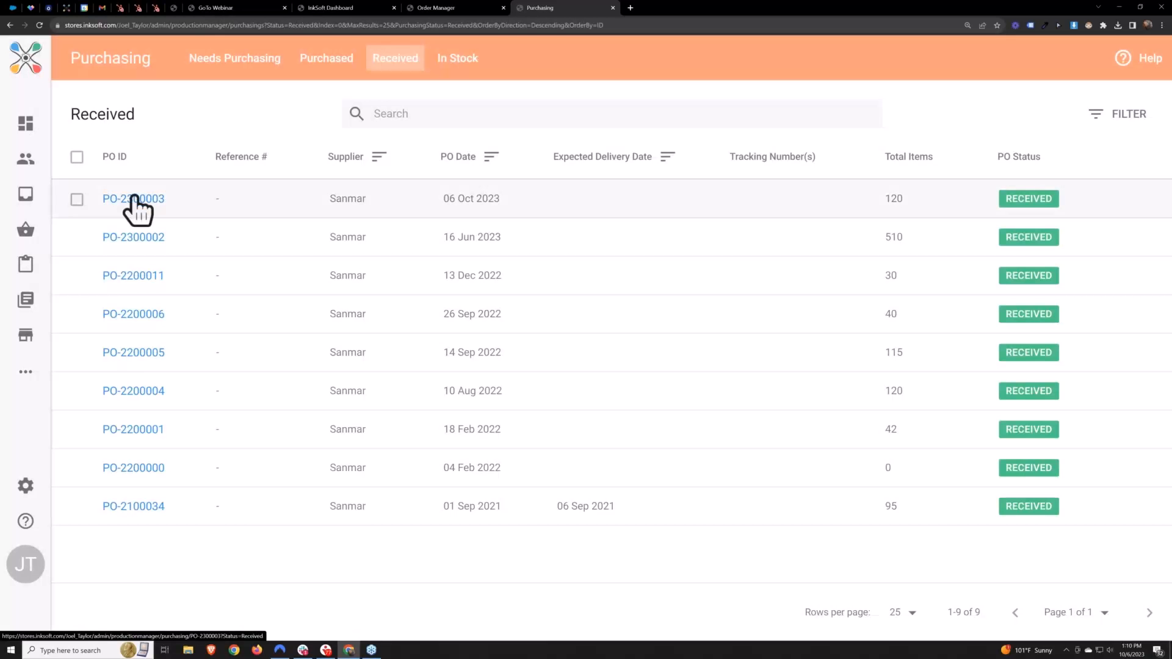
pyautogui.click(130, 197)
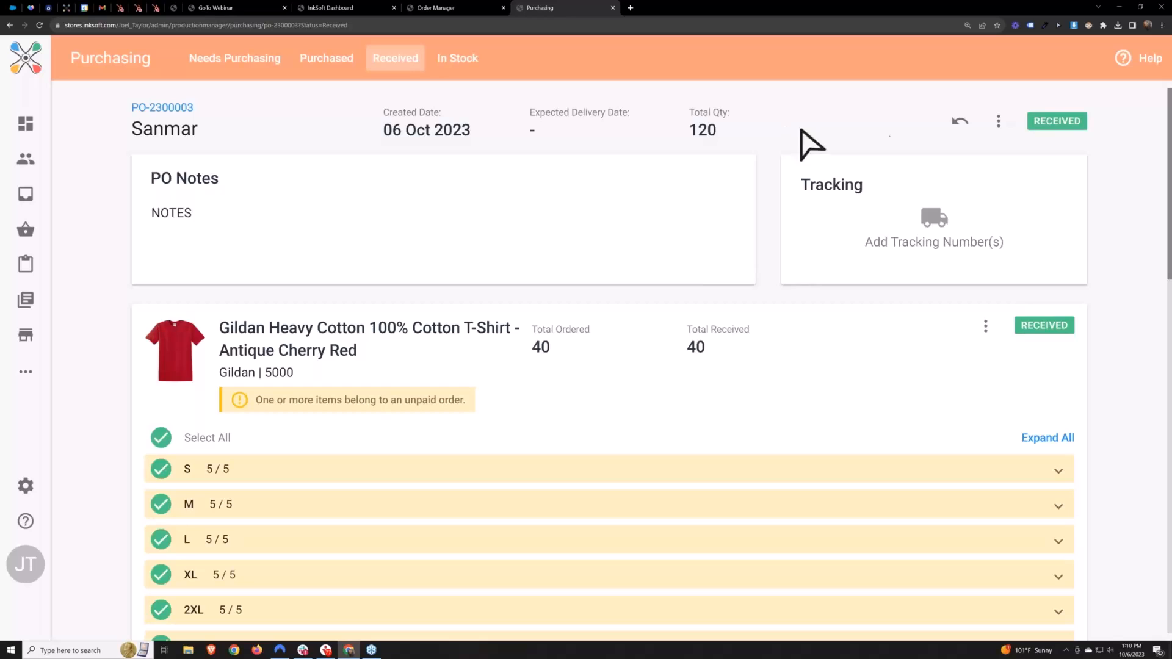
pyautogui.click(999, 122)
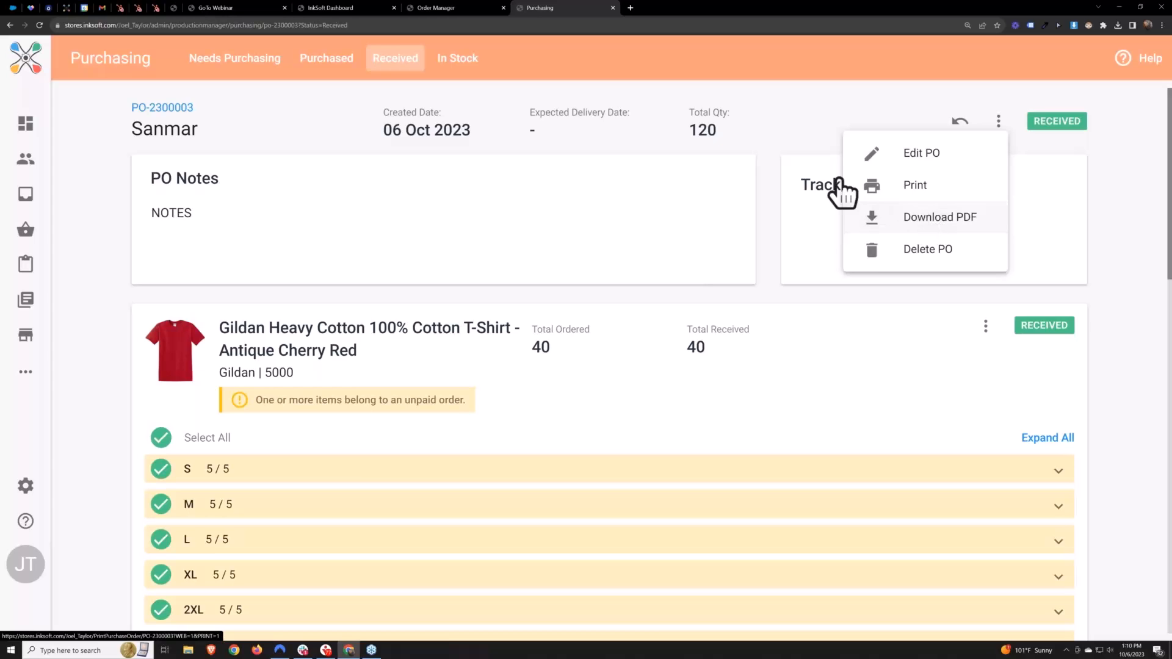
pyautogui.click(780, 136)
pyautogui.click(998, 125)
pyautogui.click(794, 131)
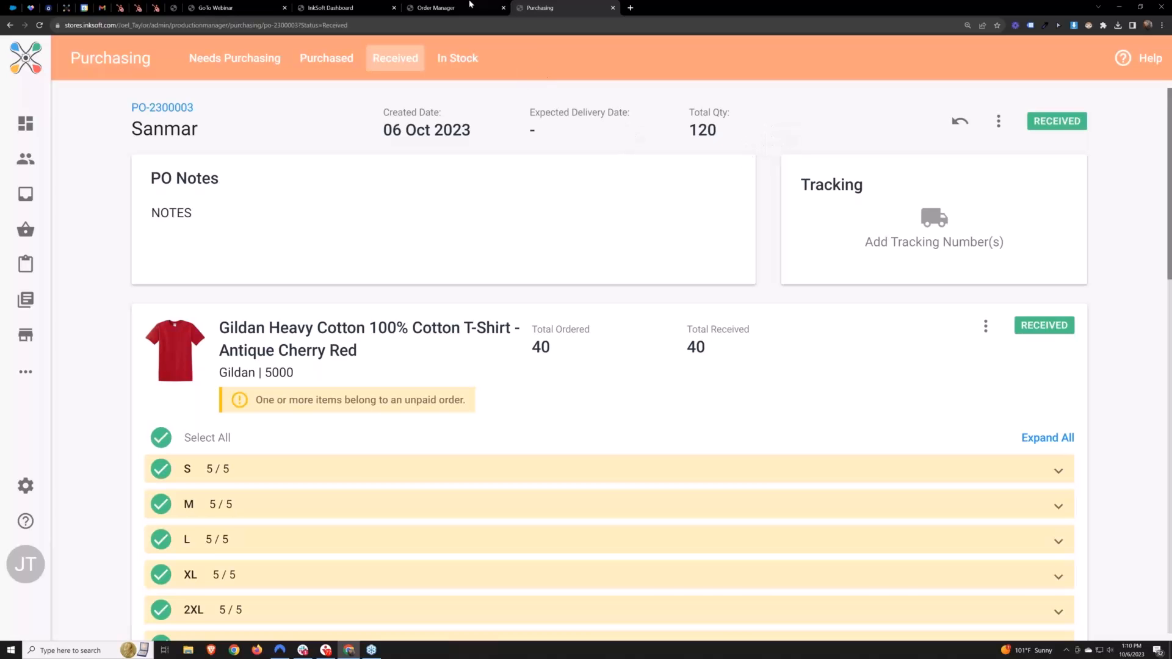
# Return to the Order Manager and view the list of all open orders
pyautogui.click(440, 7)
pyautogui.click(179, 59)
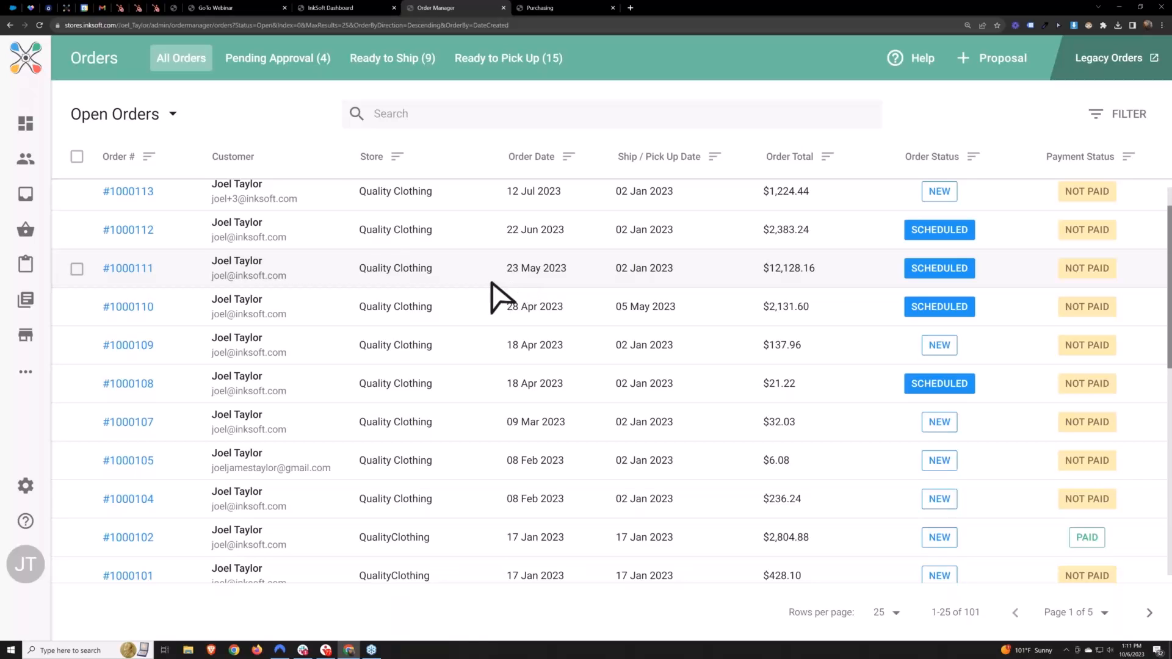
# Open InkSoft's Reports area from the dashboard in a separate browser tab
pyautogui.click(345, 6)
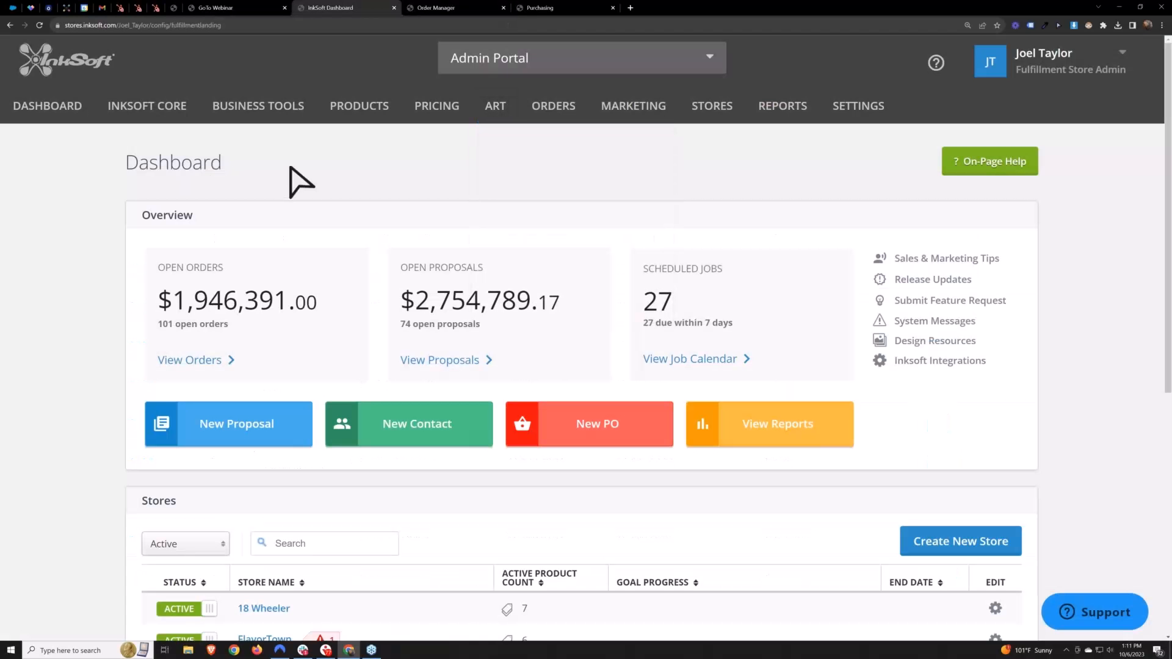
pyautogui.moveTo(153, 116)
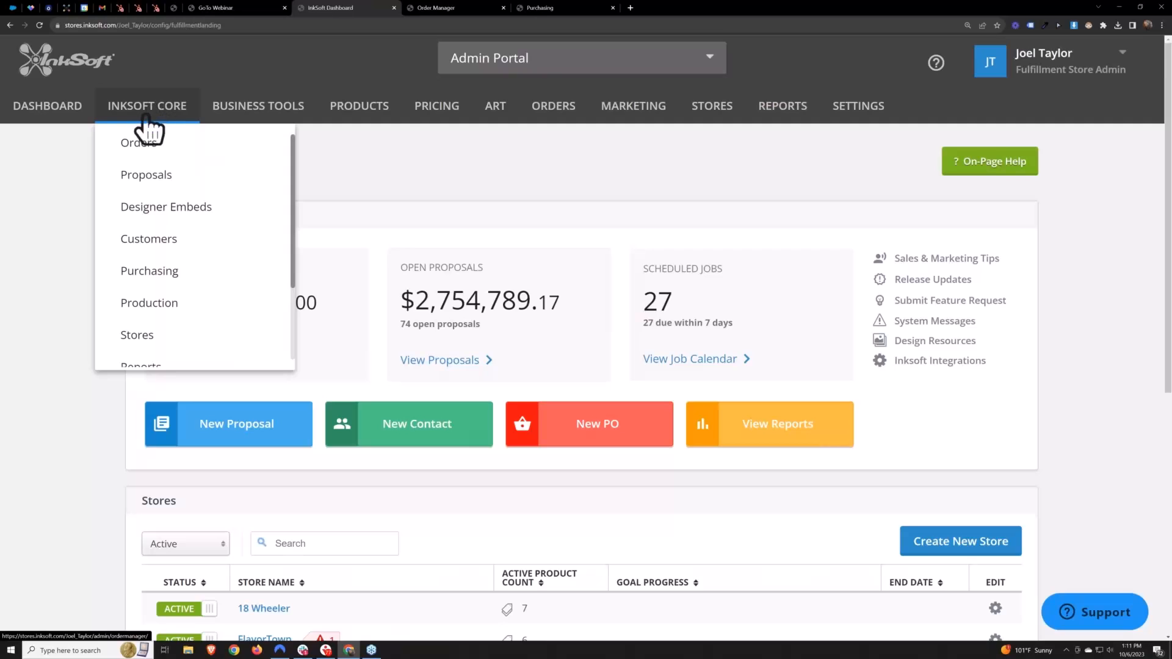
pyautogui.scroll(-3, 165, 256)
pyautogui.rightClick(131, 282)
pyautogui.click(155, 284)
pyautogui.click(462, 7)
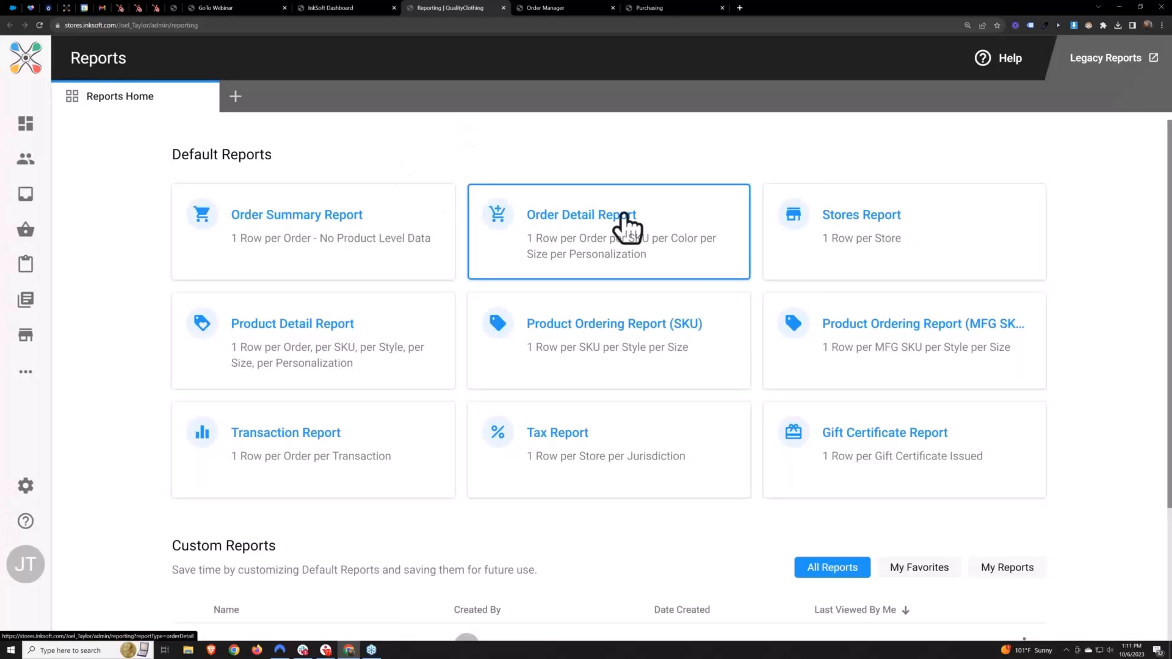
# Open the Order Detail Report and set its date range to the last 90 days
pyautogui.click(581, 231)
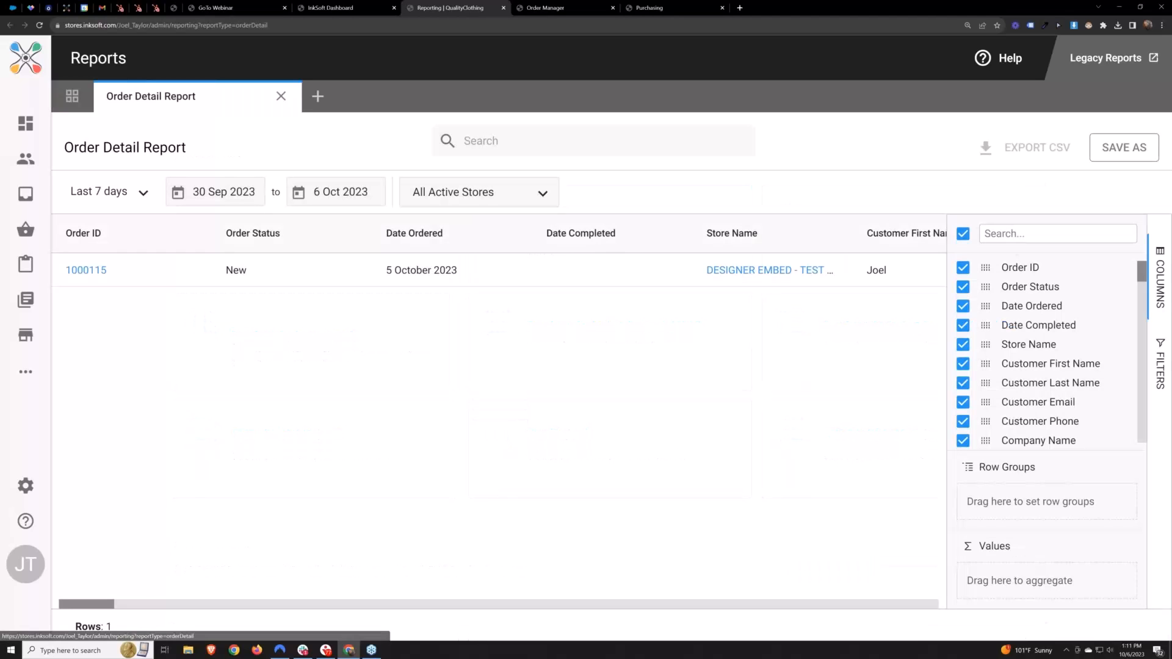
pyautogui.click(143, 193)
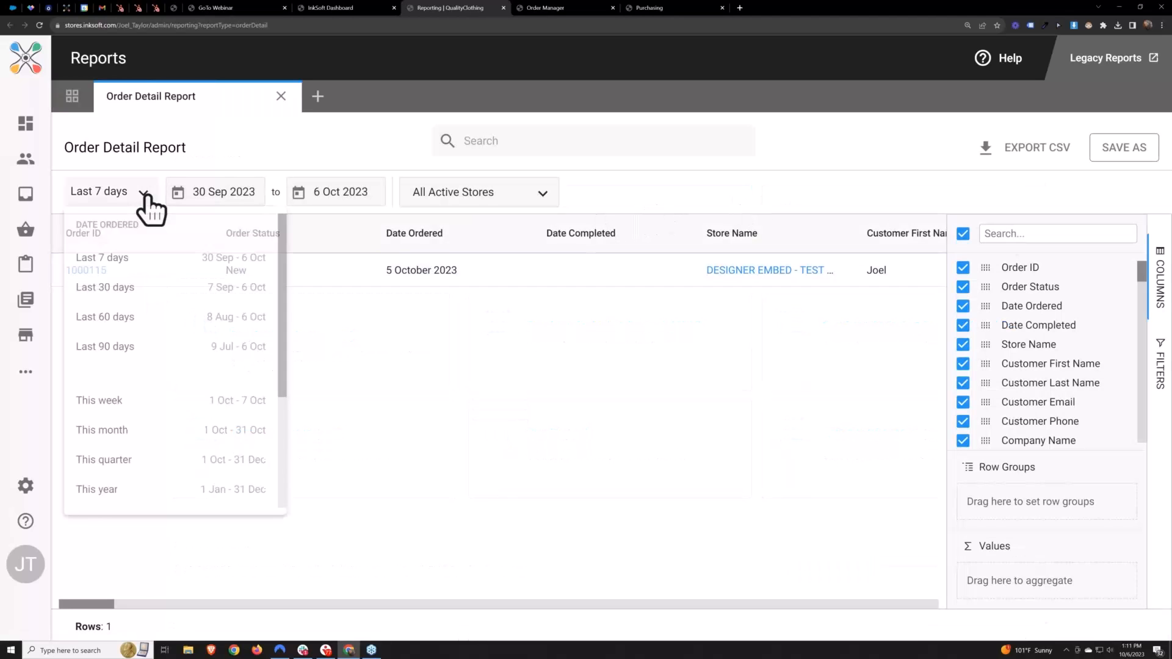
pyautogui.click(93, 361)
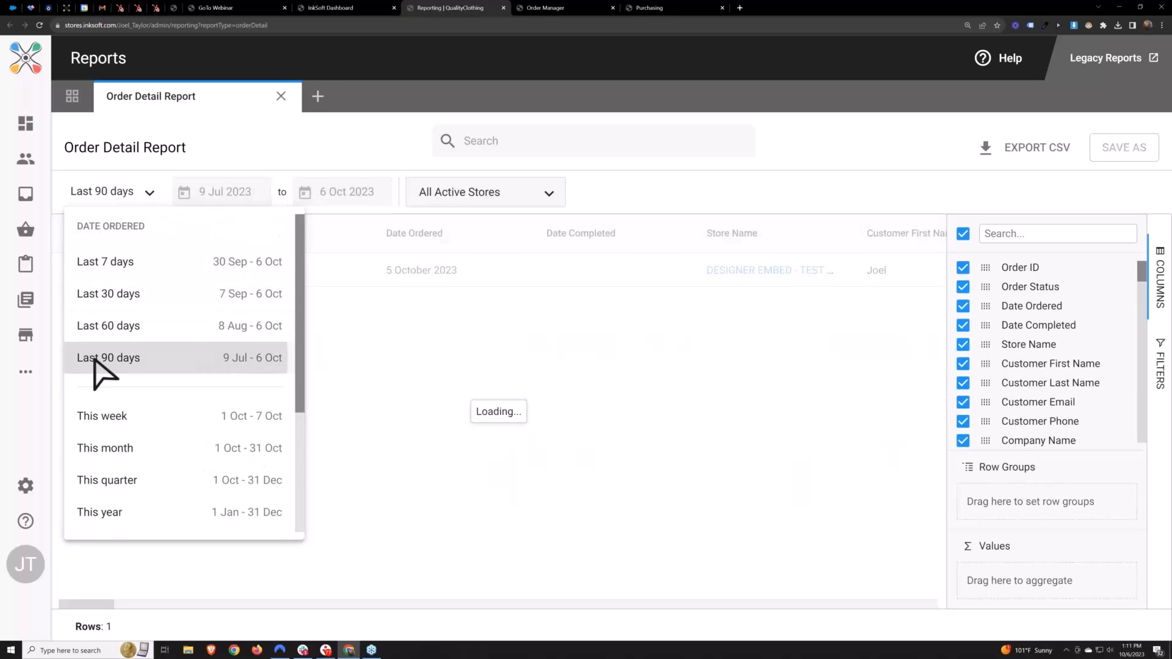
pyautogui.scroll(-1, 330, 338)
pyautogui.scroll(1, 319, 348)
# Examine the repeated report rows belonging to the 12 July 2023 order
pyautogui.click(118, 342)
pyautogui.click(104, 372)
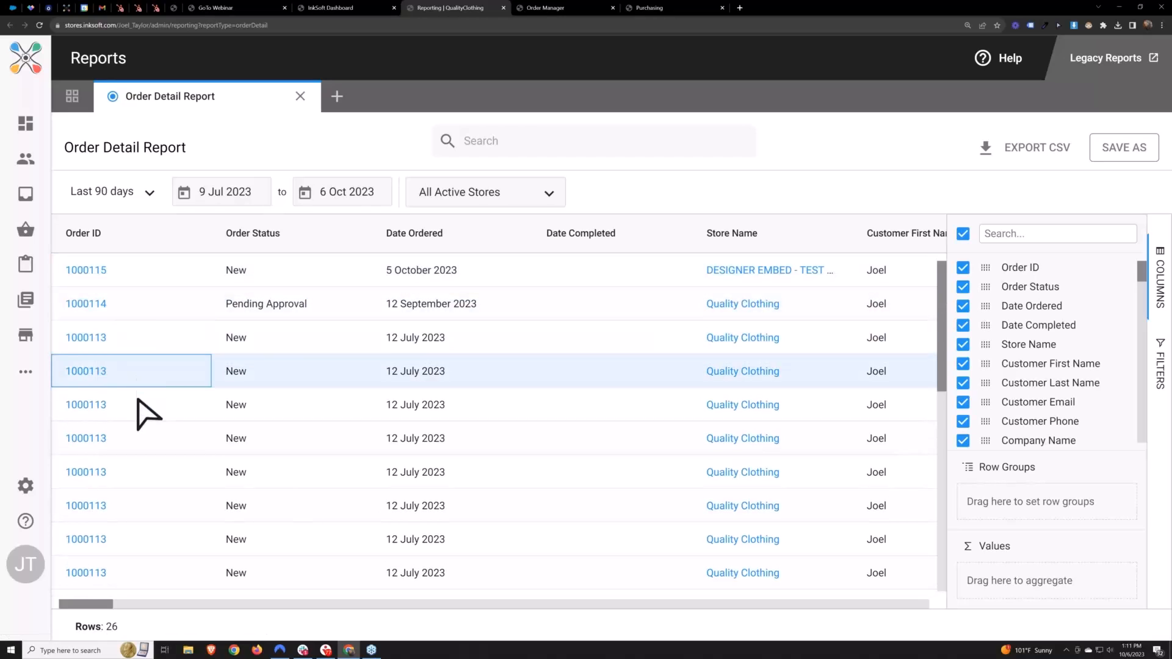
pyautogui.click(144, 397)
pyautogui.click(144, 443)
pyautogui.click(131, 473)
pyautogui.click(128, 507)
pyautogui.click(134, 540)
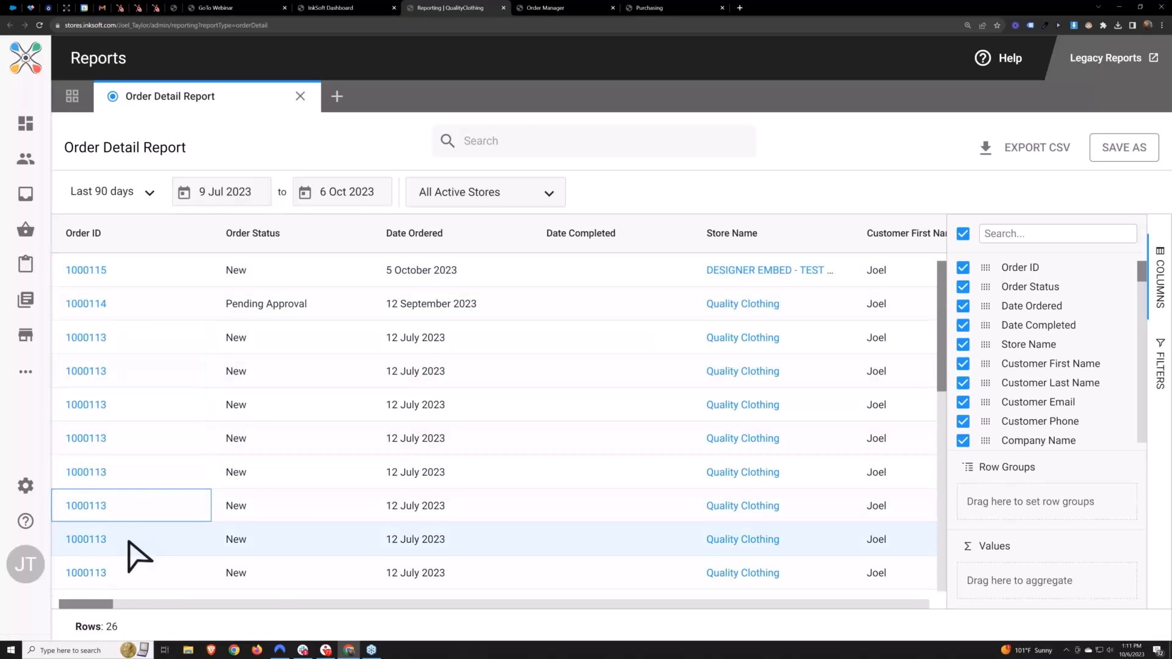
pyautogui.click(127, 574)
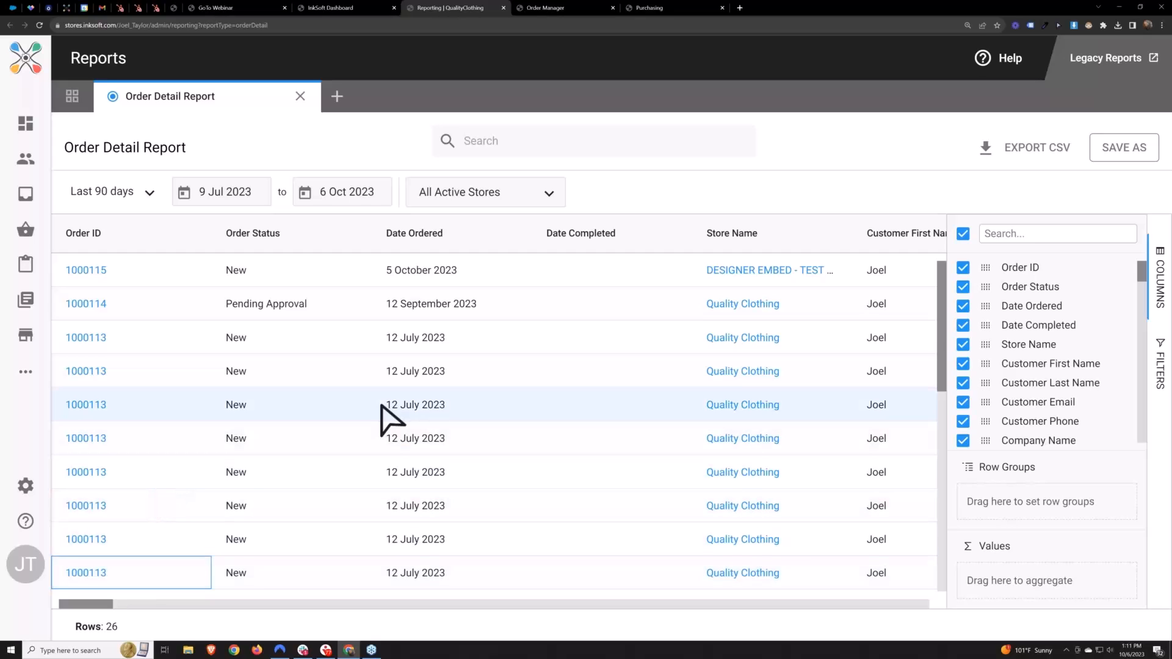
# Limit the Order Detail Report to the 18 Wheeler and FlavorTown stores
pyautogui.click(542, 203)
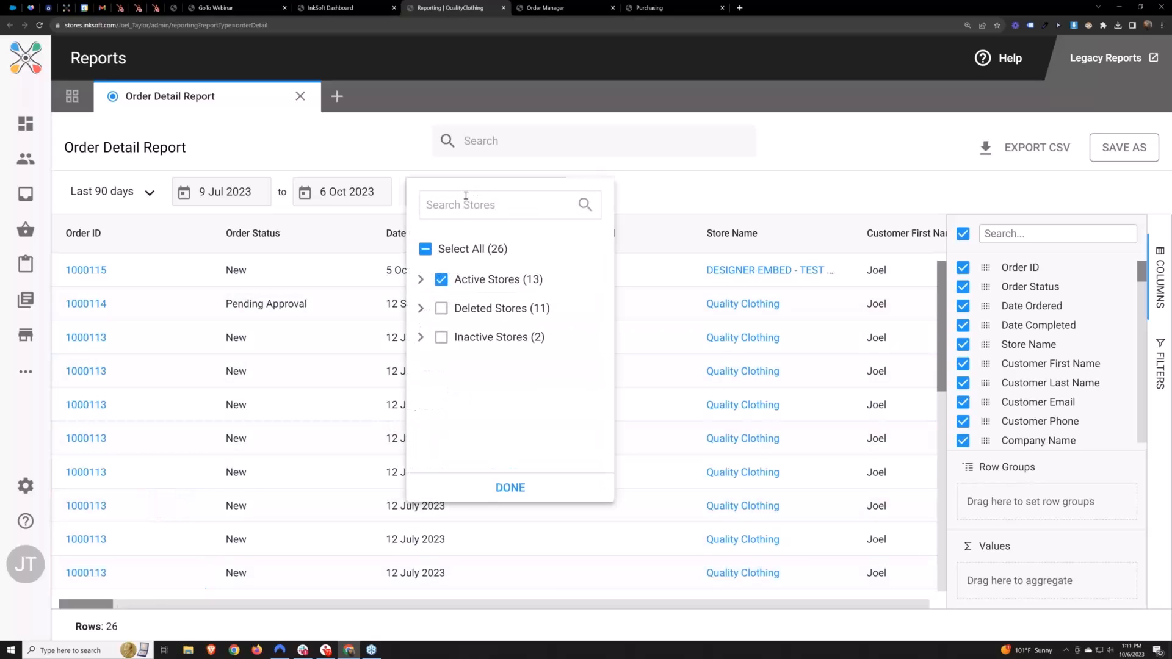
pyautogui.click(420, 281)
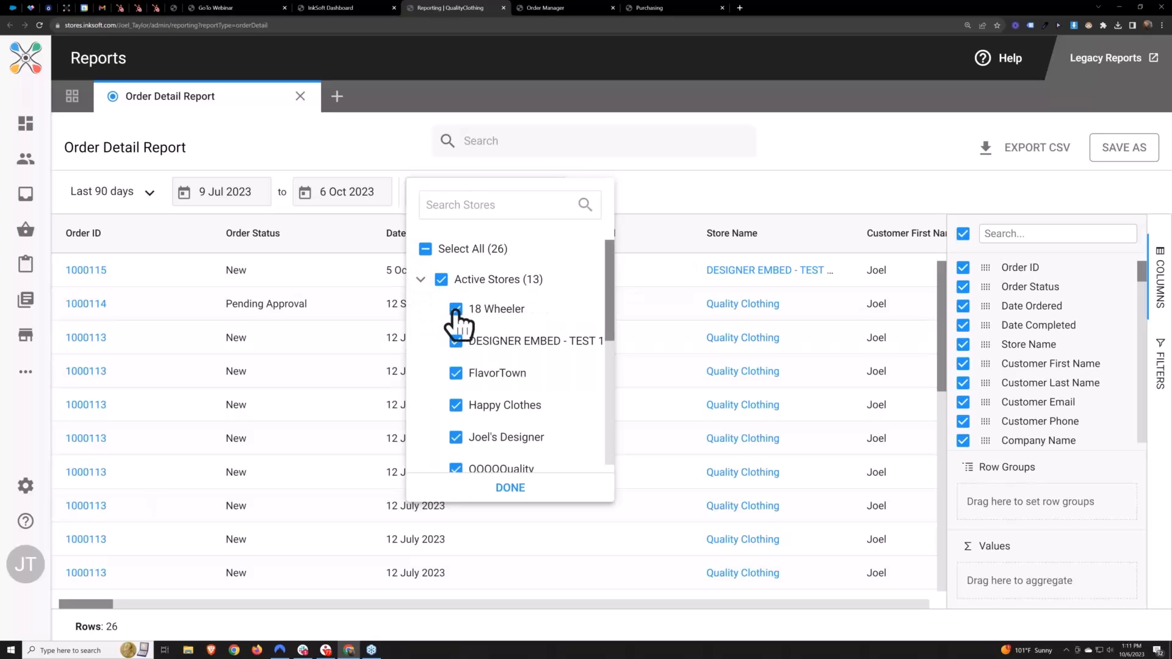
pyautogui.click(455, 285)
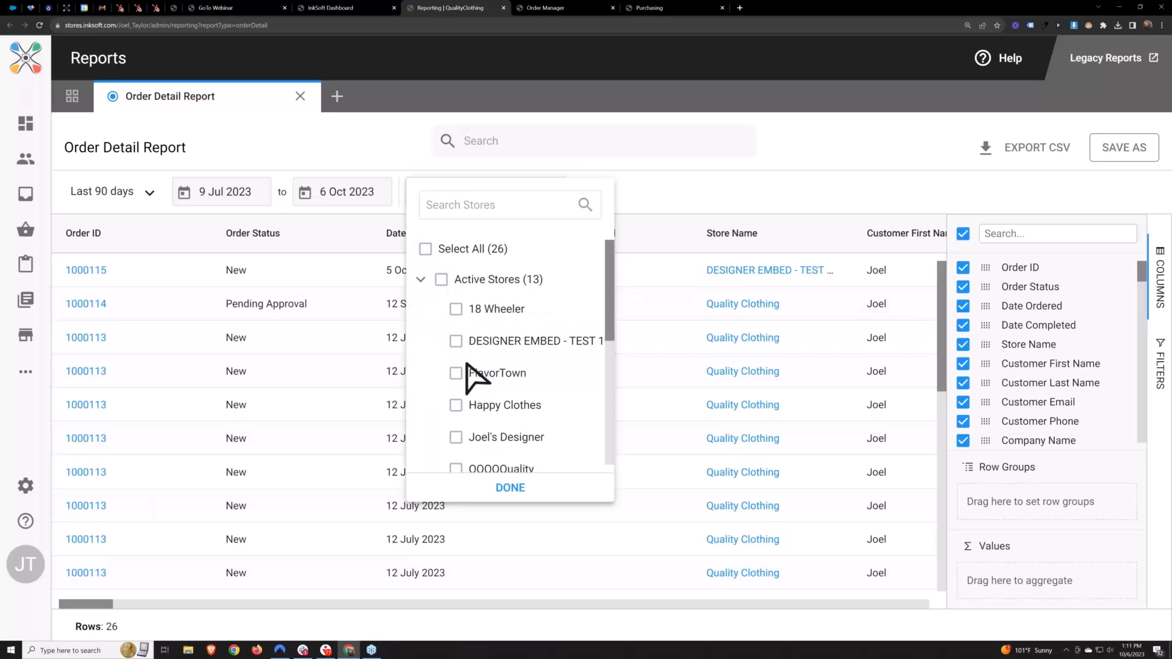
pyautogui.click(457, 310)
pyautogui.click(456, 373)
pyautogui.click(511, 489)
# Set the Order Detail Report's store filter to all active stores
pyautogui.click(489, 194)
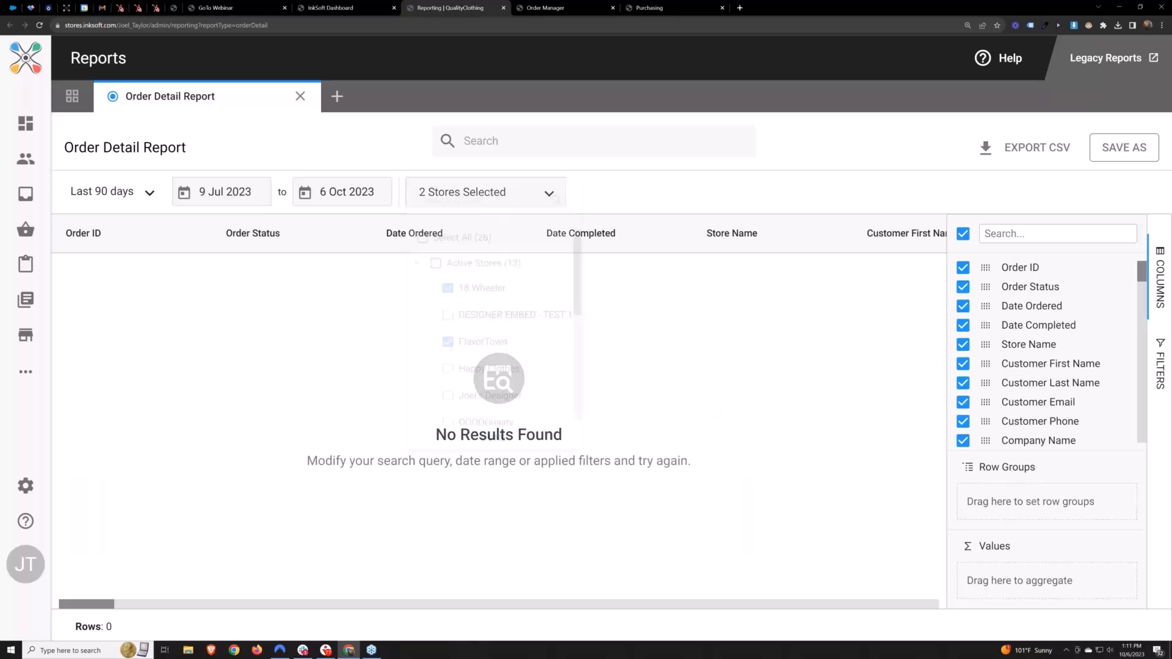
pyautogui.click(441, 279)
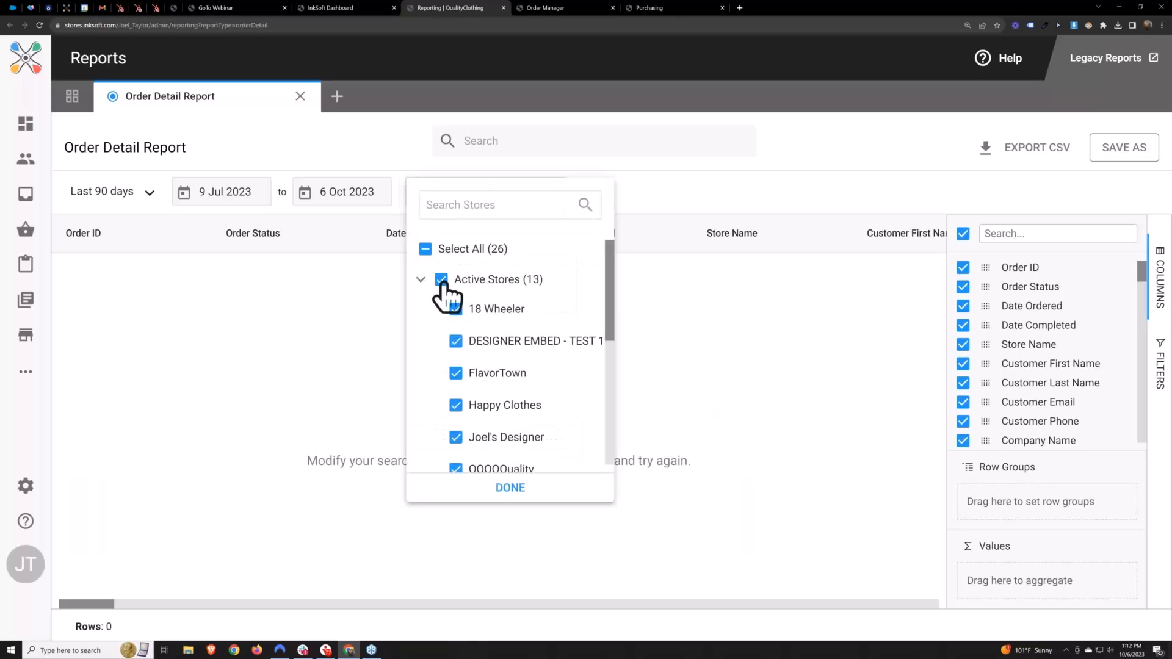
pyautogui.click(510, 488)
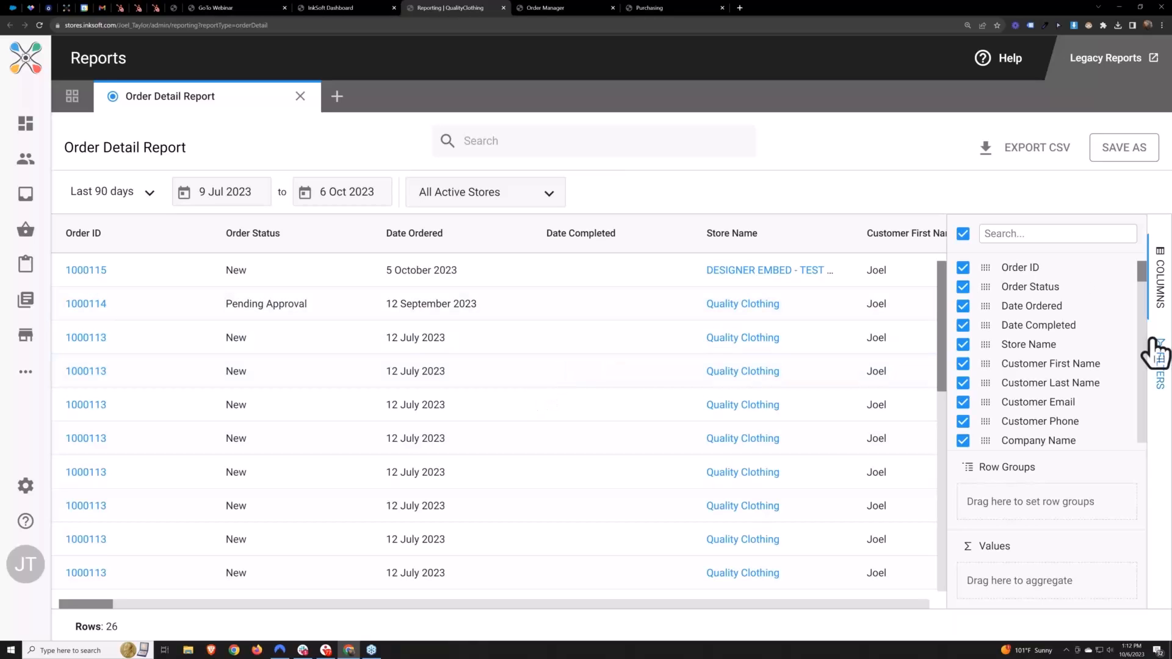
# Examine the fields available for filtering the Order Detail Report, then return to the column settings
pyautogui.click(1158, 360)
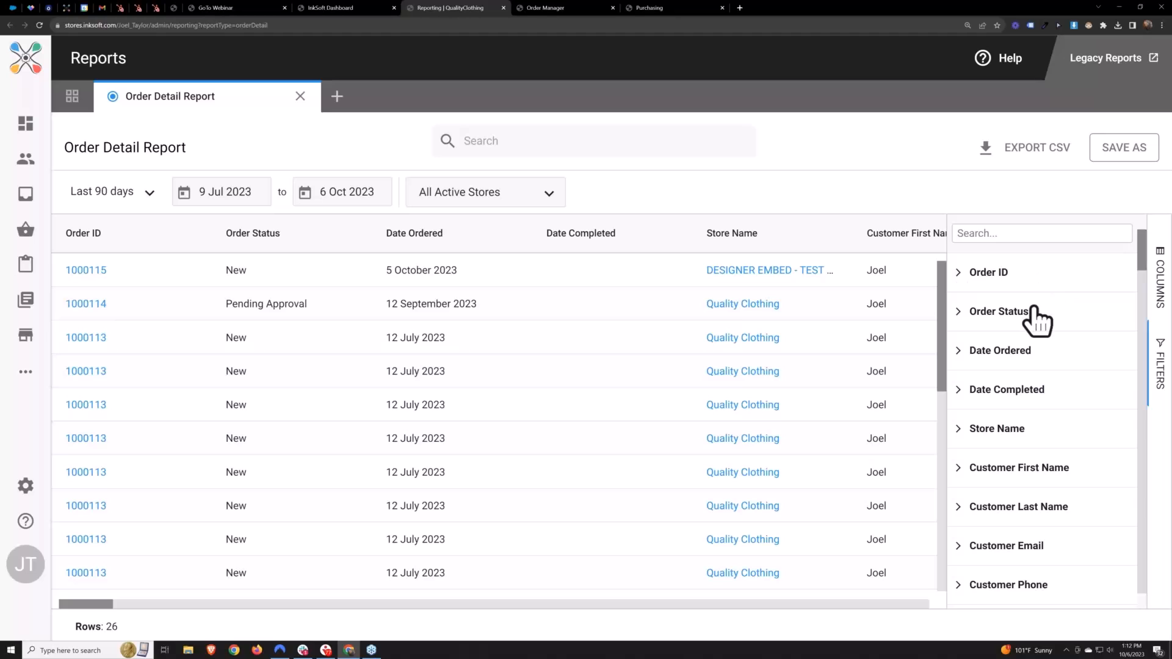
pyautogui.scroll(-6, 1036, 317)
pyautogui.scroll(-10, 1042, 419)
pyautogui.scroll(6, 1046, 413)
pyautogui.scroll(6, 1042, 415)
pyautogui.click(1159, 284)
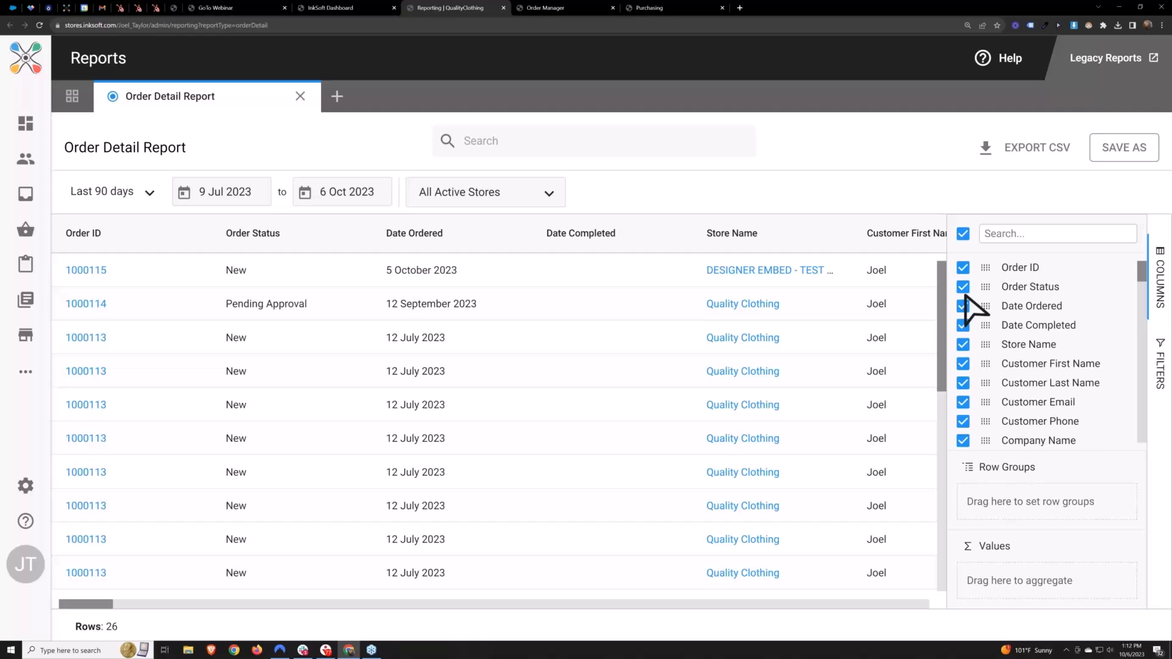
# Hide all report columns and show only Order ID, Date Ordered and Store Name
pyautogui.click(963, 234)
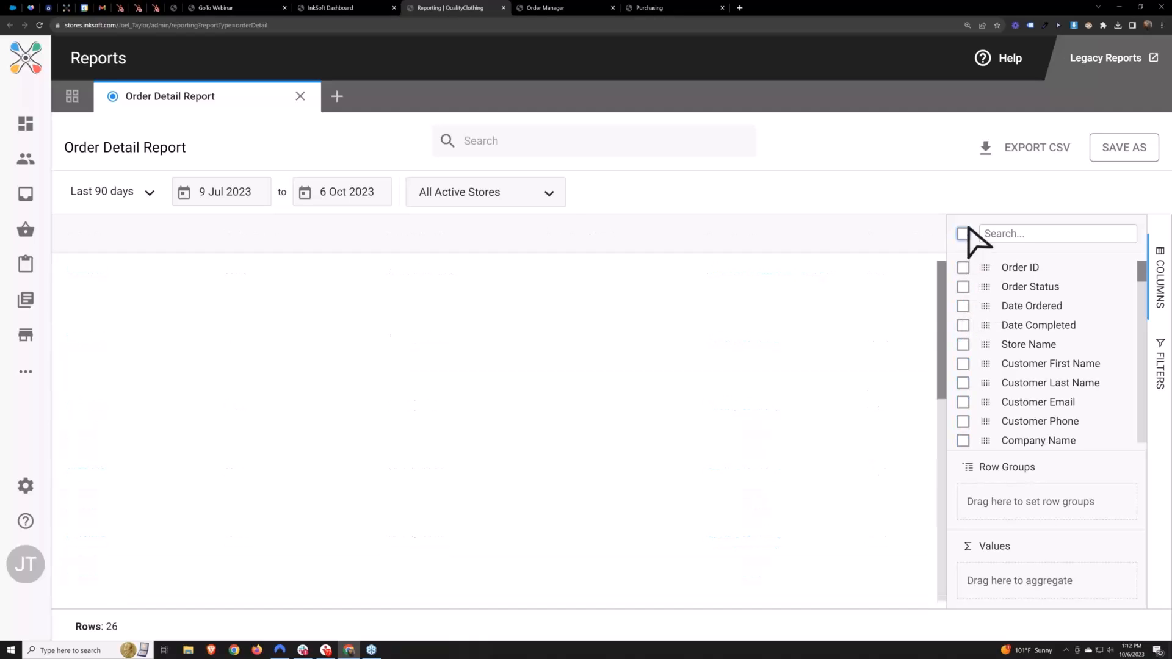
pyautogui.click(963, 268)
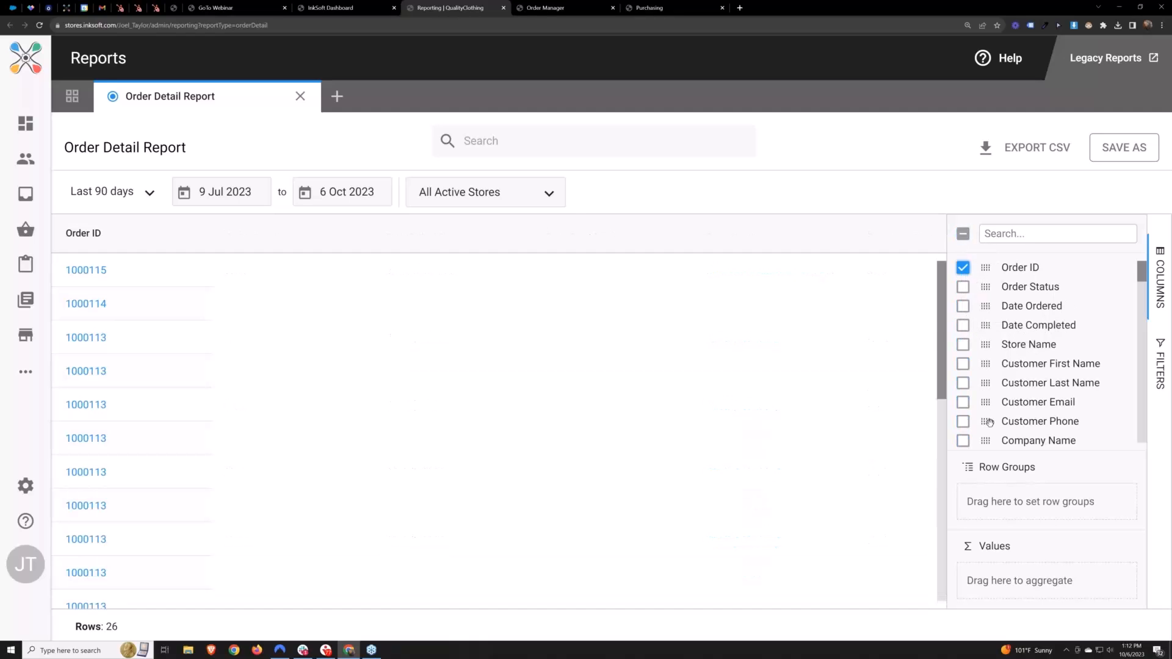
pyautogui.click(963, 306)
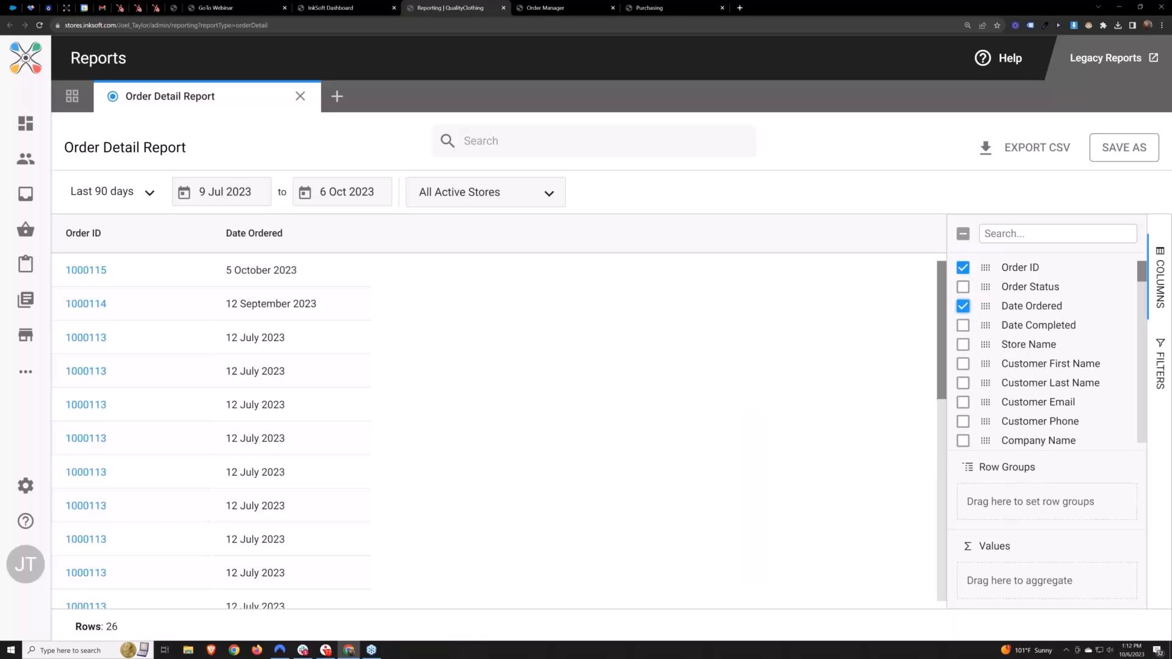
pyautogui.click(963, 345)
pyautogui.scroll(-5, 1035, 364)
pyautogui.scroll(-3, 1039, 365)
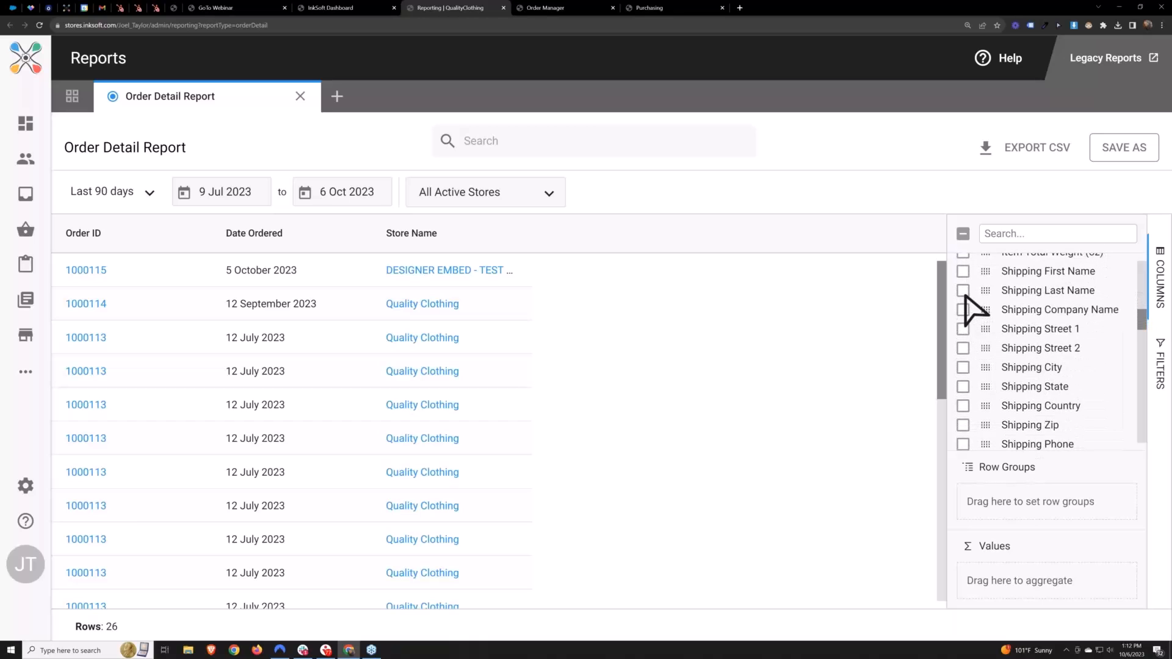
pyautogui.click(964, 272)
pyautogui.click(963, 290)
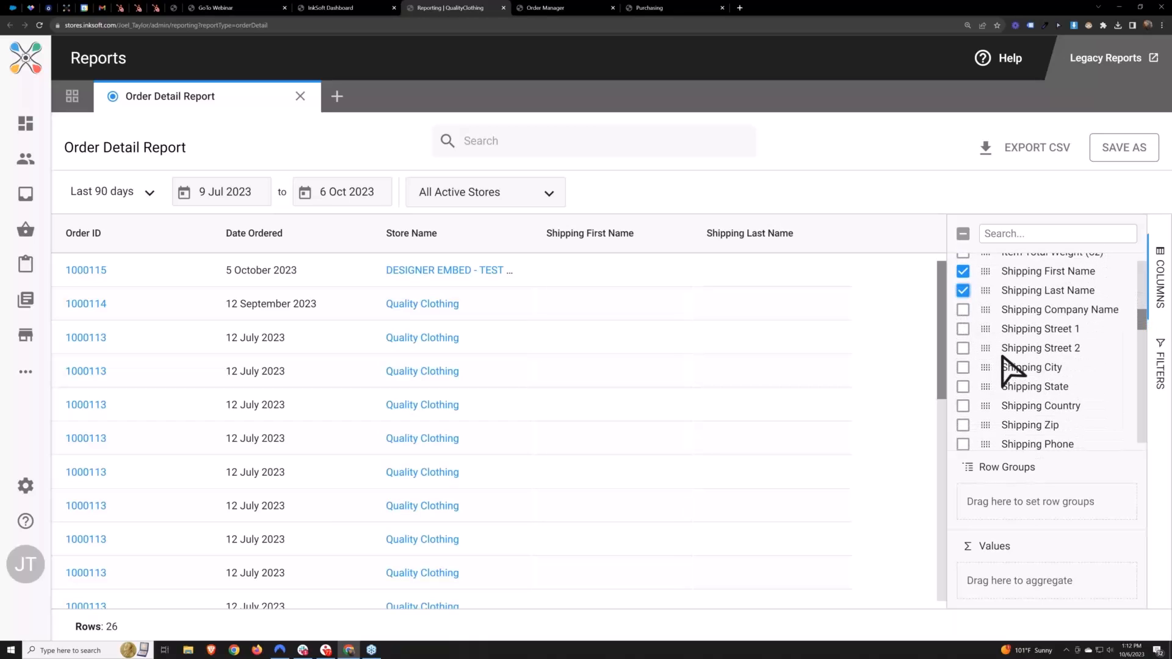
pyautogui.scroll(-1, 975, 333)
pyautogui.scroll(3, 977, 339)
pyautogui.click(964, 361)
pyautogui.click(964, 383)
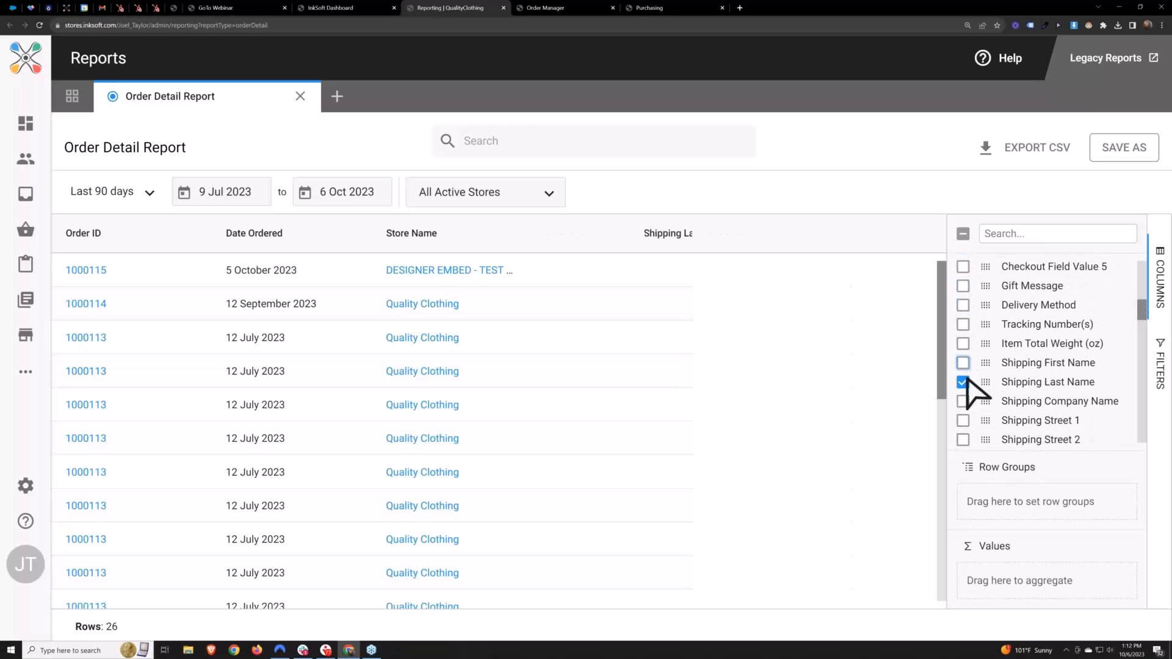
# Add the columns Order Total, Item Product Unit Cost, Item Product Unit Price, Item Product Cost Total and Item Product Price Total to the report
pyautogui.scroll(-2, 1041, 408)
pyautogui.scroll(-3, 1038, 397)
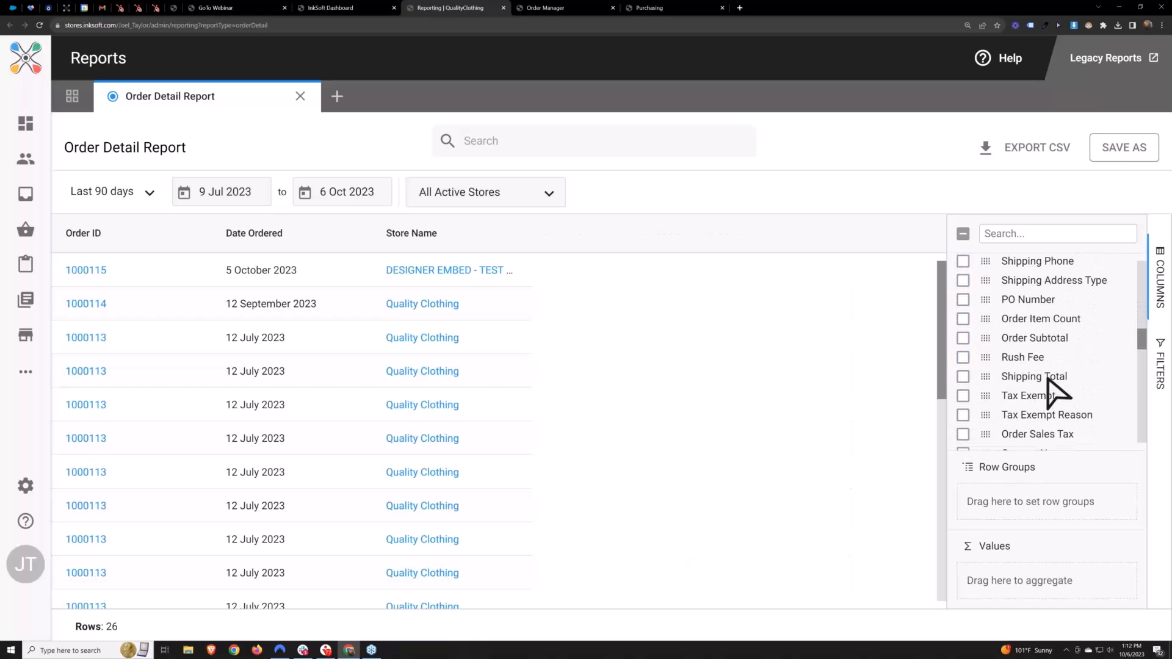
pyautogui.scroll(-2, 1001, 354)
pyautogui.scroll(-2, 983, 366)
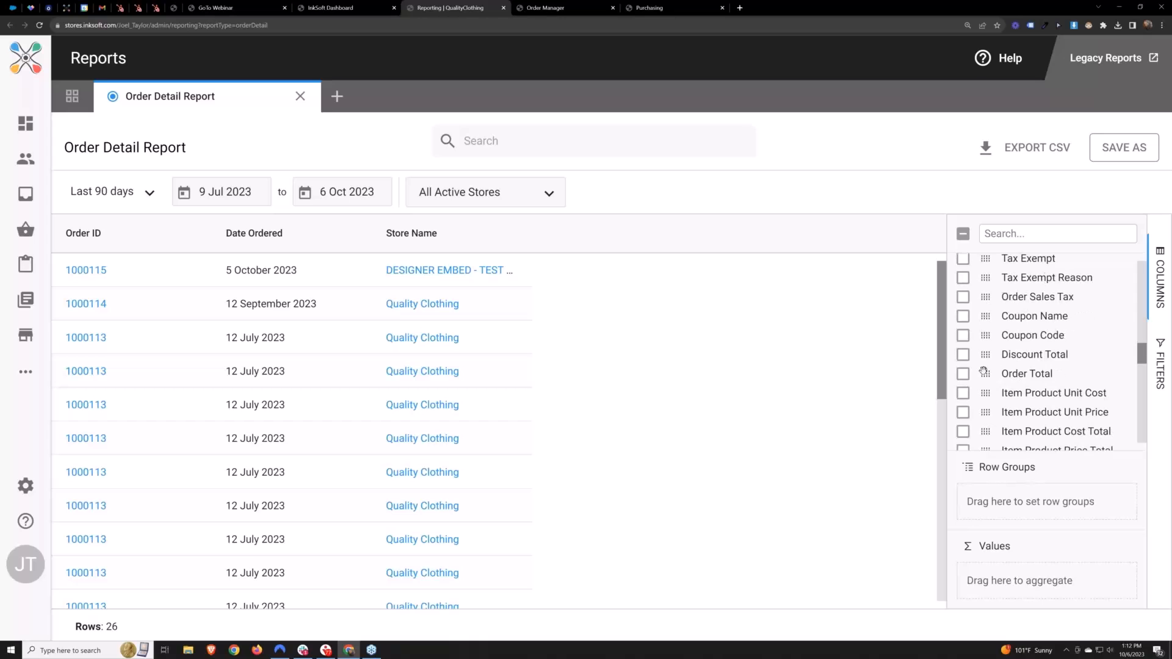
pyautogui.click(963, 374)
pyautogui.scroll(-1, 976, 391)
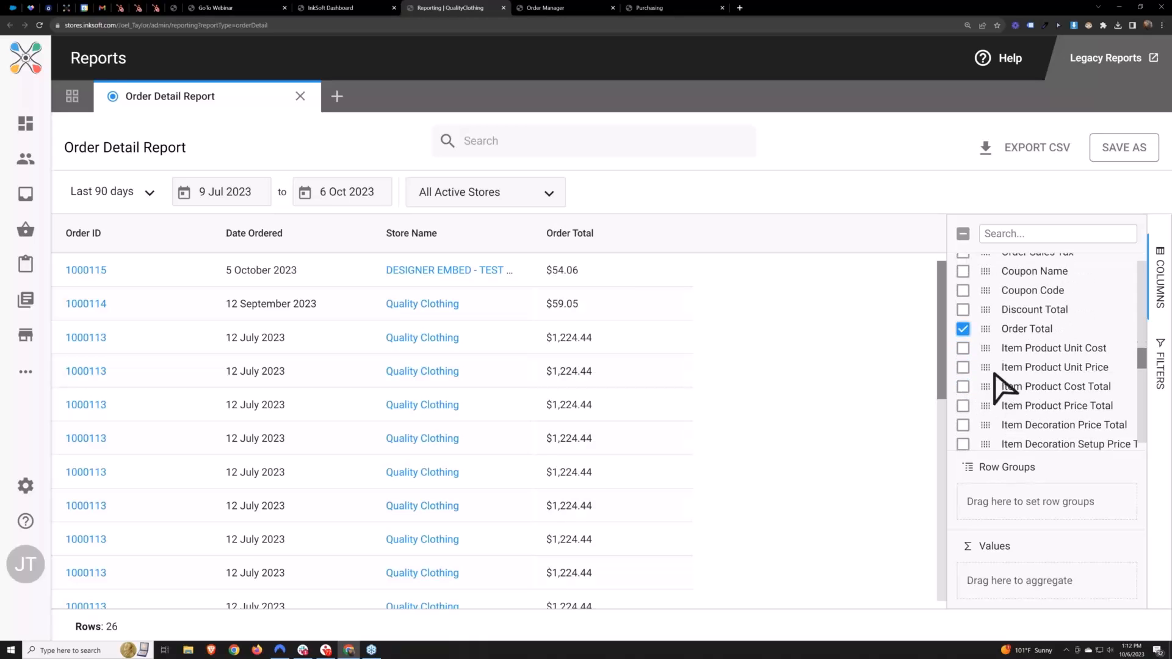
pyautogui.click(964, 347)
pyautogui.click(963, 366)
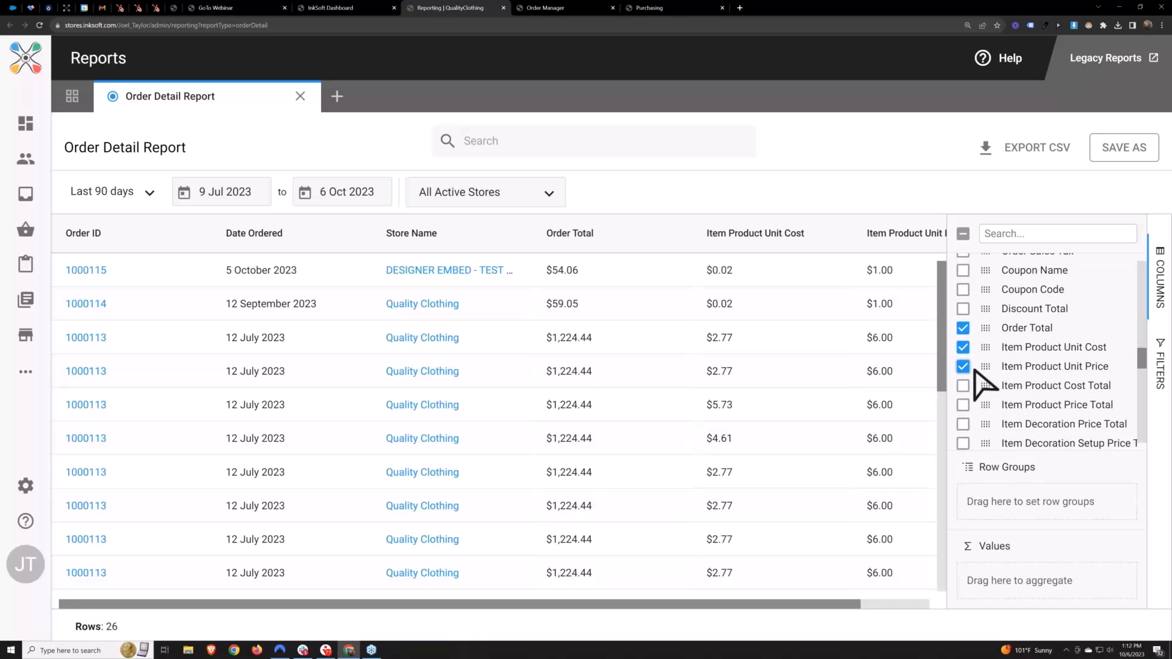
pyautogui.scroll(-2, 971, 360)
pyautogui.click(964, 344)
pyautogui.click(964, 359)
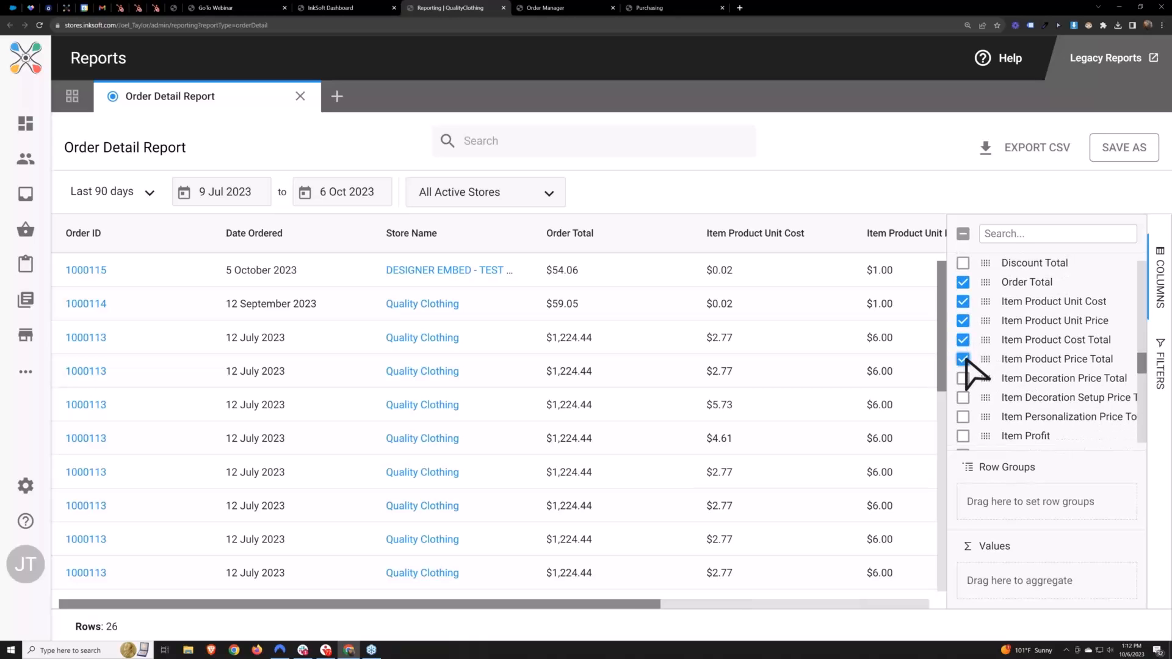
pyautogui.moveTo(642, 605); pyautogui.dragTo(863, 581)
# Add the Store Commission column to the report and bring its values into view
pyautogui.scroll(1, 1065, 360)
pyautogui.scroll(15, 1069, 360)
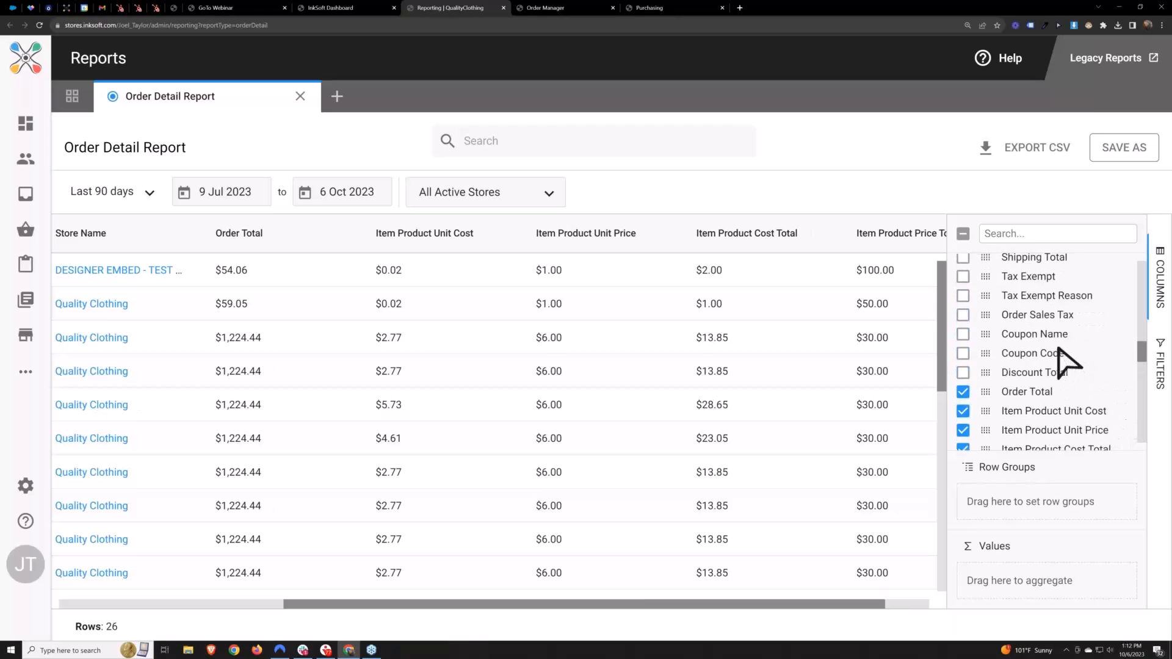
pyautogui.scroll(-14, 1038, 360)
pyautogui.scroll(-10, 1031, 374)
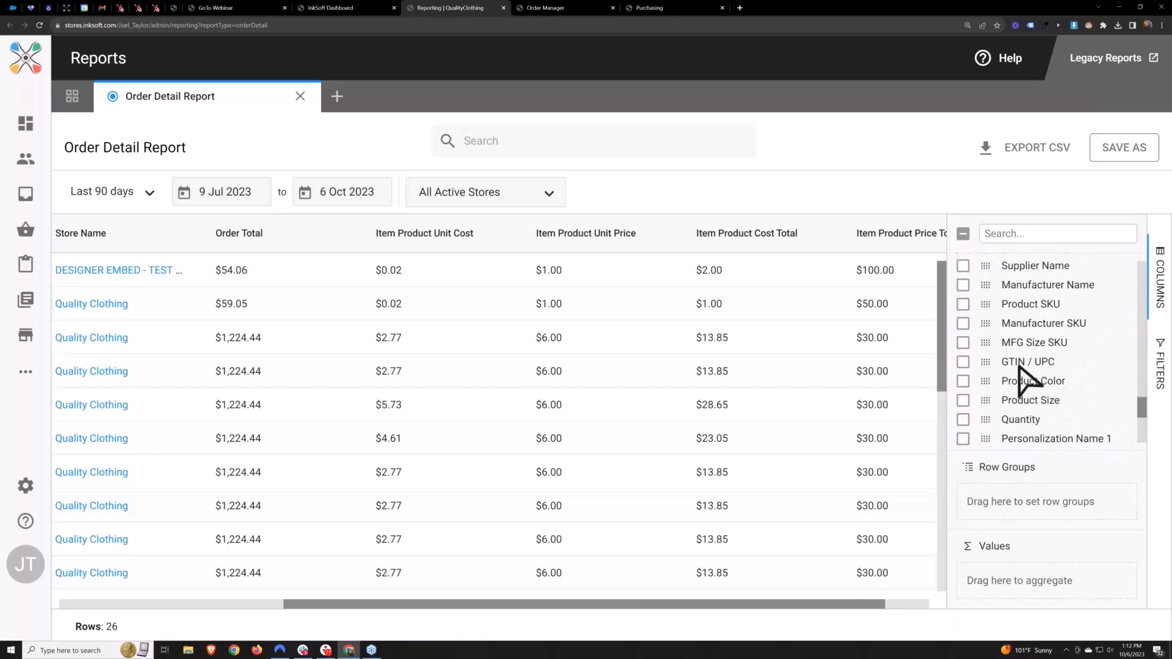
pyautogui.click(962, 417)
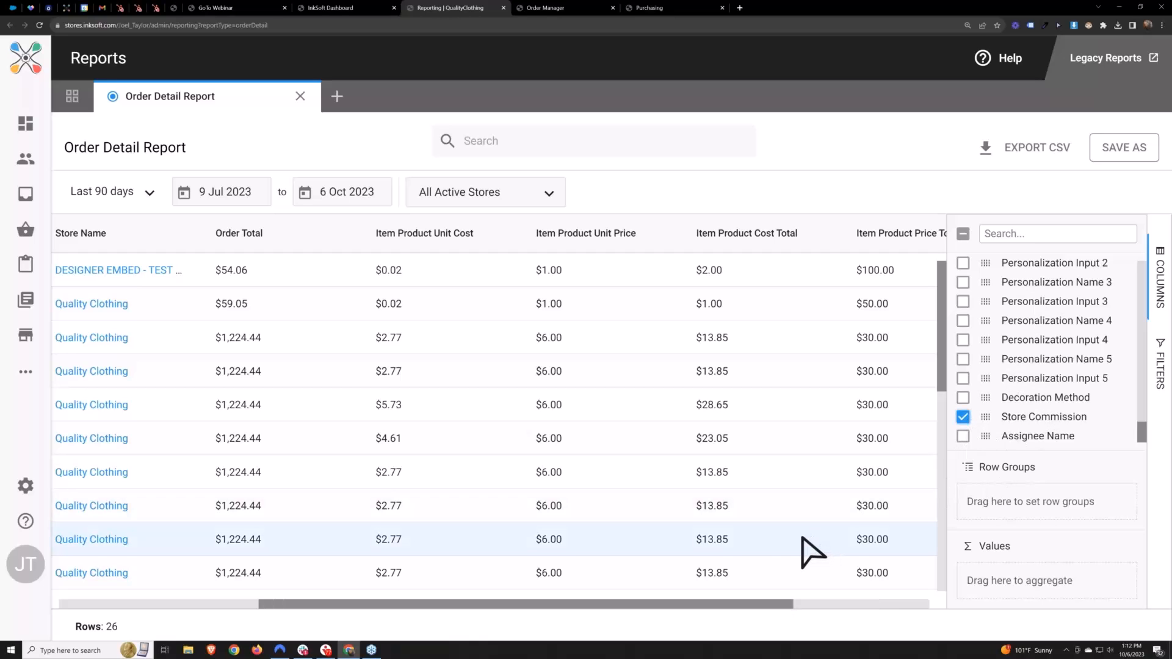
pyautogui.moveTo(691, 601); pyautogui.dragTo(833, 358)
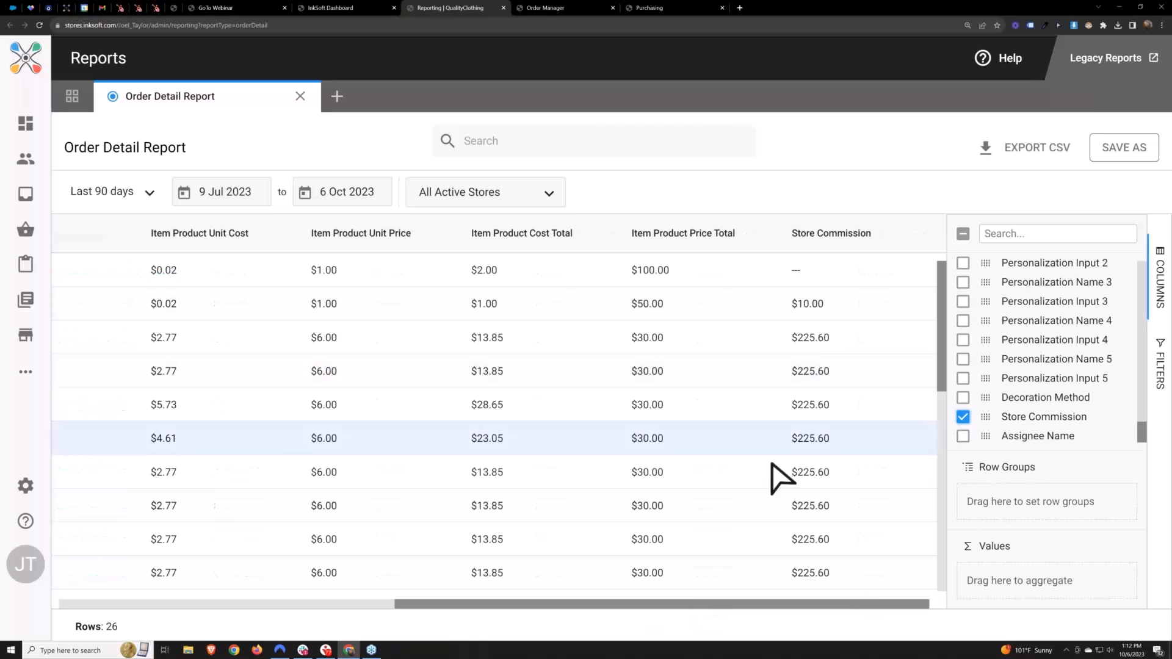
pyautogui.scroll(10, 1052, 385)
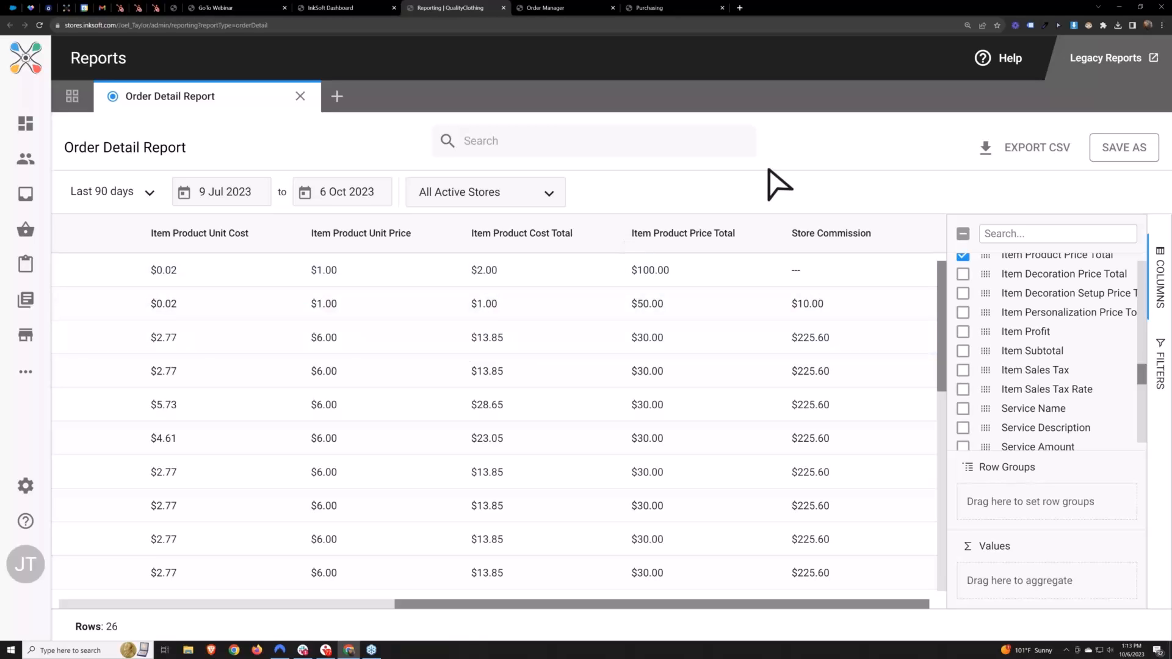
pyautogui.click(1137, 149)
pyautogui.press('BackSpace')
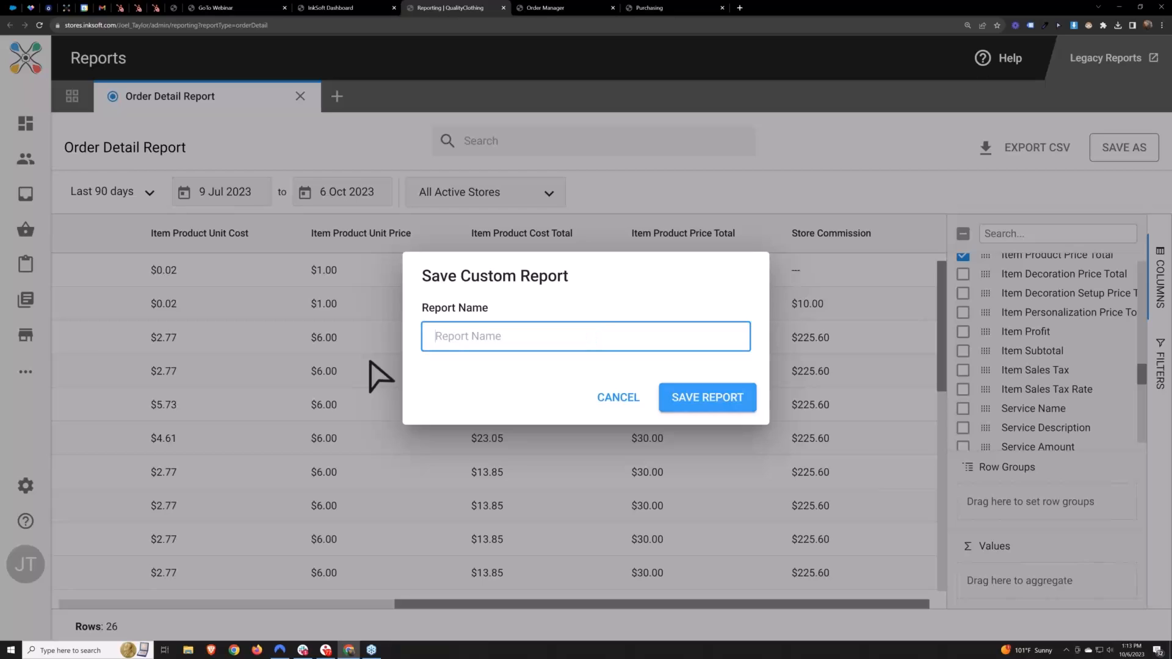
pyautogui.write('J')
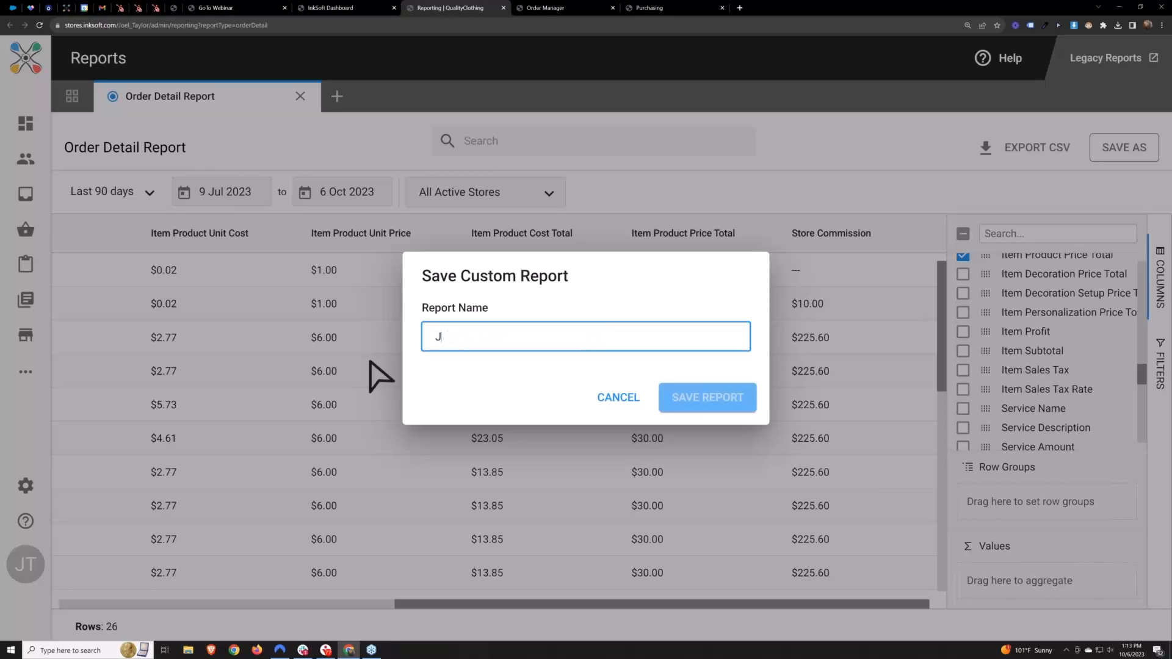
pyautogui.write("oel's Report")
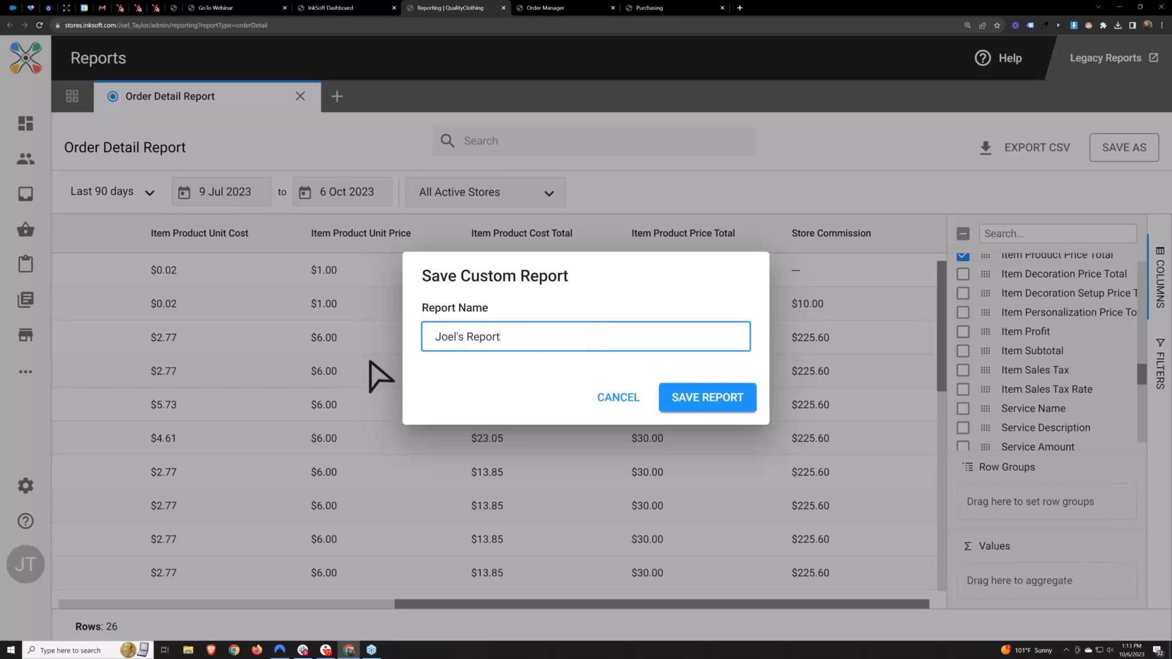
pyautogui.click(499, 399)
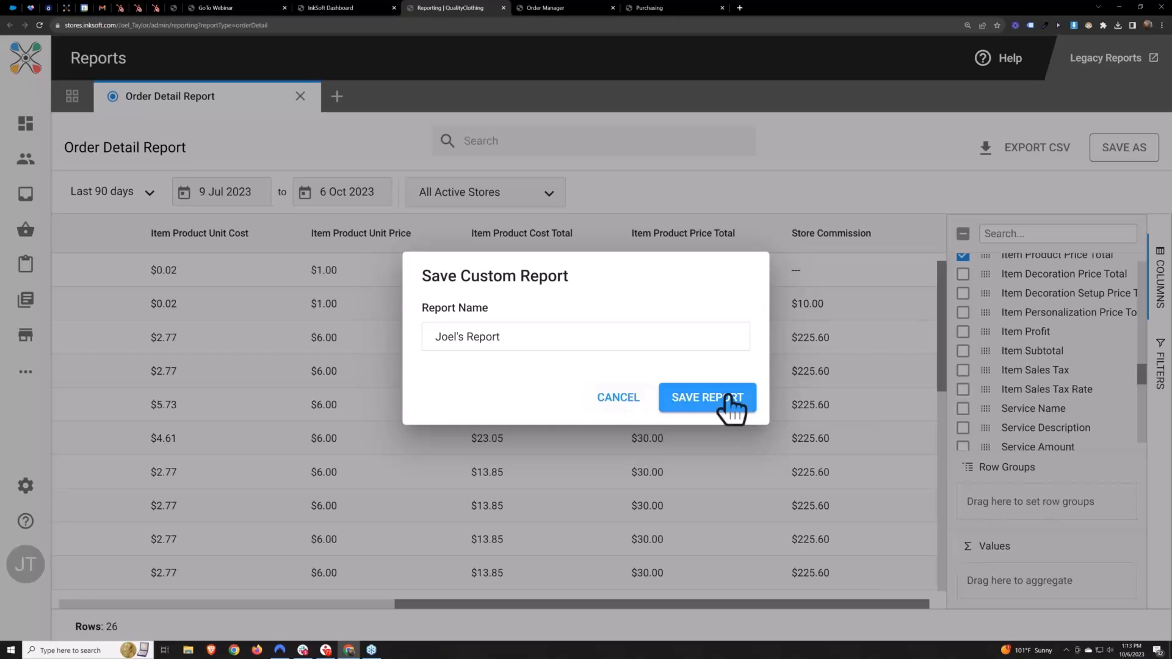
pyautogui.click(624, 400)
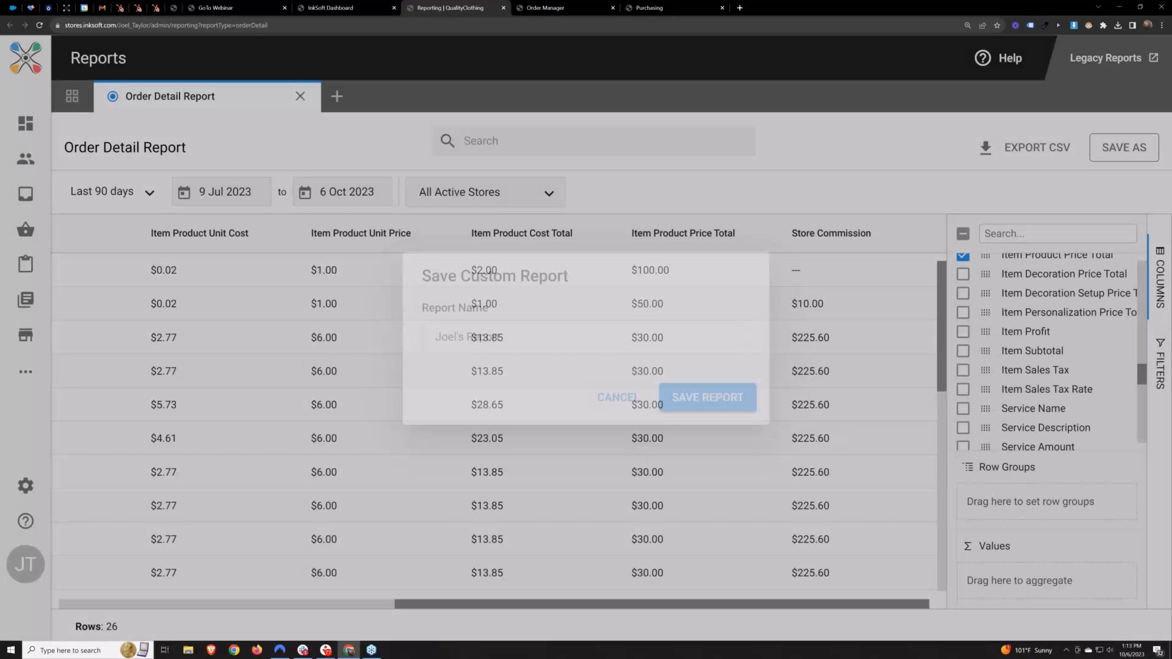
# Open the Order Detail Report's web address in a new browser tab to check its unsaved layout
pyautogui.click(283, 24)
pyautogui.hotkey('ctrl', 'c')
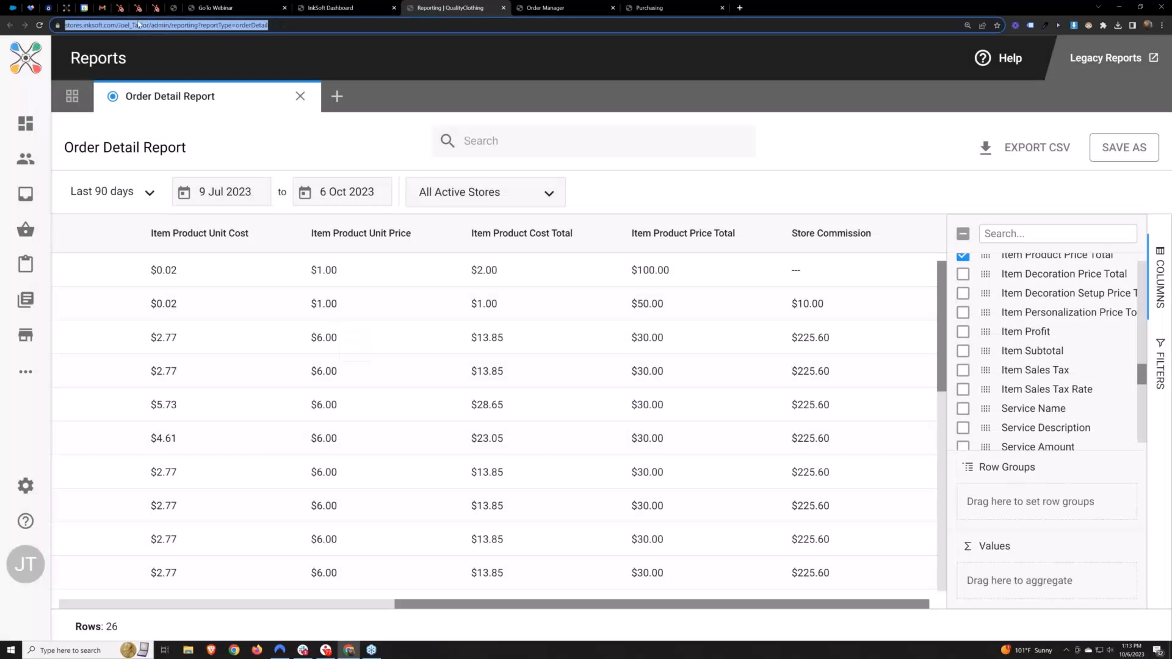
pyautogui.click(741, 7)
pyautogui.hotkey('ctrl', 'v')
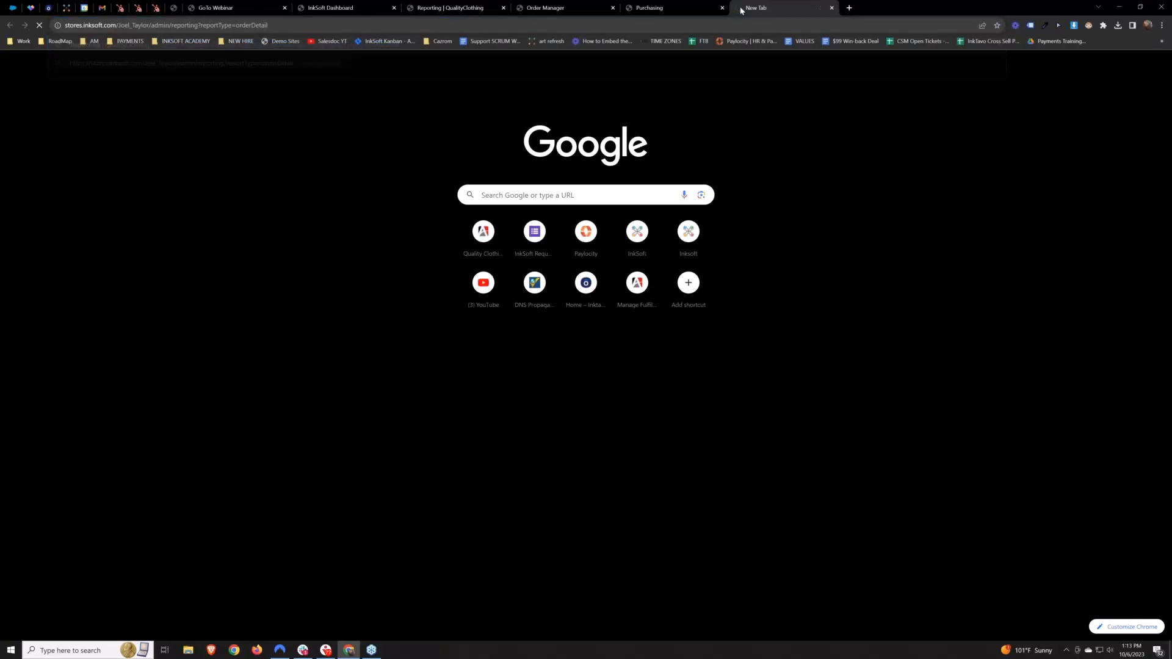
pyautogui.press('Return')
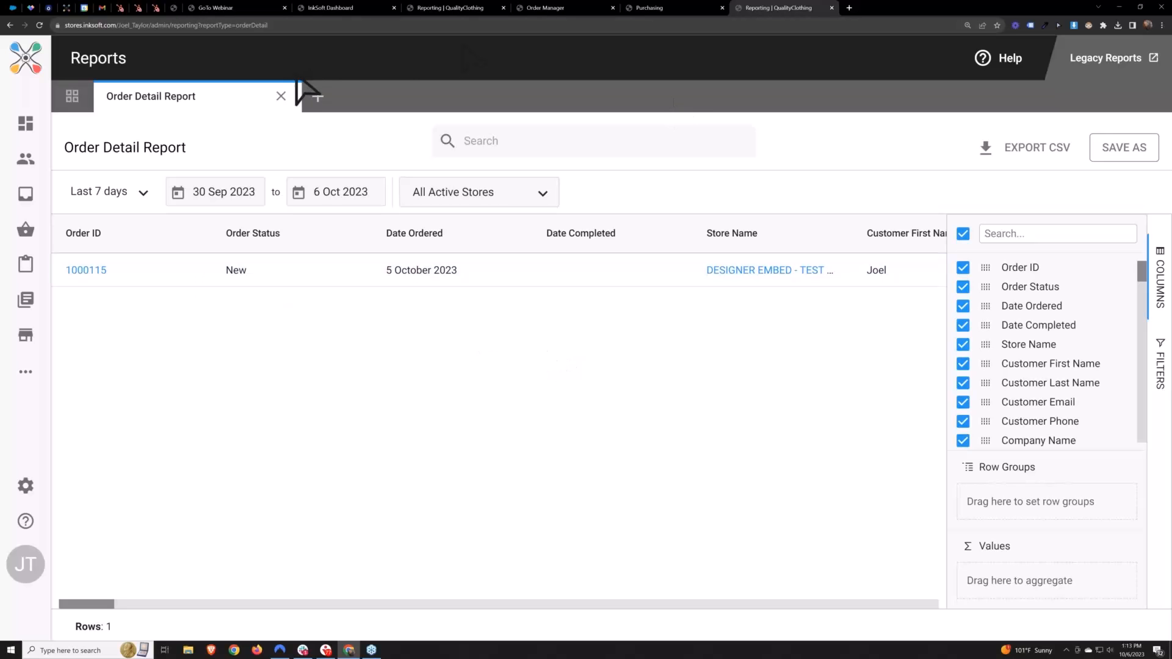
# Return to the customized Order Detail Report and save it as a custom report named with the owner's first name plus "Report"
pyautogui.click(459, 6)
pyautogui.click(1126, 153)
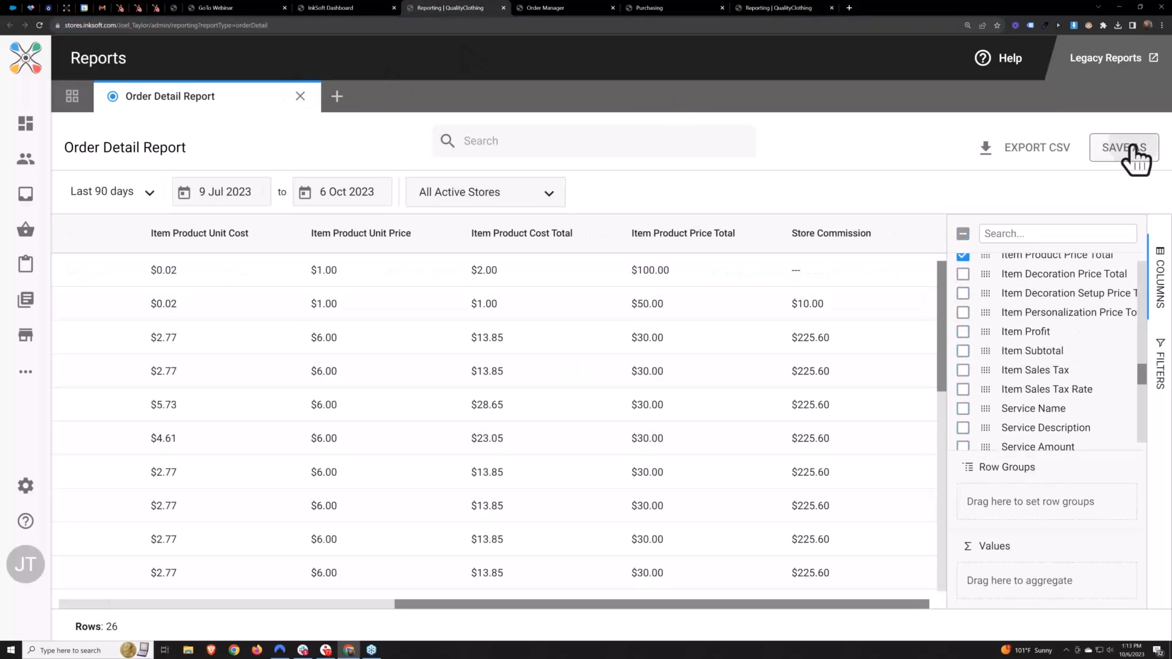
pyautogui.write("Joel's Re")
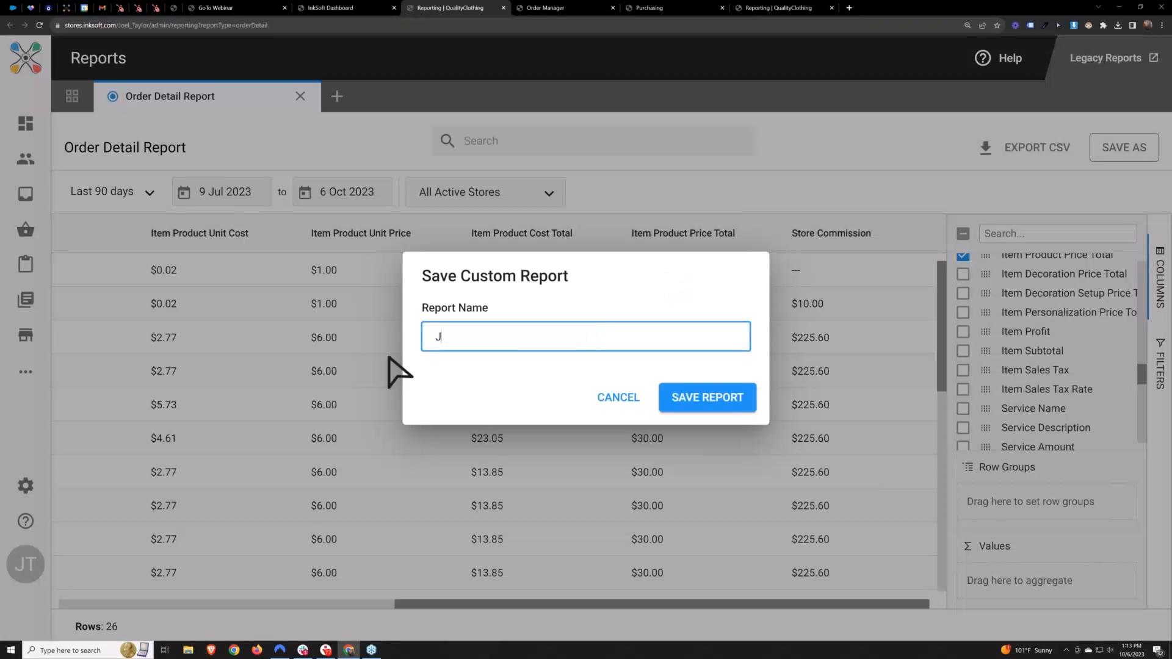
pyautogui.write('port')
pyautogui.click(706, 401)
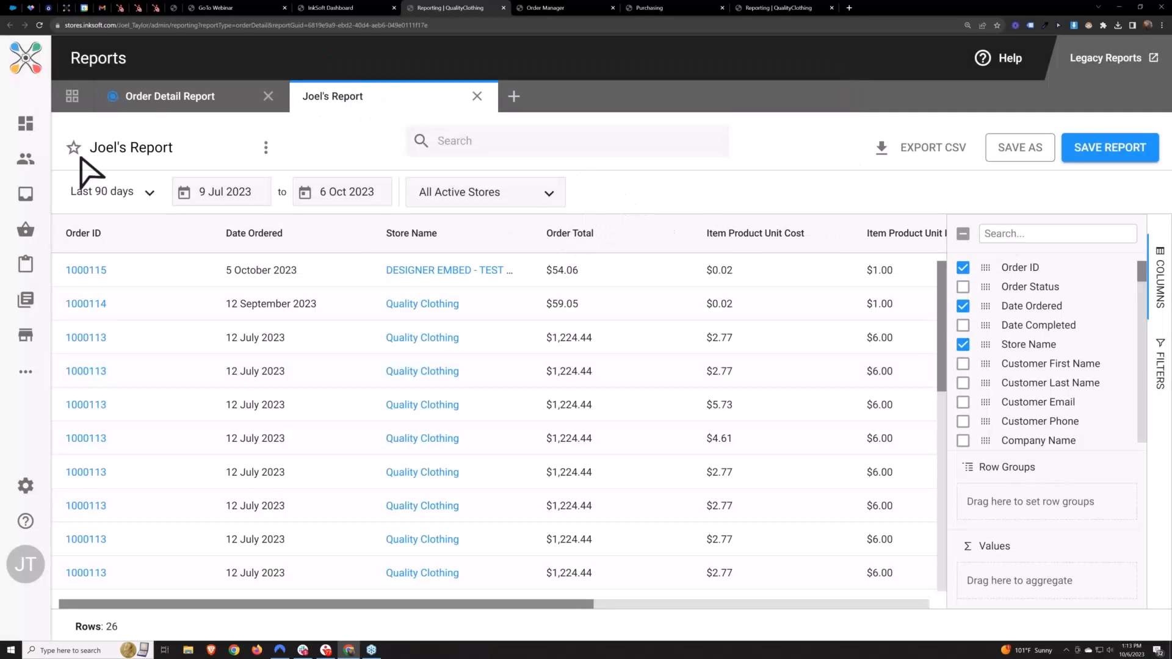
# Find the newly saved report in the Custom Reports list on Reports Home
pyautogui.click(72, 98)
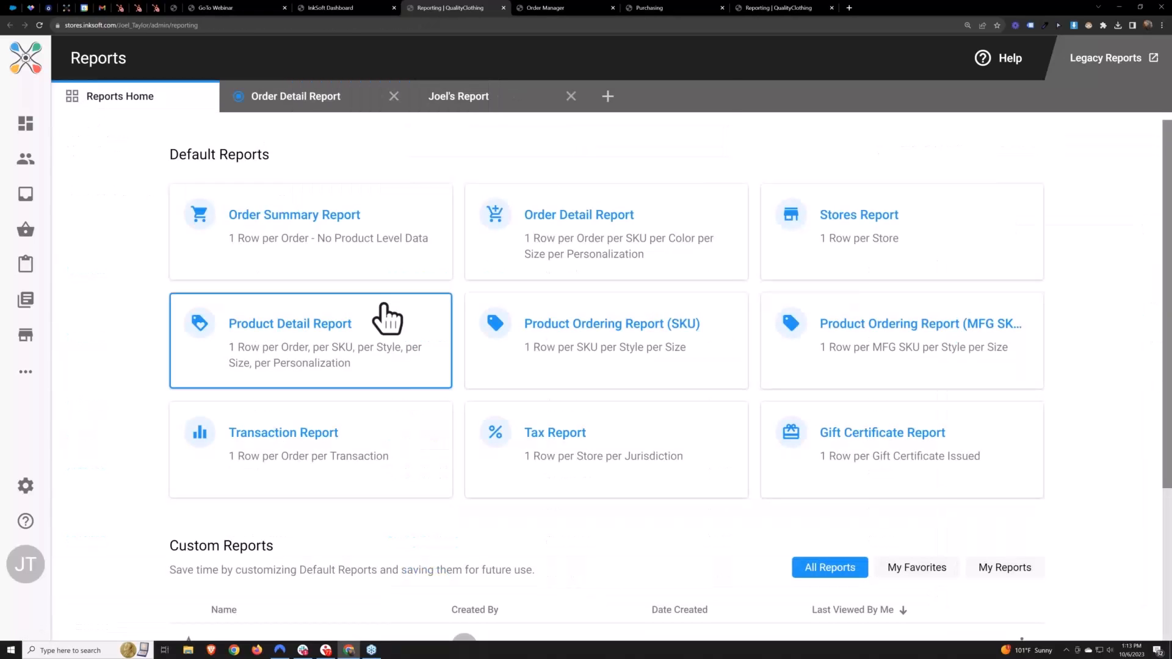
pyautogui.scroll(-5, 387, 314)
pyautogui.tripleClick(246, 352)
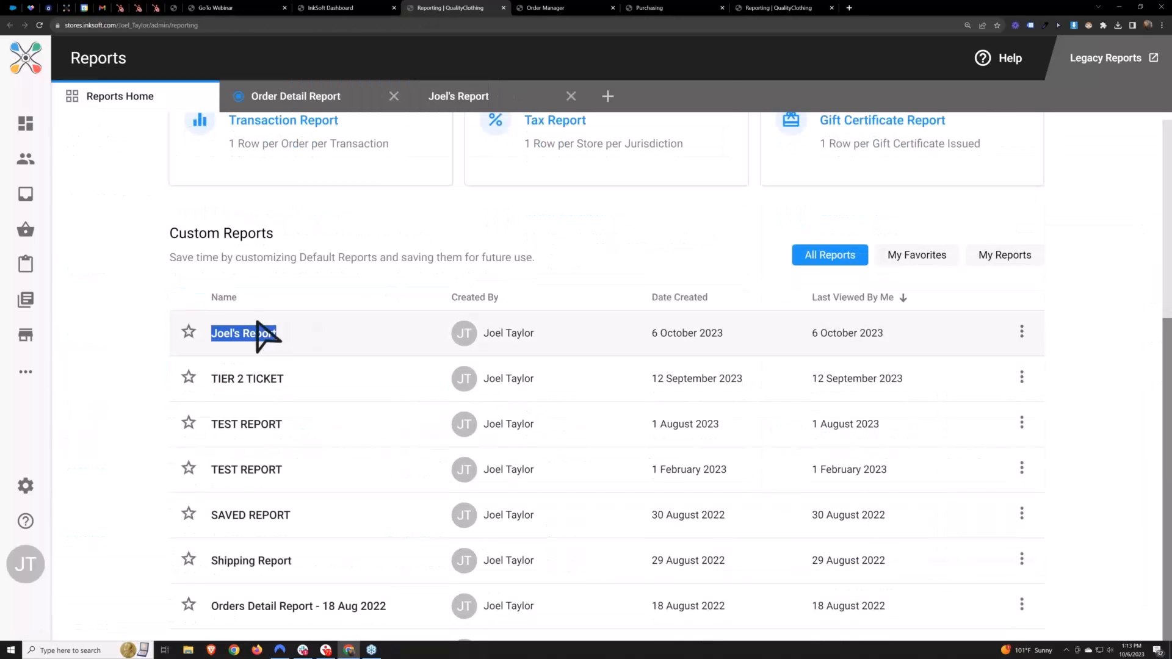
pyautogui.scroll(1, 330, 382)
pyautogui.scroll(2, 327, 373)
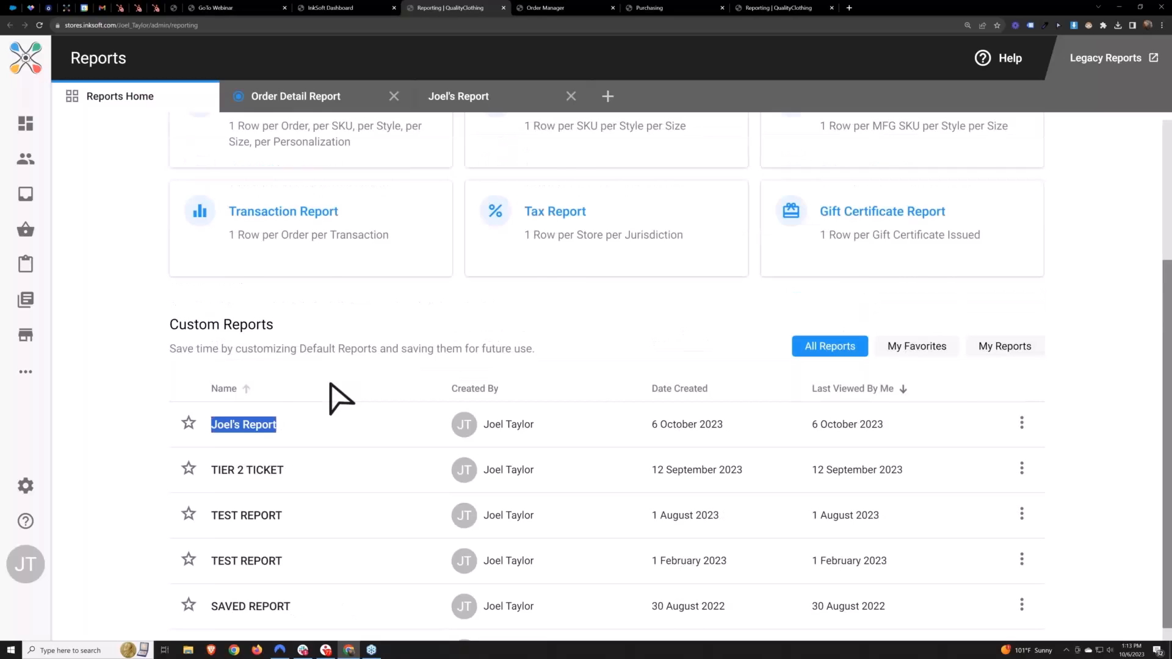
# Open the saved custom report from the Custom Reports list and load its web address in a new browser tab to check its layout
pyautogui.click(601, 376)
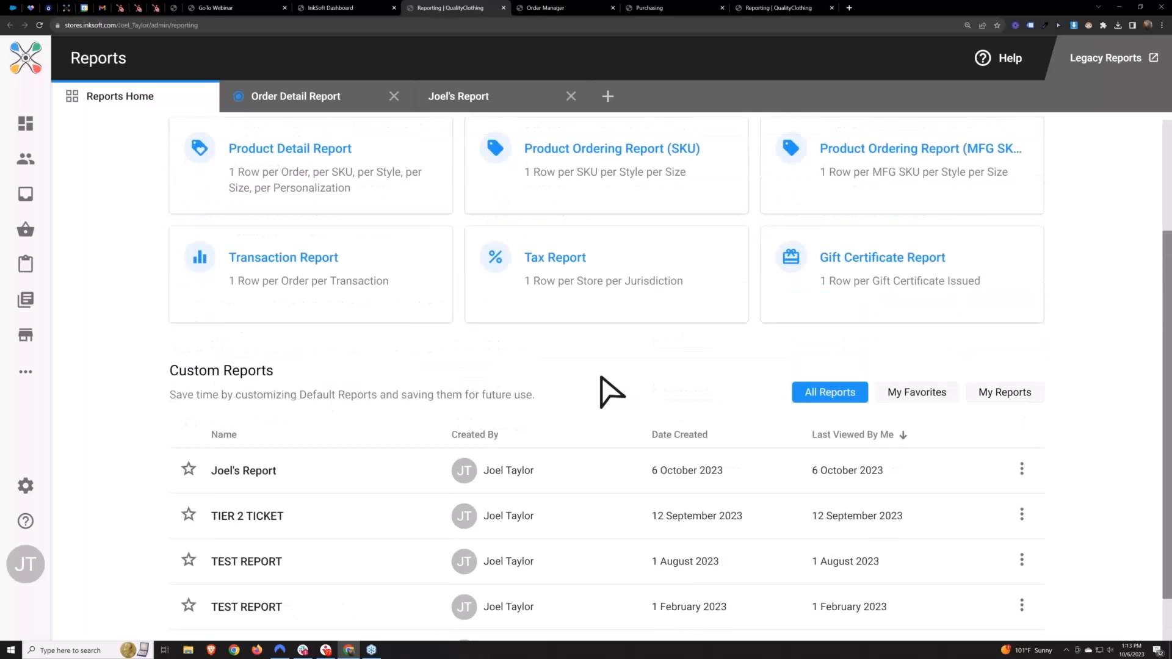
pyautogui.click(229, 471)
pyautogui.click(440, 25)
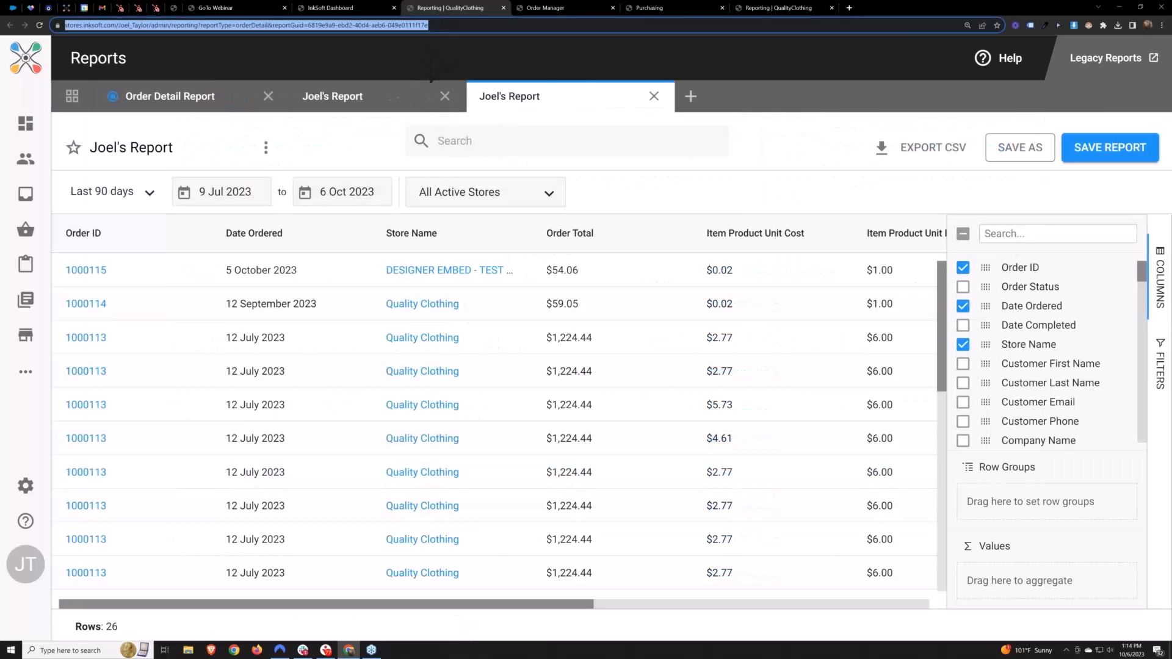
pyautogui.click(849, 7)
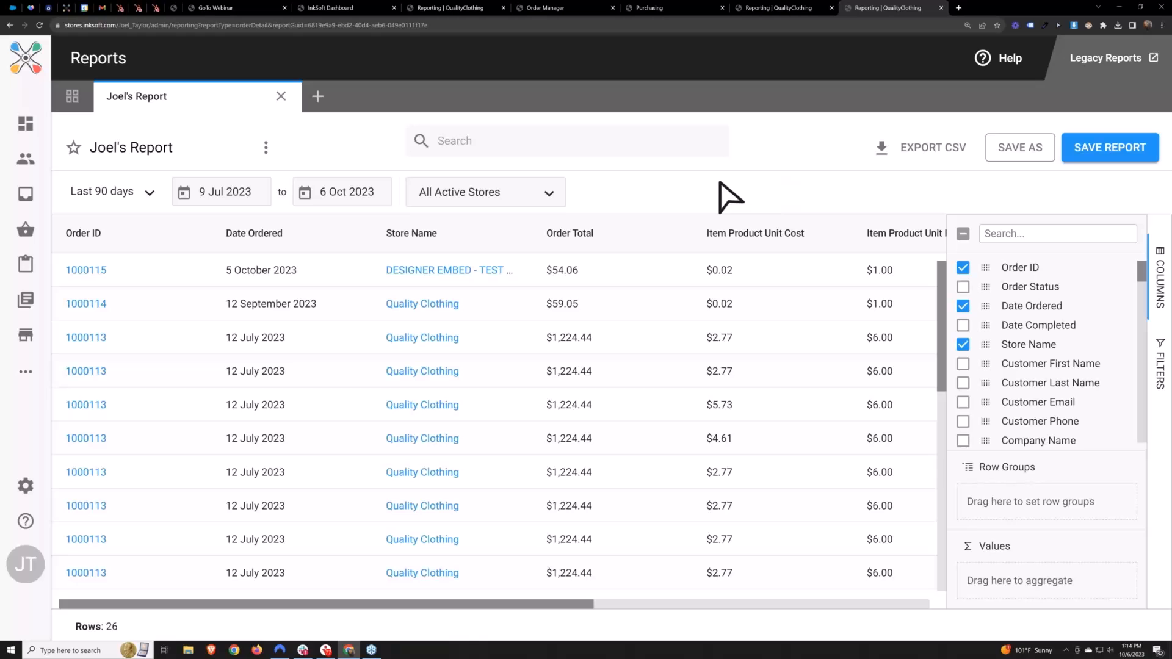
pyautogui.click(72, 96)
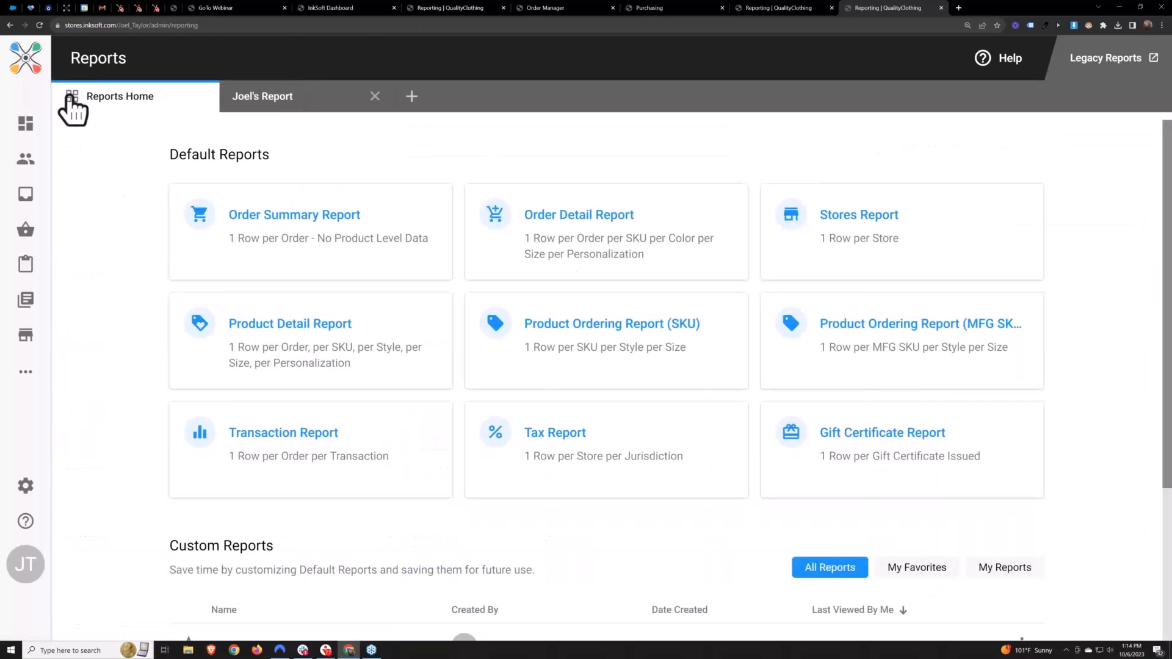
pyautogui.click(298, 98)
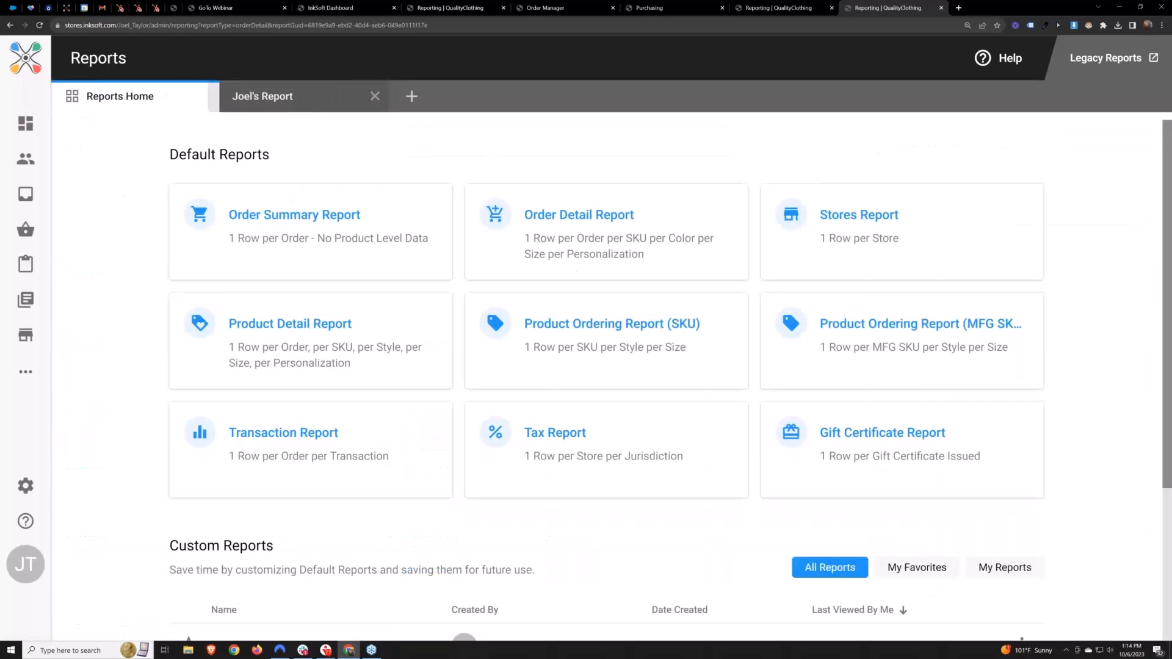
# Add the Personalization Name 1 to 5 and Personalization Input 1 to 5 columns to the custom report
pyautogui.moveTo(1141, 274); pyautogui.dragTo(1109, 434)
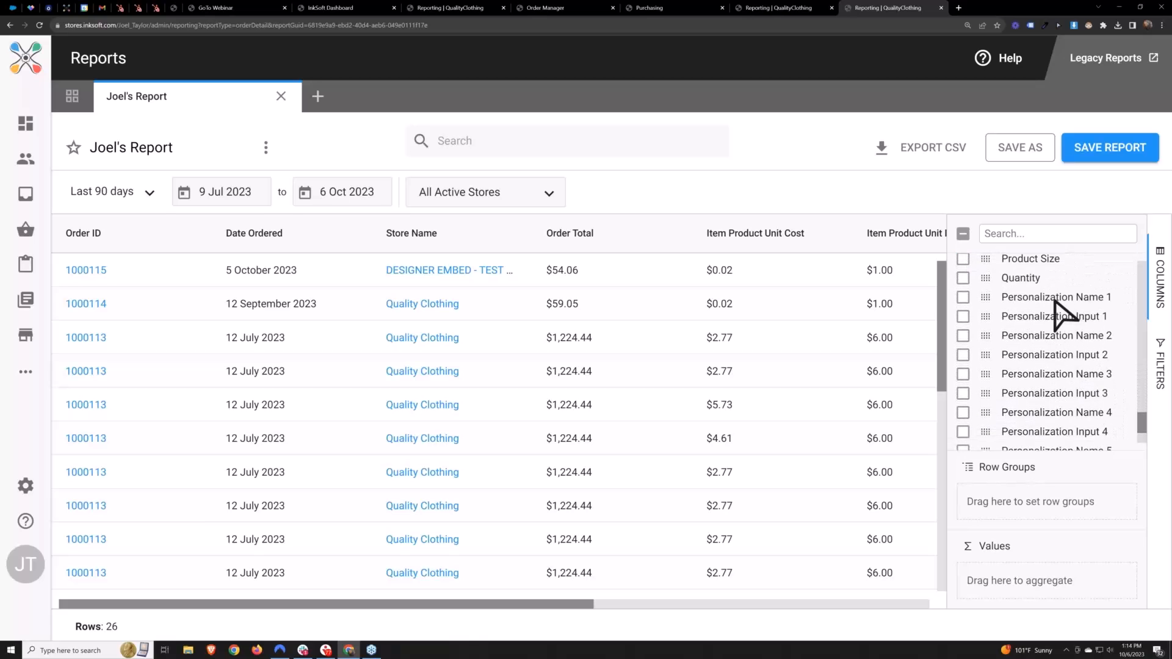
pyautogui.click(962, 298)
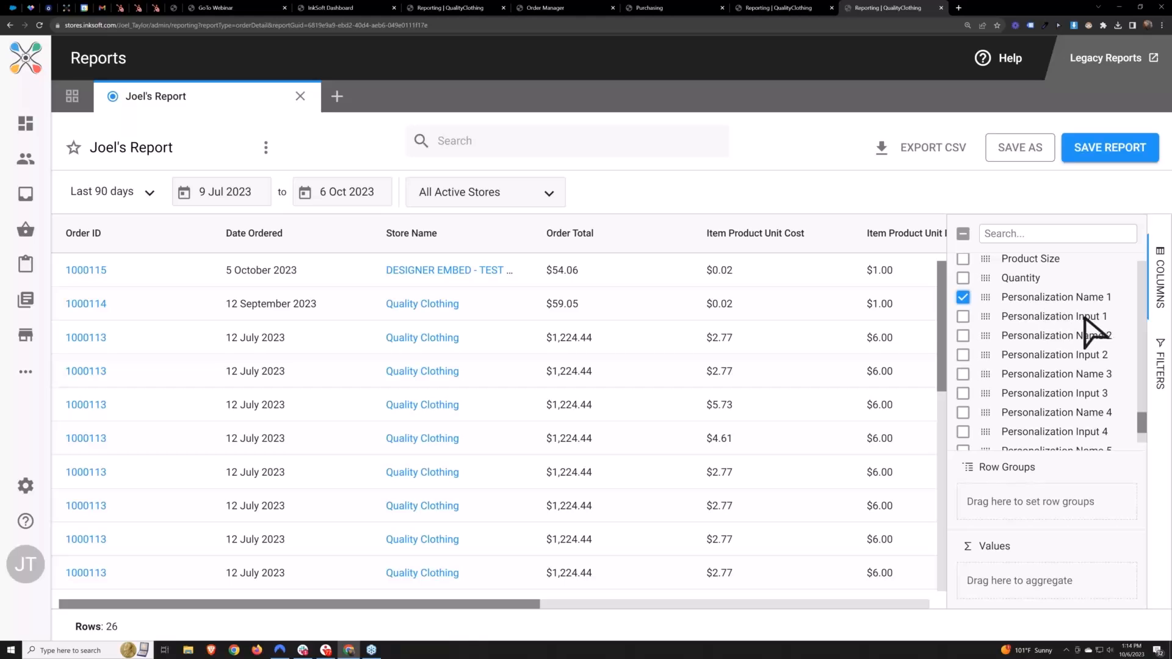
pyautogui.click(962, 317)
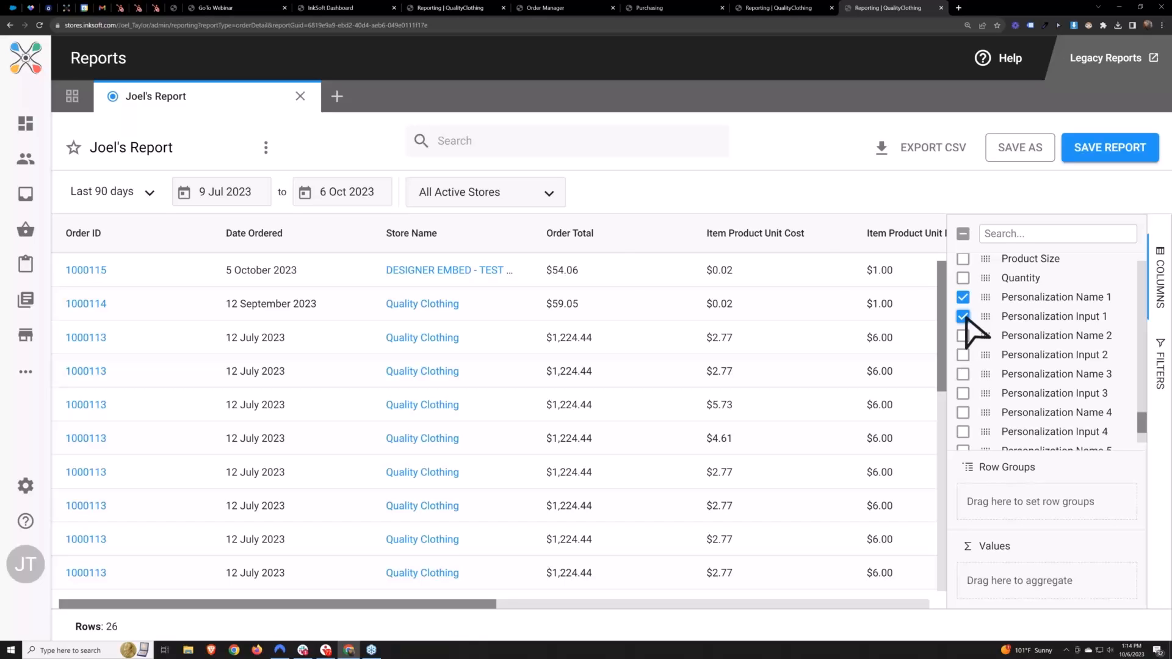
pyautogui.click(963, 337)
pyautogui.click(964, 356)
pyautogui.click(963, 375)
pyautogui.click(964, 394)
pyautogui.click(963, 413)
pyautogui.click(964, 432)
pyautogui.scroll(-2, 971, 427)
pyautogui.click(963, 360)
pyautogui.click(964, 378)
pyautogui.scroll(1, 996, 342)
pyautogui.scroll(2, 1014, 339)
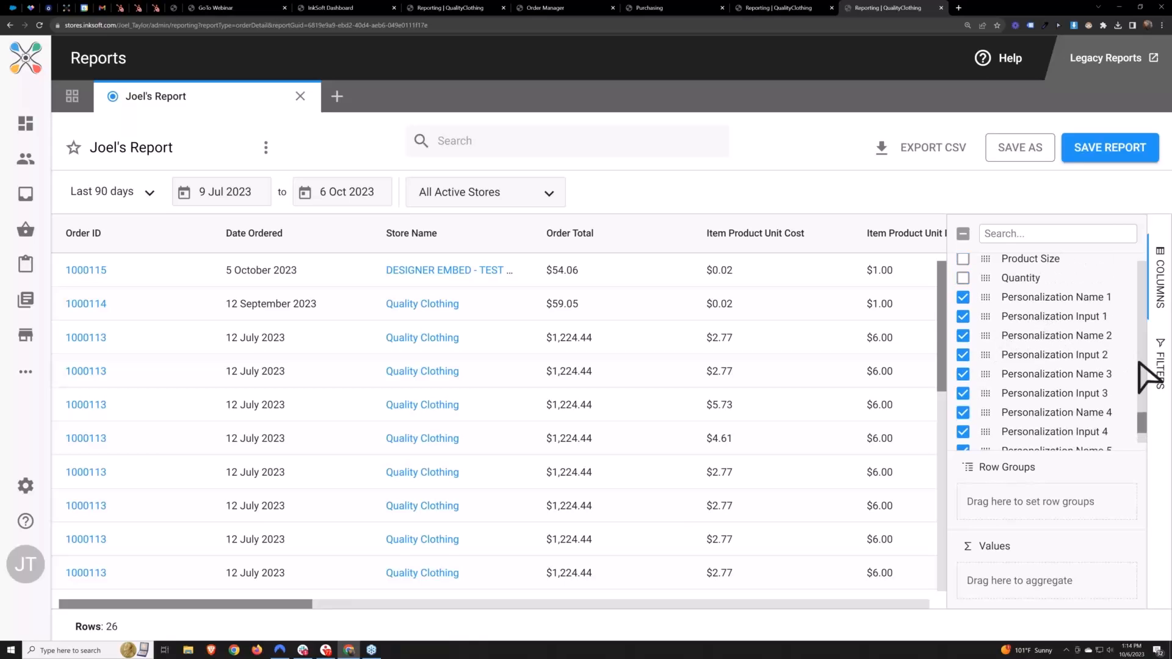
pyautogui.scroll(-1, 1099, 421)
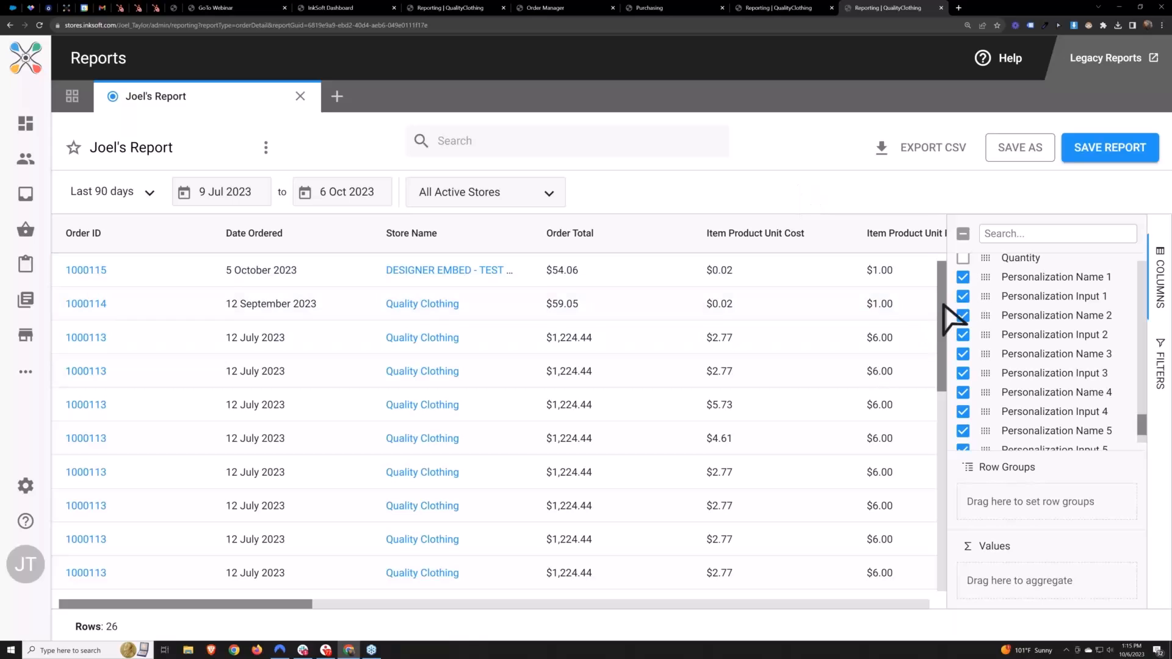
# Preview how the report page would print from the browser, and close the preview without printing
pyautogui.moveTo(947, 314); pyautogui.dragTo(719, 178)
pyautogui.moveTo(942, 307)
pyautogui.mouseDown()
pyautogui.moveTo(956, 465)
pyautogui.moveTo(938, 299)
pyautogui.mouseUp()
pyautogui.hotkey('ctrl', 'p')
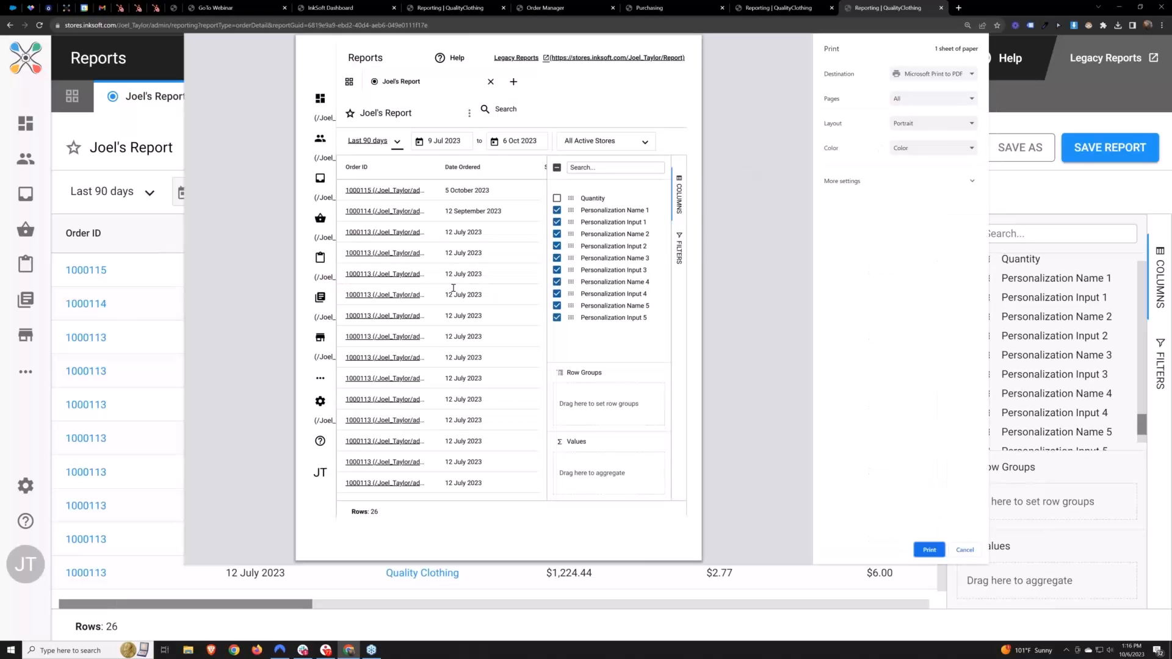
pyautogui.click(965, 550)
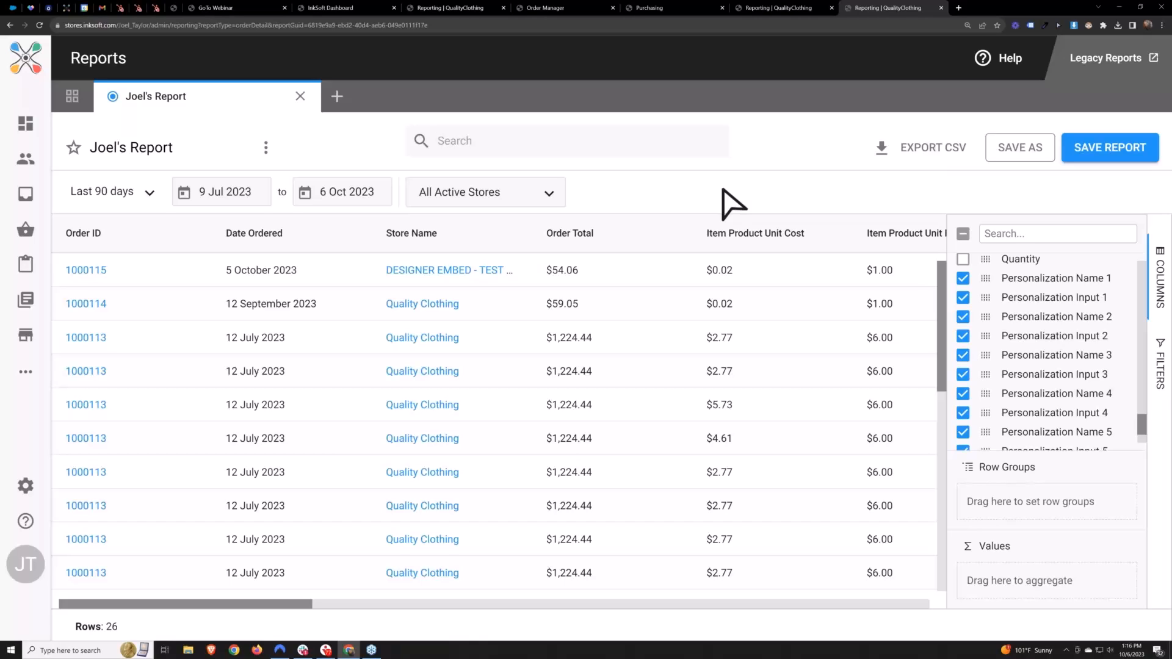
# Export the custom report as a CSV file to the Desktop under its suggested file name
pyautogui.click(928, 160)
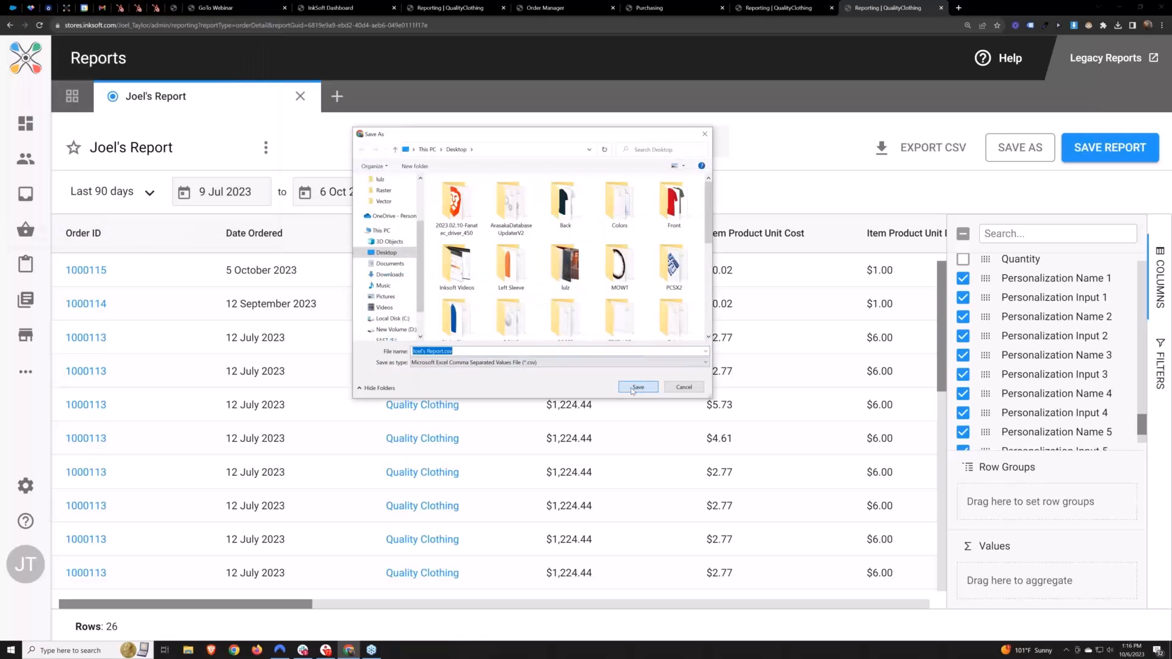
pyautogui.click(632, 391)
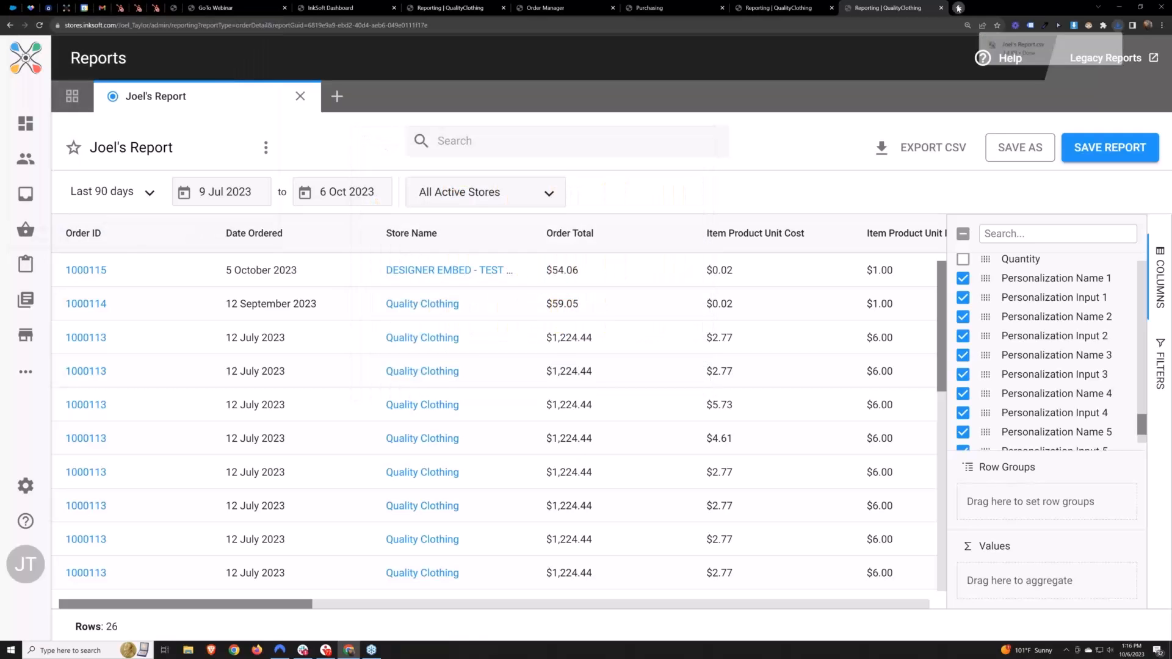
# Search for Google Sheets in a new browser tab and create a blank spreadsheet there
pyautogui.click(959, 9)
pyautogui.write('goog')
pyautogui.write('le sheets')
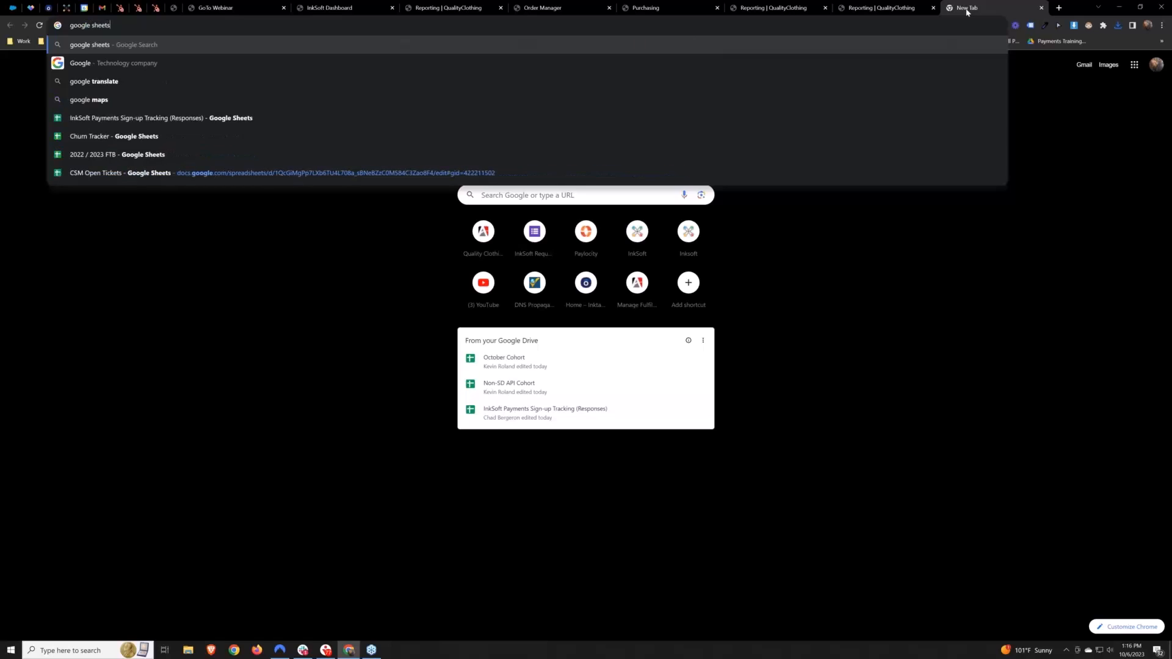
pyautogui.press('Return')
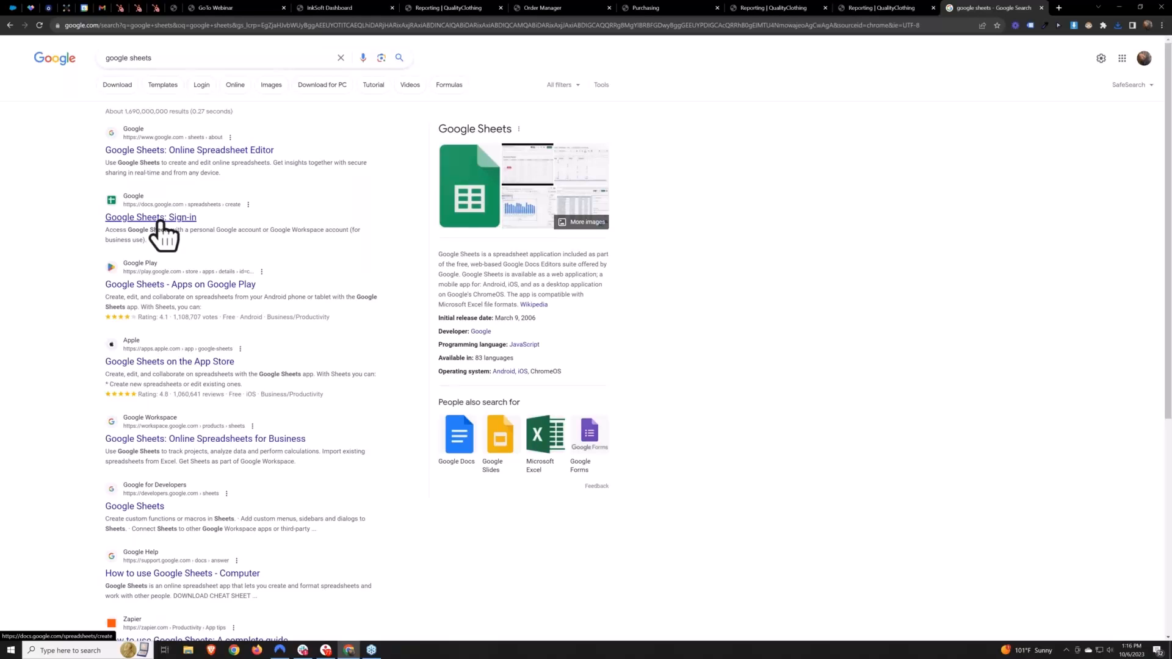
pyautogui.click(160, 219)
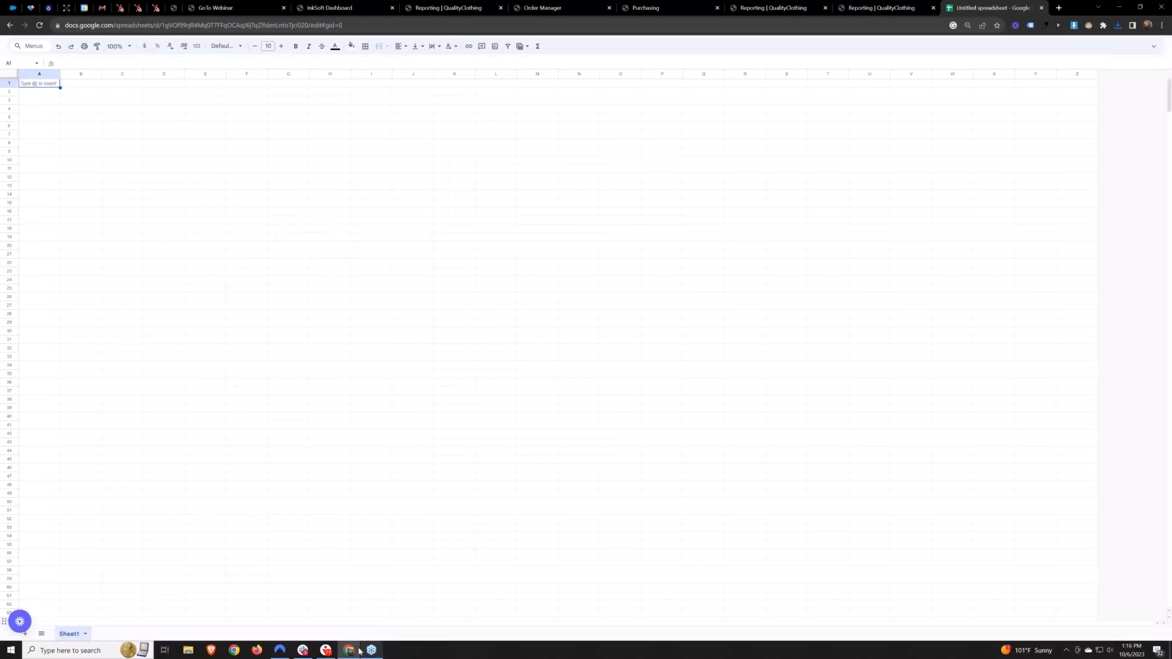
# Try to load the downloaded CSV file into the blank Google Sheets spreadsheet
pyautogui.click(1118, 25)
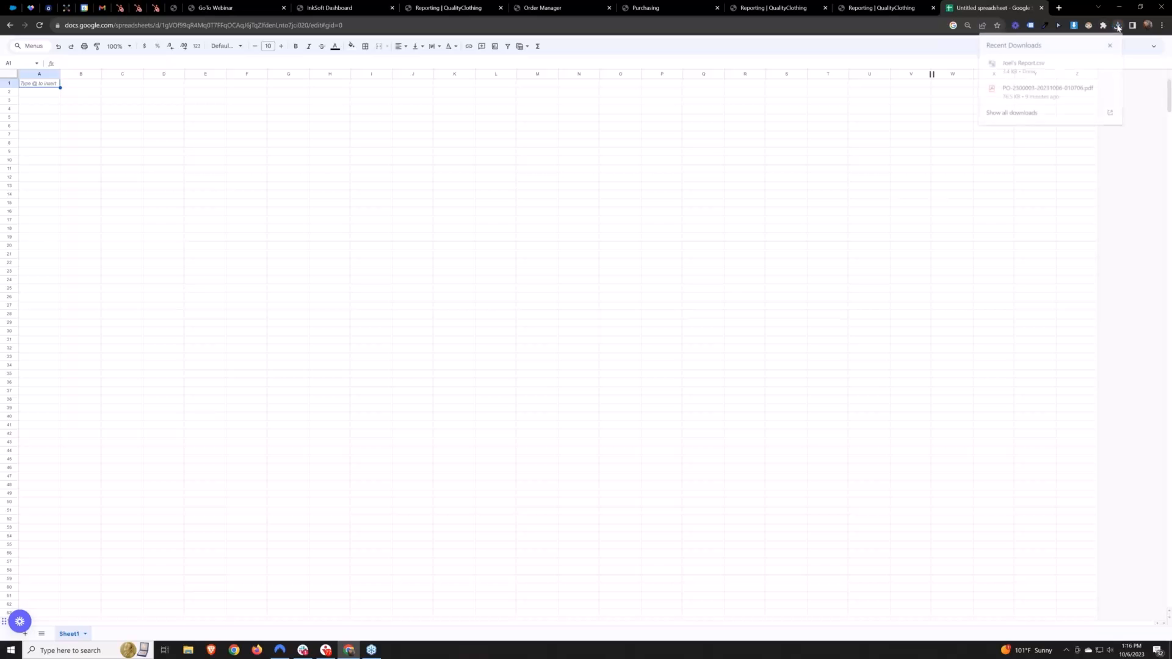
pyautogui.moveTo(1023, 64); pyautogui.dragTo(727, 180)
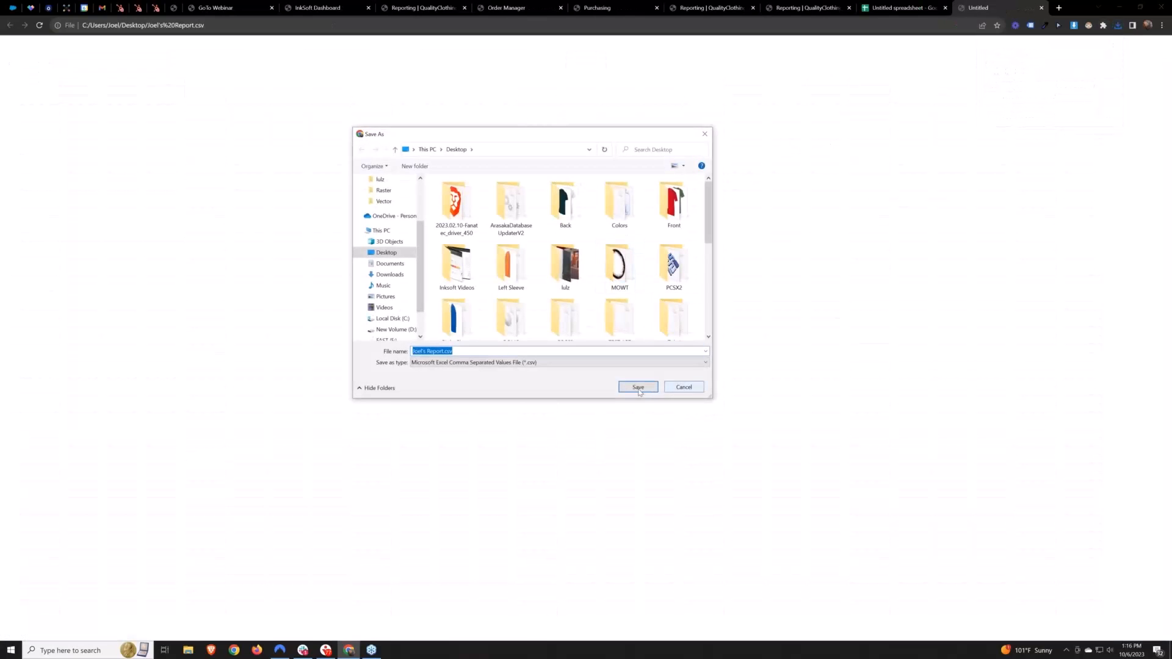
pyautogui.click(684, 387)
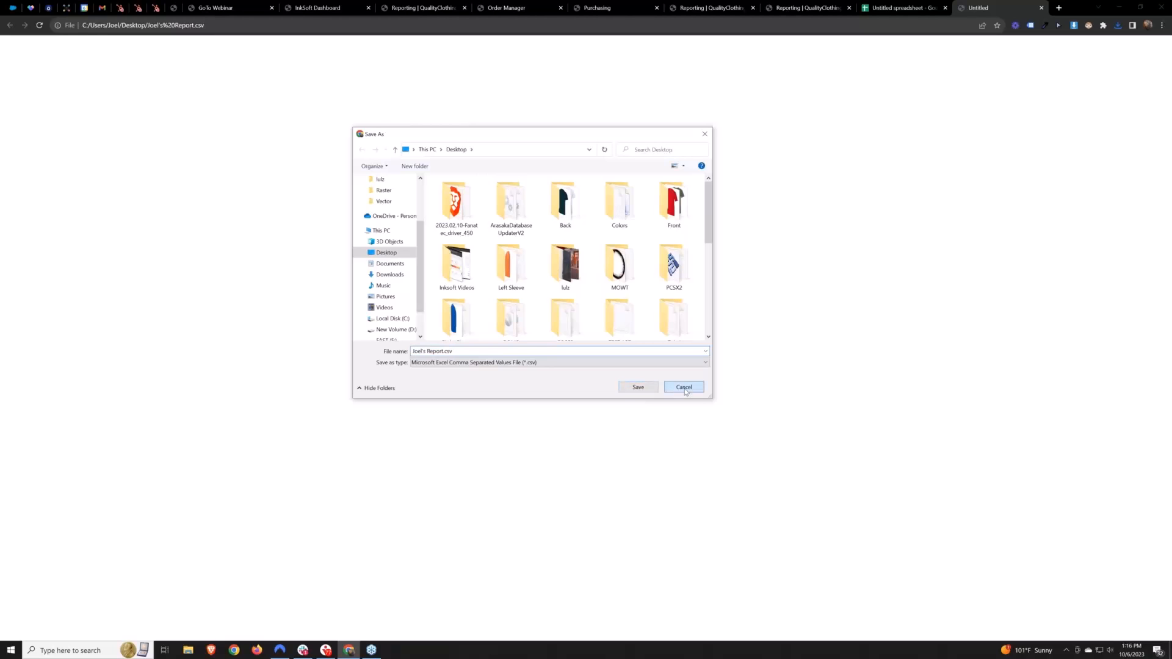
pyautogui.click(1119, 26)
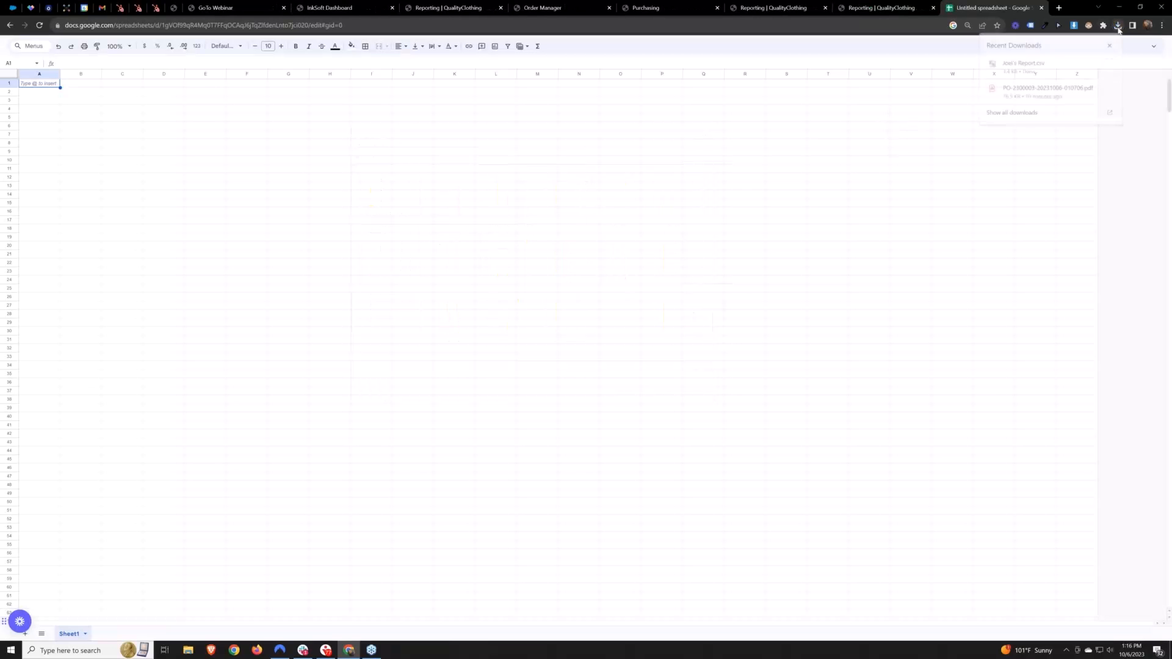
pyautogui.click(1108, 64)
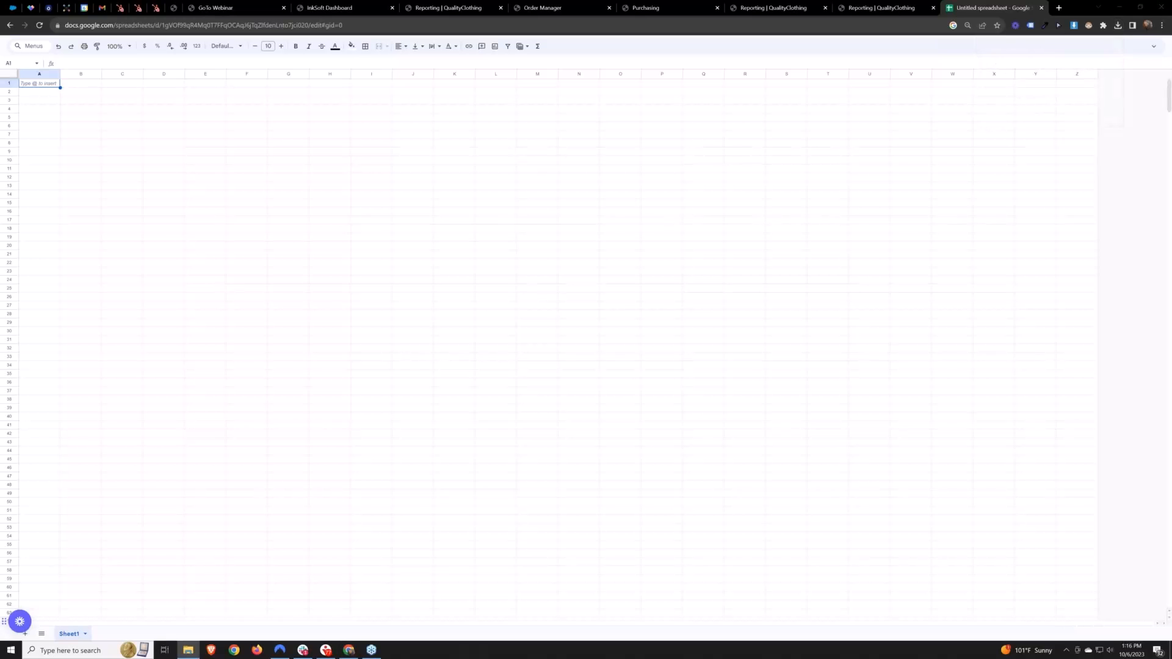
pyautogui.moveTo(0, 382); pyautogui.dragTo(321, 301)
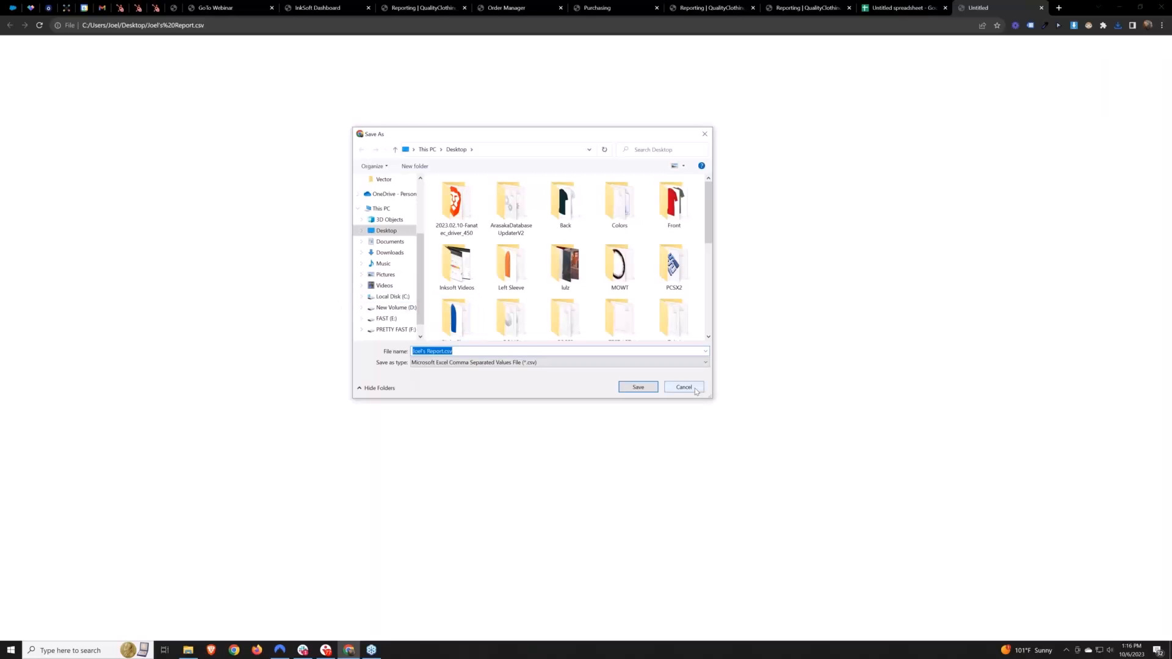
pyautogui.click(694, 388)
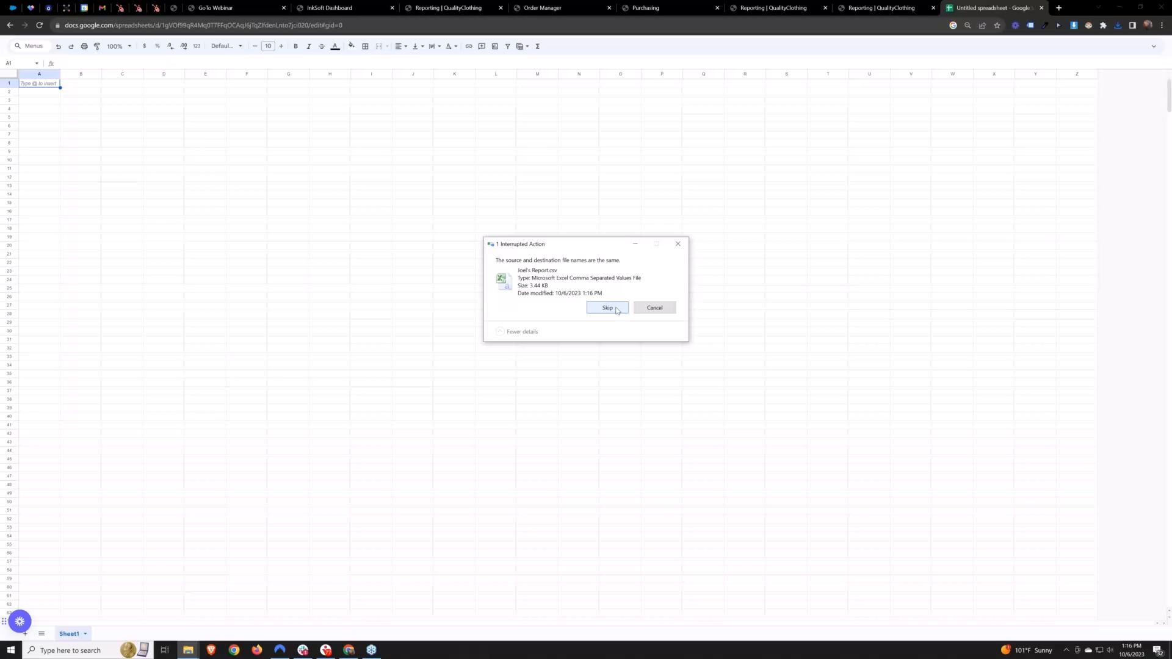
pyautogui.click(655, 308)
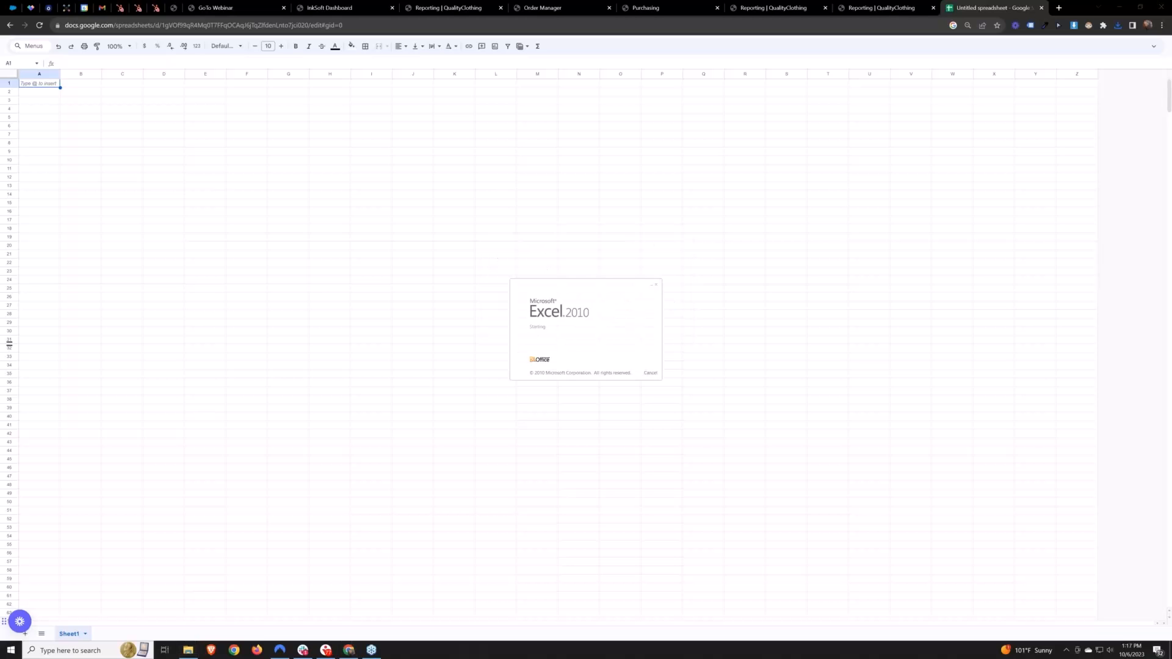
# Open the exported CSV in Excel, copy all report data from A1 to S27, and return to Google Sheets
pyautogui.click(676, 412)
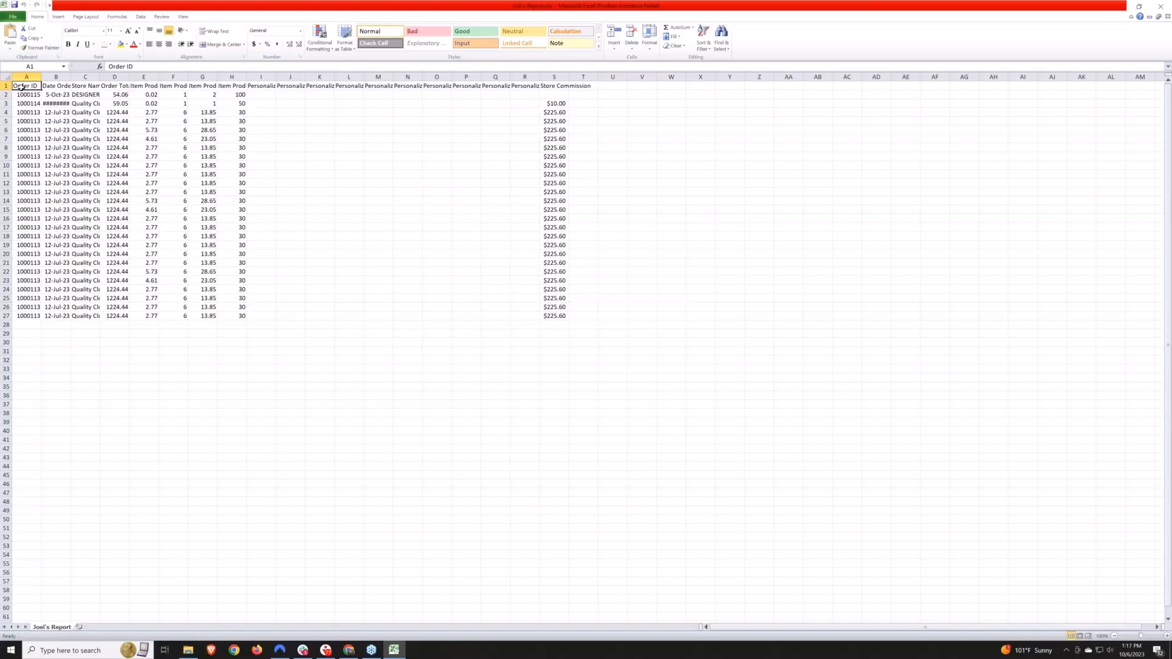
pyautogui.moveTo(18, 85); pyautogui.dragTo(553, 315)
pyautogui.hotkey('ctrl', 'c')
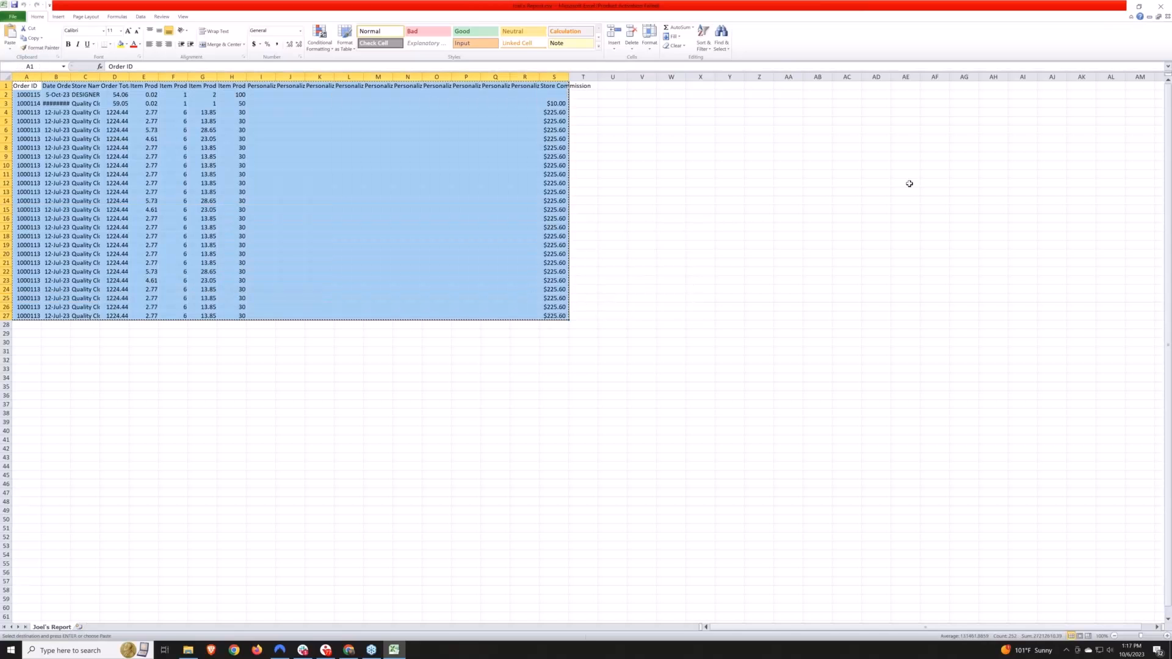
pyautogui.click(1128, 9)
# Try pasting the copied report data inside cell A1 in edit mode, and delete the pasted content
pyautogui.doubleClick(40, 85)
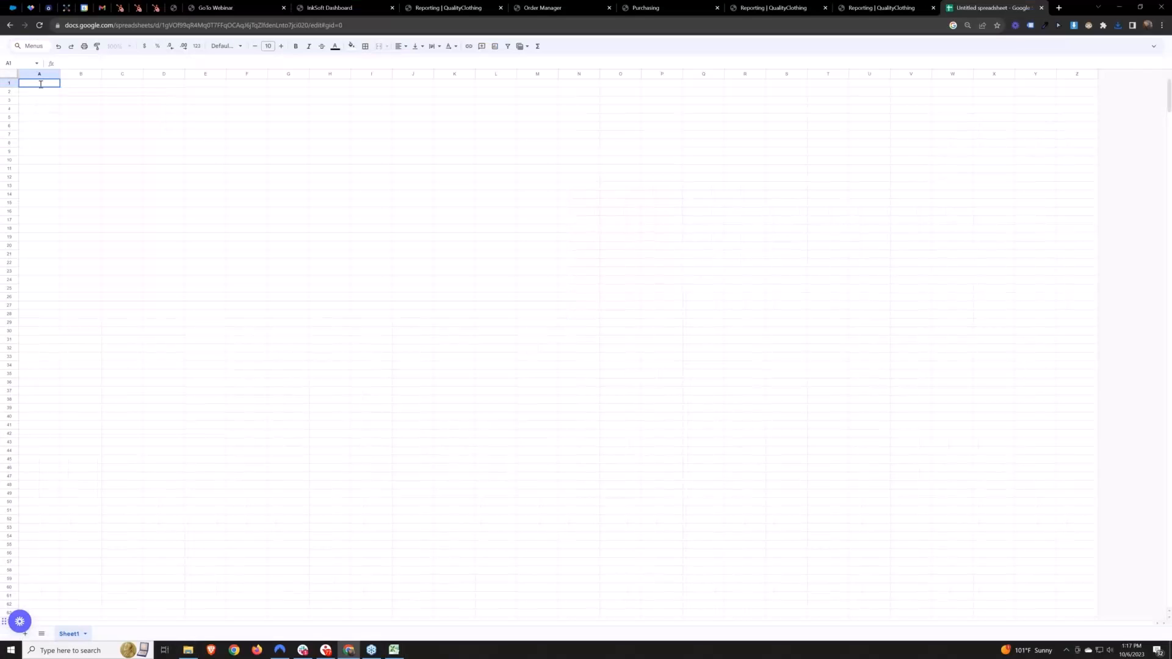
pyautogui.hotkey('ctrl', 'v')
pyautogui.click(413, 305)
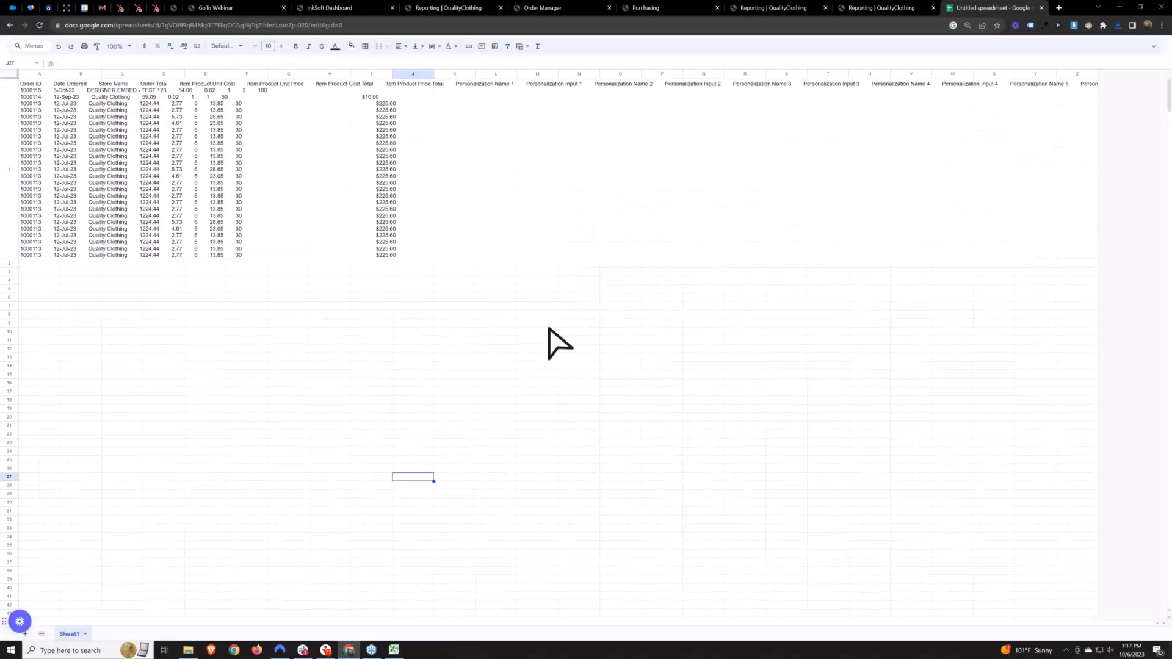
pyautogui.click(462, 256)
pyautogui.moveTo(1091, 88); pyautogui.dragTo(29, 254)
pyautogui.press('Delete')
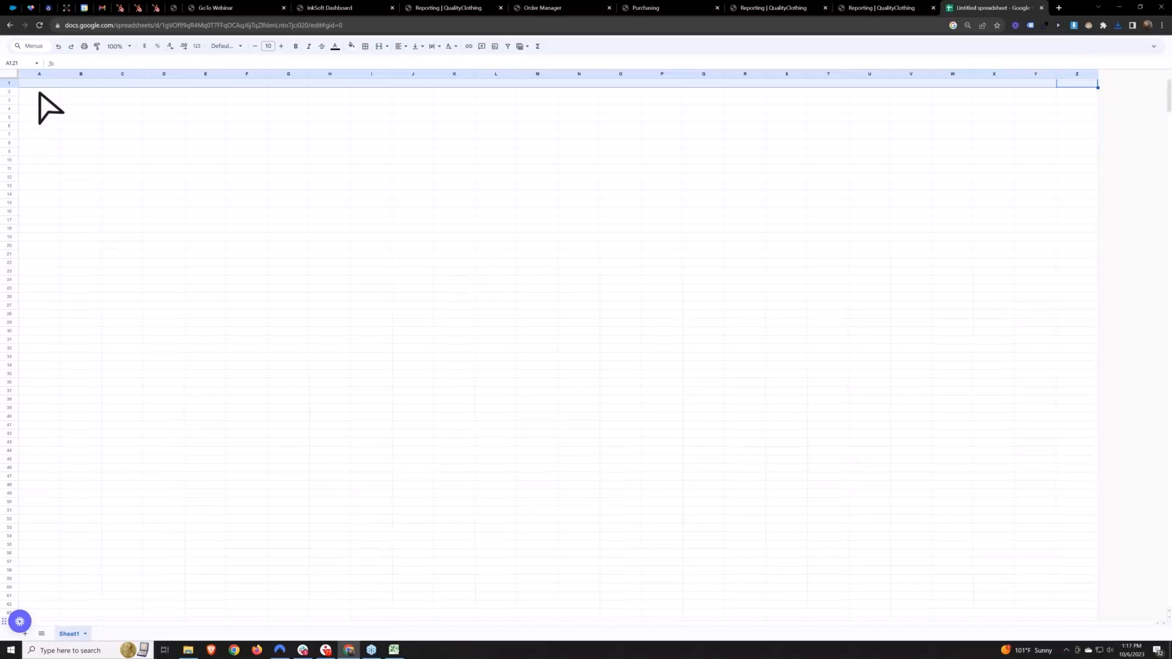
# Paste the copied report data across separate cells of the blank sheet, starting at cell A1
pyautogui.click(39, 85)
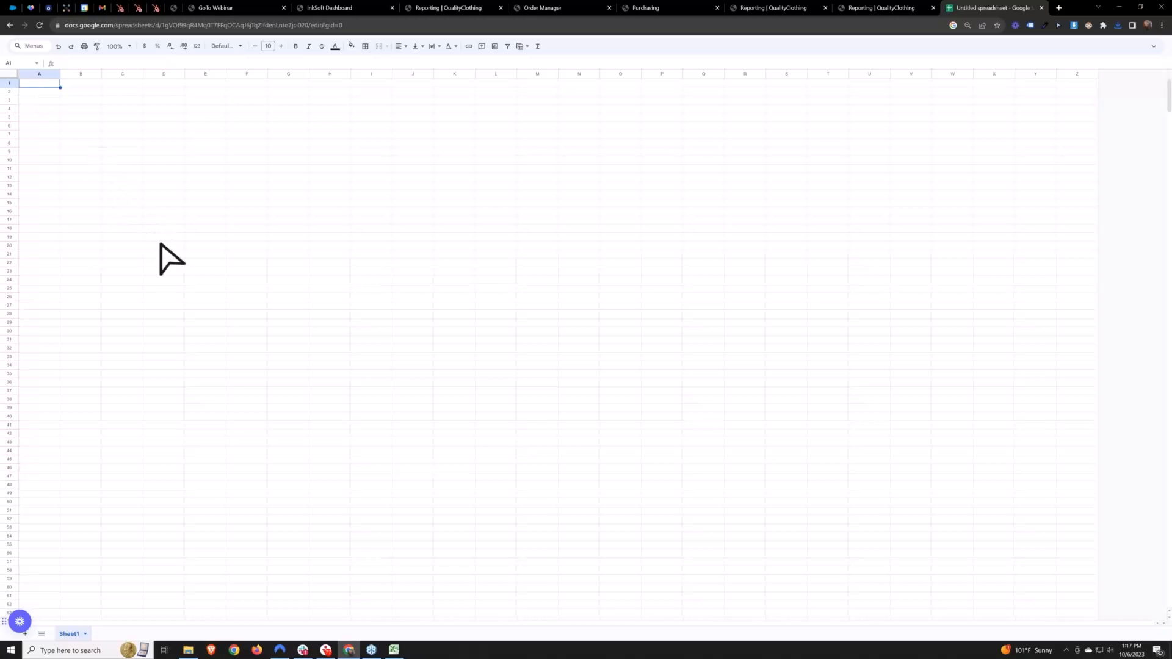
pyautogui.hotkey('ctrl', 'v')
pyautogui.click(869, 346)
pyautogui.moveTo(800, 332); pyautogui.dragTo(28, 86)
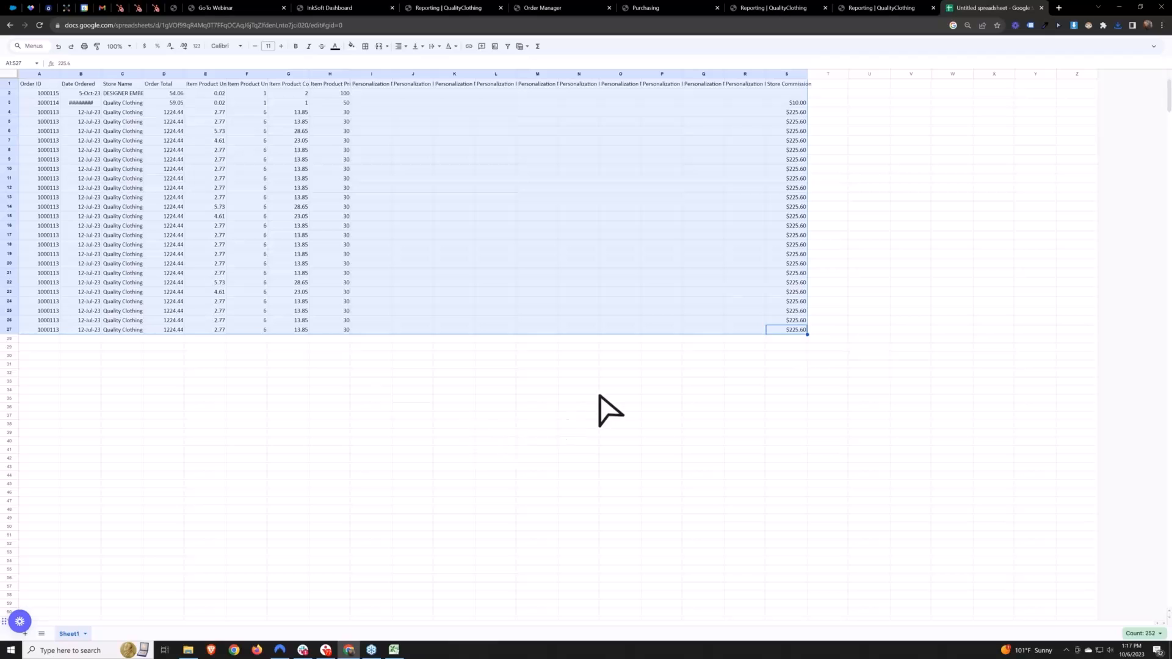
pyautogui.click(464, 365)
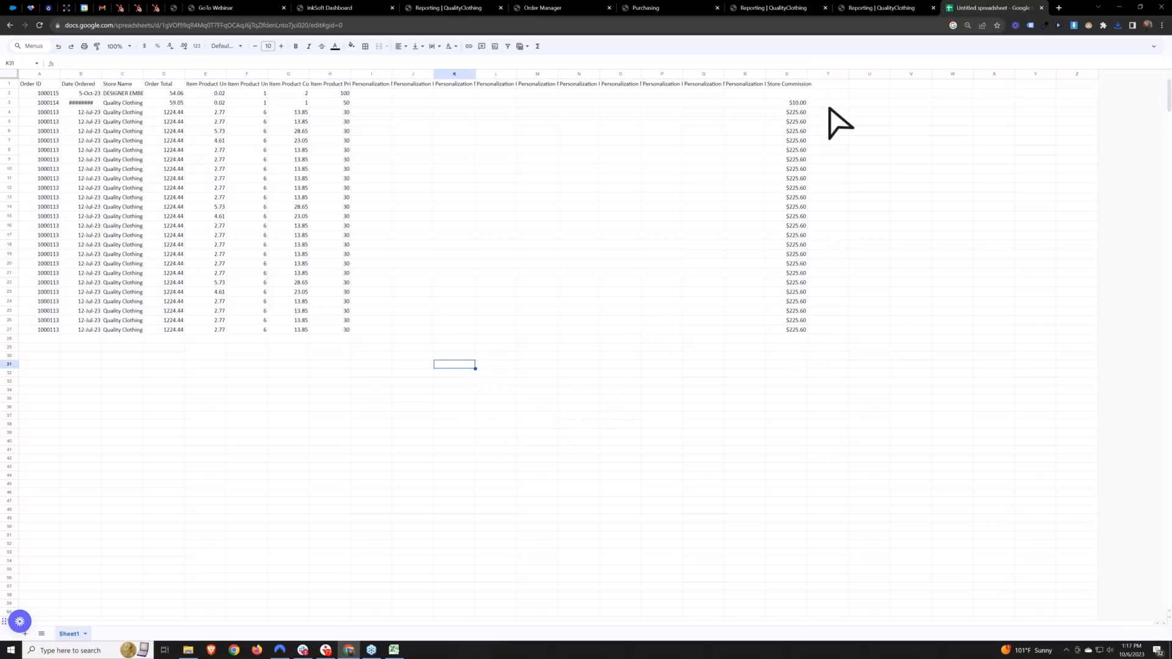
# Preview the print layout of the pasted report and return to the sheet without printing
pyautogui.click(333, 74)
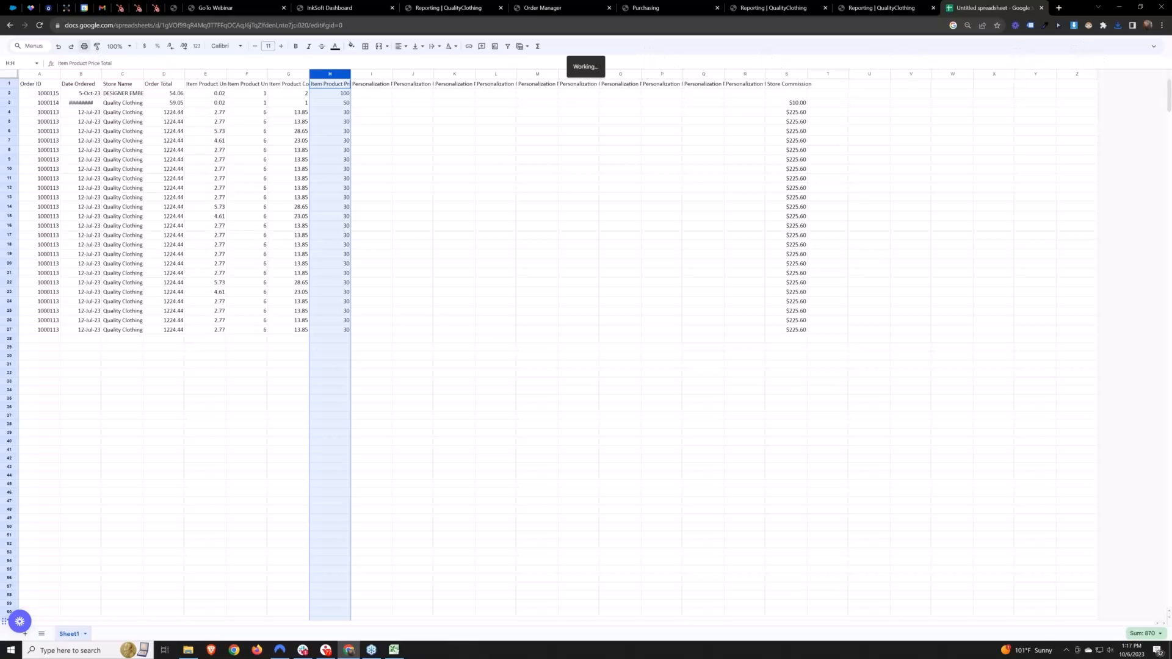
pyautogui.click(85, 46)
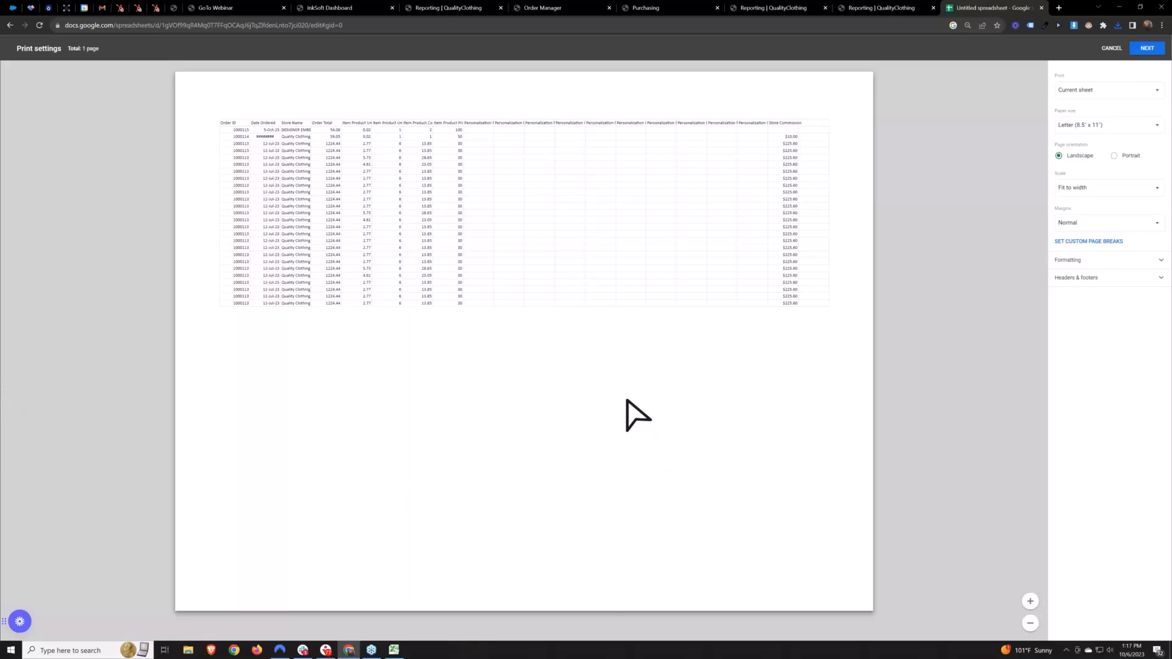
pyautogui.click(1111, 48)
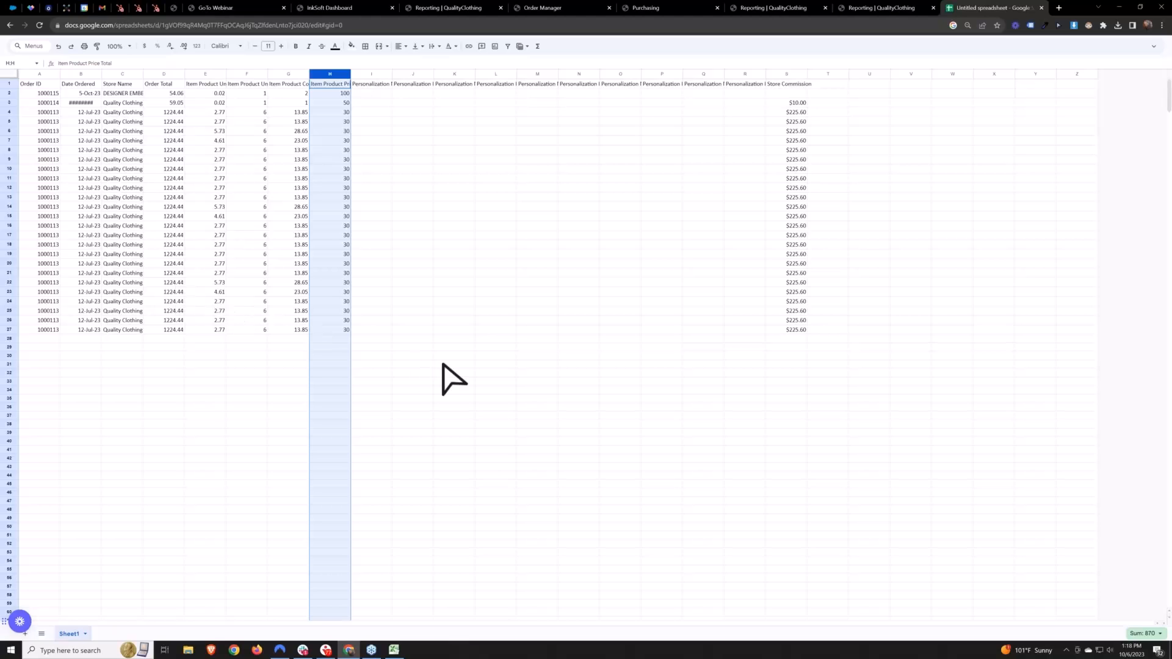
pyautogui.moveTo(43, 94); pyautogui.dragTo(803, 348)
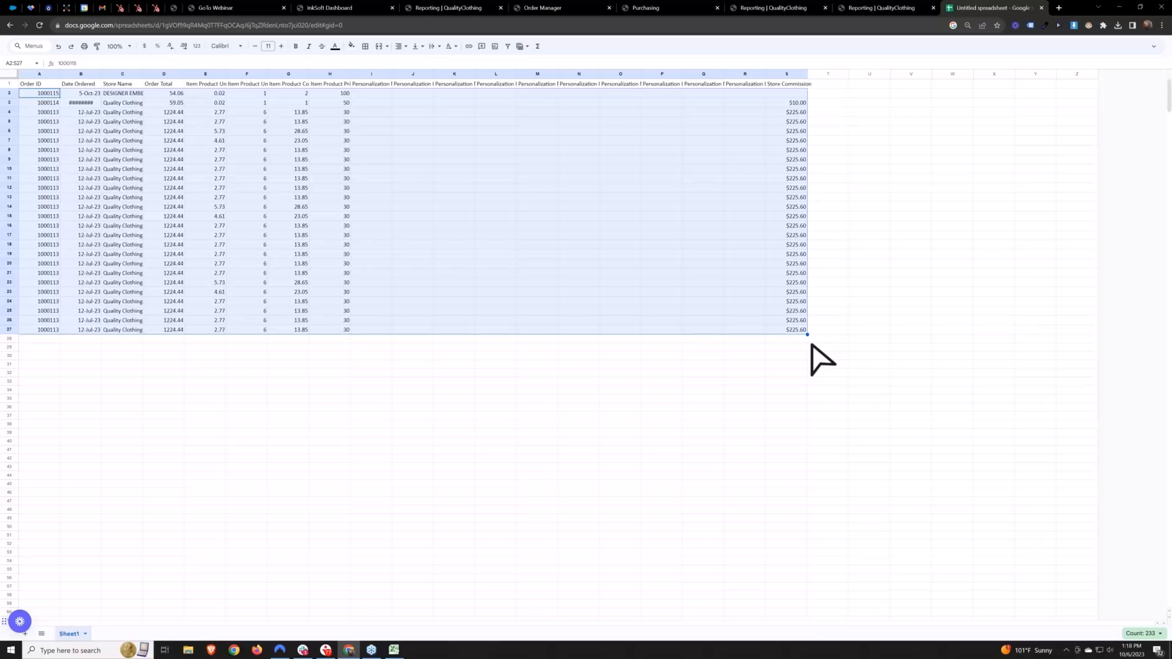
pyautogui.click(873, 348)
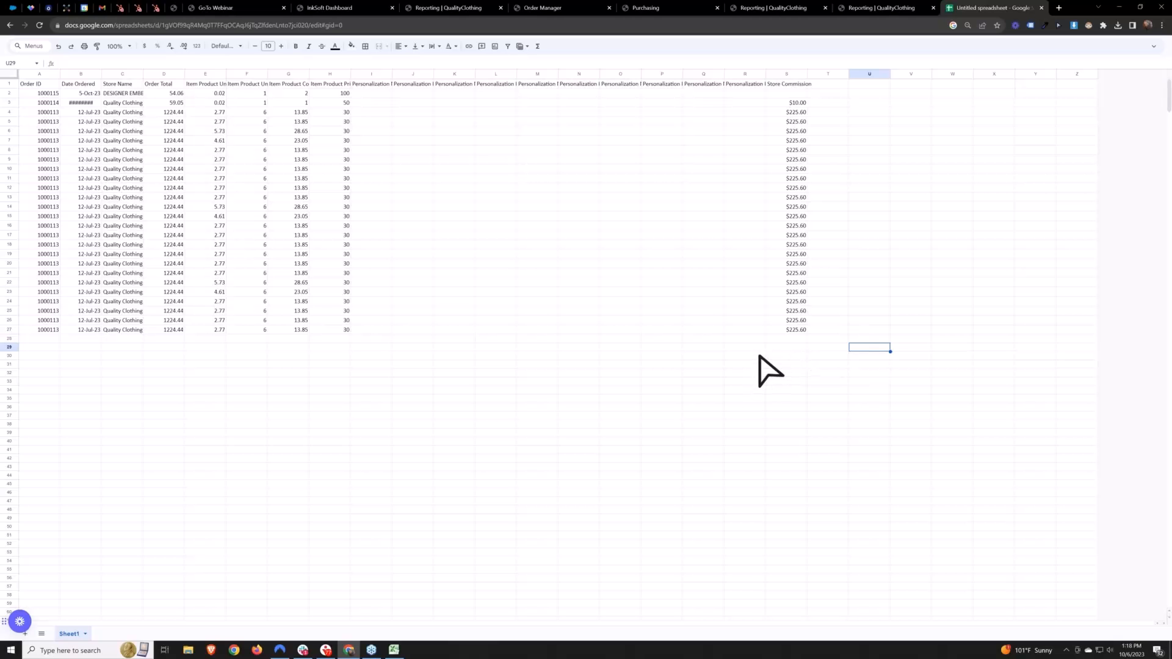
# Switch to the InkSoft dashboard and open the Production area in a new browser tab
pyautogui.click(547, 5)
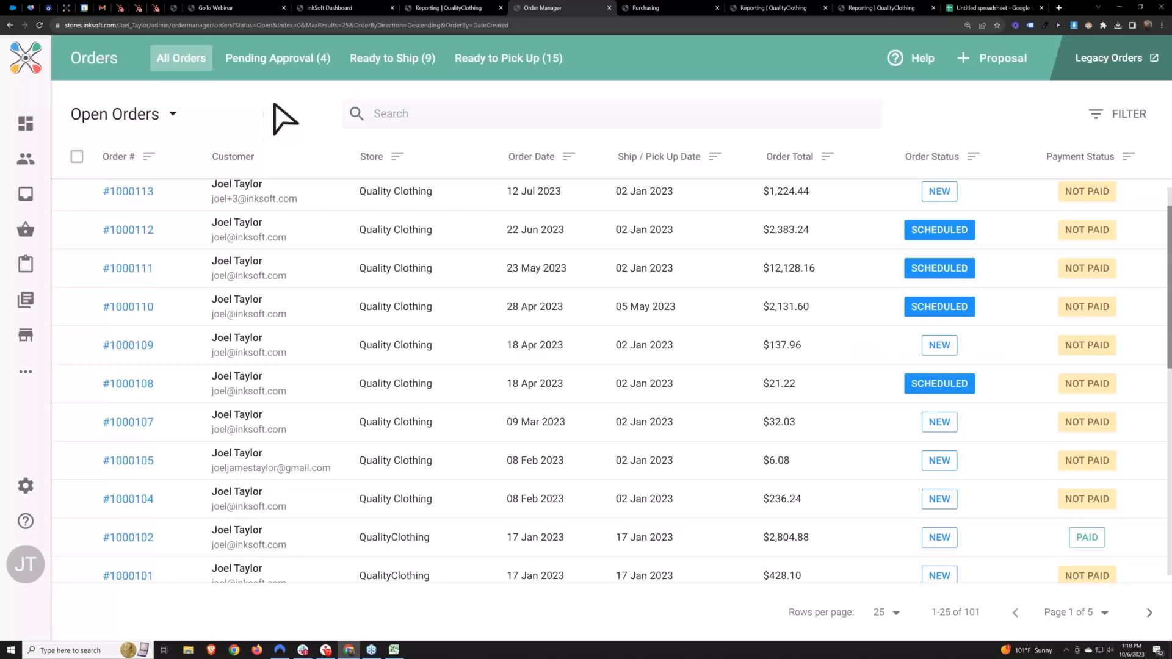
pyautogui.click(341, 8)
pyautogui.moveTo(175, 127)
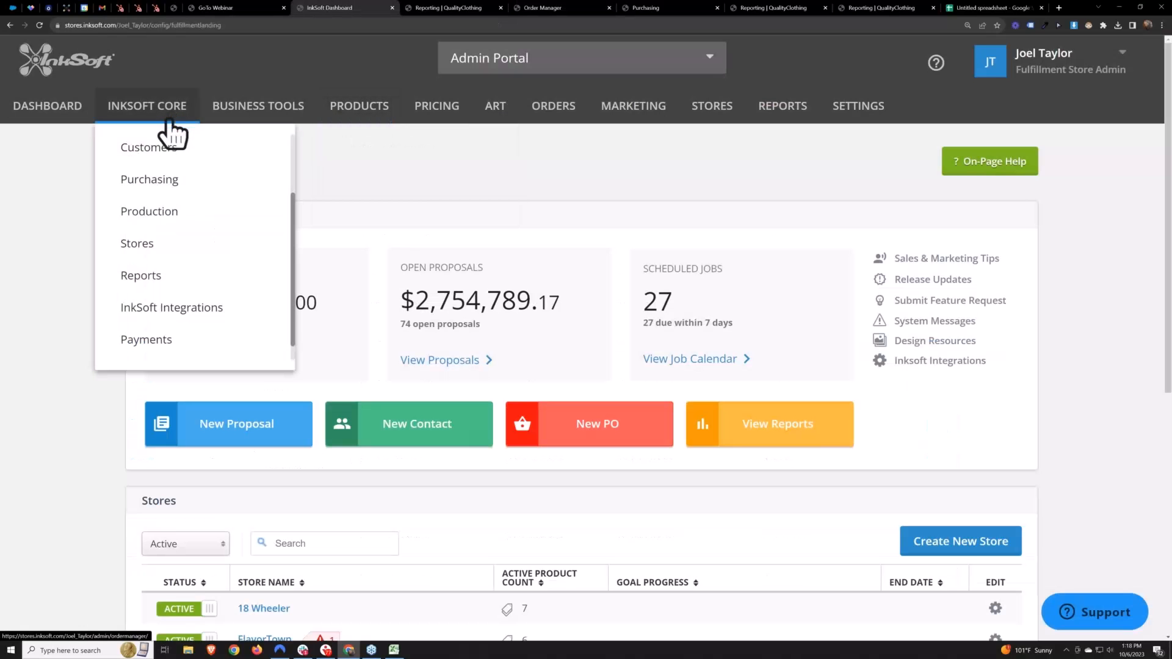
pyautogui.rightClick(157, 212)
pyautogui.click(248, 215)
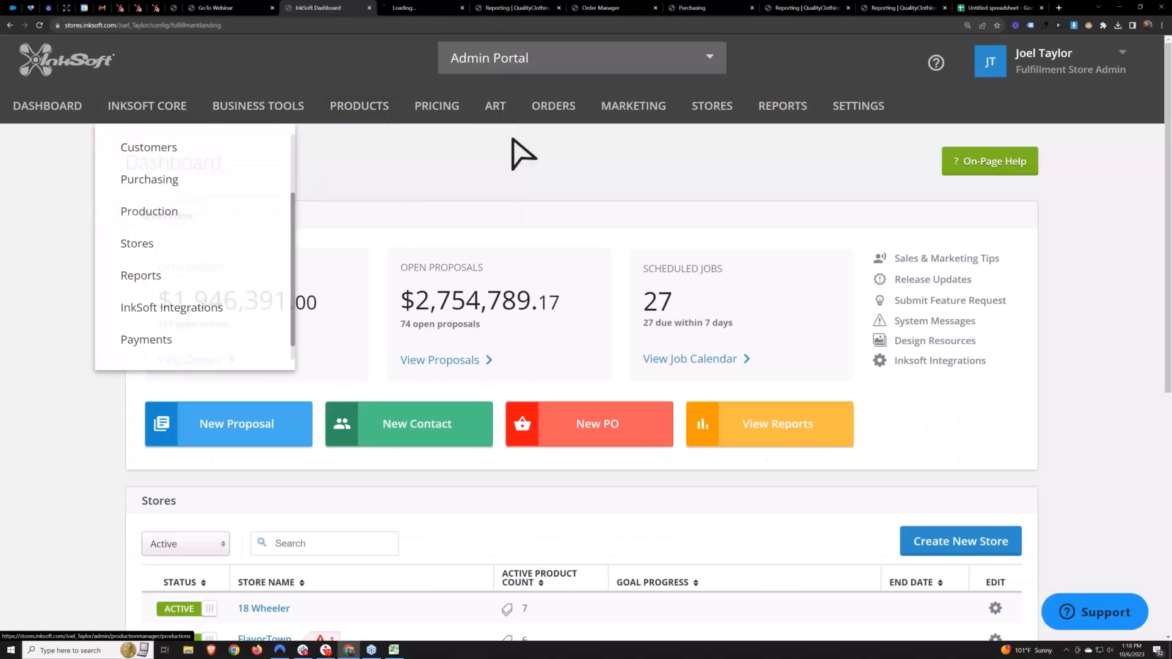
pyautogui.click(424, 8)
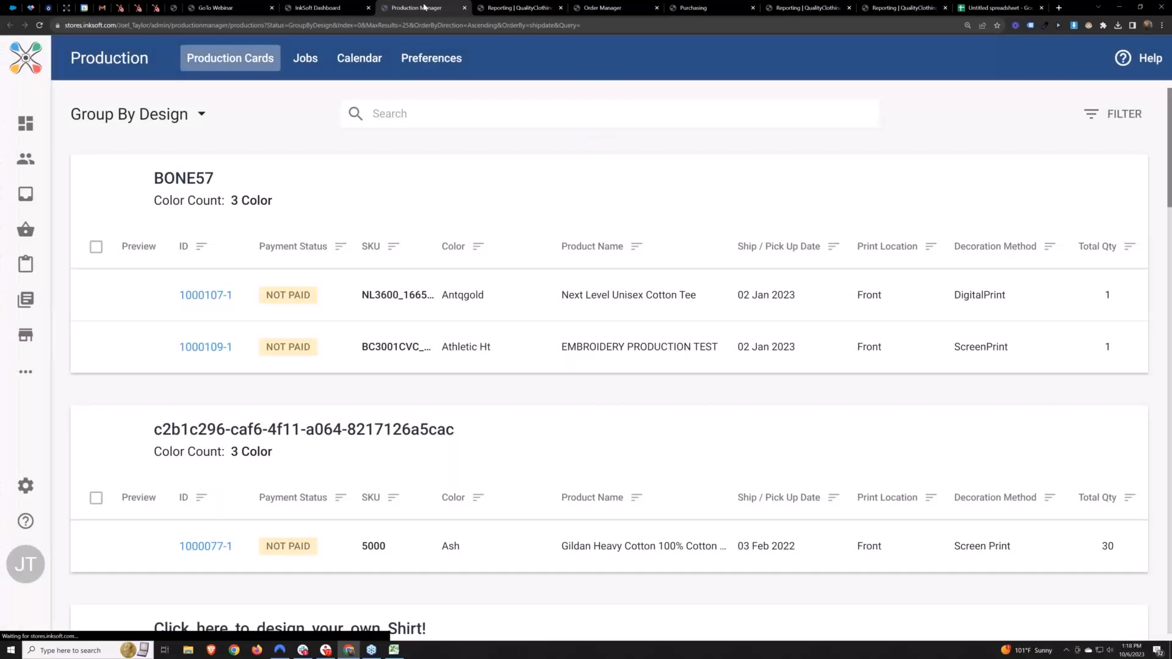
# Open the Quality Clothing order dated 12 Jul 2023 from the open orders in Order Manager
pyautogui.click(618, 8)
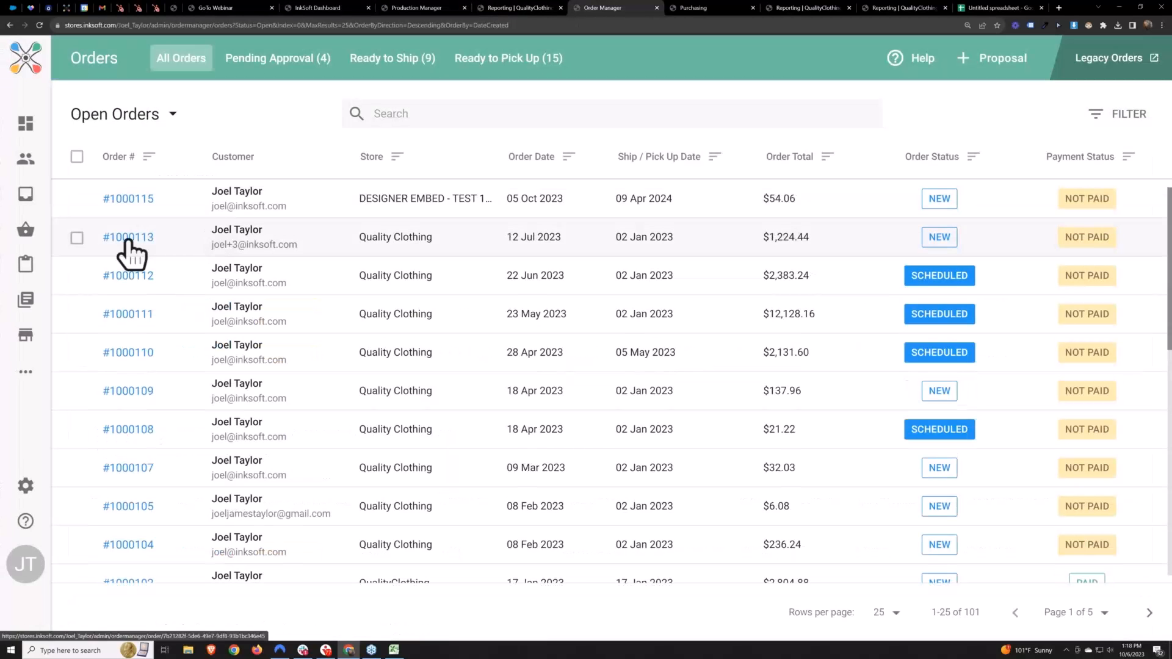
pyautogui.click(128, 251)
pyautogui.moveTo(265, 109); pyautogui.dragTo(220, 114)
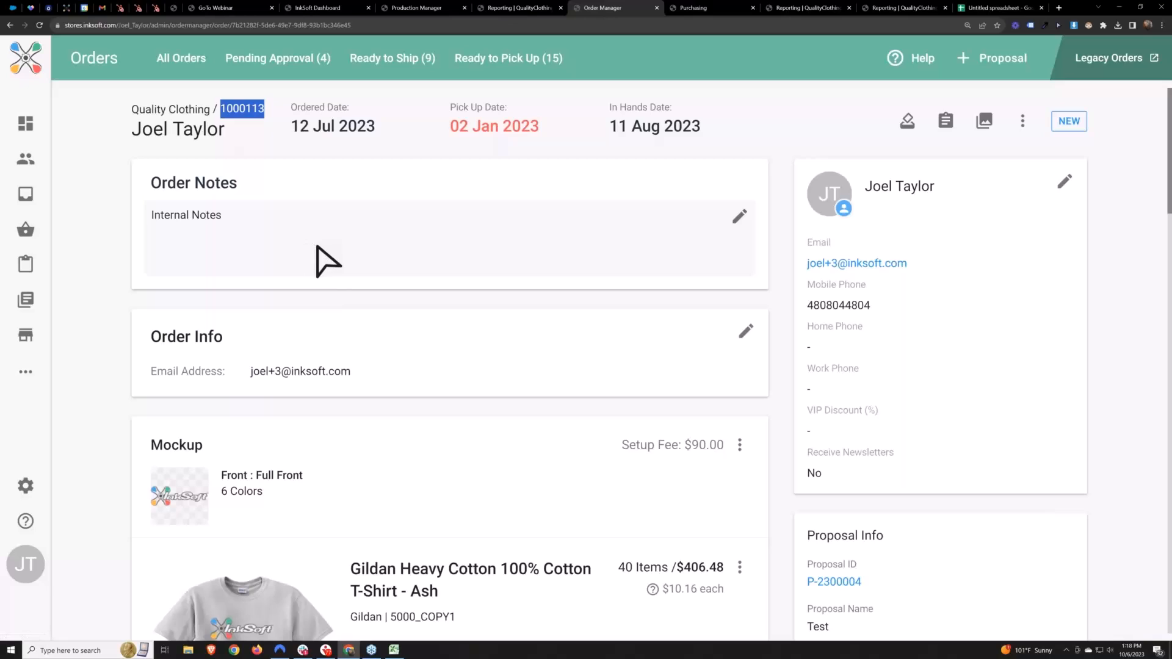
pyautogui.click(271, 136)
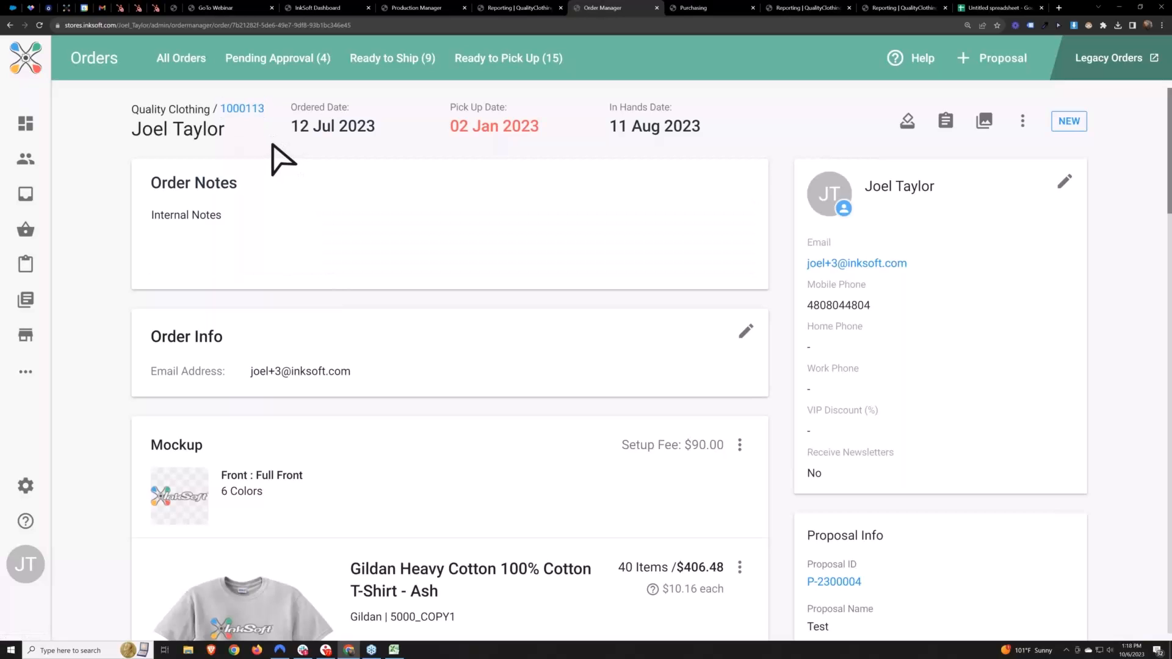
# Examine the receiving status and linked purchase order for each garment size in the order
pyautogui.scroll(-5, 311, 201)
pyautogui.moveTo(499, 354); pyautogui.dragTo(526, 481)
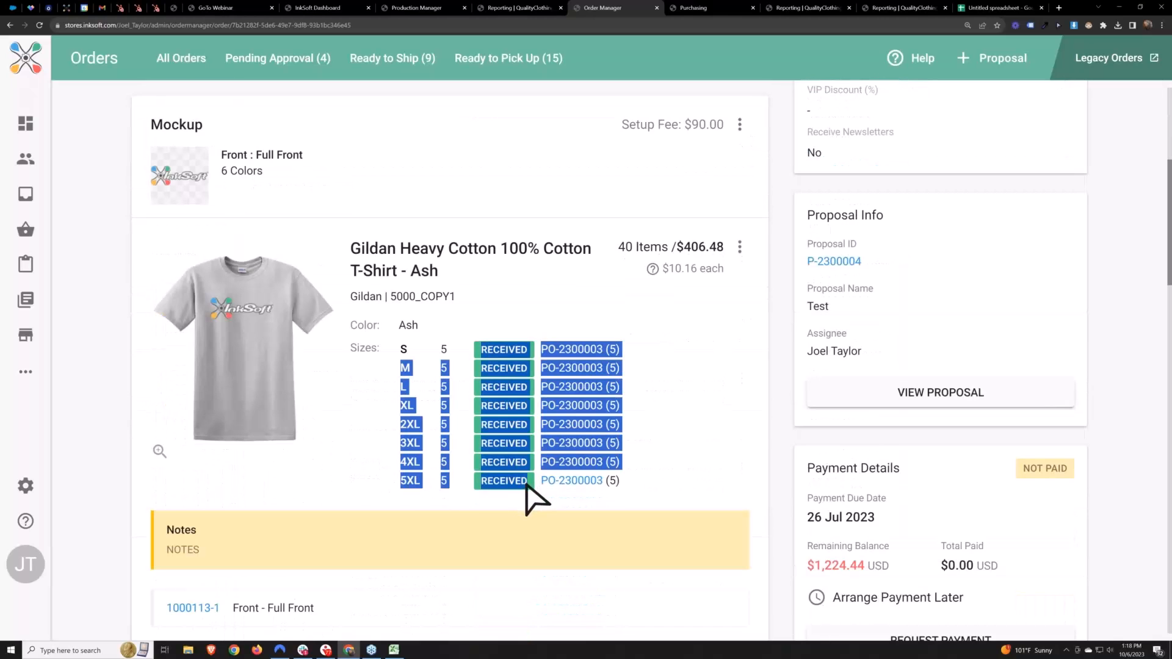
pyautogui.click(527, 485)
pyautogui.scroll(-1, 539, 351)
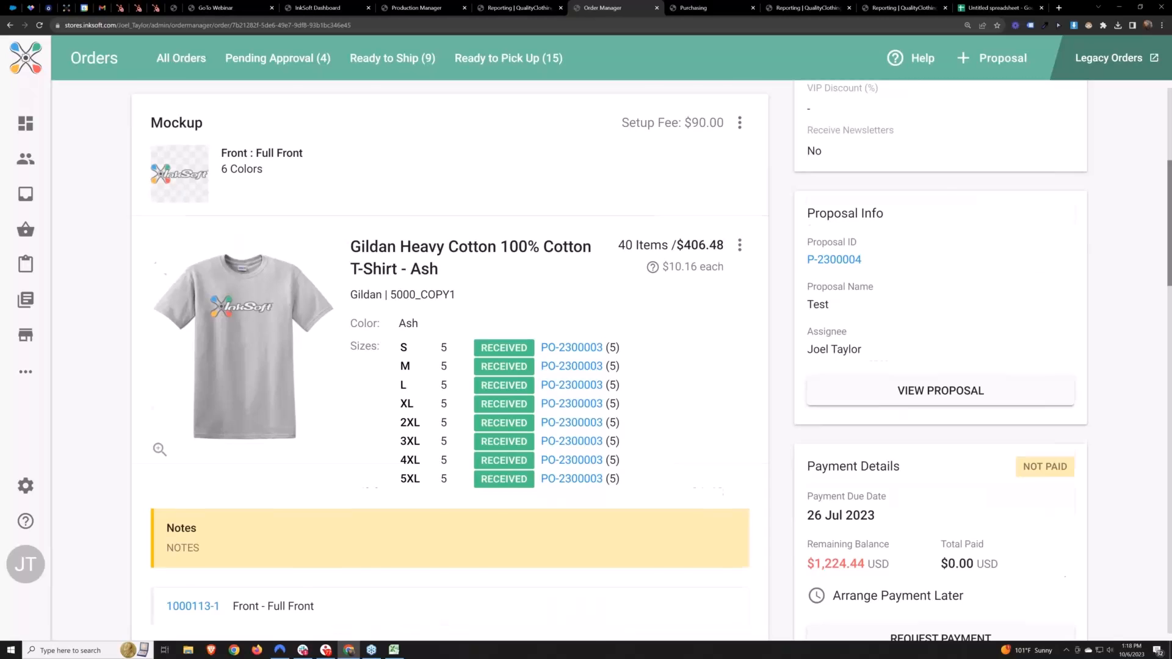
pyautogui.scroll(-3, 701, 375)
pyautogui.scroll(4, 701, 374)
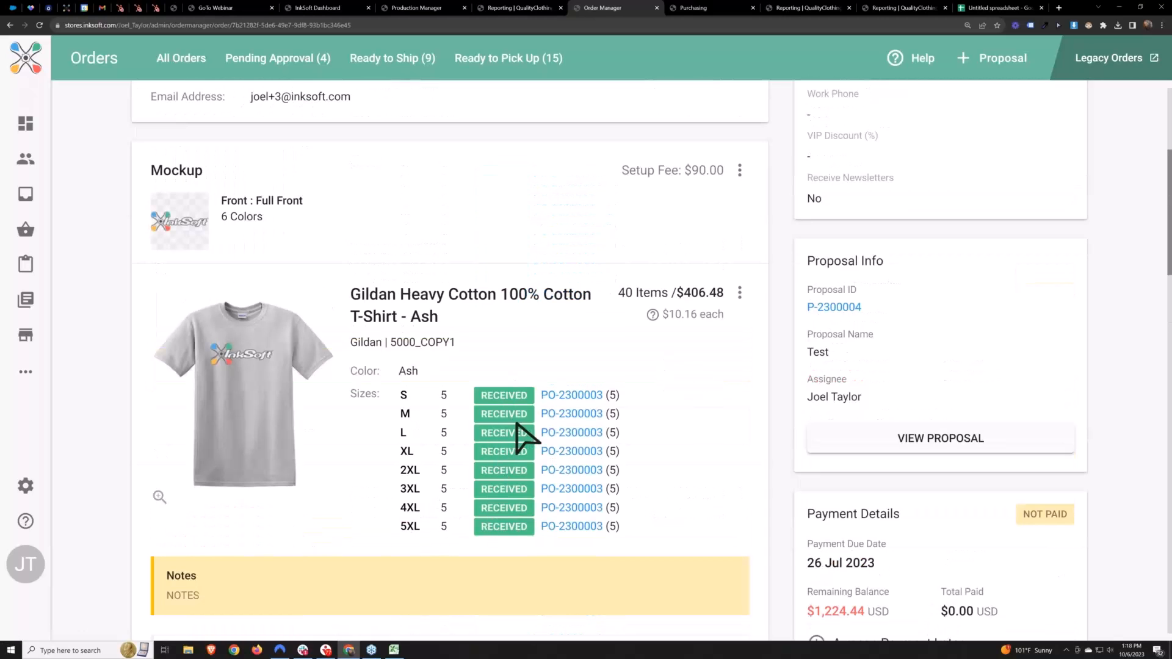
pyautogui.scroll(3, 523, 440)
pyautogui.scroll(1, 395, 384)
# Copy the order number and search for it among the production cards in a freshly opened Production tab
pyautogui.doubleClick(241, 109)
pyautogui.hotkey('ctrl', 'c')
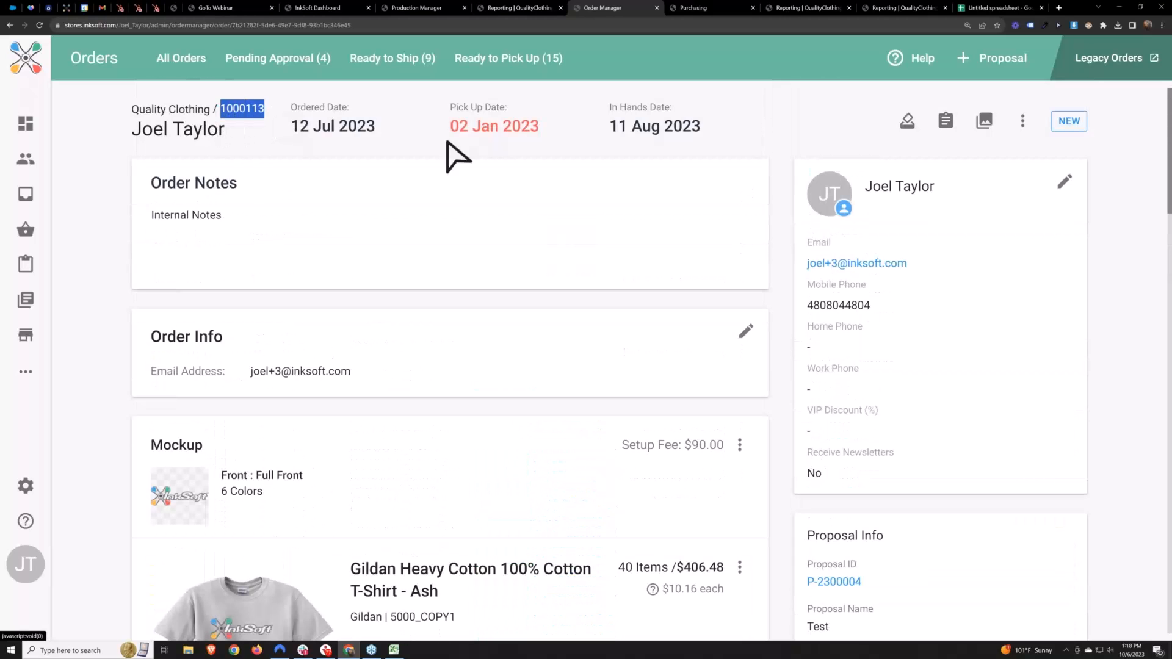
pyautogui.click(417, 7)
pyautogui.click(464, 7)
pyautogui.click(318, 7)
pyautogui.moveTo(148, 106)
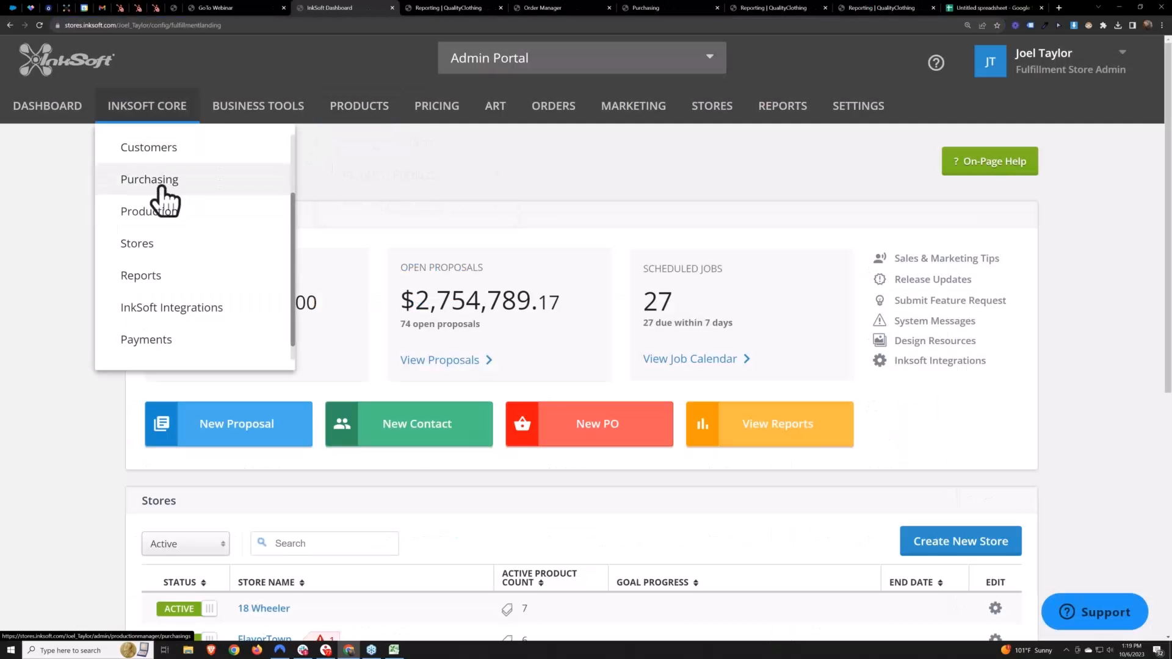
pyautogui.click(160, 211)
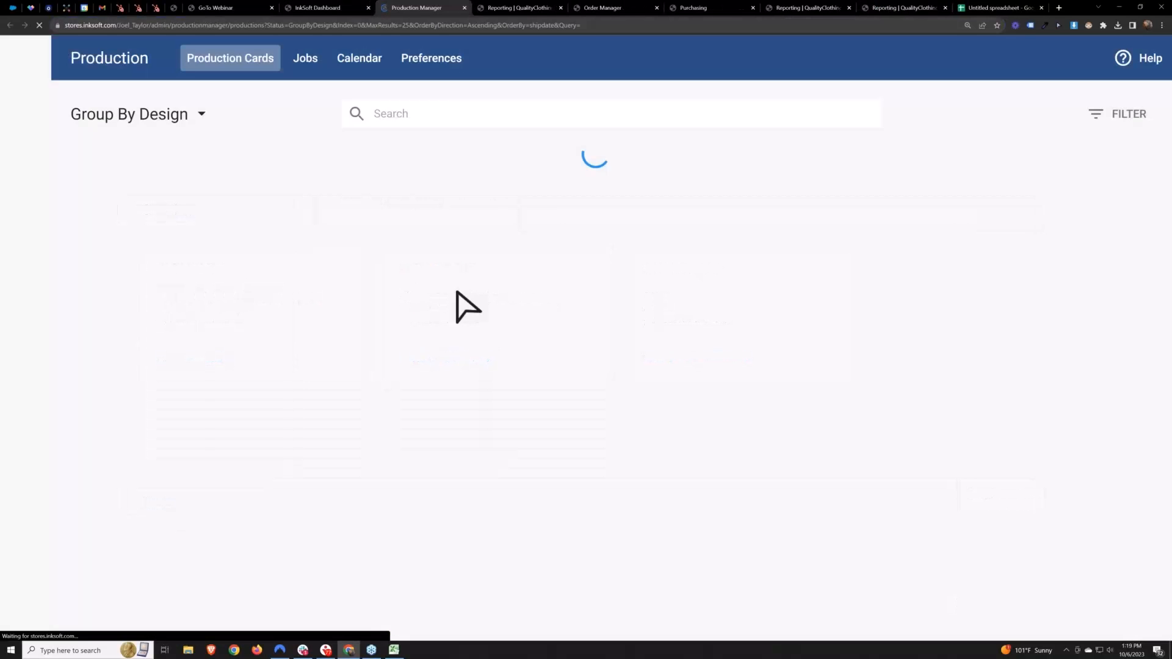
pyautogui.hotkey('ctrl', 'v')
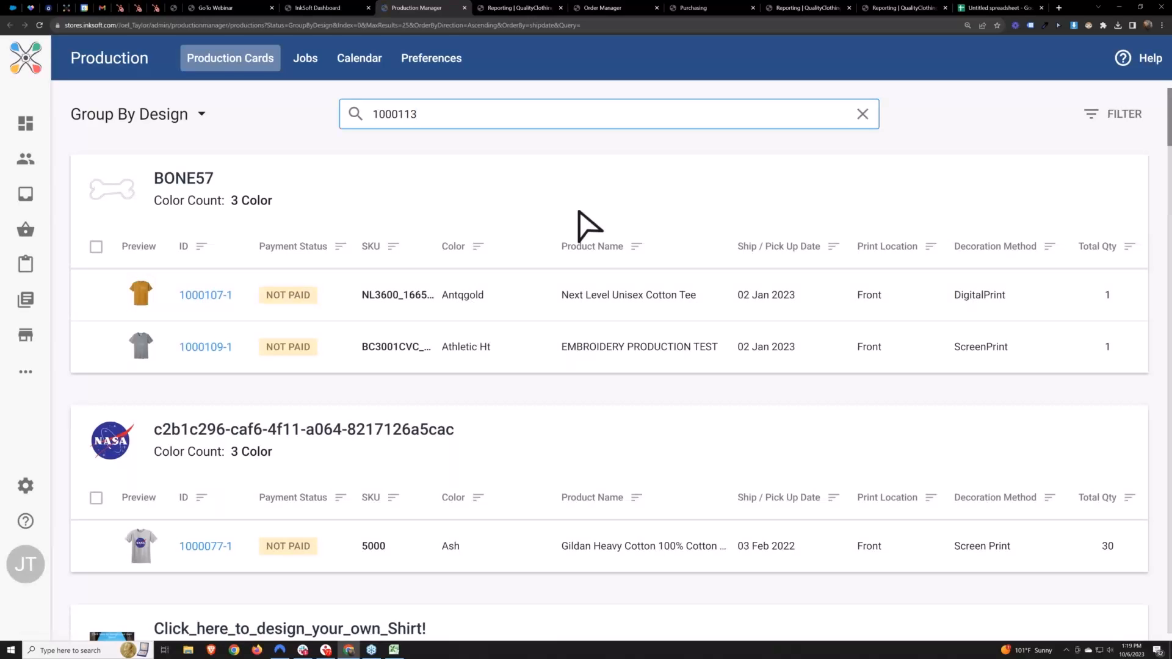
pyautogui.press('Return')
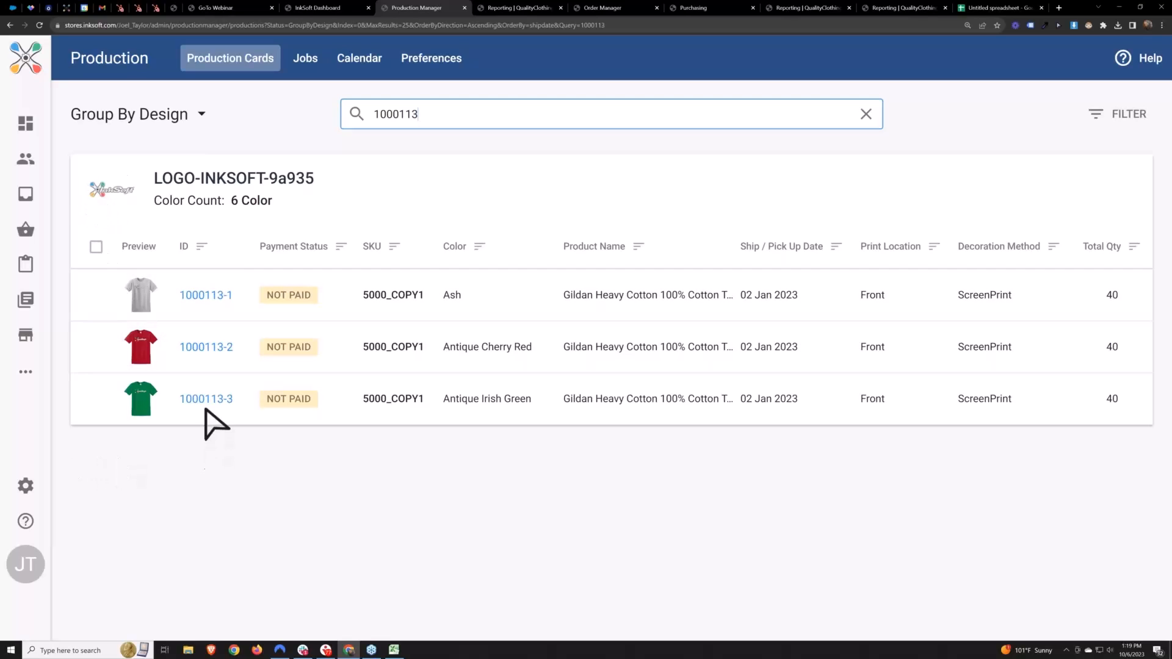
# Set up a job for all three production cards with the Screen Print workflow, named TEST and scheduled for 09 Oct 2023
pyautogui.click(96, 247)
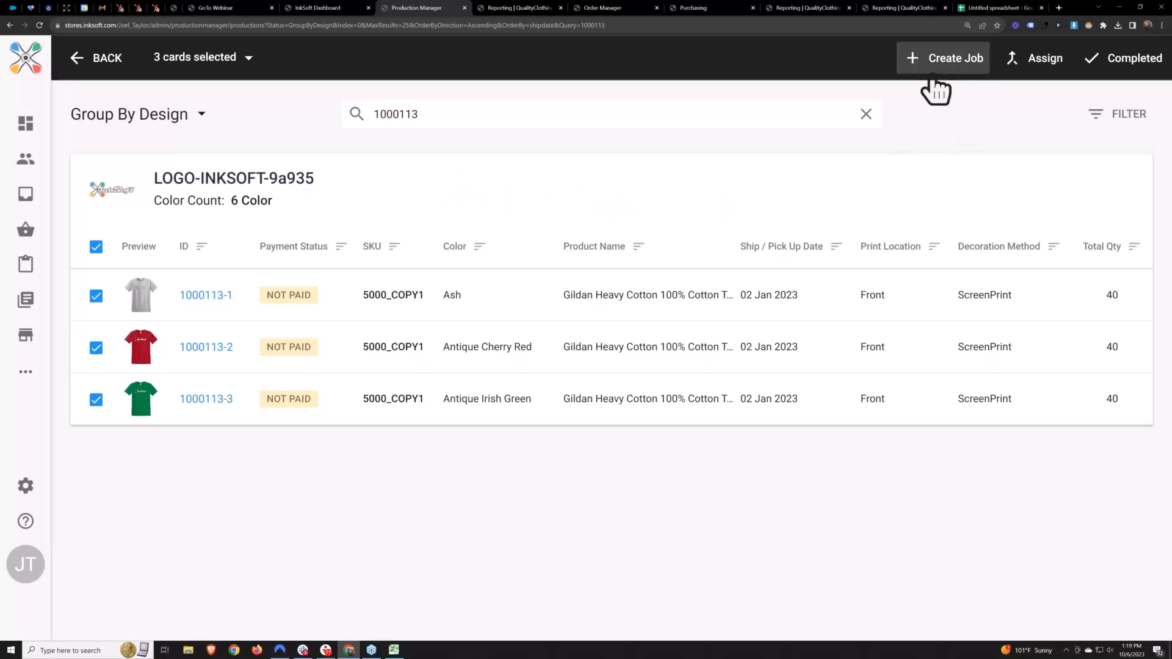
pyautogui.click(955, 68)
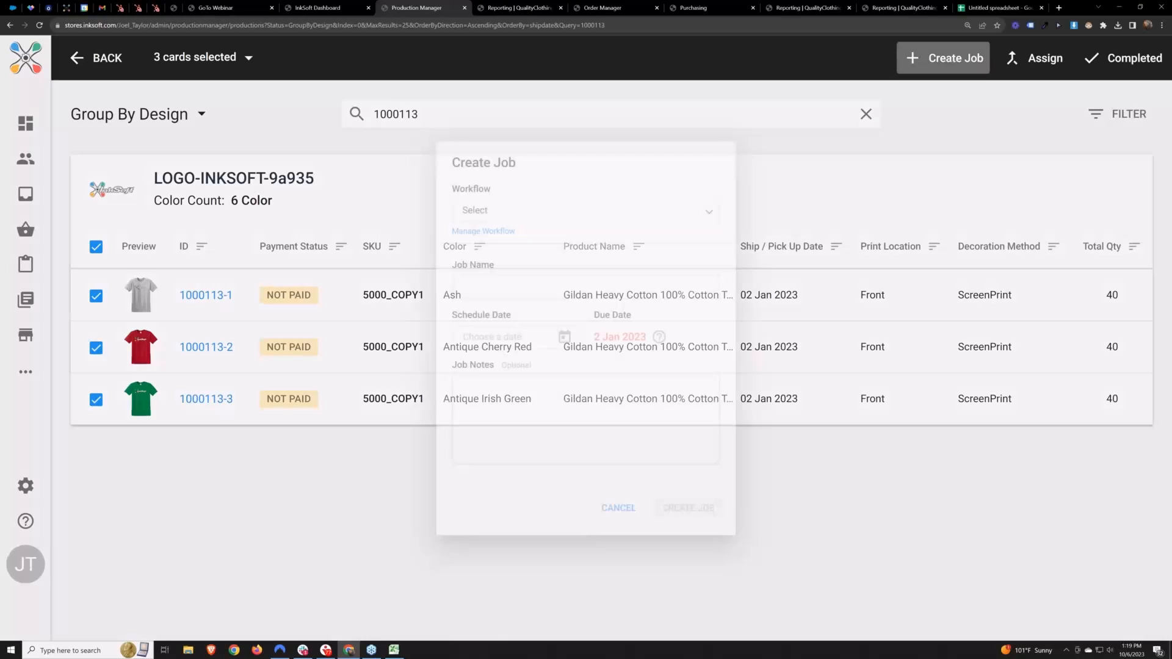
pyautogui.click(537, 182)
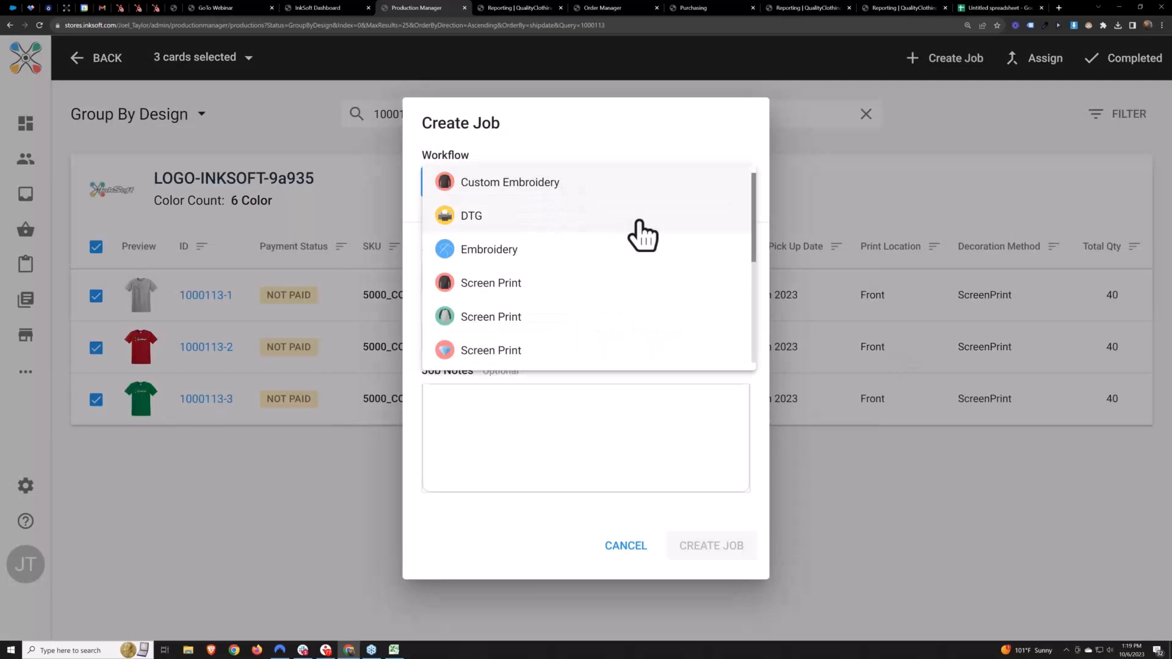
pyautogui.click(473, 286)
pyautogui.click(476, 270)
pyautogui.write('TEST')
pyautogui.click(581, 249)
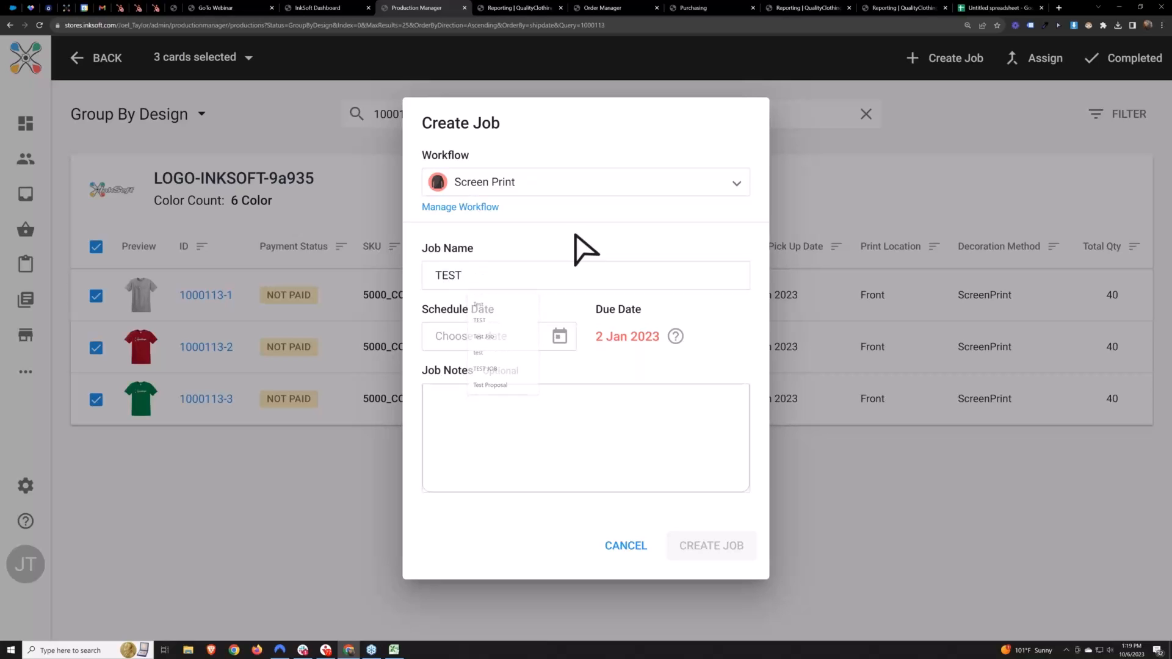
pyautogui.click(557, 337)
pyautogui.click(521, 360)
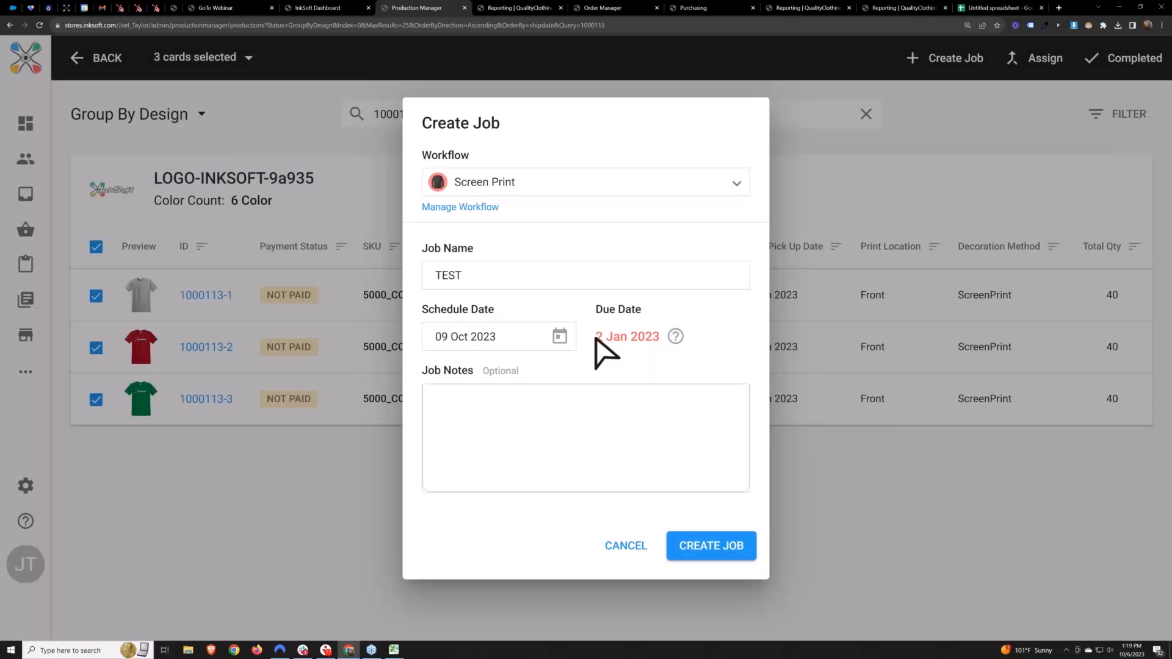
# Check the due date shown beside the job's schedule date
pyautogui.moveTo(597, 339); pyautogui.dragTo(662, 337)
pyautogui.click(629, 356)
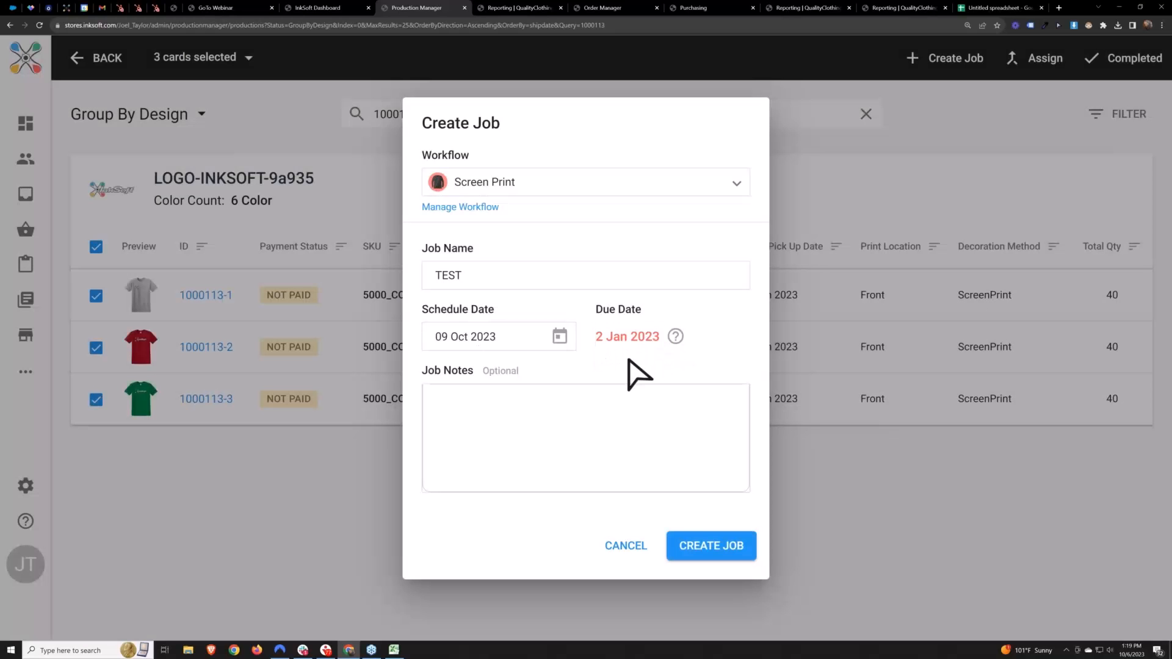
pyautogui.tripleClick(598, 338)
pyautogui.moveTo(596, 310); pyautogui.dragTo(646, 312)
pyautogui.click(605, 342)
pyautogui.tripleClick(597, 339)
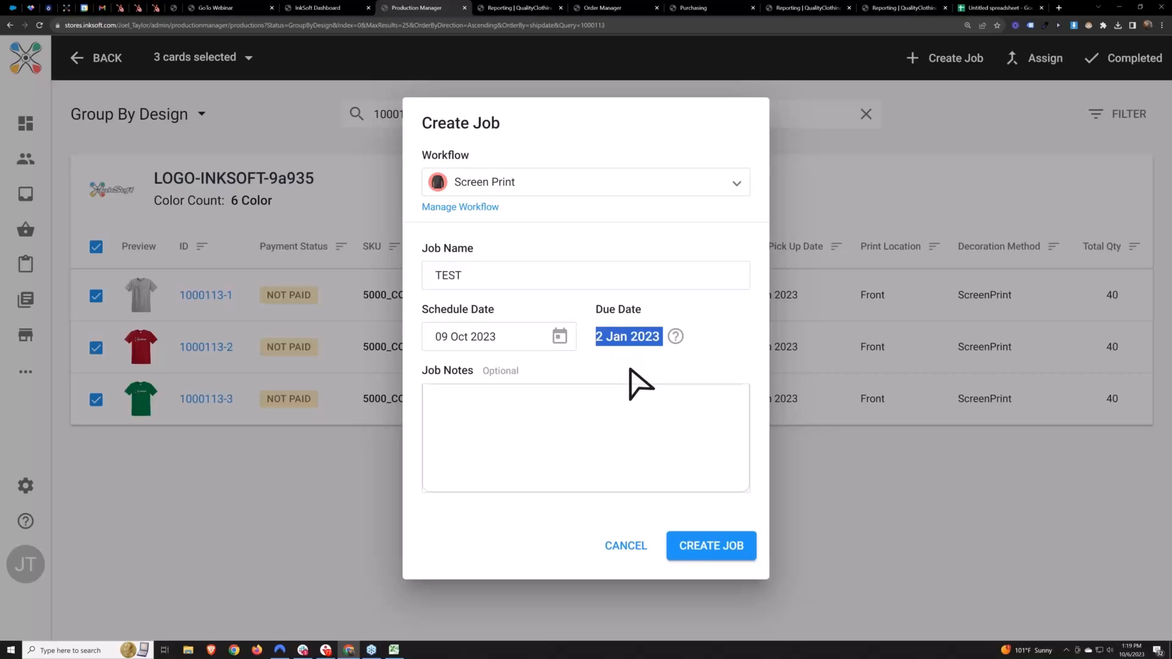
pyautogui.click(628, 366)
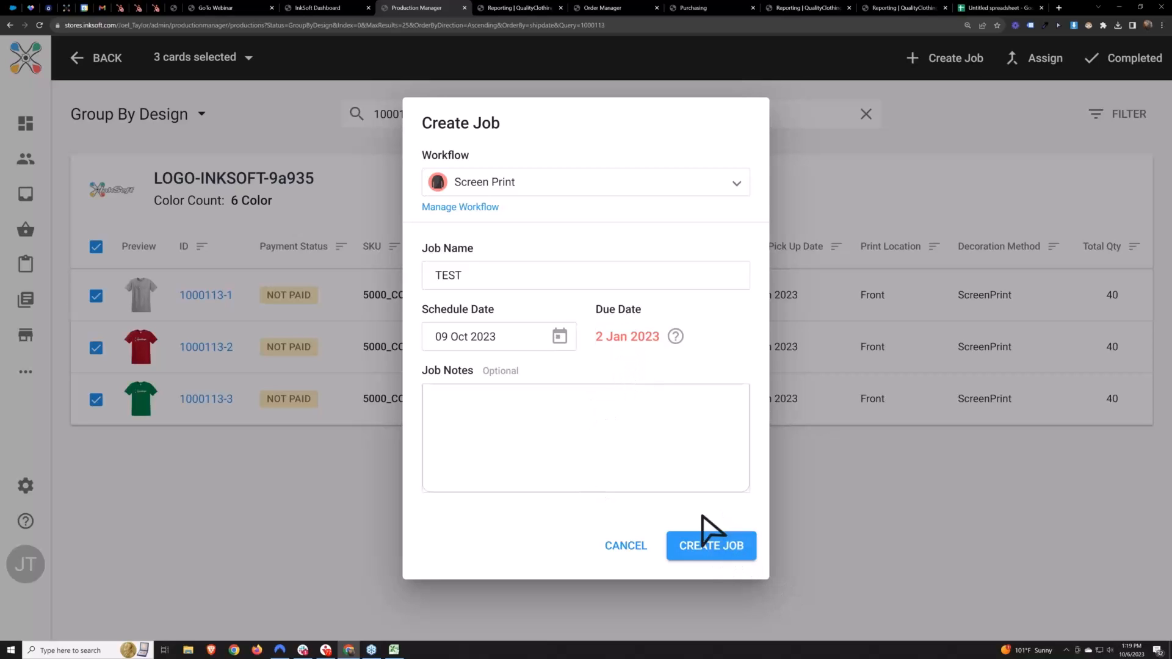
# Create the job with its schedule date past the due date, and dismiss the notification
pyautogui.click(720, 547)
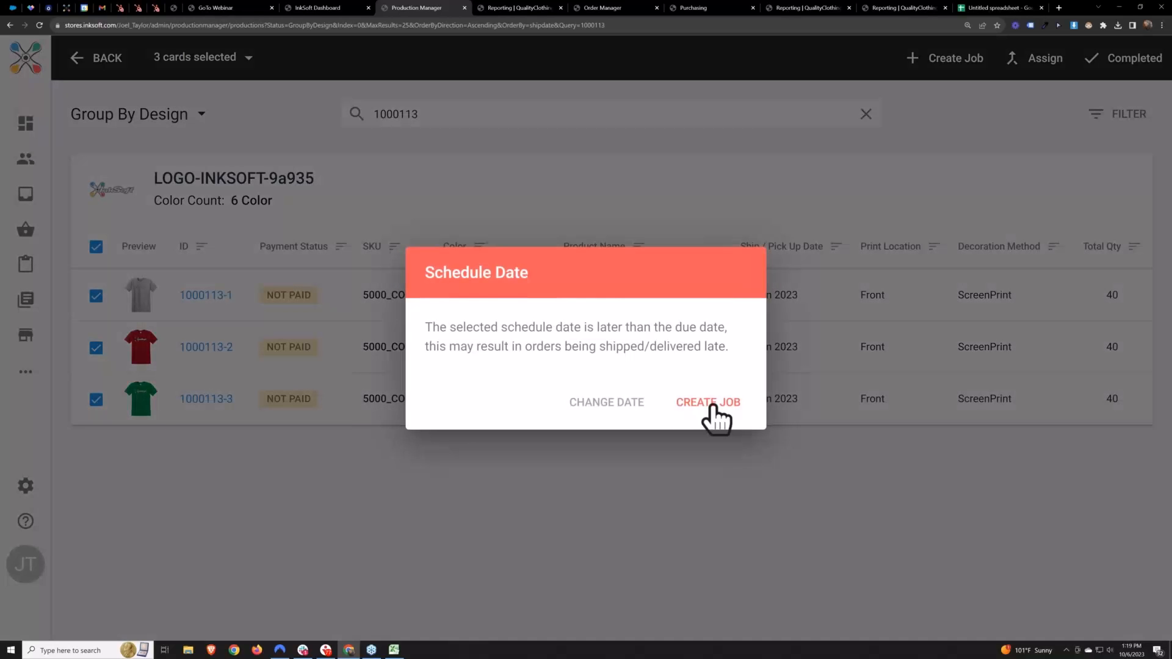
pyautogui.click(707, 401)
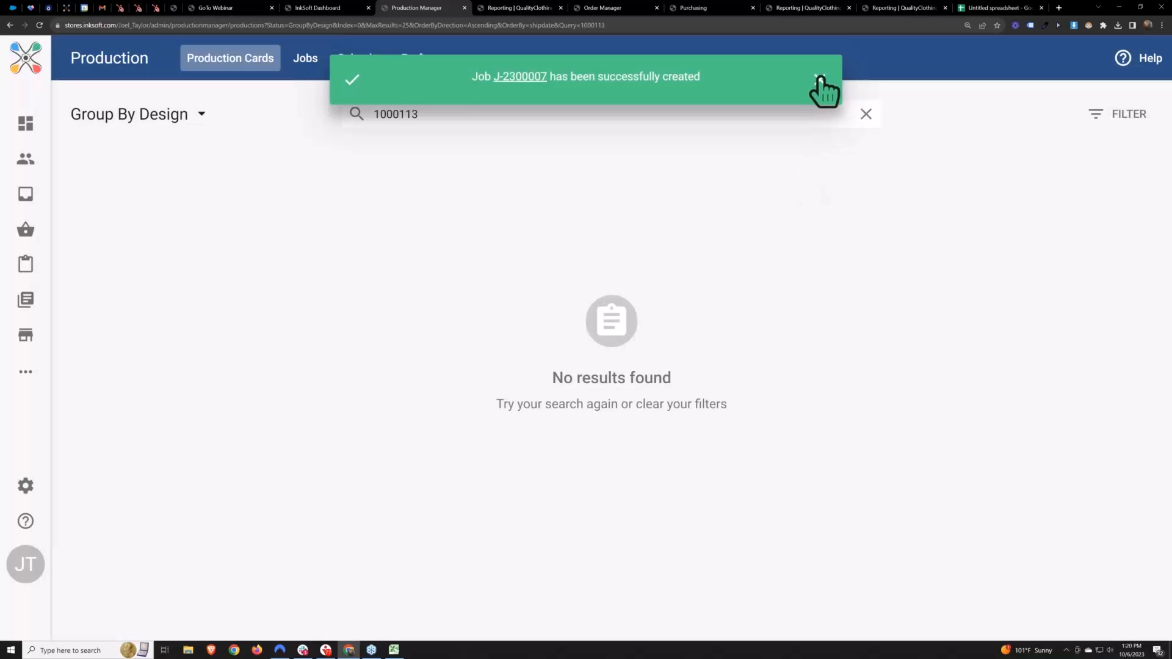
pyautogui.click(821, 80)
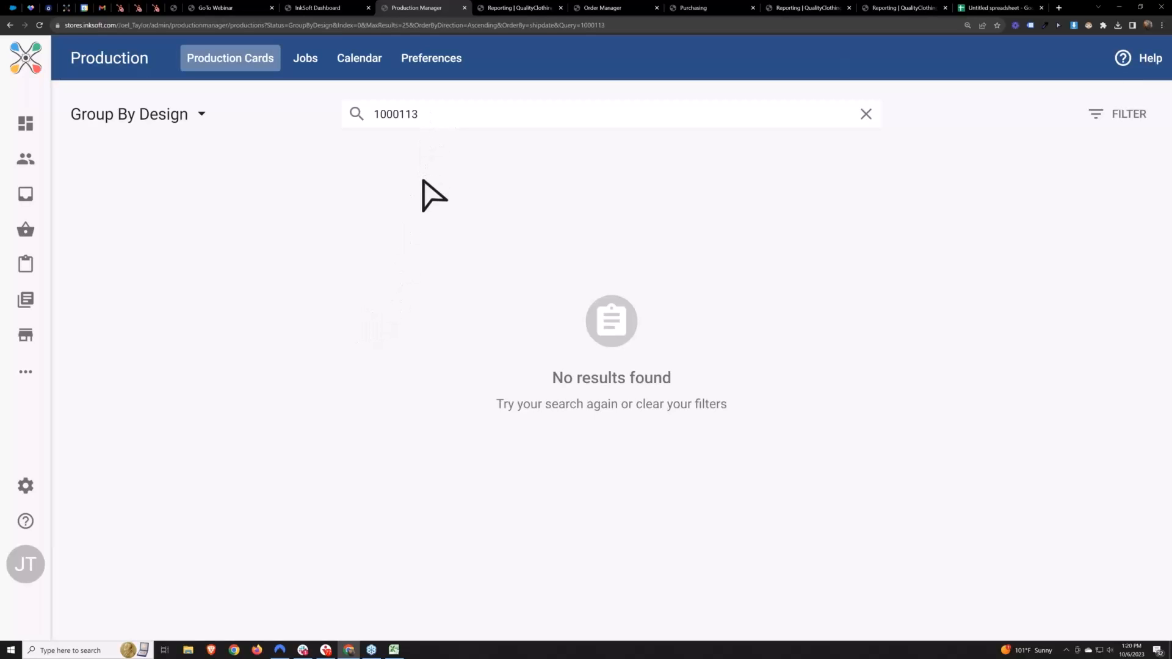
# Review the grouping options for production cards, and clear the order number search to list all cards again
pyautogui.click(201, 114)
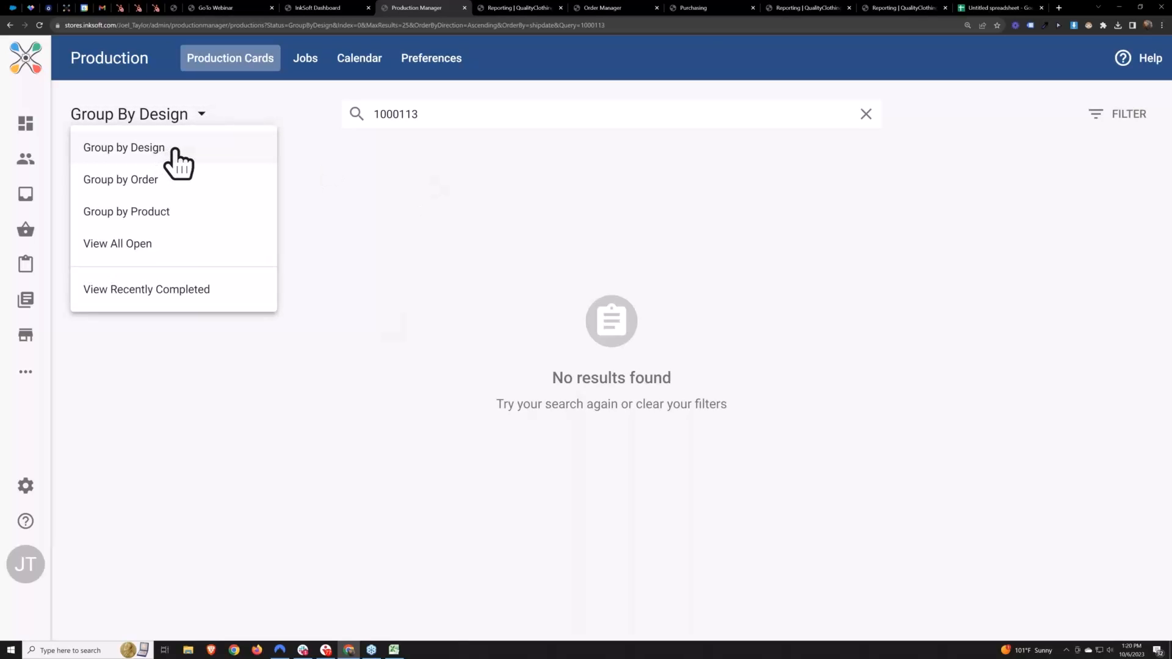
pyautogui.click(438, 186)
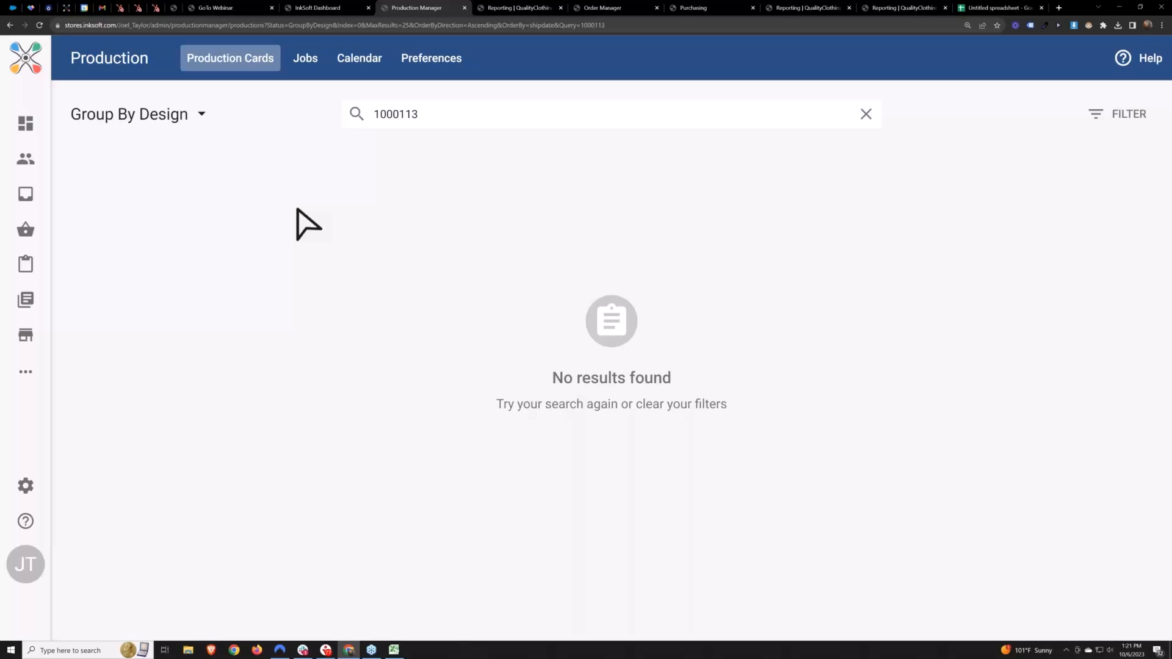
pyautogui.doubleClick(370, 127)
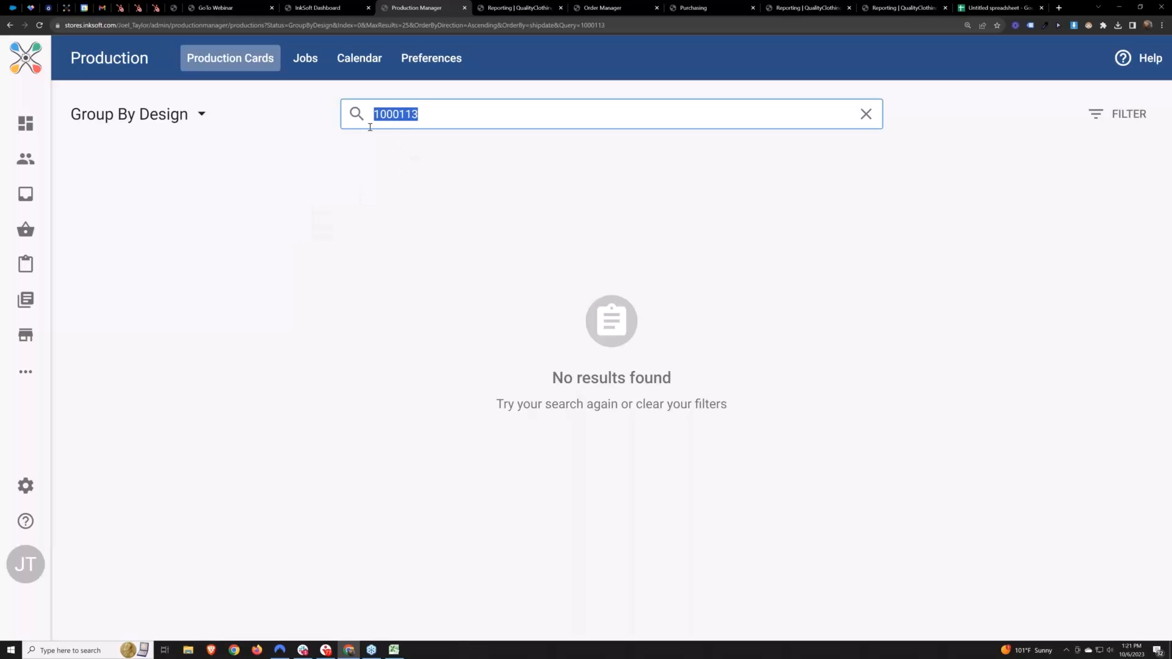
pyautogui.press('BackSpace')
pyautogui.press('Return')
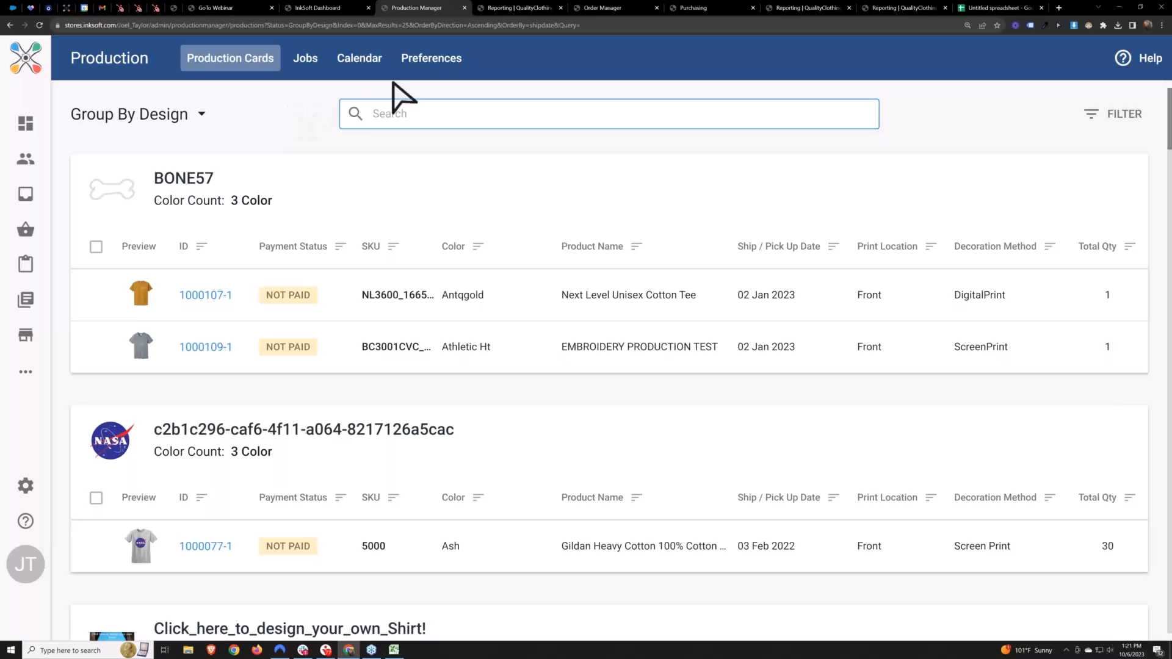
# Review the list of production workflows in the preferences, including the DTG workflow
pyautogui.click(429, 59)
pyautogui.scroll(-3, 458, 267)
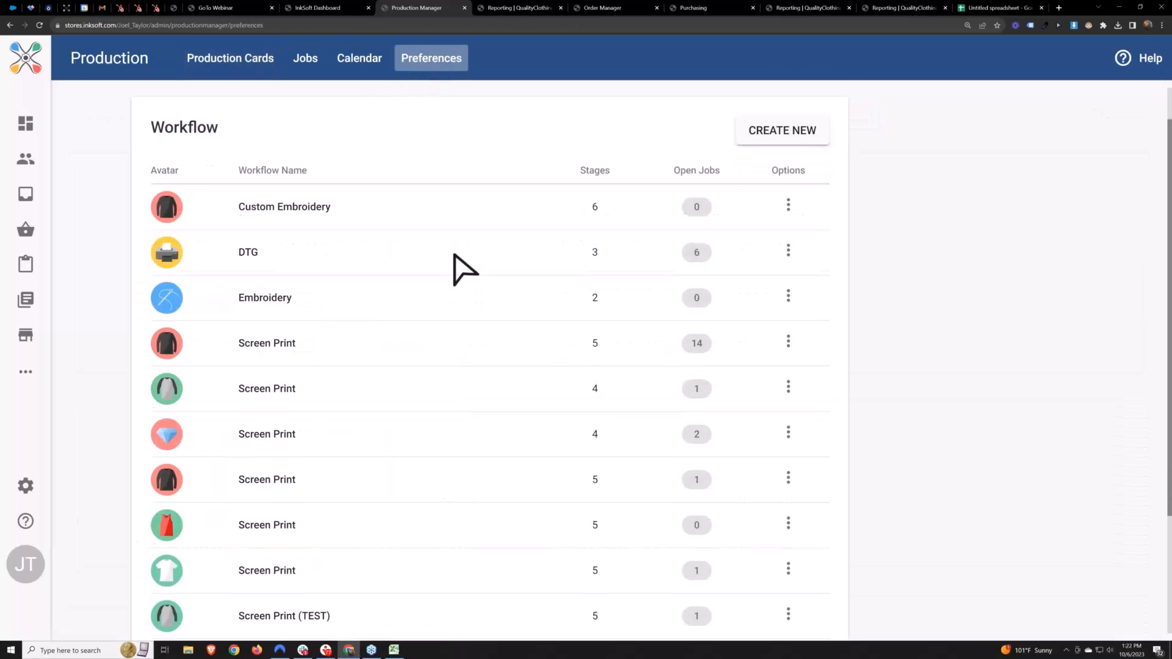
pyautogui.doubleClick(269, 251)
pyautogui.doubleClick(260, 205)
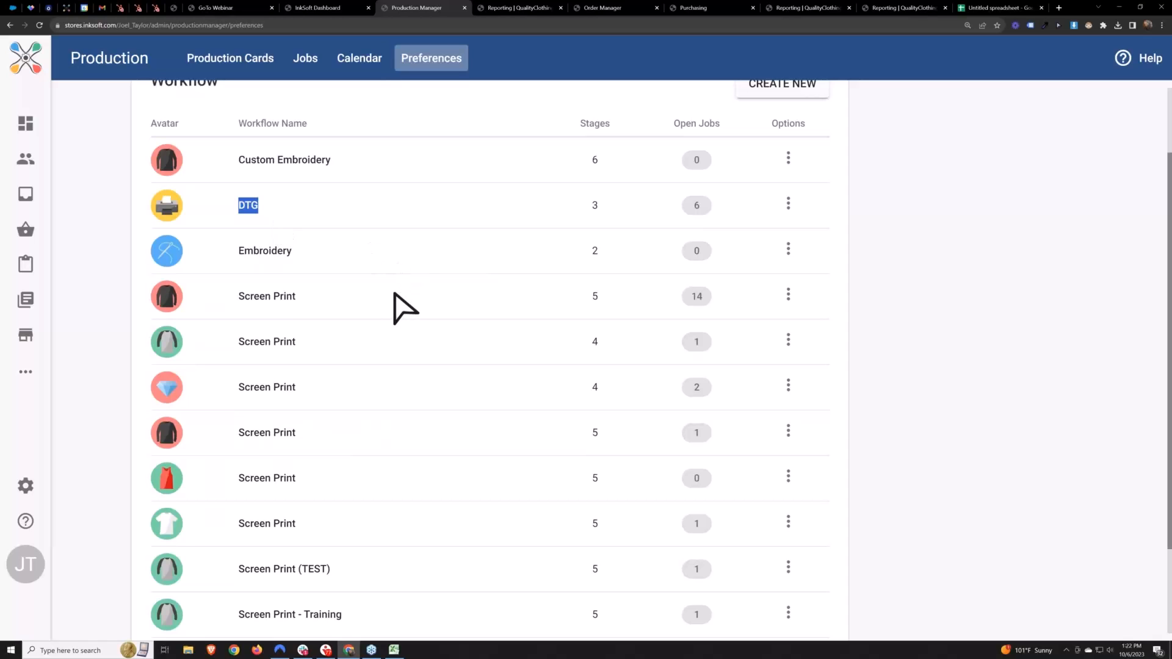
pyautogui.scroll(1, 378, 275)
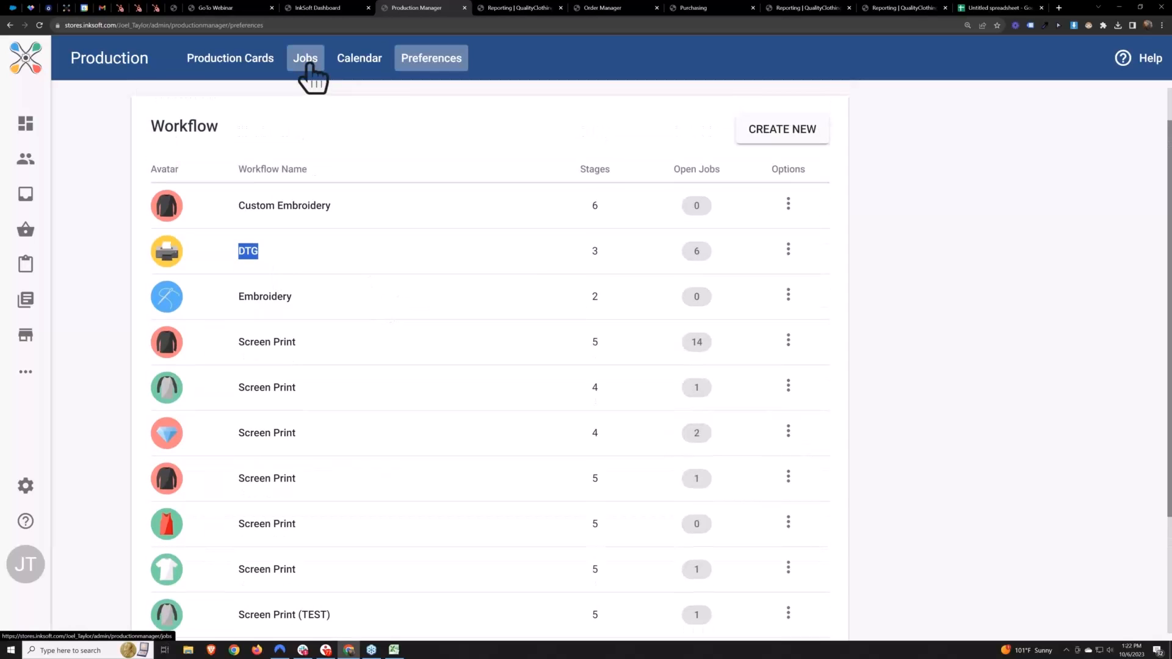
# Open the newly created TEST job from the list of open jobs
pyautogui.click(309, 68)
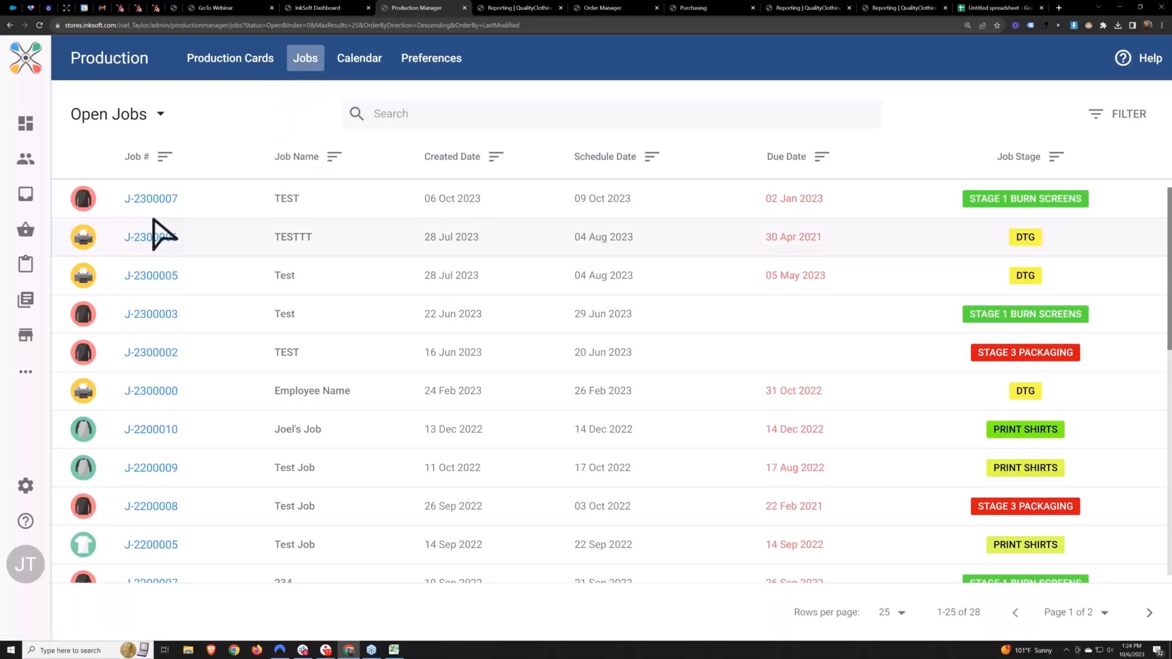
pyautogui.doubleClick(282, 200)
pyautogui.moveTo(492, 215); pyautogui.dragTo(427, 207)
pyautogui.click(251, 135)
pyautogui.click(153, 200)
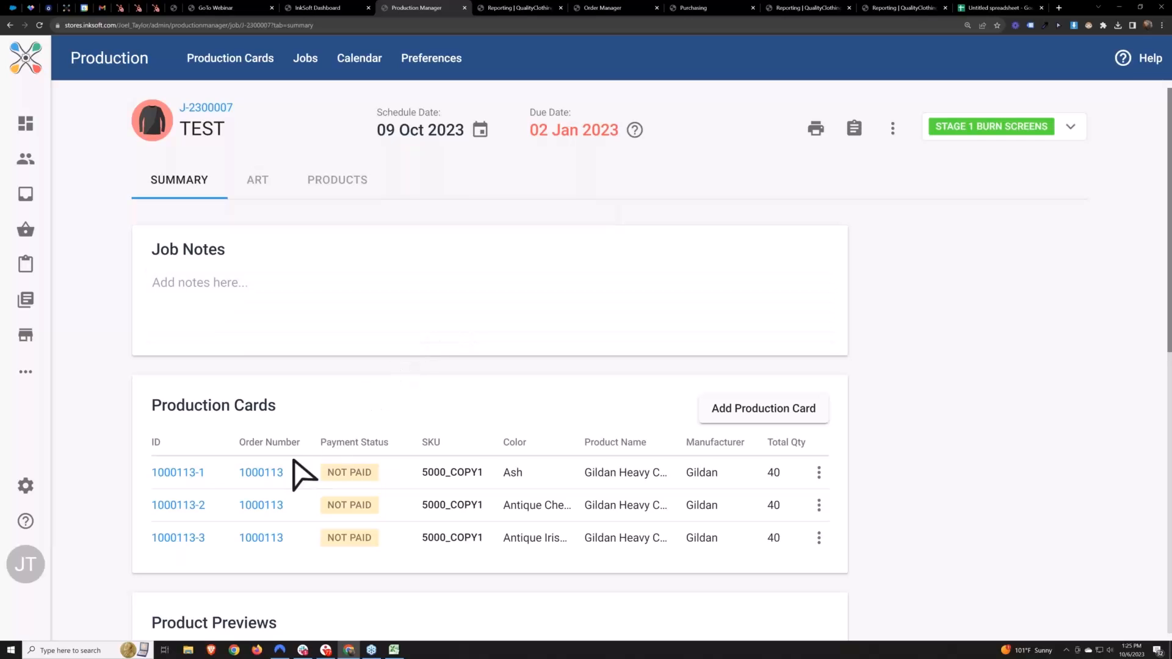
# Examine the job's linked order number, its work order options, and the additional job actions such as downloading the render package
pyautogui.moveTo(287, 474); pyautogui.dragTo(240, 476)
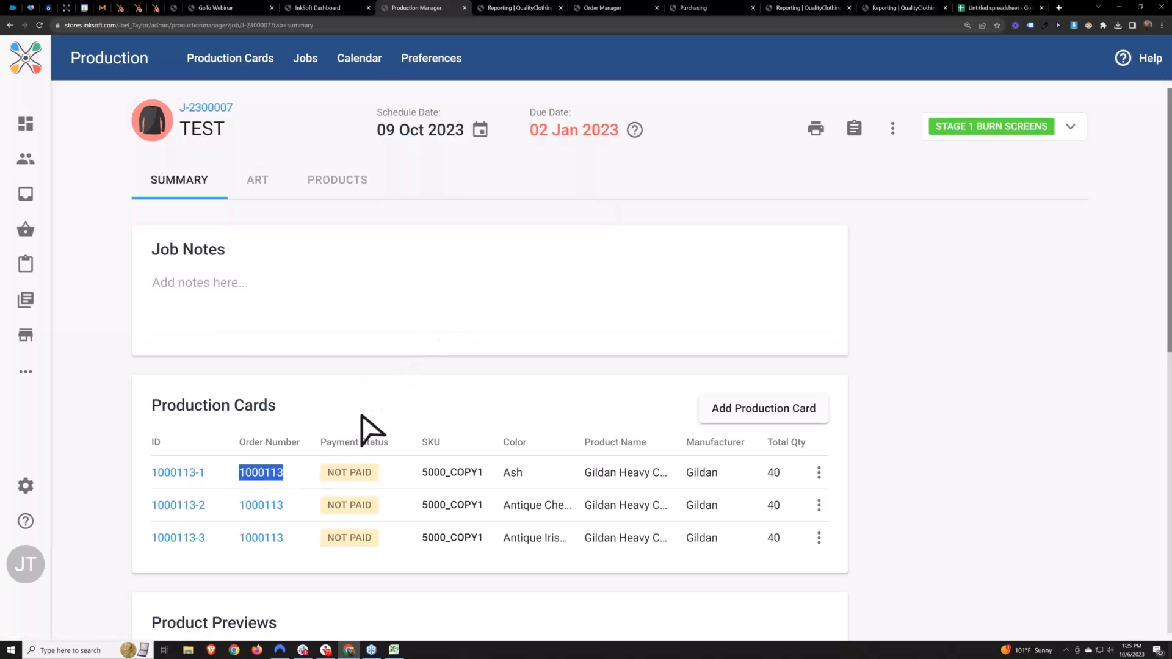
pyautogui.click(402, 368)
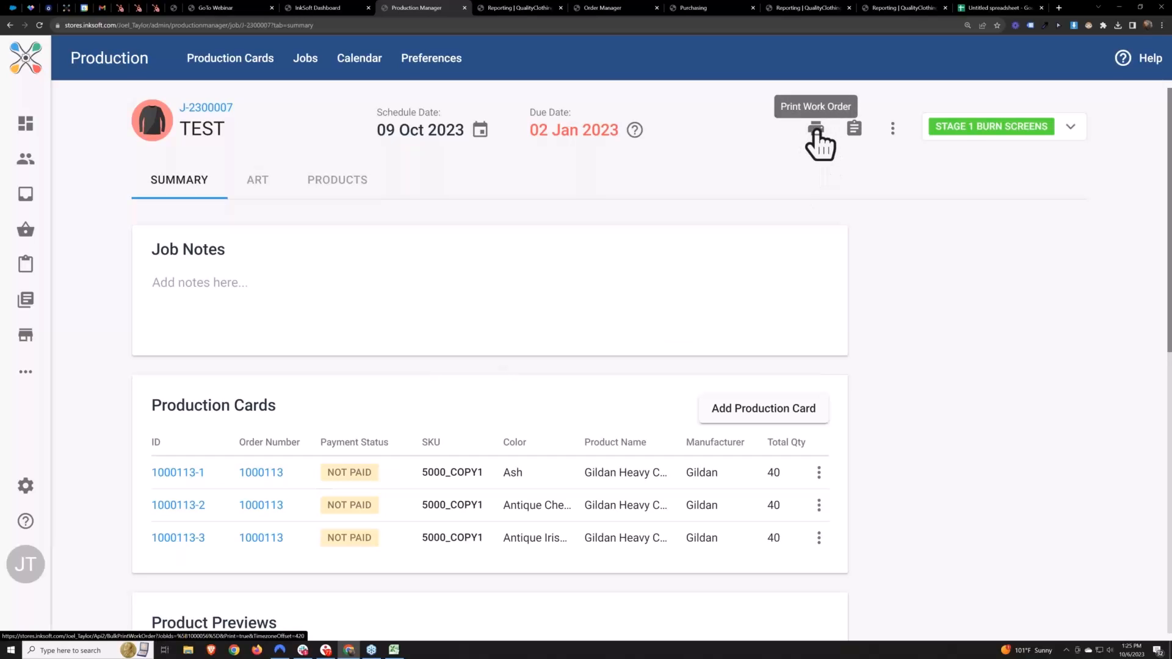
pyautogui.moveTo(288, 482); pyautogui.dragTo(234, 479)
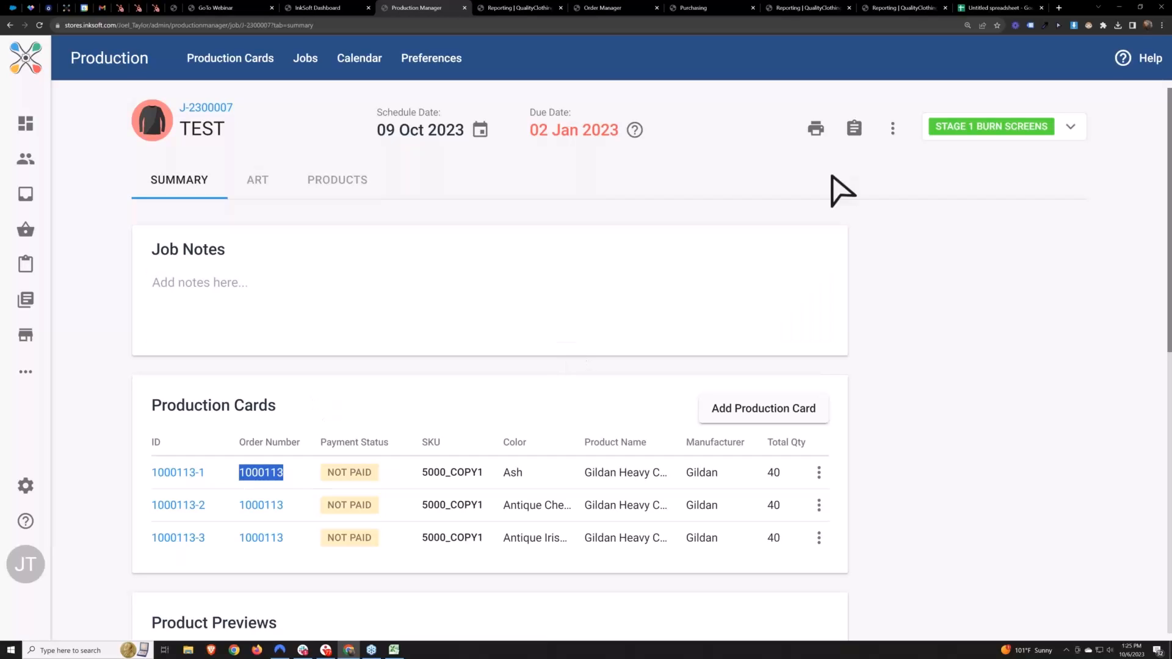
pyautogui.click(820, 204)
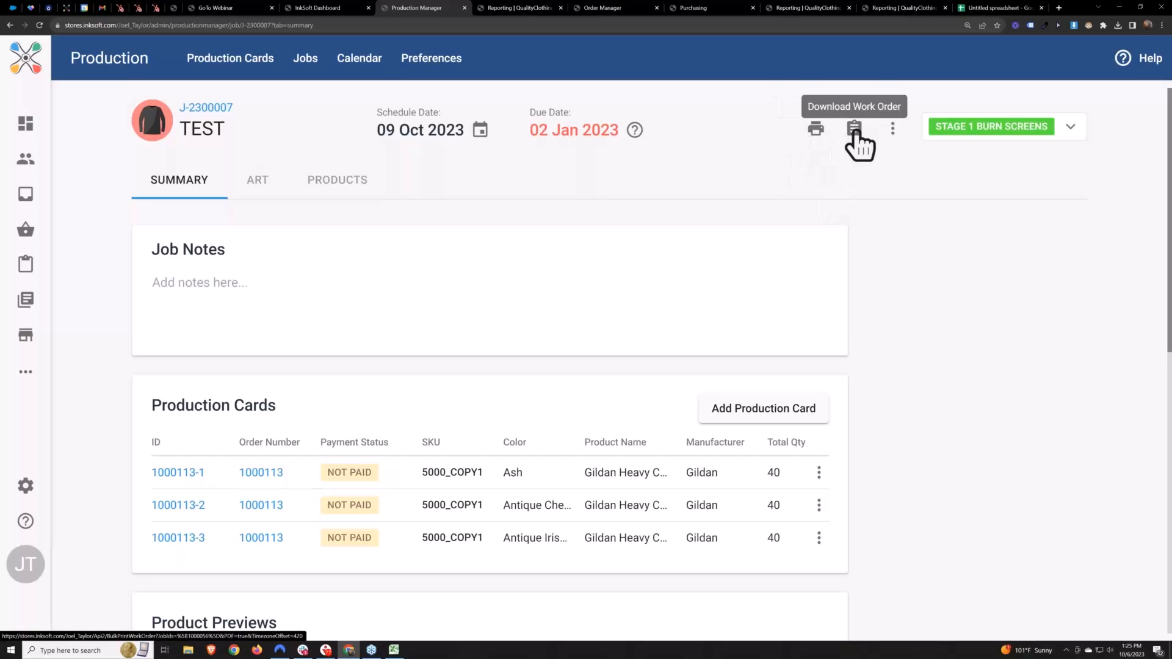
pyautogui.click(893, 129)
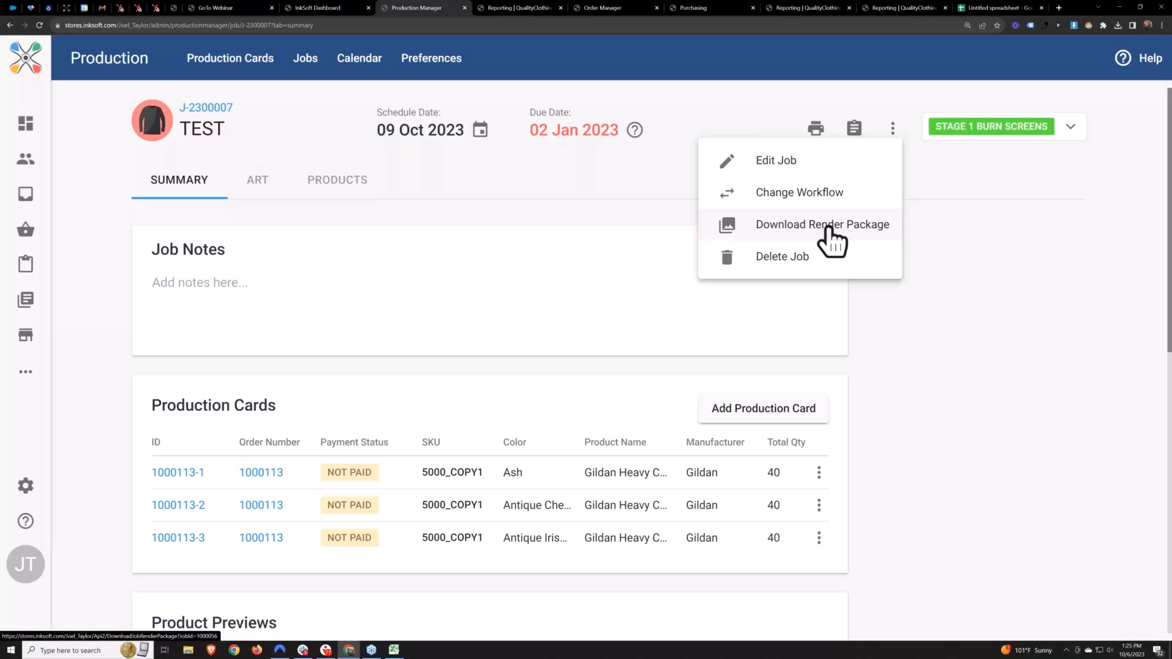
pyautogui.click(992, 245)
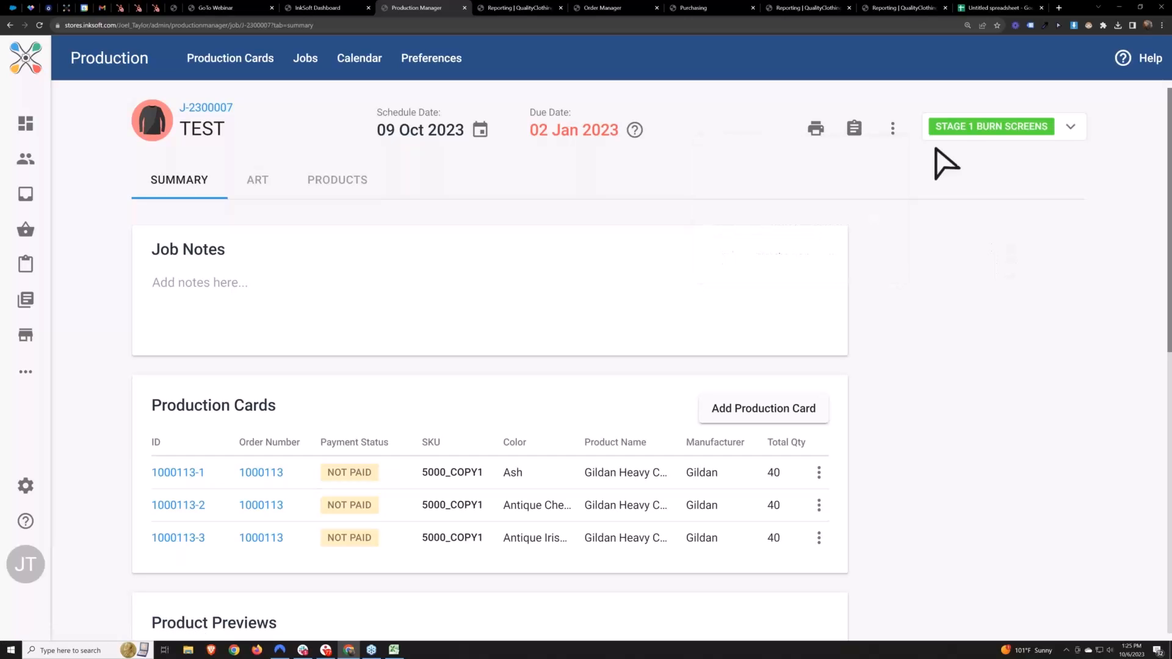
# Advance the TEST job to the Pre-Press Approve stage and then to Stage 2 Screen Print
pyautogui.click(1032, 127)
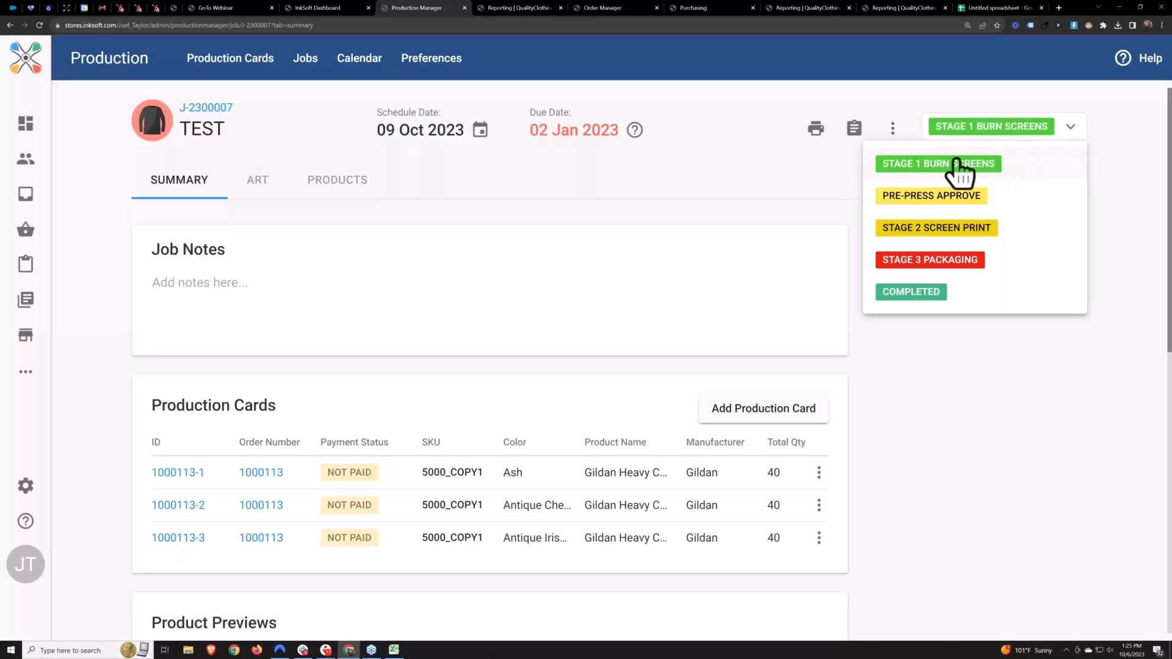
pyautogui.click(923, 197)
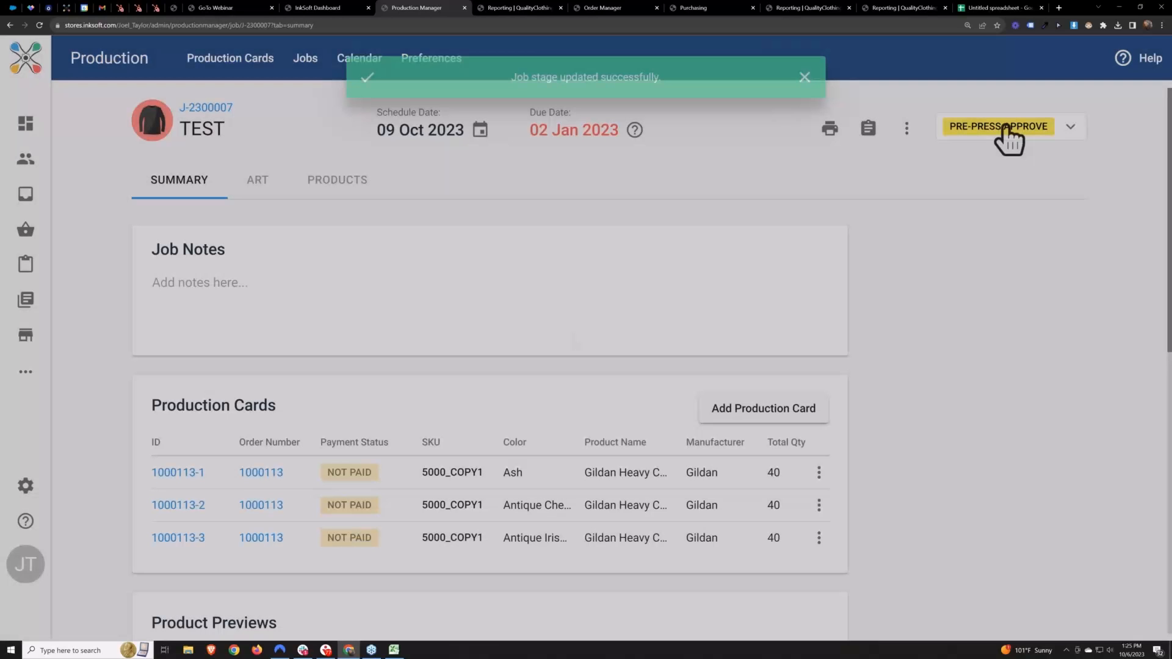
pyautogui.click(1006, 128)
pyautogui.click(971, 353)
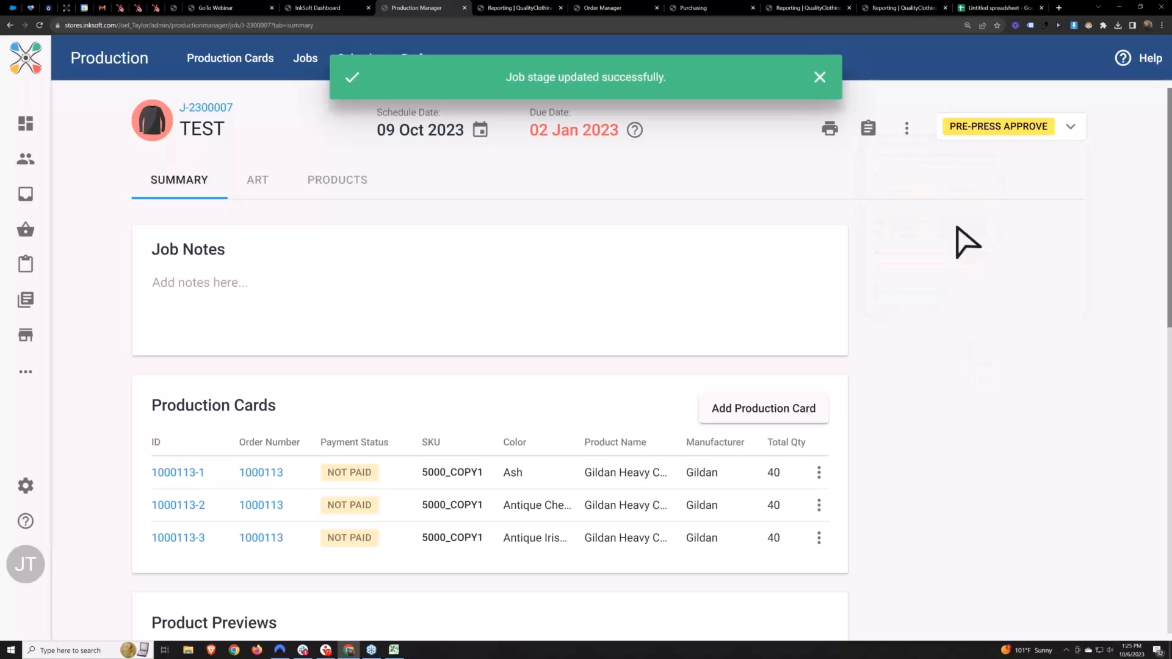
pyautogui.click(1004, 129)
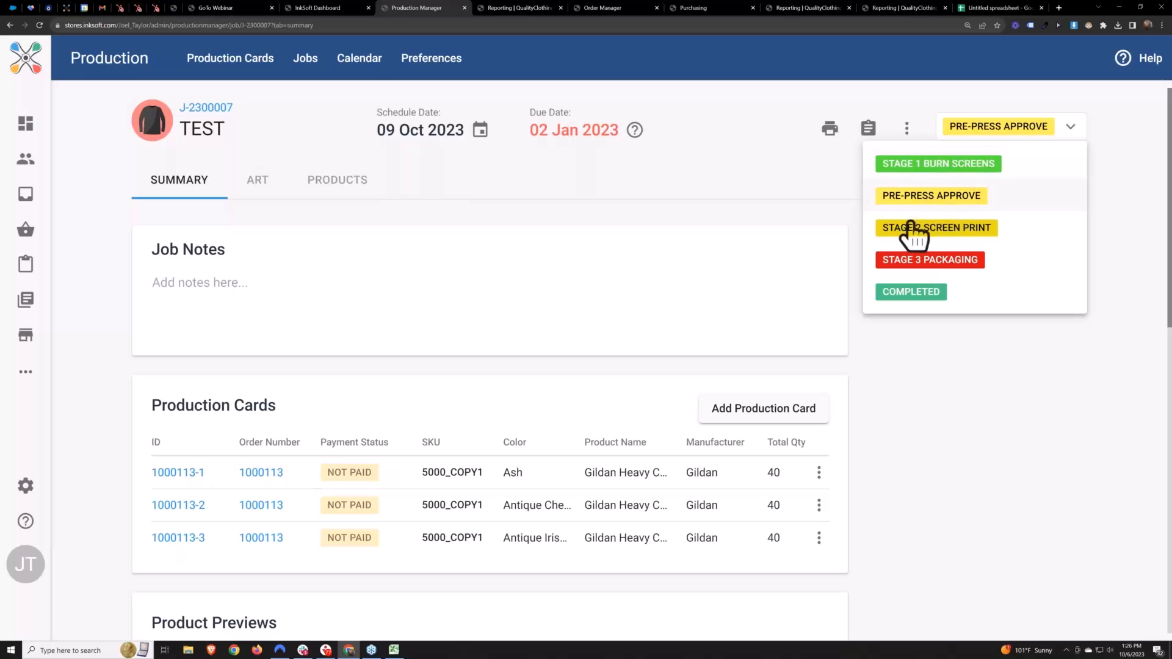
pyautogui.click(935, 232)
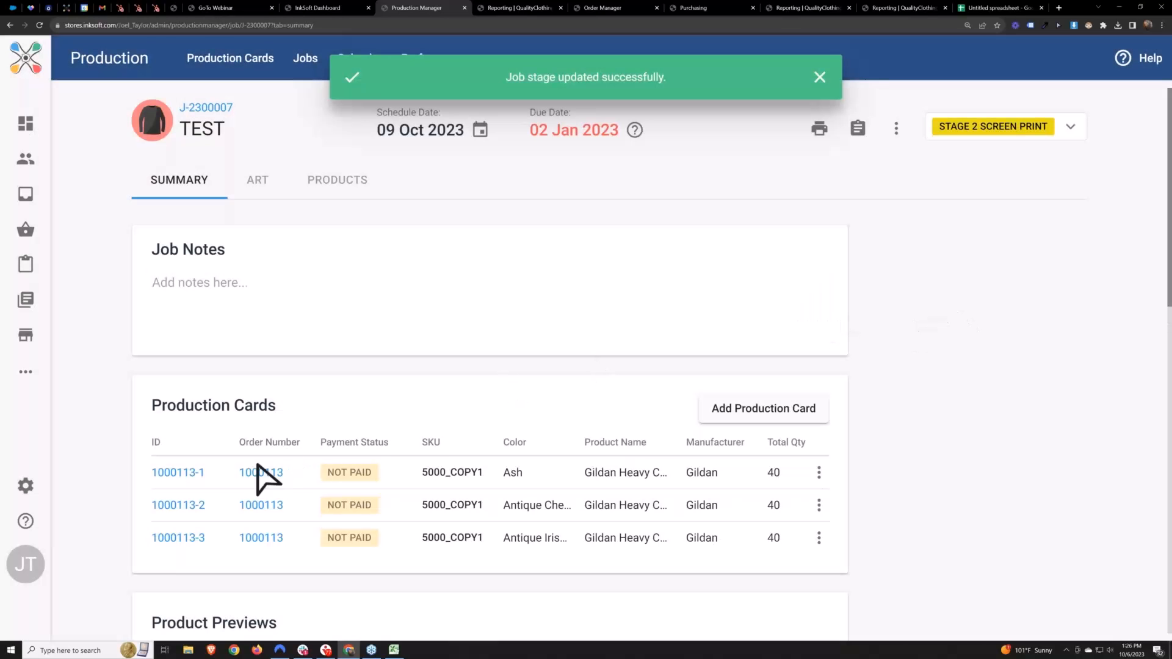
# Open the order linked to the job's first production card in a new tab
pyautogui.rightClick(255, 473)
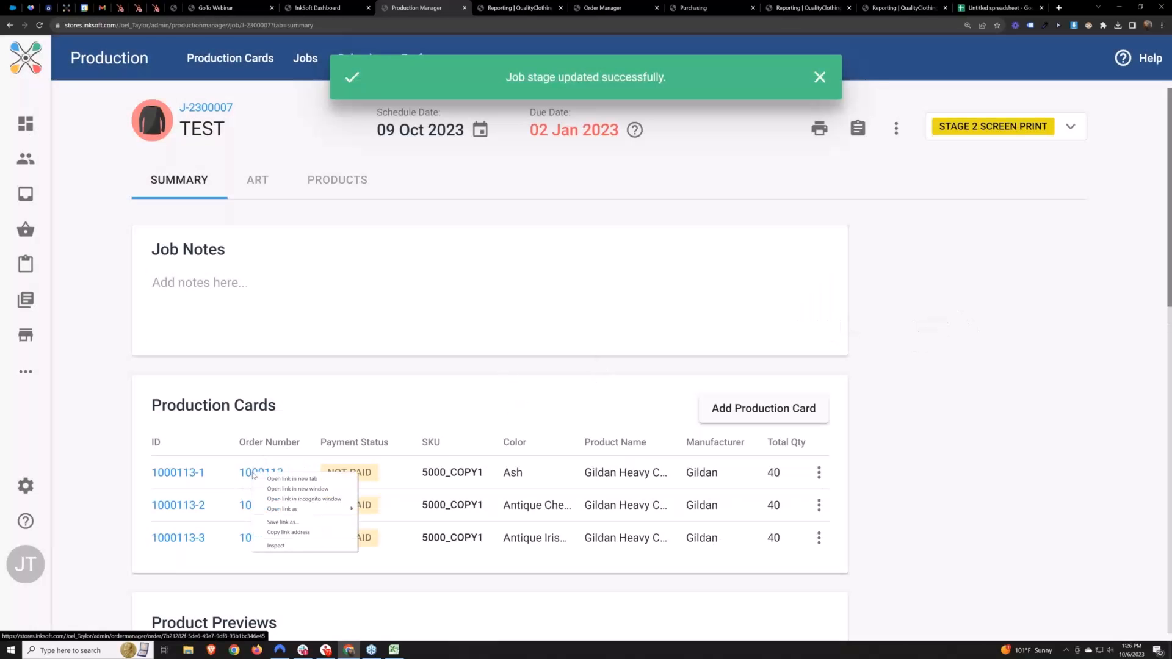
pyautogui.click(271, 477)
pyautogui.moveTo(242, 446); pyautogui.dragTo(302, 444)
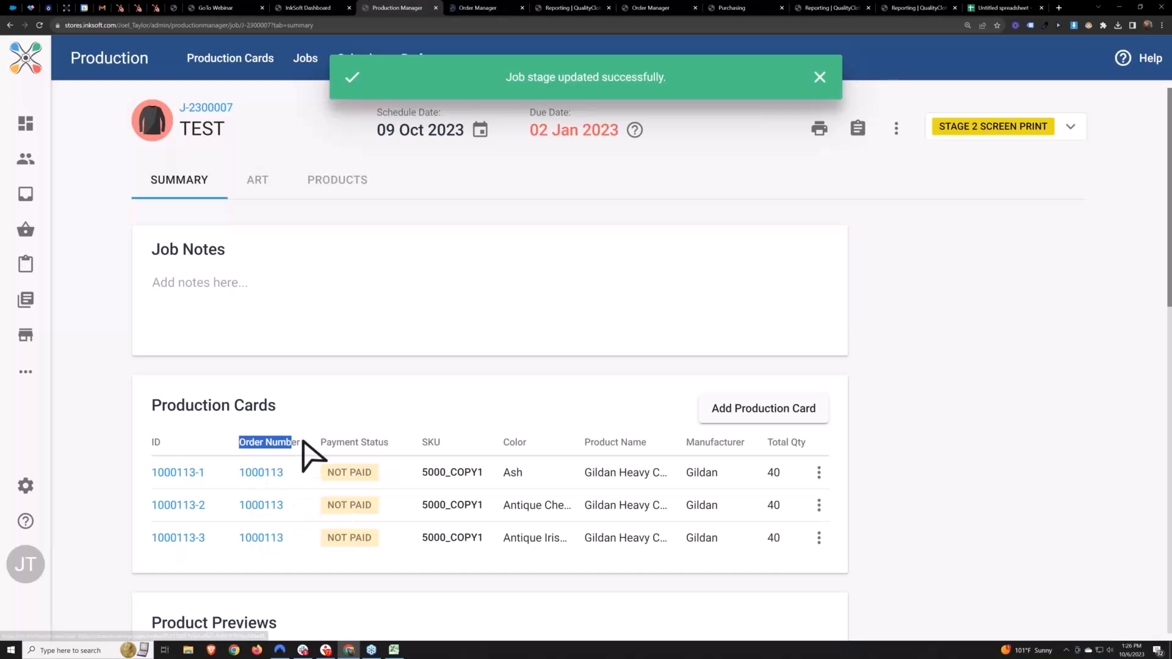
pyautogui.click(480, 7)
pyautogui.scroll(-6, 519, 375)
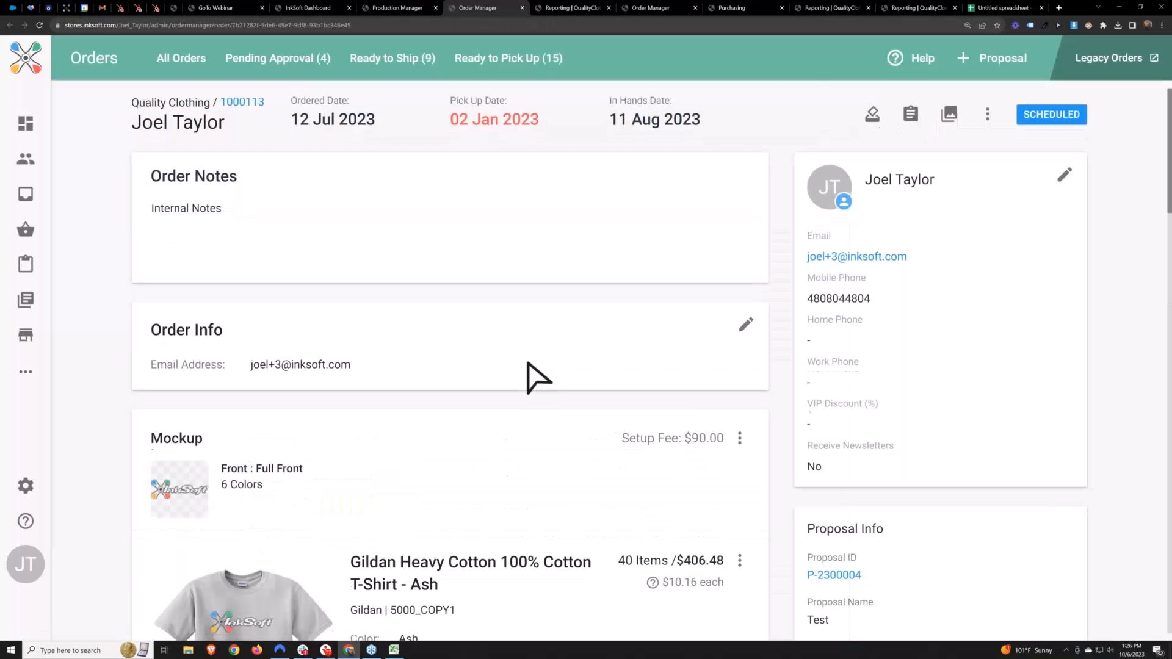
# Check the receiving status and job stage for the Ash T-shirt in the order, and return to the TEST job
pyautogui.moveTo(476, 298); pyautogui.dragTo(531, 445)
pyautogui.click(708, 398)
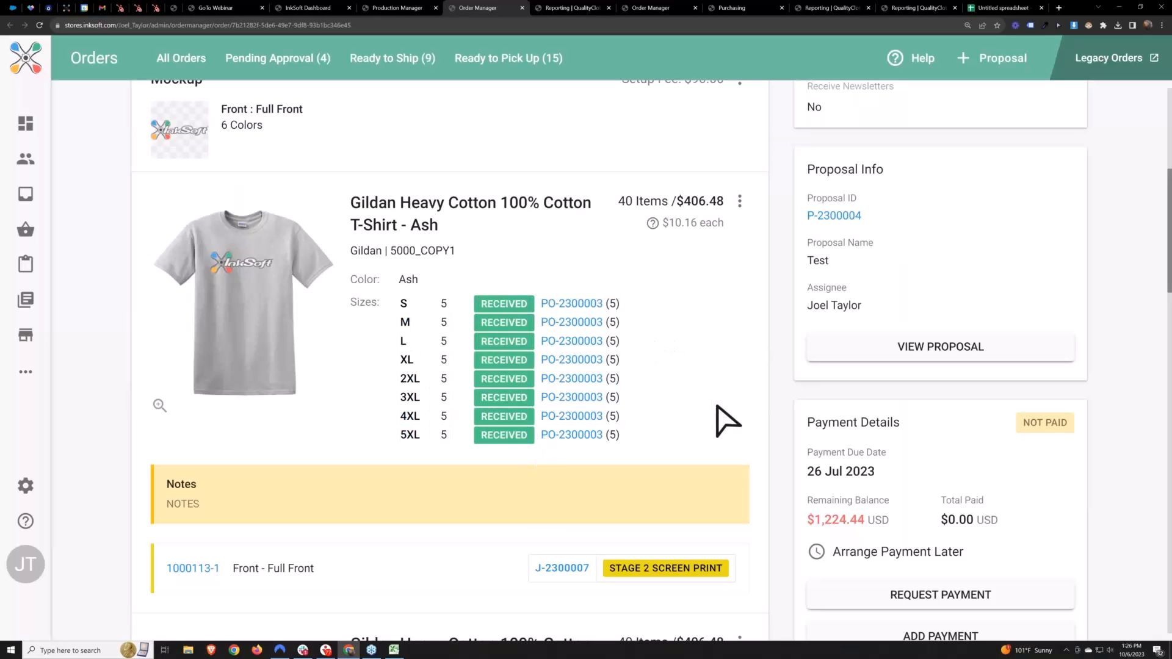
pyautogui.scroll(-1, 720, 419)
pyautogui.moveTo(610, 477); pyautogui.dragTo(736, 476)
pyautogui.click(733, 467)
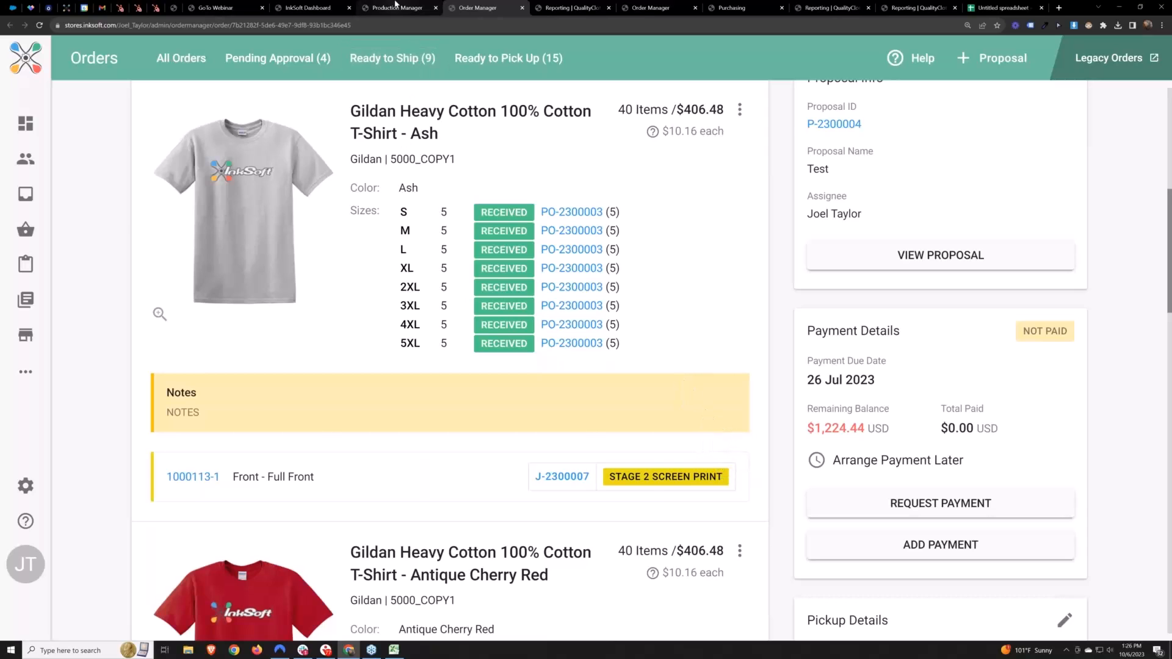
pyautogui.click(398, 7)
pyautogui.click(946, 265)
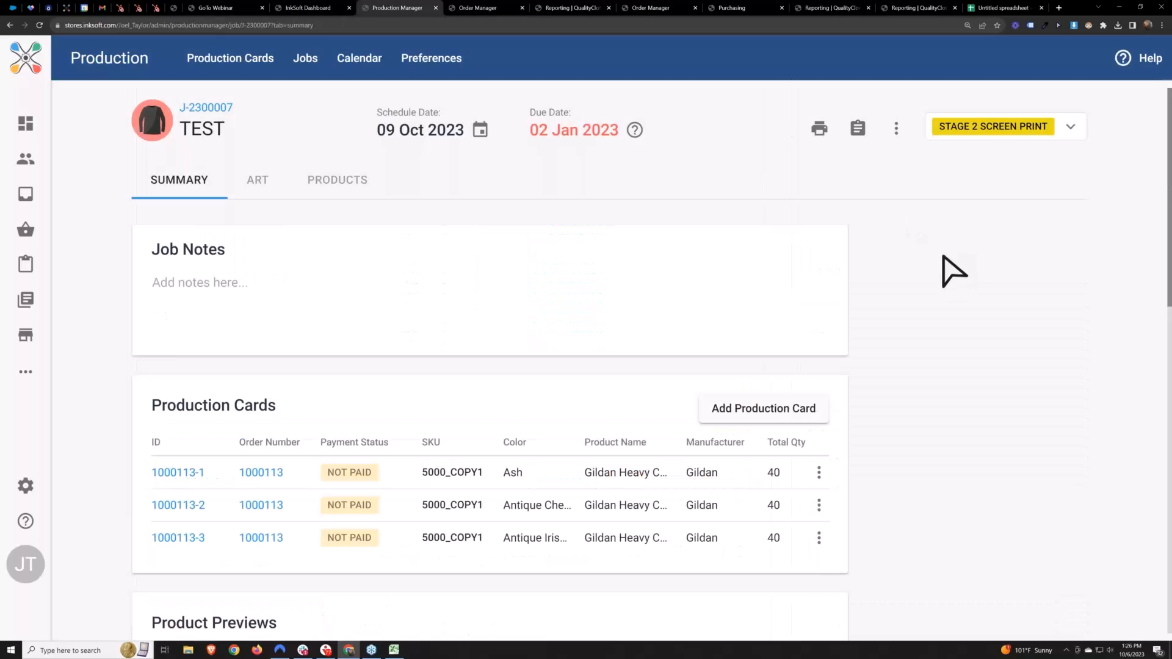
# Review the workflows in the production preferences, locating the Screen Print workflow with four stages and one open job
pyautogui.click(431, 69)
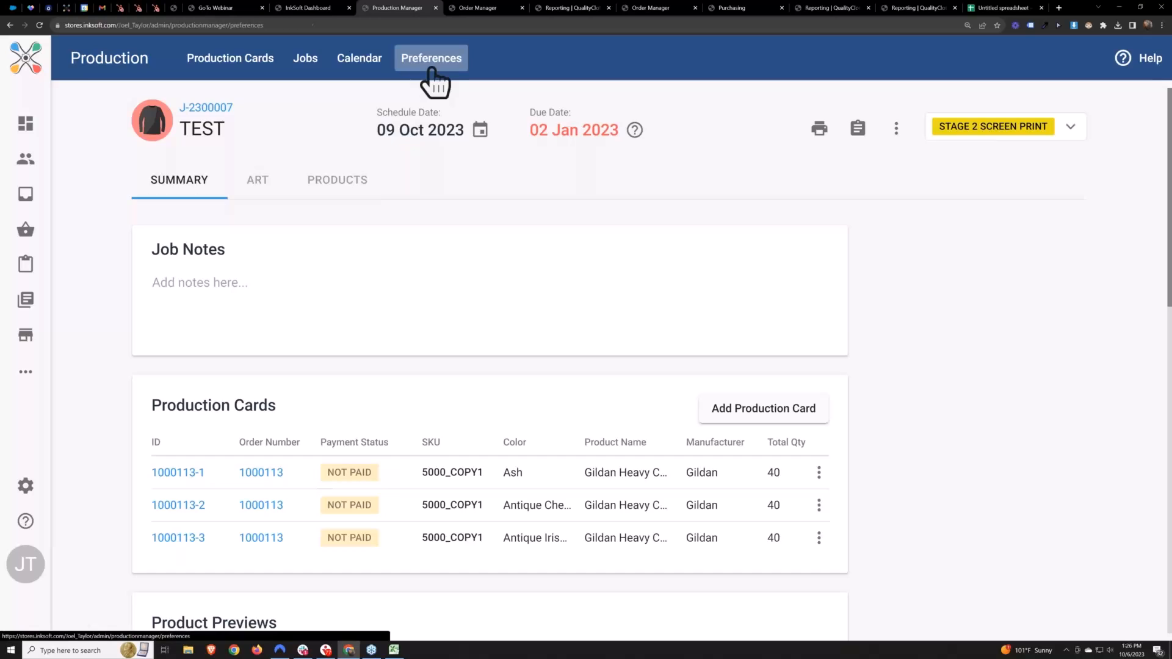
pyautogui.scroll(-2, 379, 275)
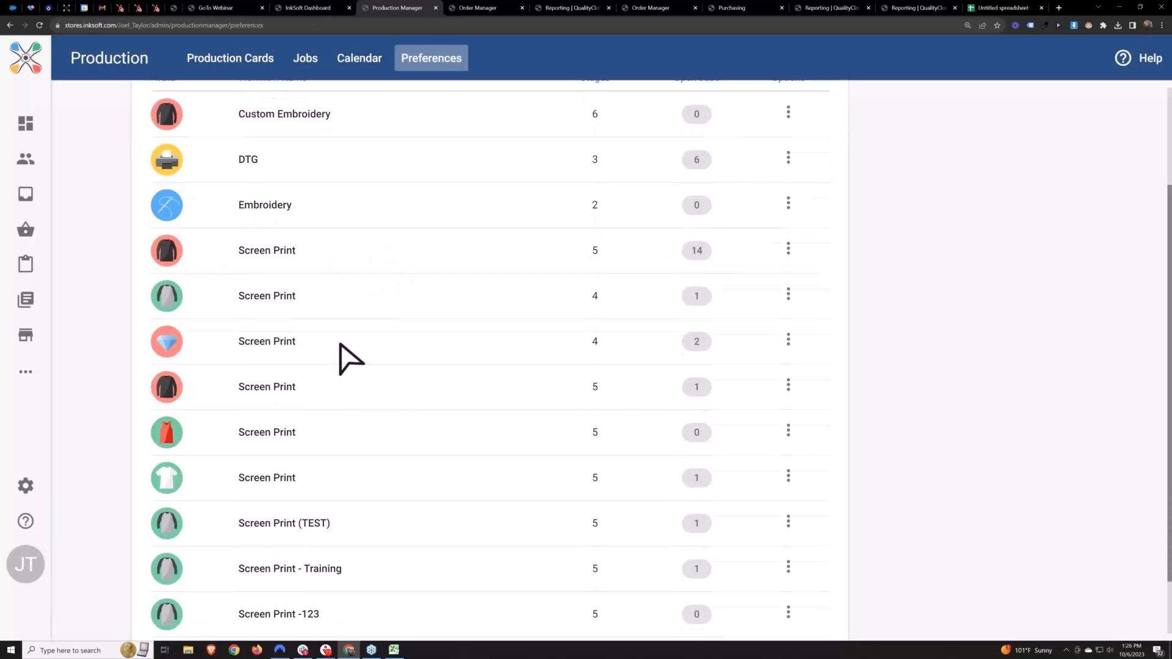
pyautogui.scroll(2, 464, 367)
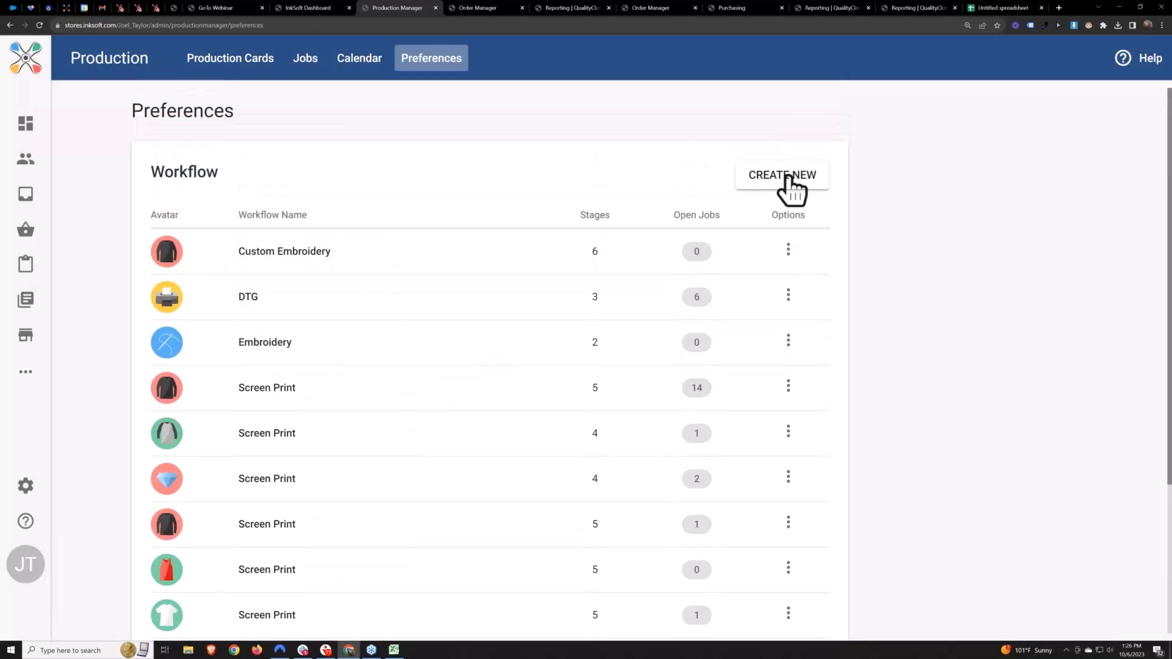
pyautogui.scroll(-2, 853, 264)
pyautogui.moveTo(305, 343); pyautogui.dragTo(225, 348)
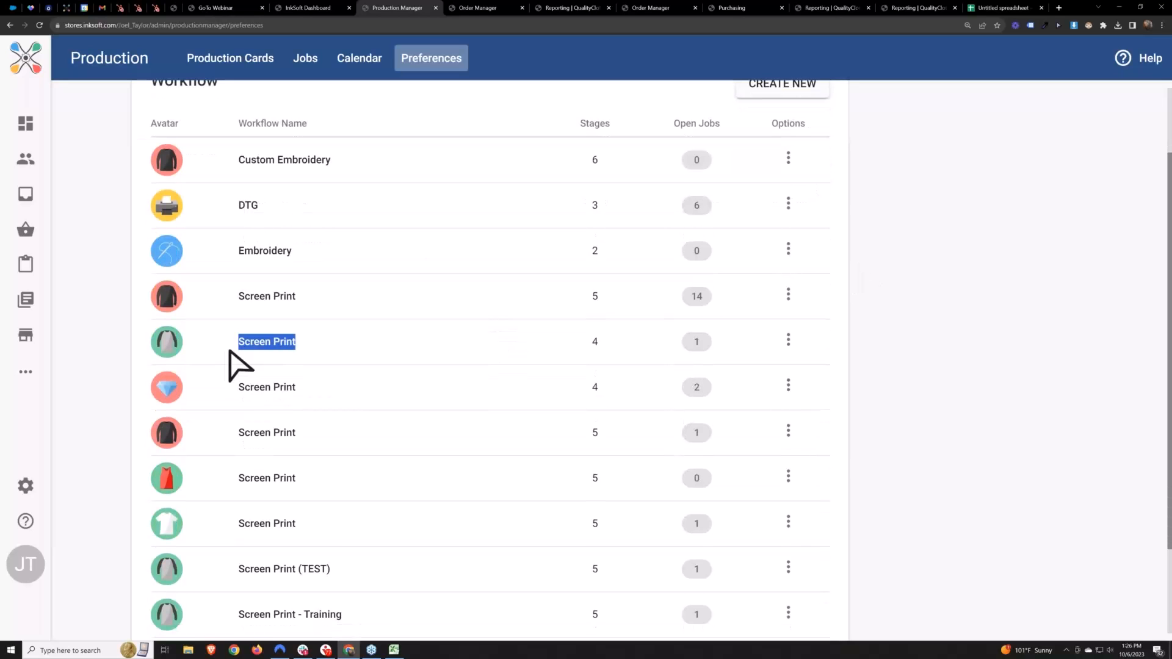
# Open the four-stage Screen Print workflow for editing to examine its defined stages, and return to the workflow list
pyautogui.click(788, 341)
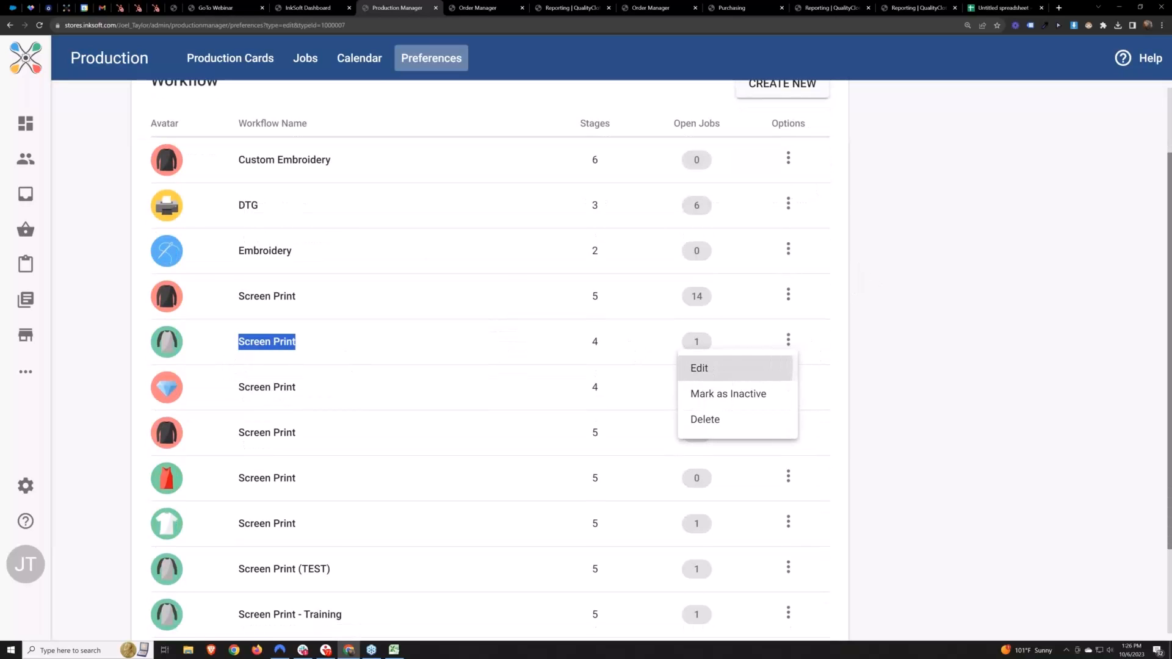
pyautogui.click(697, 359)
pyautogui.scroll(-1, 641, 354)
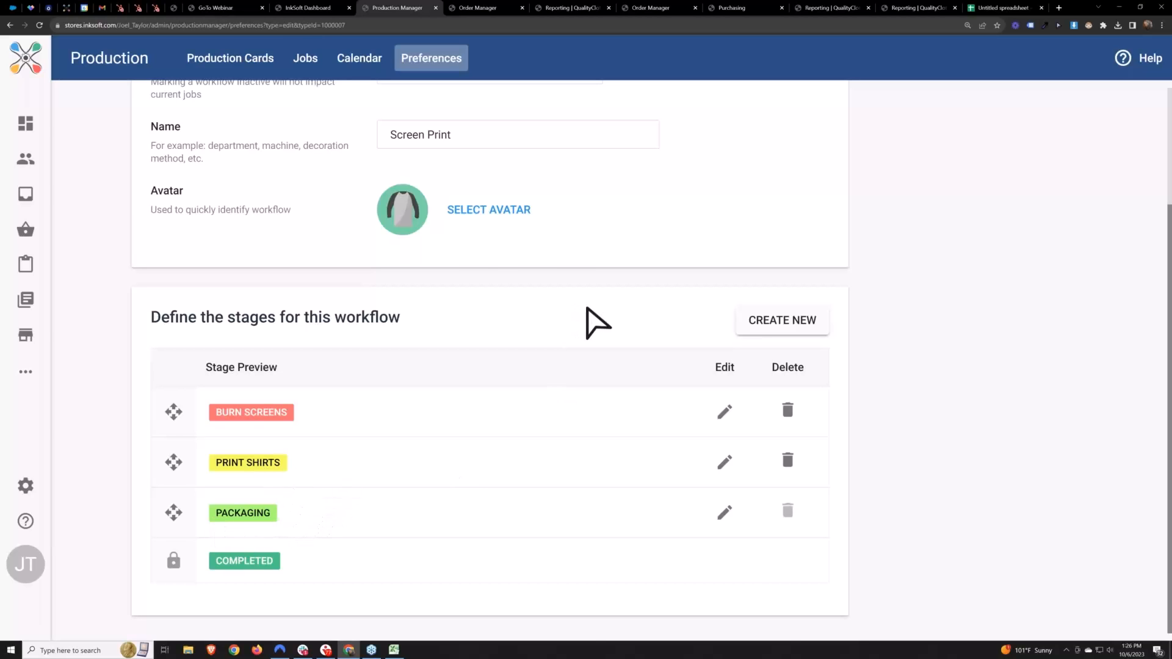
pyautogui.hotkey('alt', 'Left')
pyautogui.scroll(3, 620, 299)
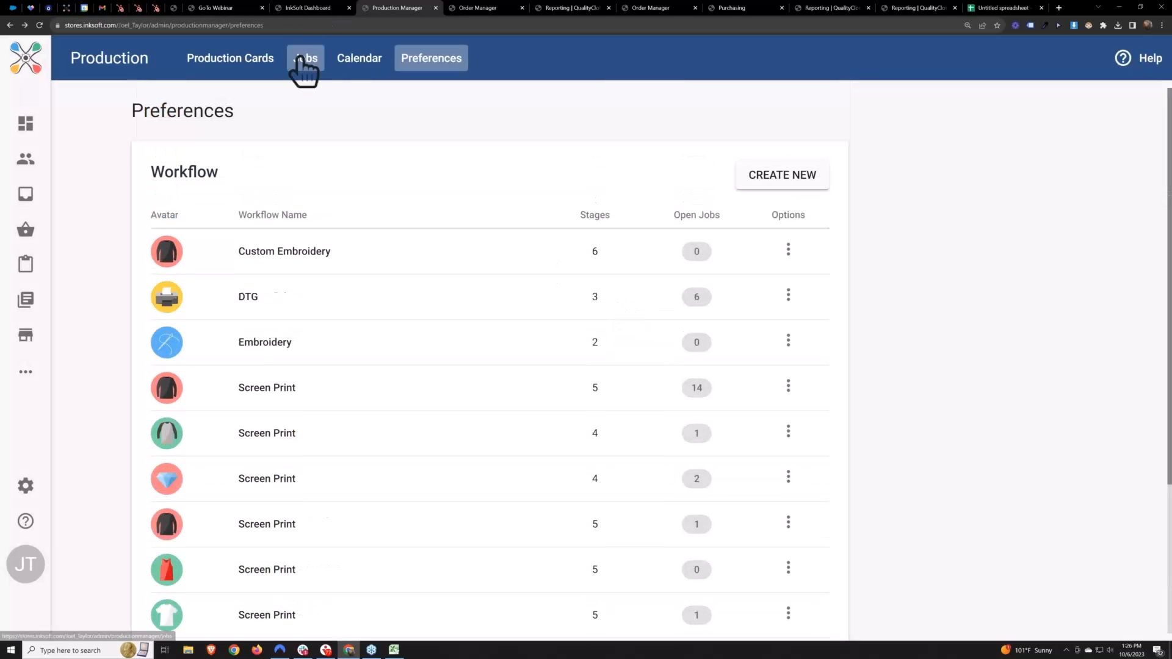
# Reopen the TEST job from the jobs list and look over its summary
pyautogui.click(306, 59)
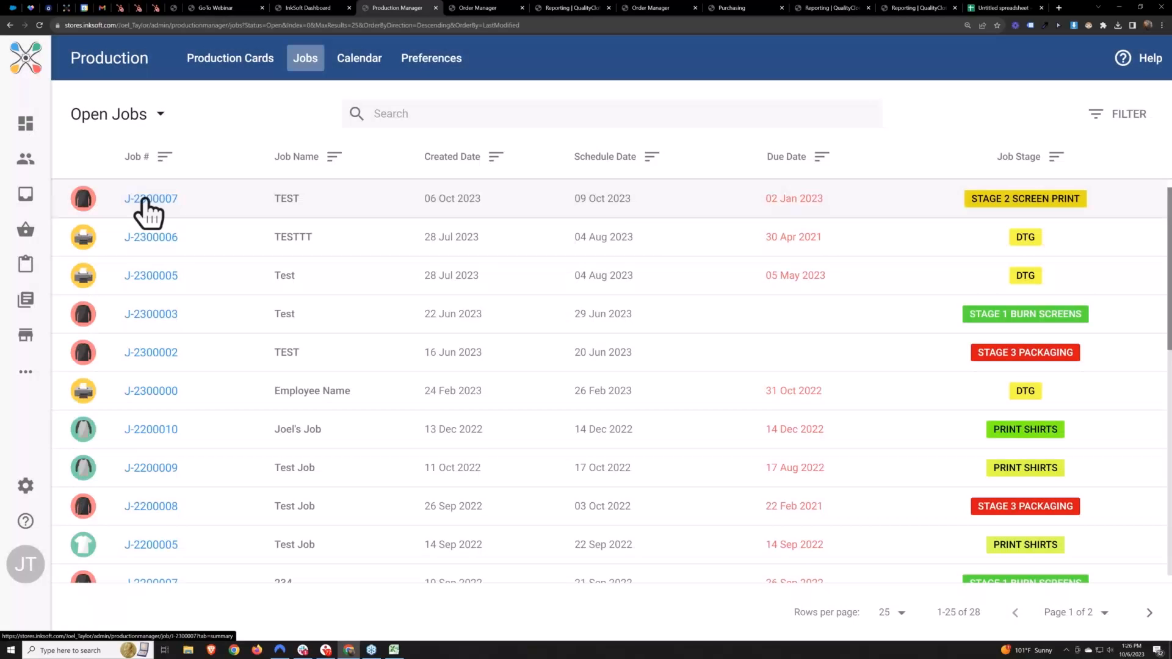
pyautogui.click(149, 195)
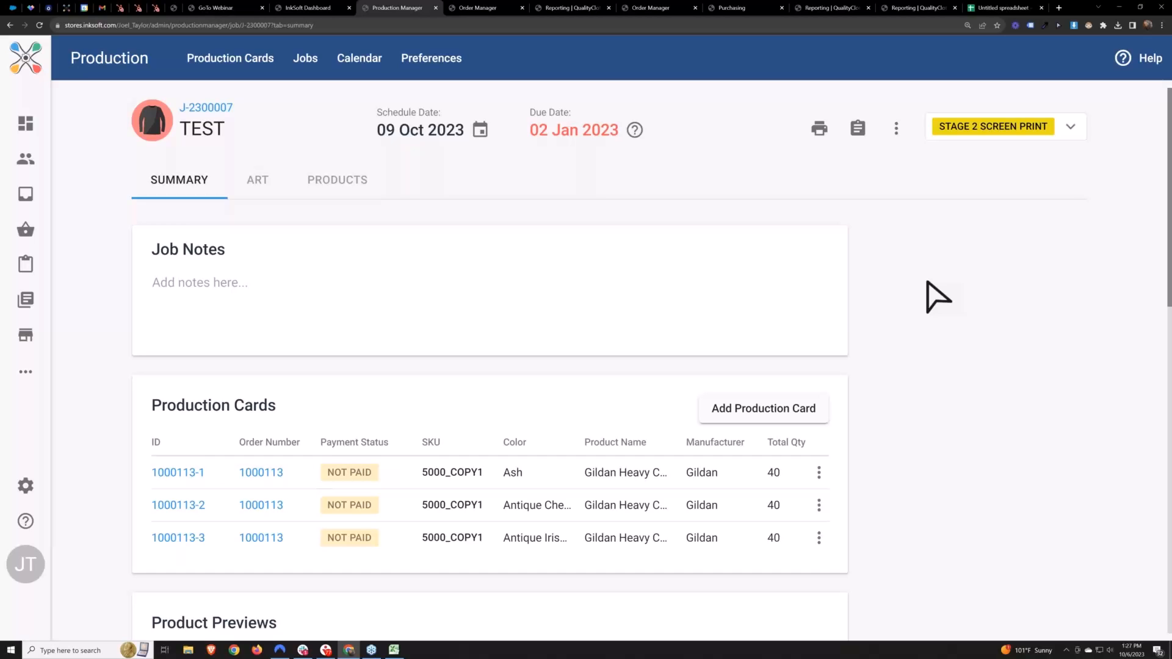
pyautogui.scroll(-4, 938, 298)
pyautogui.scroll(4, 936, 295)
# Open the TEST job's printable work order, cancel printing, and examine the job name and the line notes for each shirt color
pyautogui.click(823, 133)
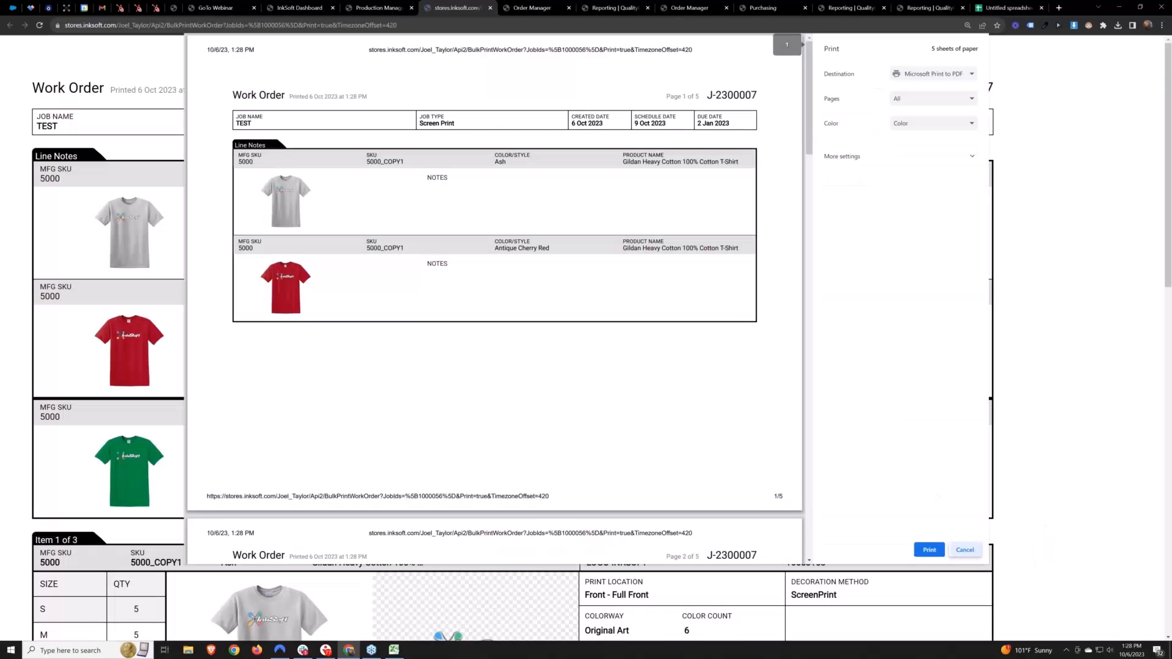
pyautogui.click(965, 550)
pyautogui.moveTo(414, 211); pyautogui.dragTo(366, 207)
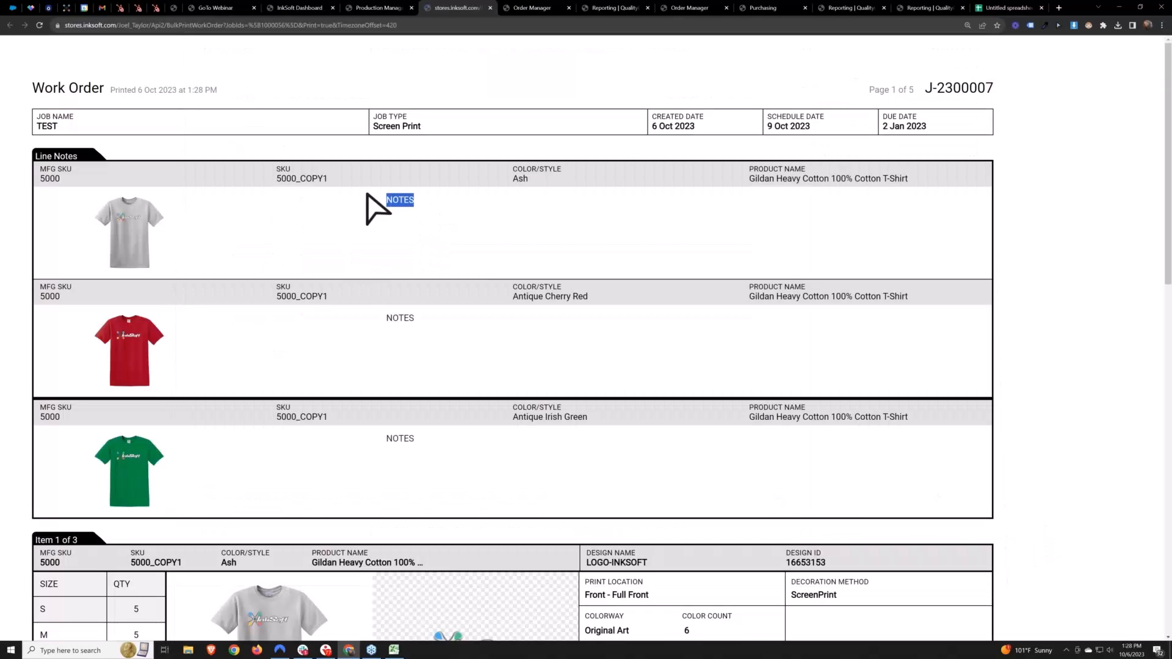
pyautogui.moveTo(79, 128); pyautogui.dragTo(28, 133)
pyautogui.click(408, 177)
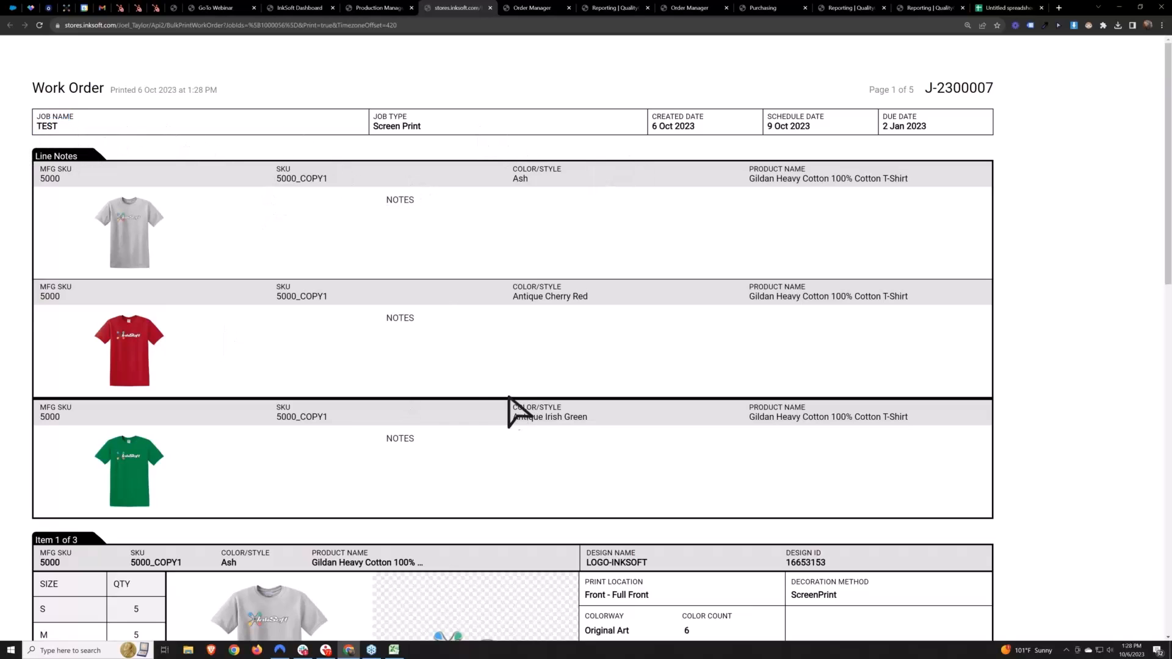
pyautogui.moveTo(426, 210); pyautogui.dragTo(388, 204)
pyautogui.moveTo(421, 315); pyautogui.dragTo(385, 322)
pyautogui.moveTo(419, 435); pyautogui.dragTo(381, 443)
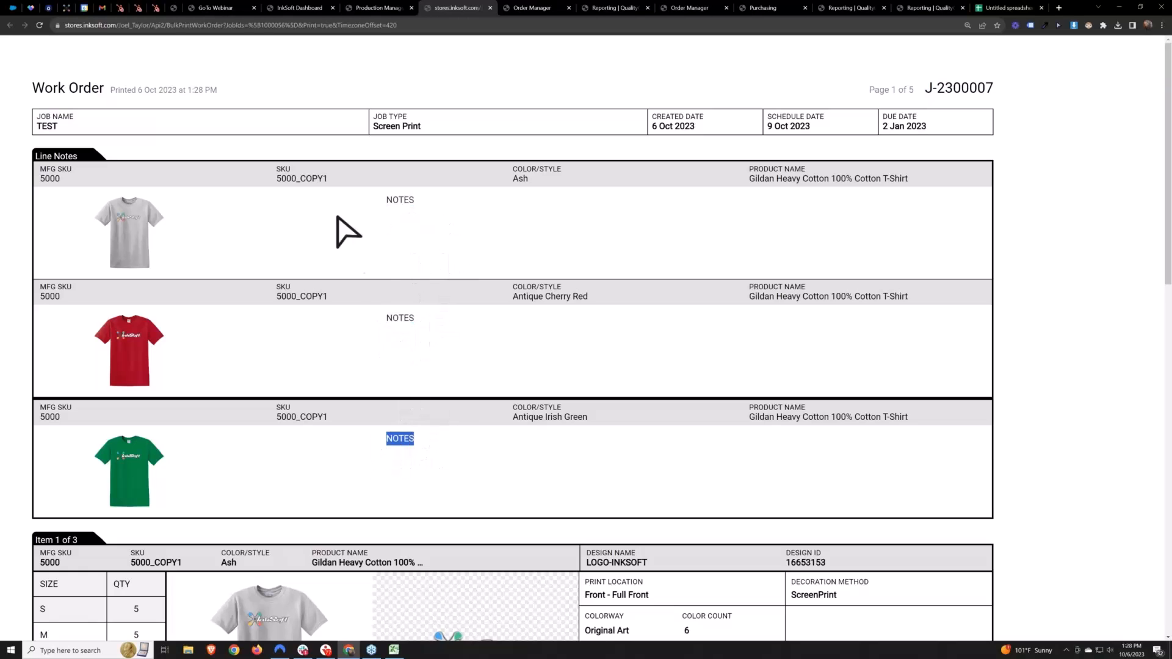
# Examine the three shirt items on the TEST work order, including sizes, quantities, artwork and ink colors, and close the work order
pyautogui.click(416, 459)
pyautogui.scroll(-1, 452, 459)
pyautogui.scroll(-5, 452, 459)
pyautogui.moveTo(249, 287); pyautogui.dragTo(291, 276)
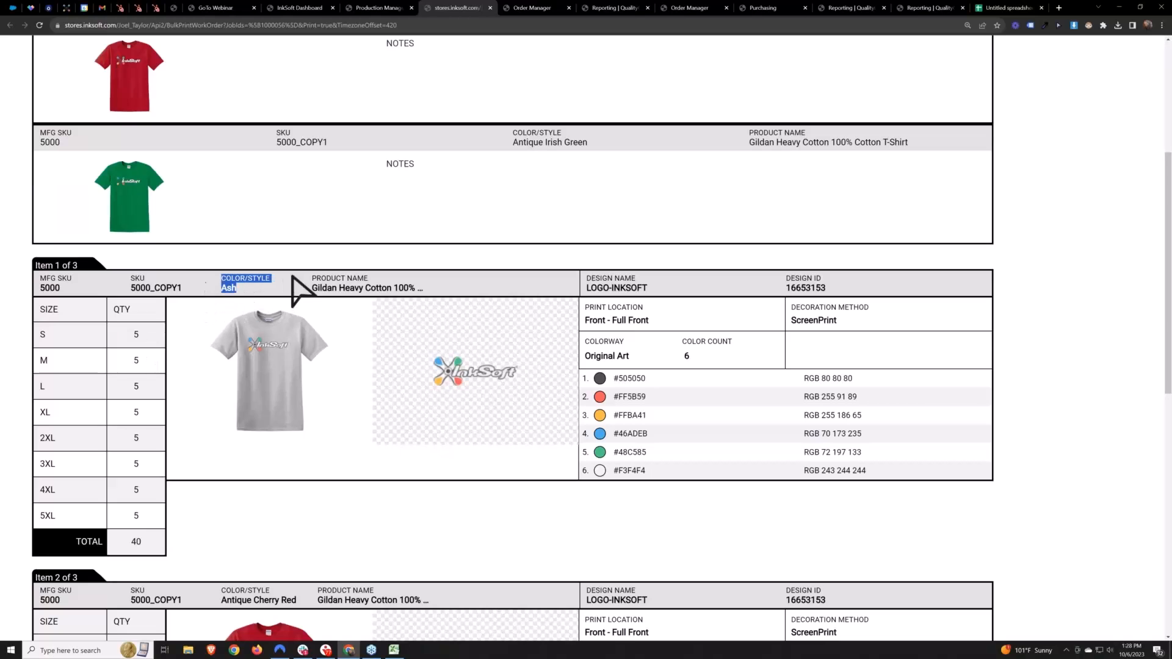
pyautogui.scroll(-2, 561, 364)
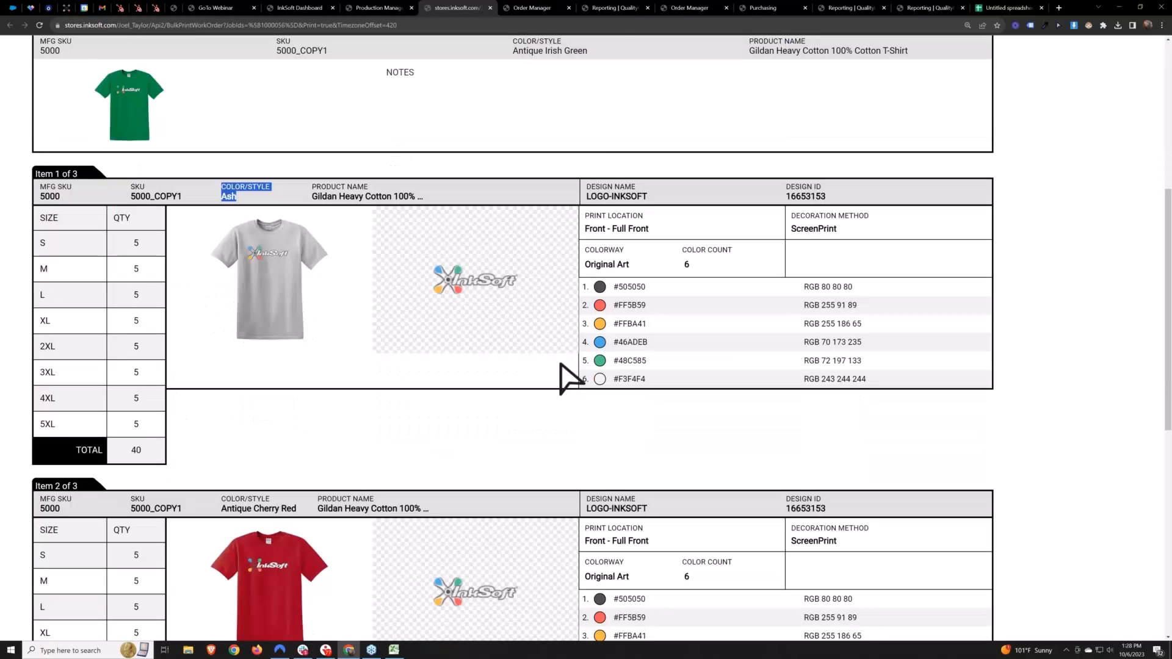
pyautogui.scroll(-8, 560, 364)
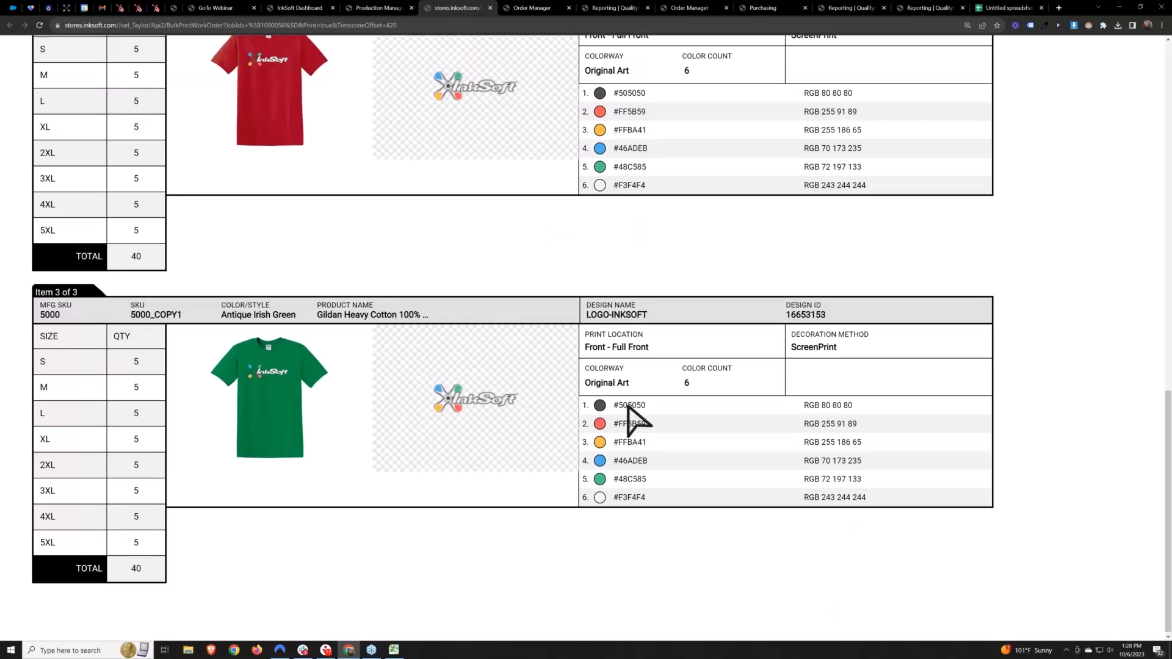
pyautogui.scroll(9, 636, 410)
pyautogui.scroll(3, 636, 414)
pyautogui.scroll(-4, 607, 387)
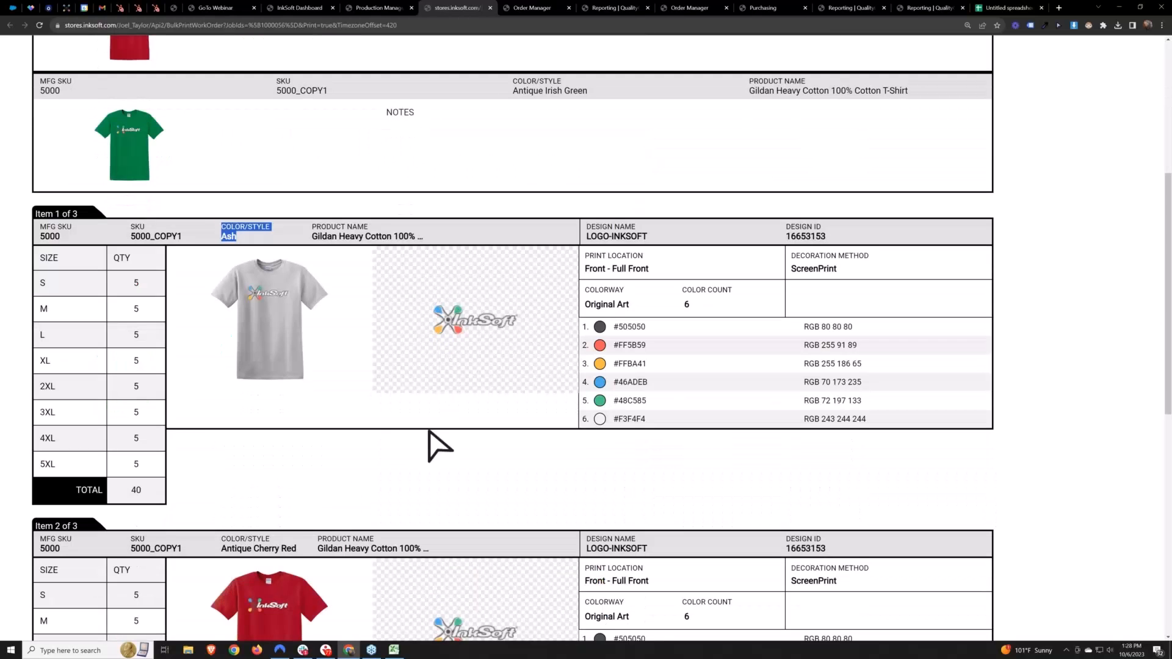
pyautogui.click(418, 482)
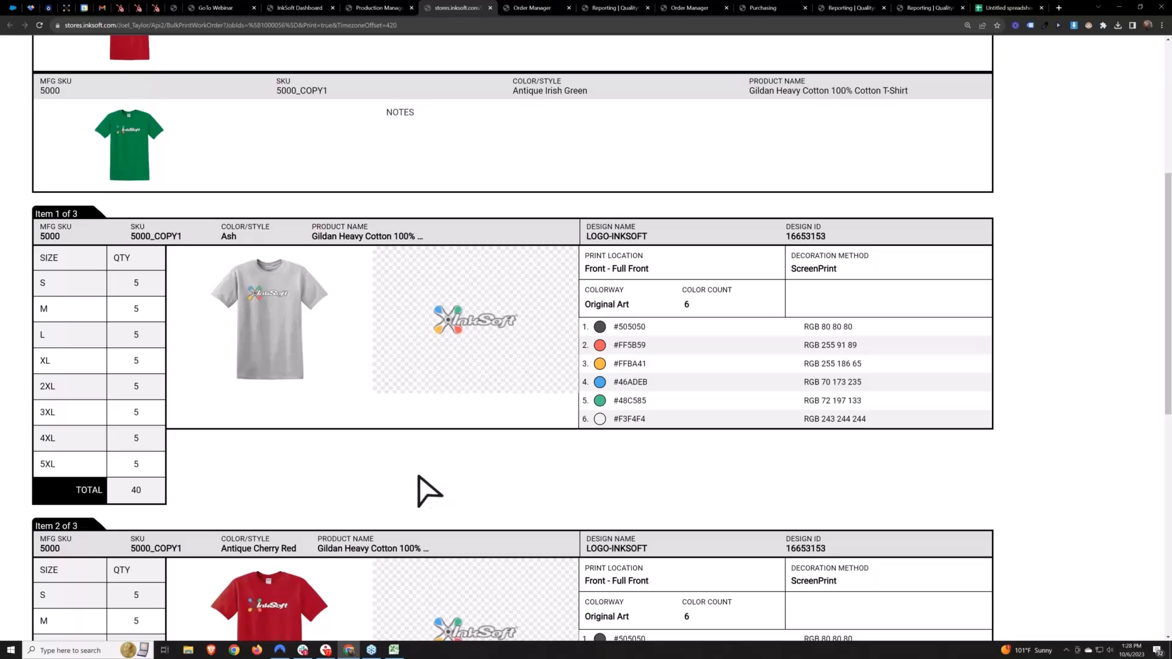
pyautogui.click(490, 9)
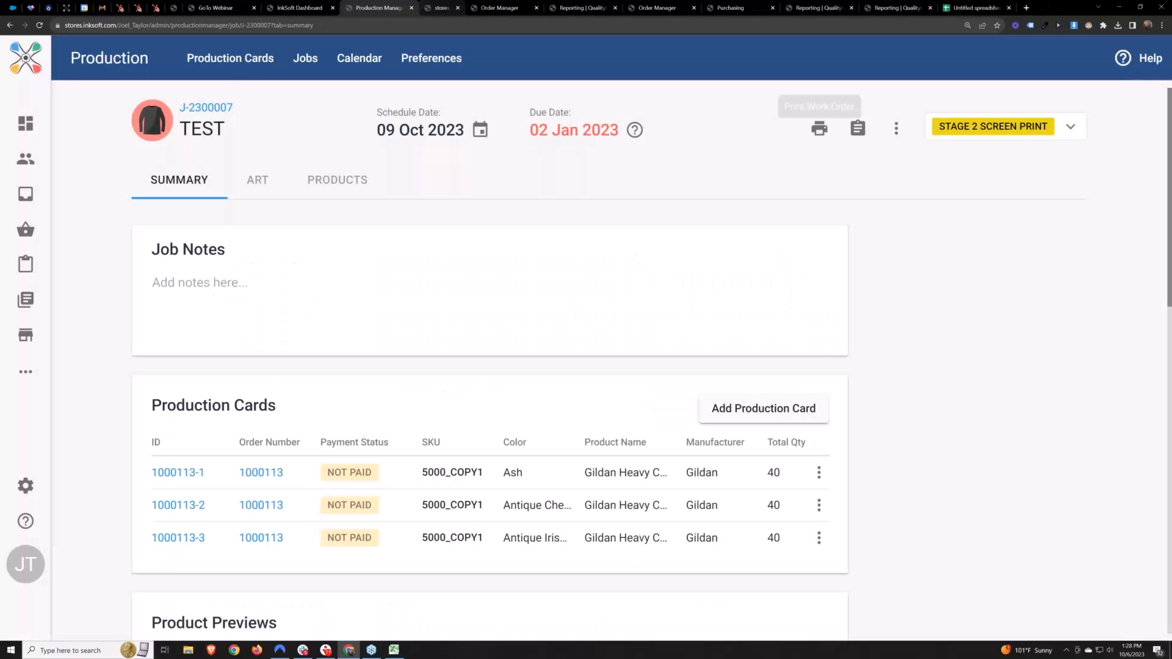
# Select all production cards in the BONE57, NASA logo, Click_here_to_design_your_own_Shirt! and custom font design groups
pyautogui.click(230, 58)
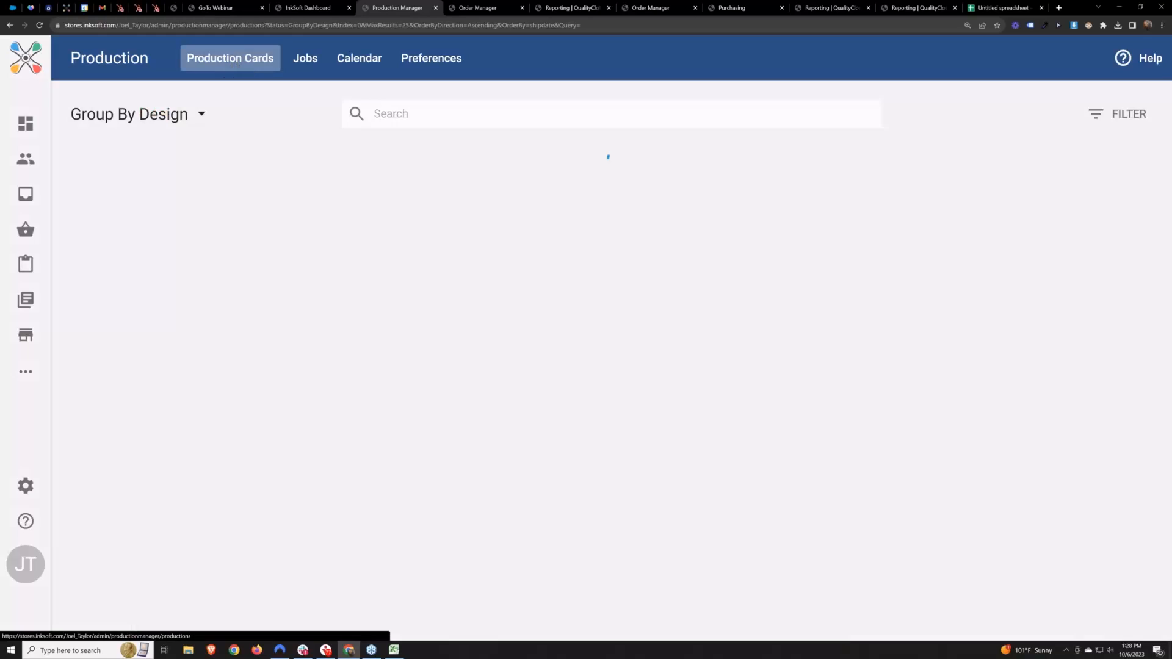
pyautogui.click(96, 246)
pyautogui.click(96, 498)
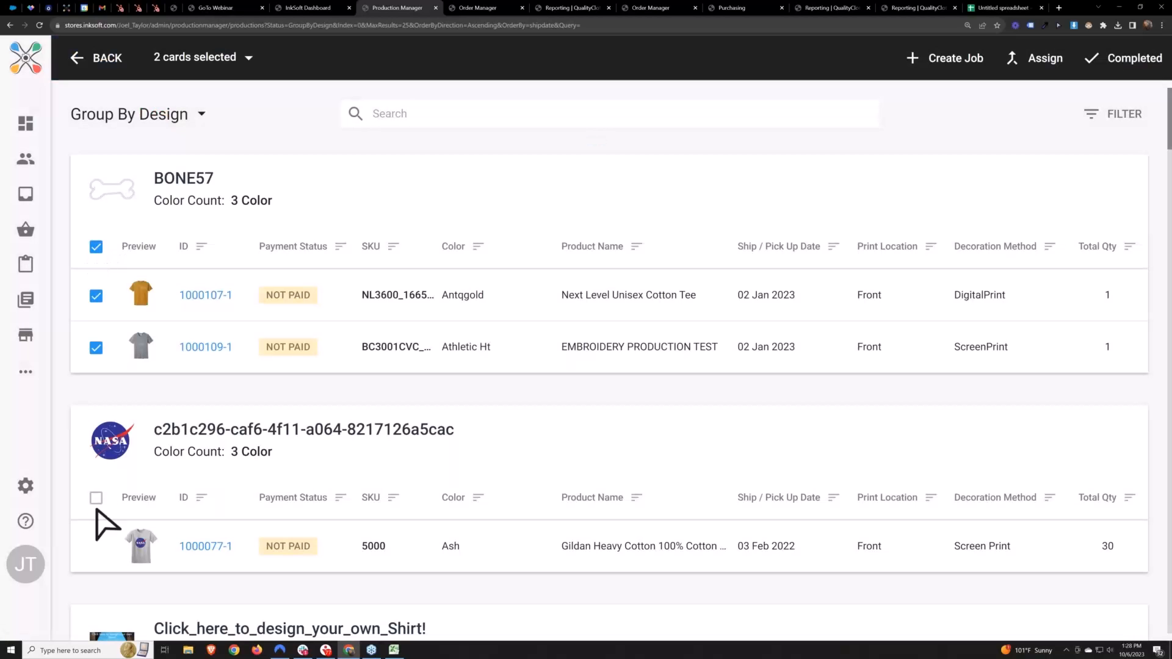
pyautogui.scroll(-4, 203, 518)
pyautogui.click(96, 469)
pyautogui.scroll(-6, 163, 490)
pyautogui.click(96, 407)
pyautogui.scroll(10, 371, 467)
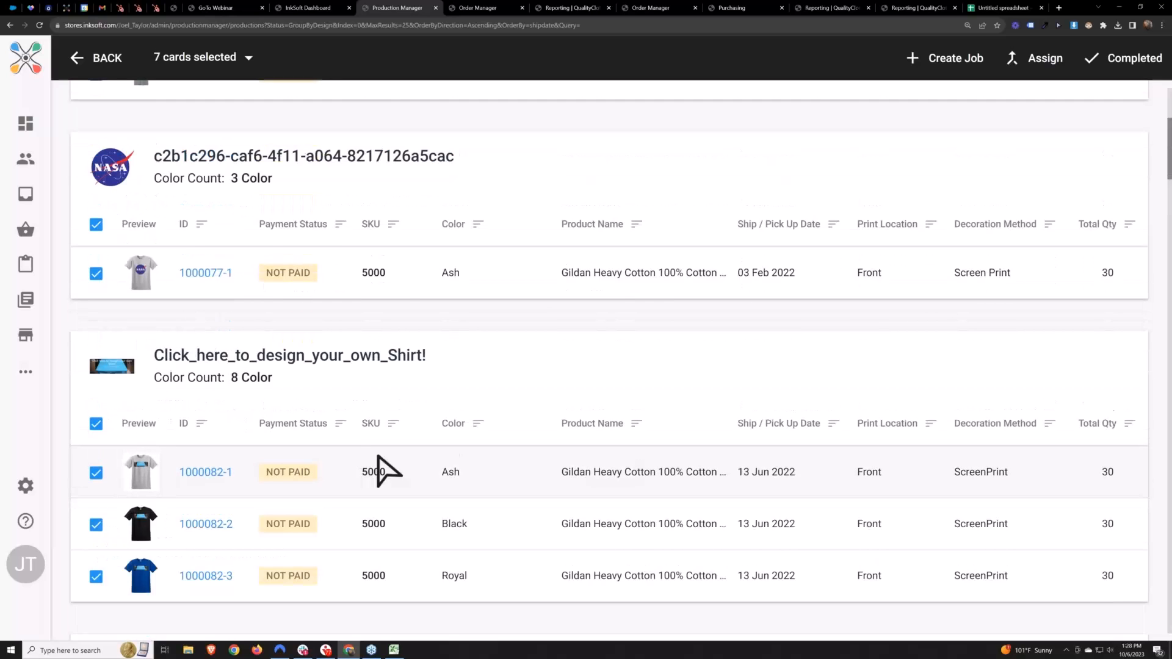
# Create a job named TEST2 from the selected cards with the Screen Print workflow, scheduled for 9 Oct 2023, accepting the late schedule date
pyautogui.click(955, 61)
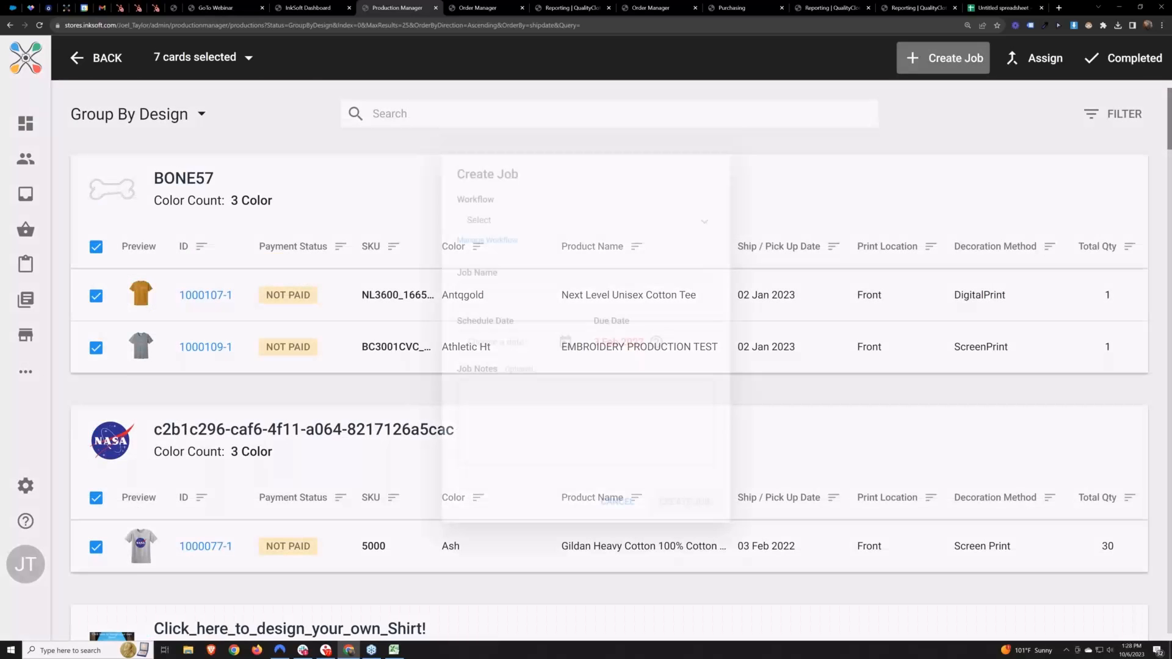
pyautogui.click(489, 323)
pyautogui.click(511, 283)
pyautogui.write('TEST2')
pyautogui.click(635, 246)
pyautogui.click(560, 344)
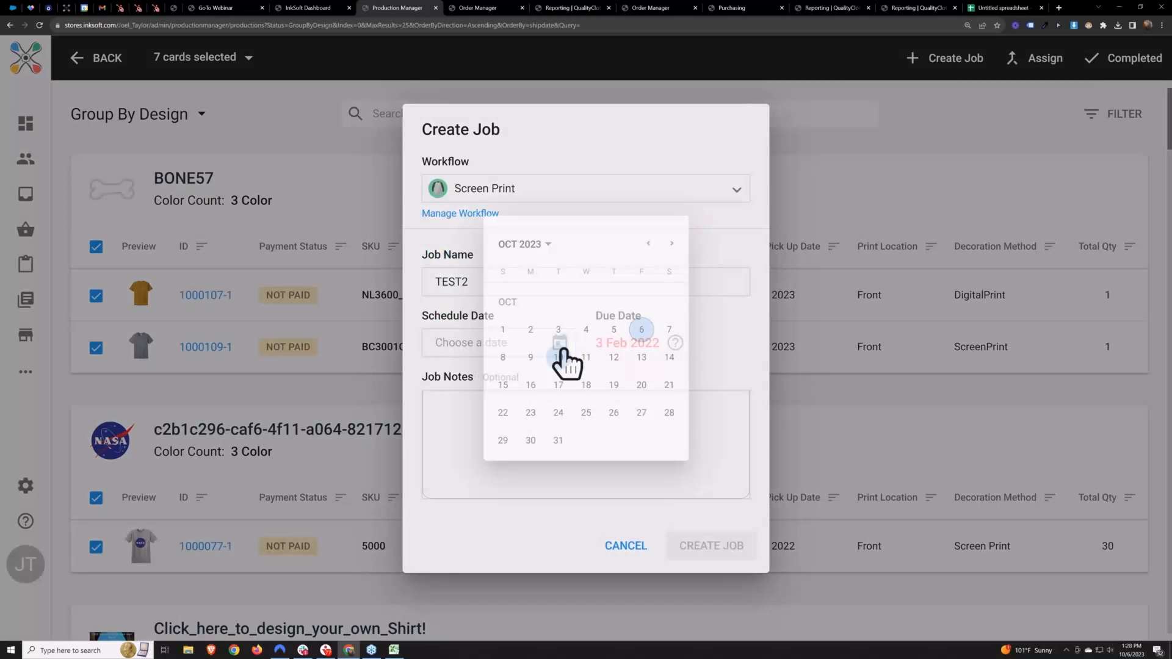
pyautogui.click(522, 360)
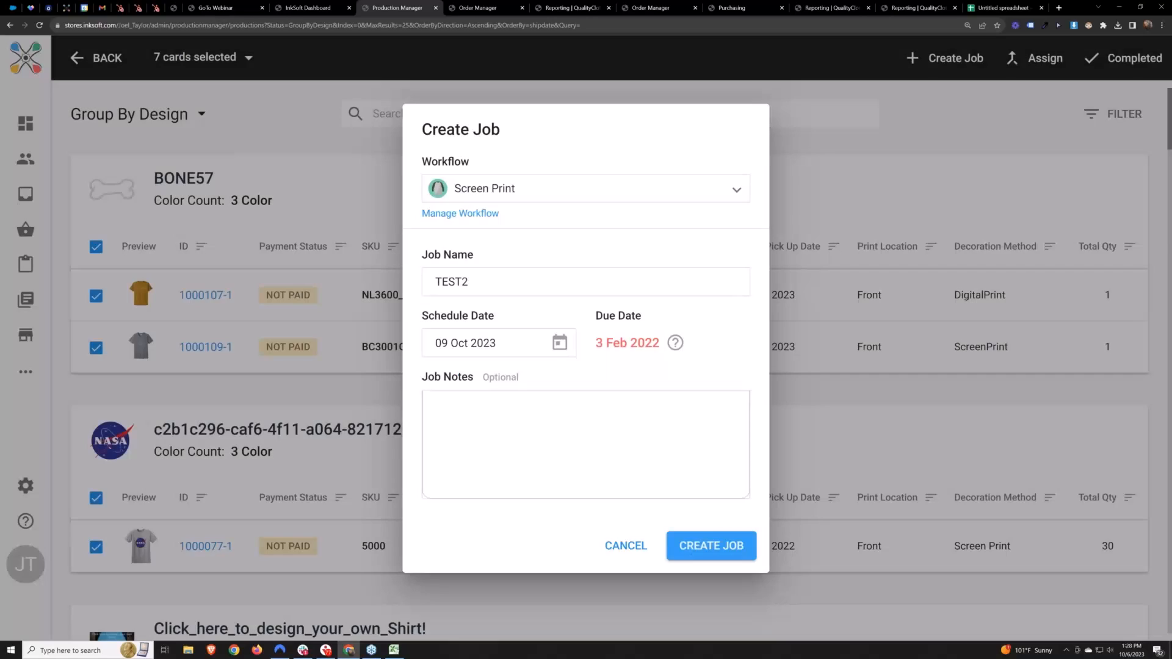
pyautogui.click(711, 545)
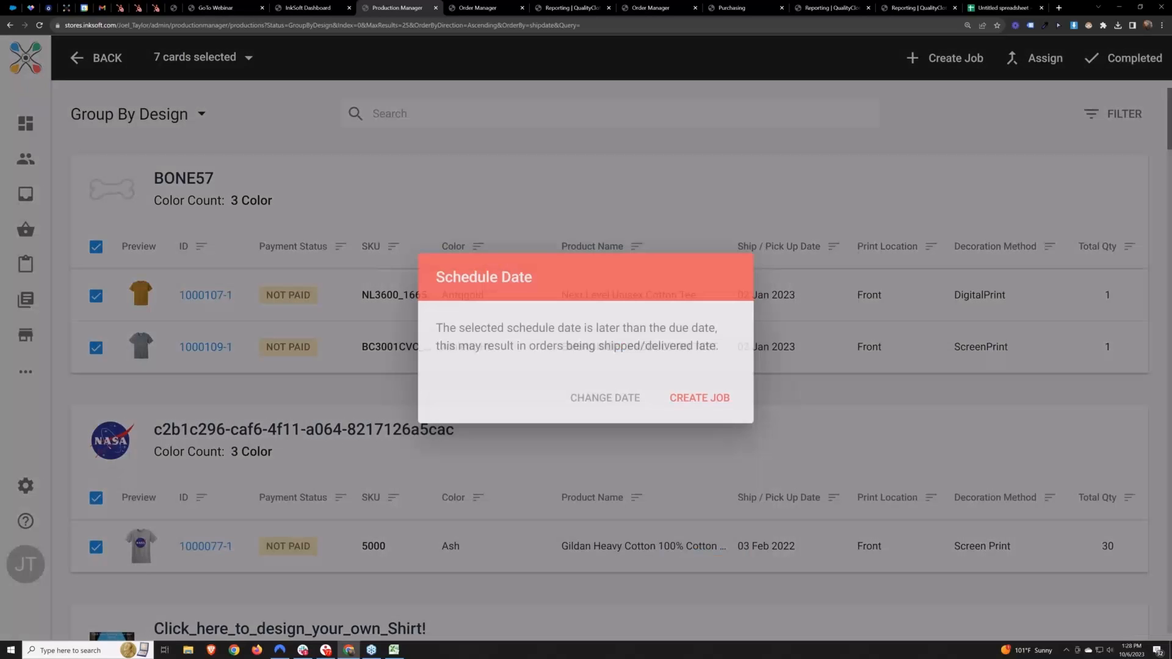
pyautogui.click(710, 404)
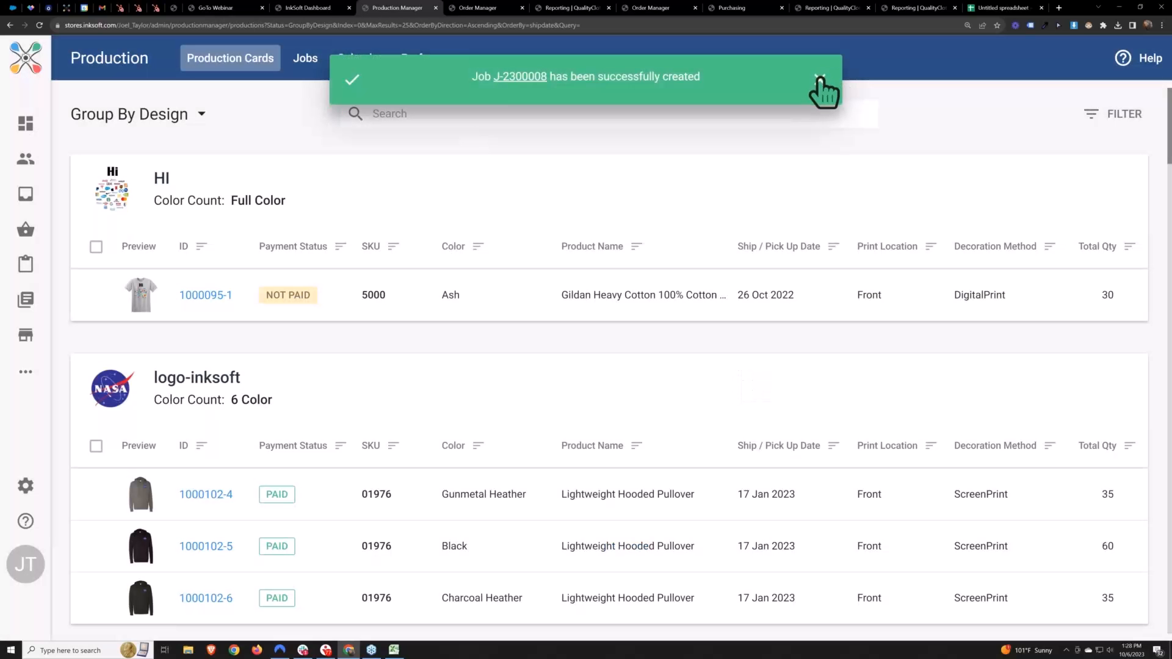
pyautogui.click(820, 79)
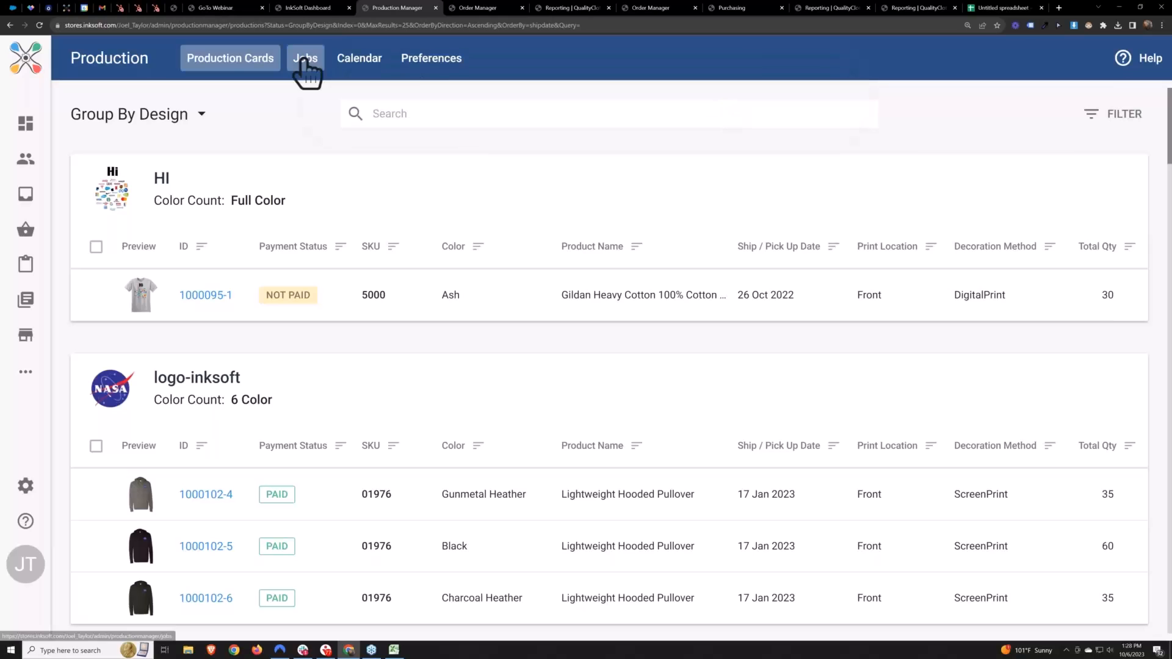
# Open the TEST2 job from the jobs list and review its production cards and their order numbers
pyautogui.click(305, 59)
pyautogui.click(146, 199)
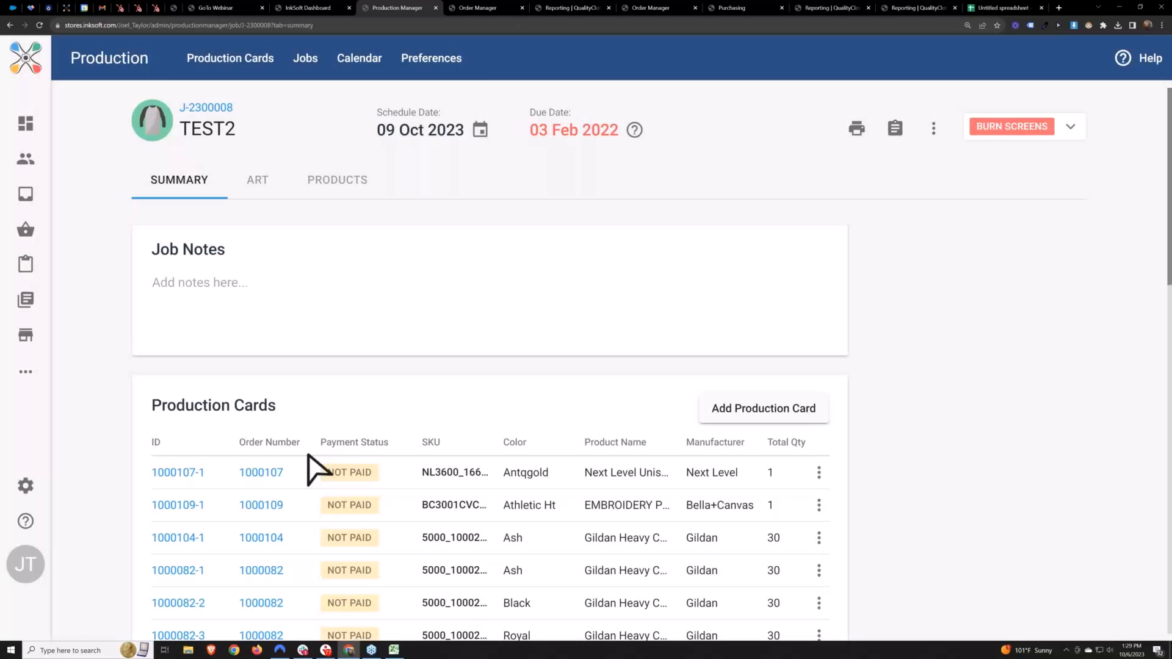
pyautogui.scroll(-1, 308, 455)
pyautogui.moveTo(295, 430); pyautogui.dragTo(230, 471)
pyautogui.moveTo(303, 497); pyautogui.dragTo(223, 502)
pyautogui.moveTo(285, 529); pyautogui.dragTo(239, 515)
pyautogui.click(478, 345)
pyautogui.scroll(1, 483, 365)
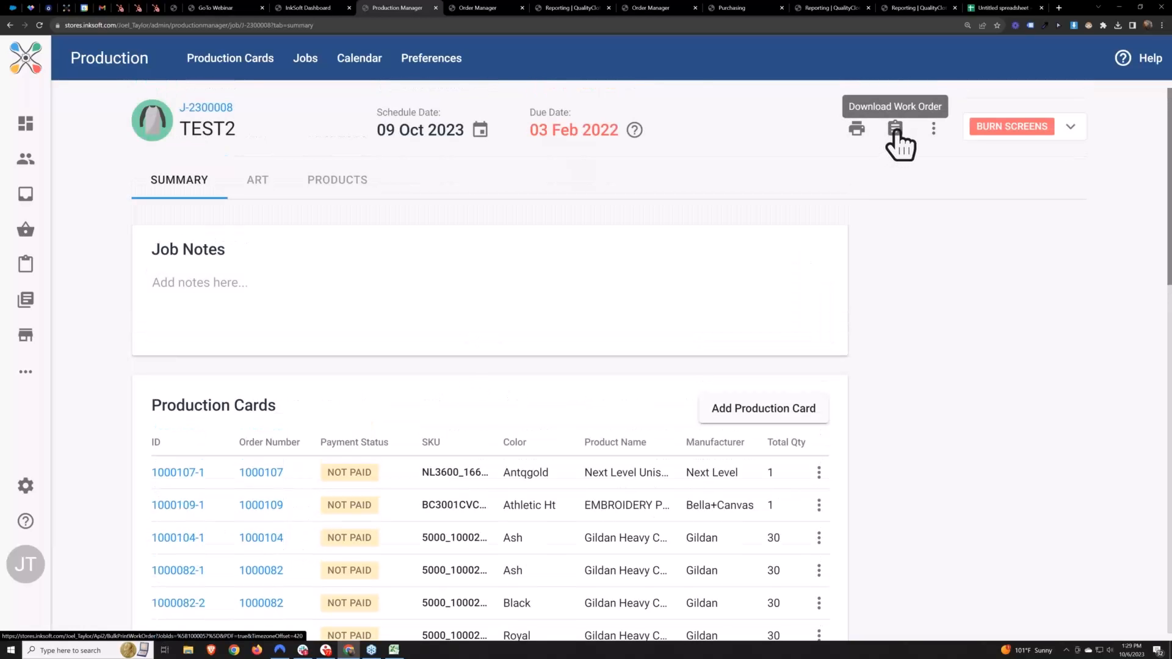
# Open the TEST2 job's printable work order, cancel printing, and examine the quantities, artwork and decoration details of all seven items
pyautogui.click(855, 130)
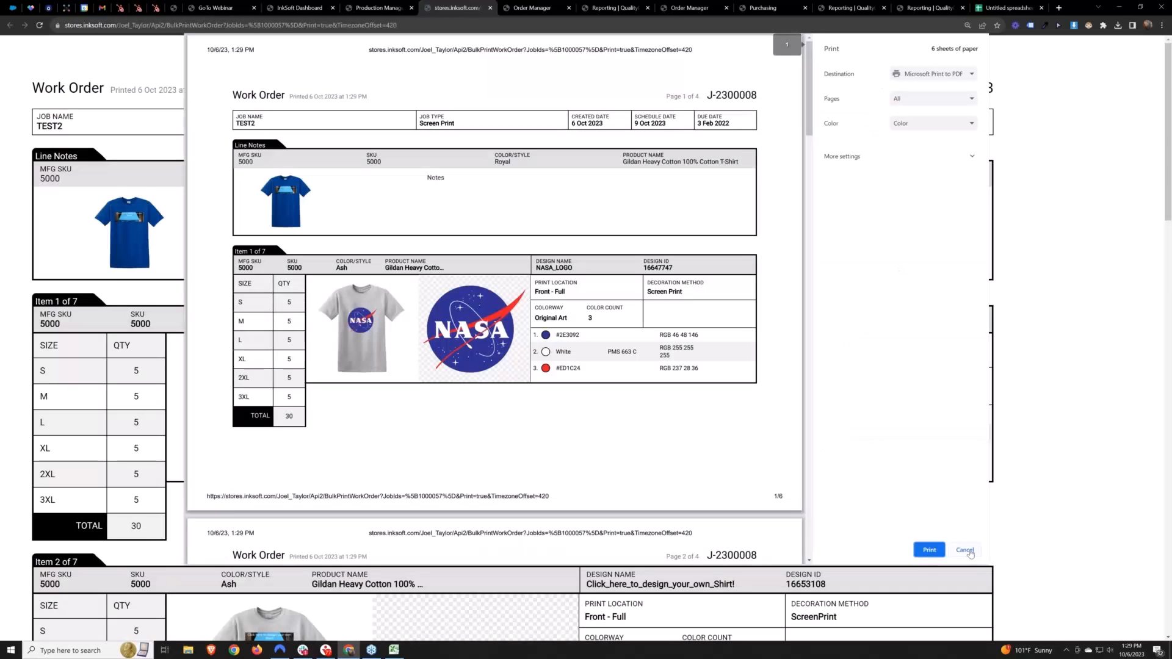
pyautogui.click(965, 550)
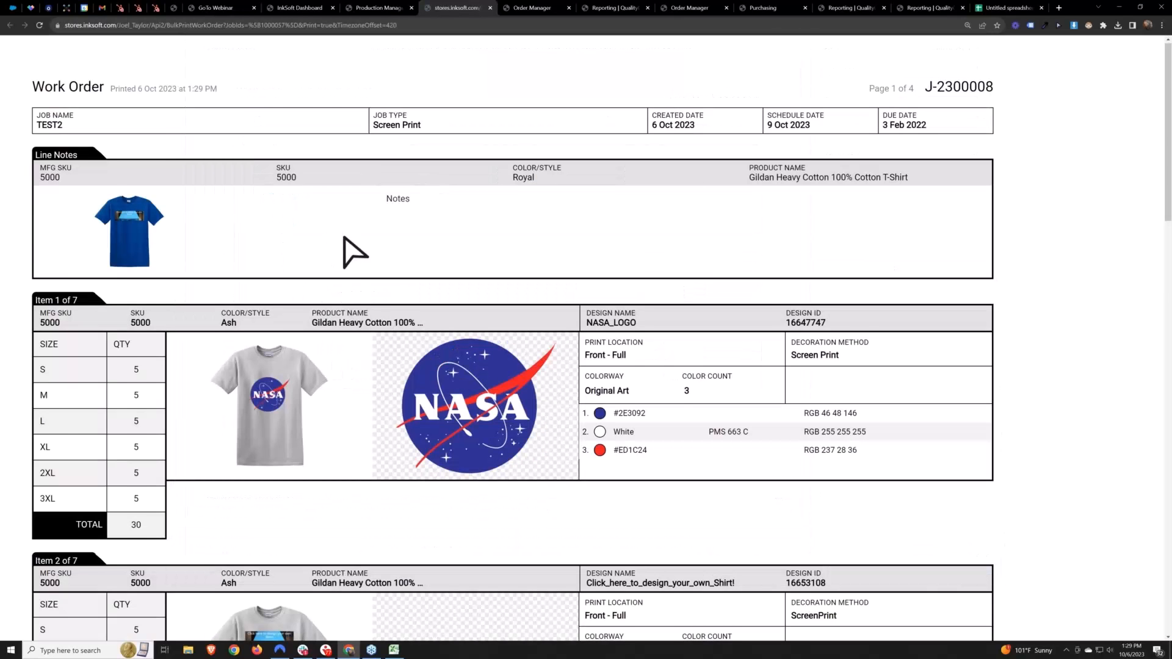
pyautogui.scroll(-5, 344, 243)
pyautogui.scroll(3, 414, 281)
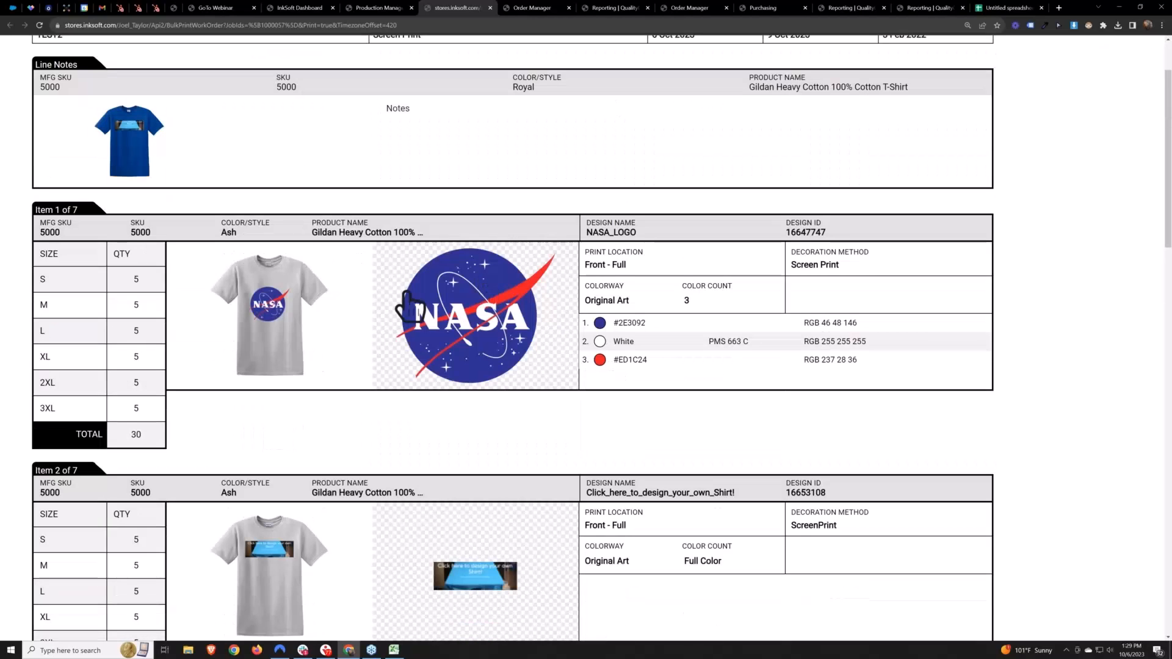
pyautogui.doubleClick(136, 279)
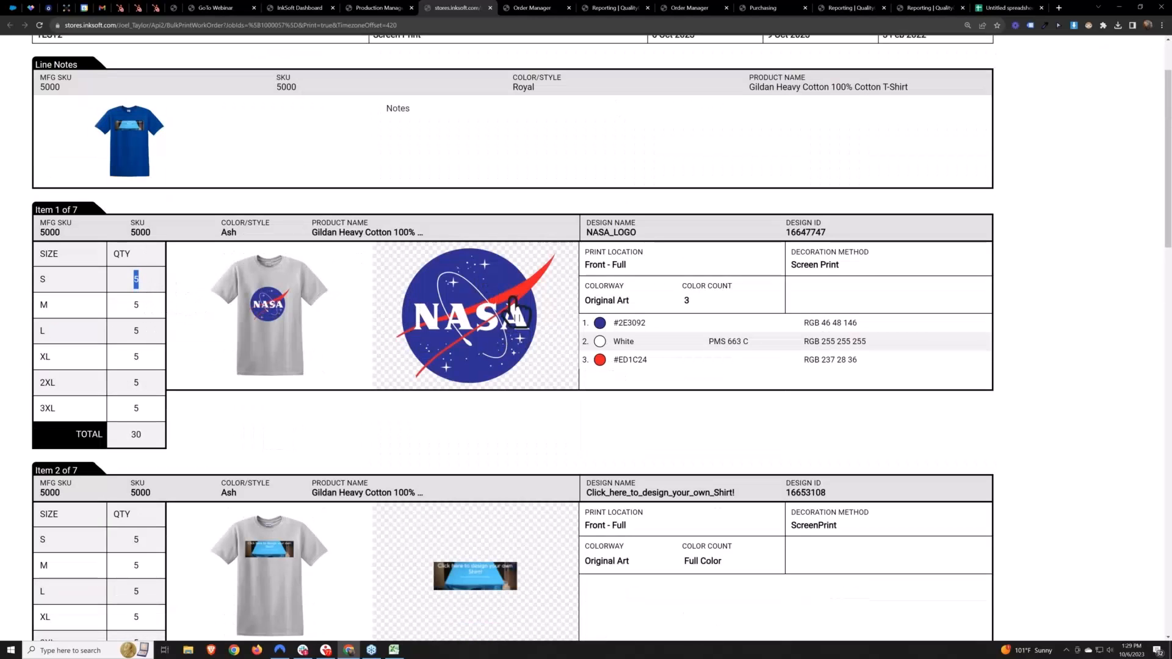
pyautogui.scroll(-1, 456, 318)
pyautogui.scroll(-10, 455, 322)
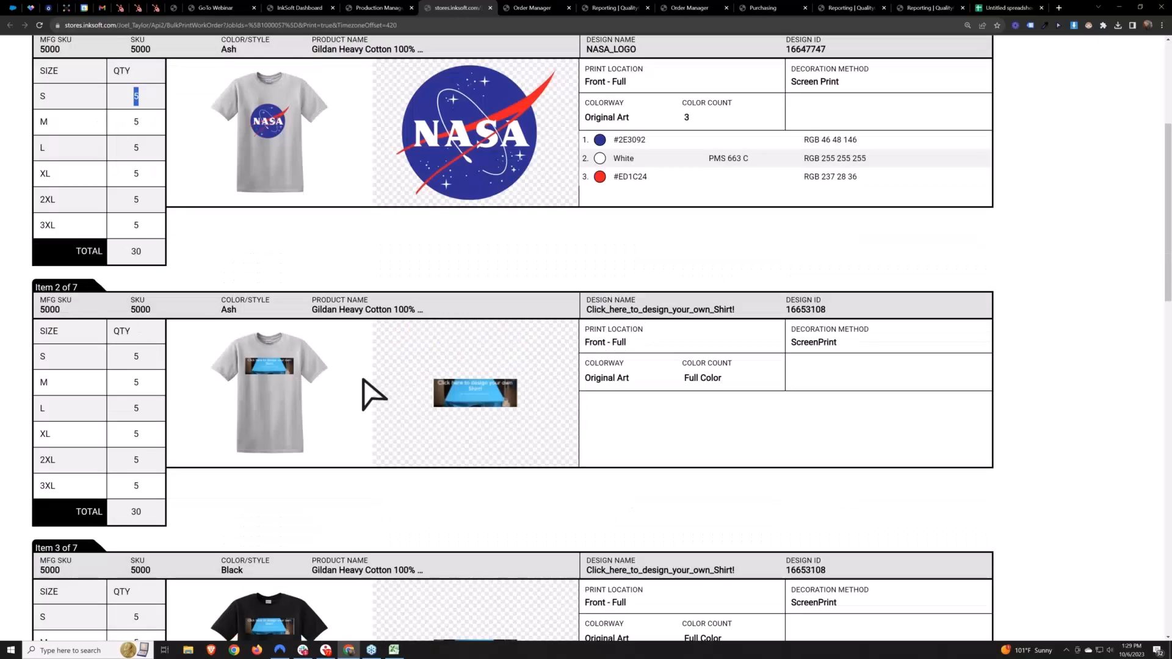
pyautogui.scroll(-8, 515, 308)
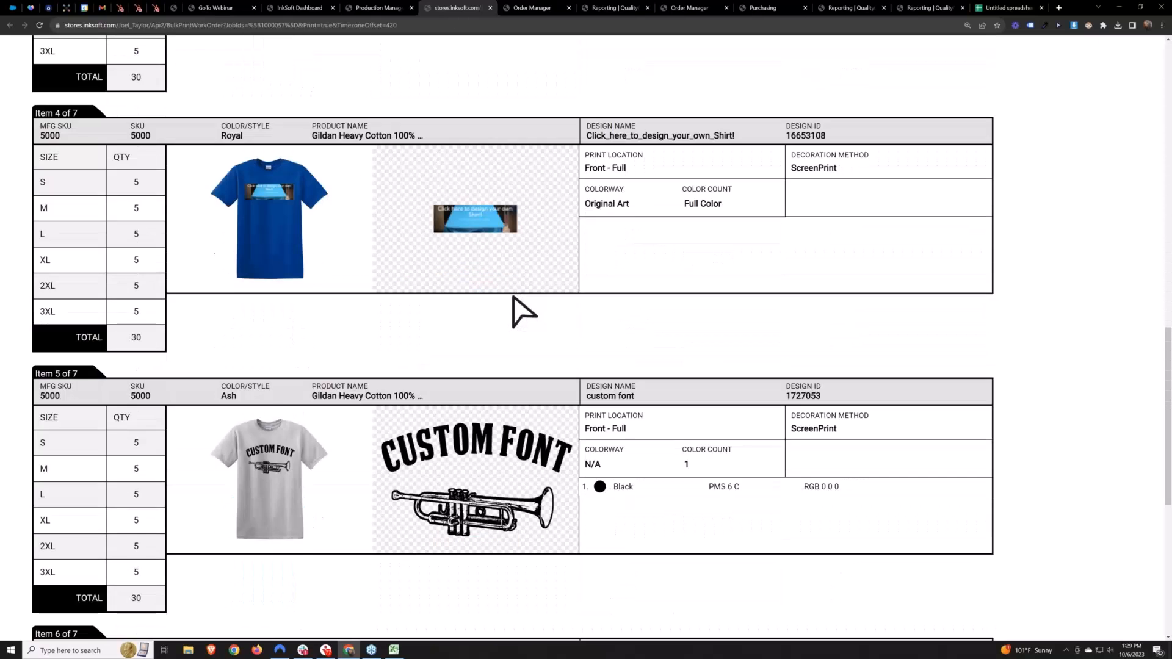
pyautogui.scroll(-4, 515, 308)
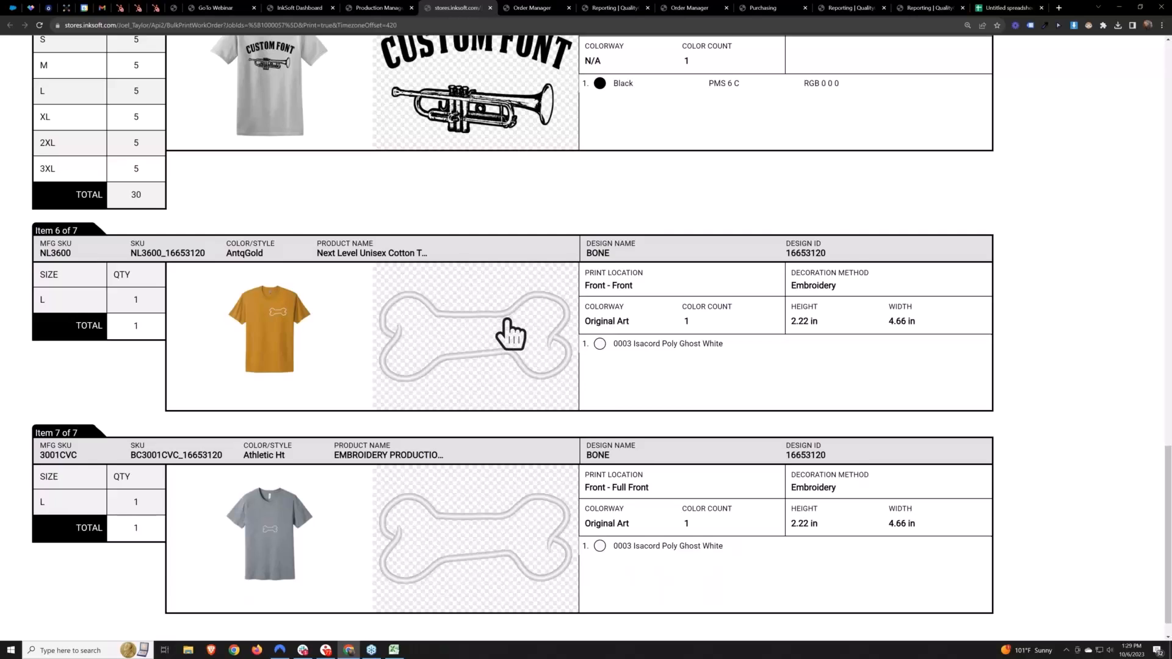
pyautogui.scroll(3, 509, 326)
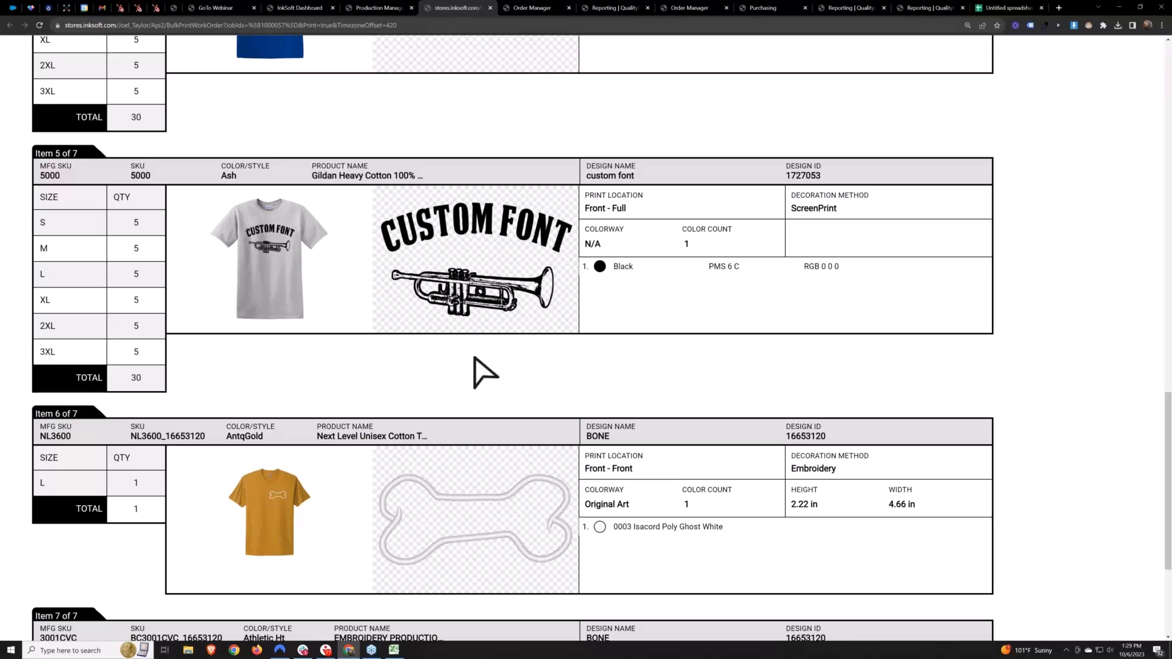
# Check the work order download option on the TEST2 job page, and return to the beginning of its printable work order
pyautogui.click(378, 8)
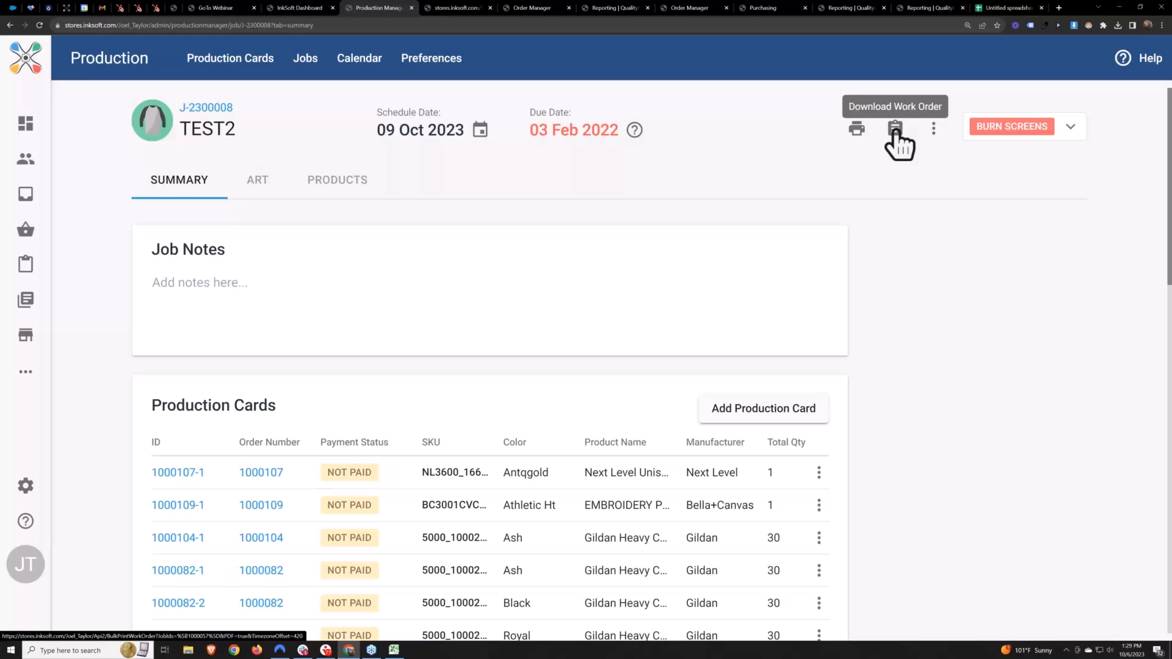
pyautogui.click(445, 6)
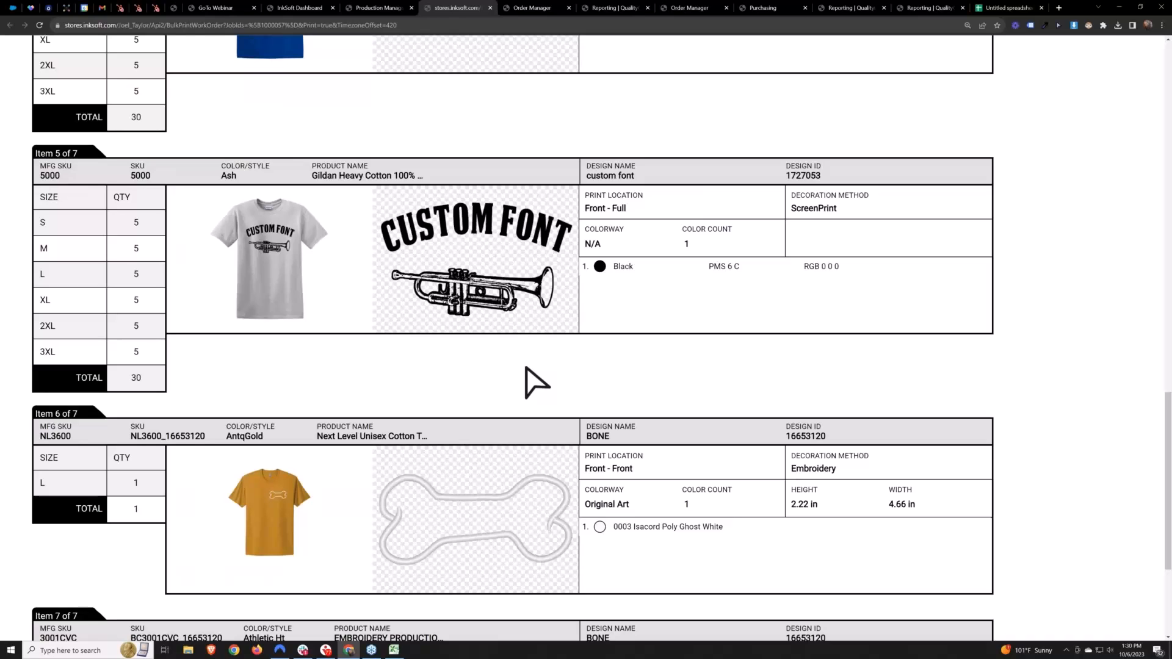
pyautogui.scroll(1, 533, 379)
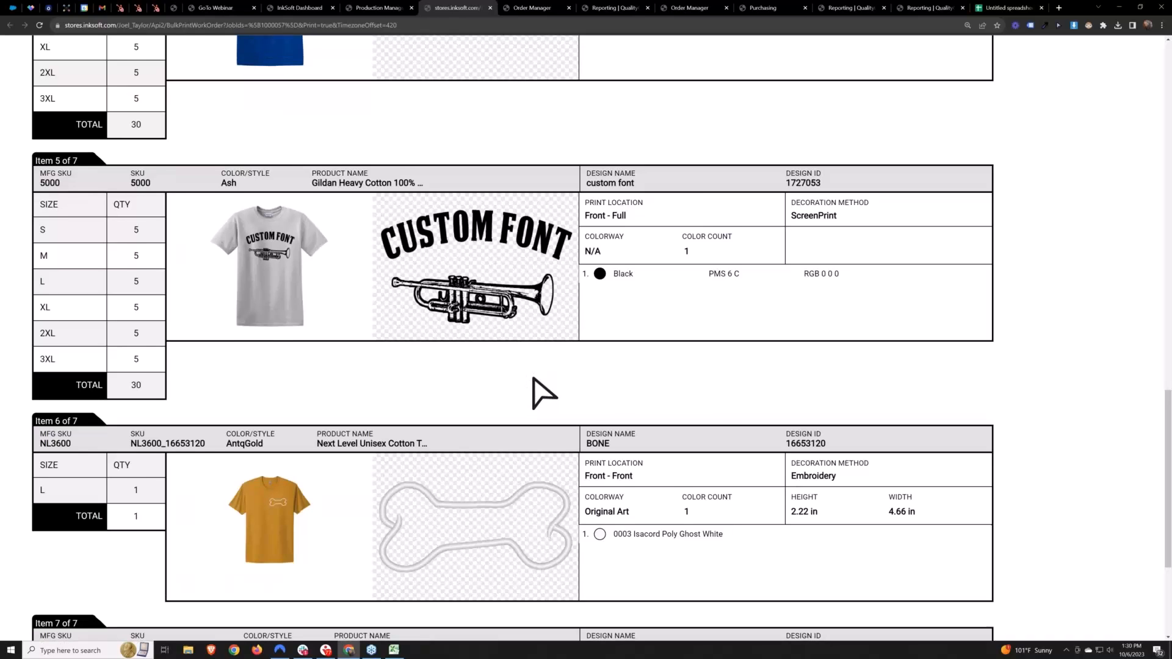
pyautogui.scroll(15, 534, 379)
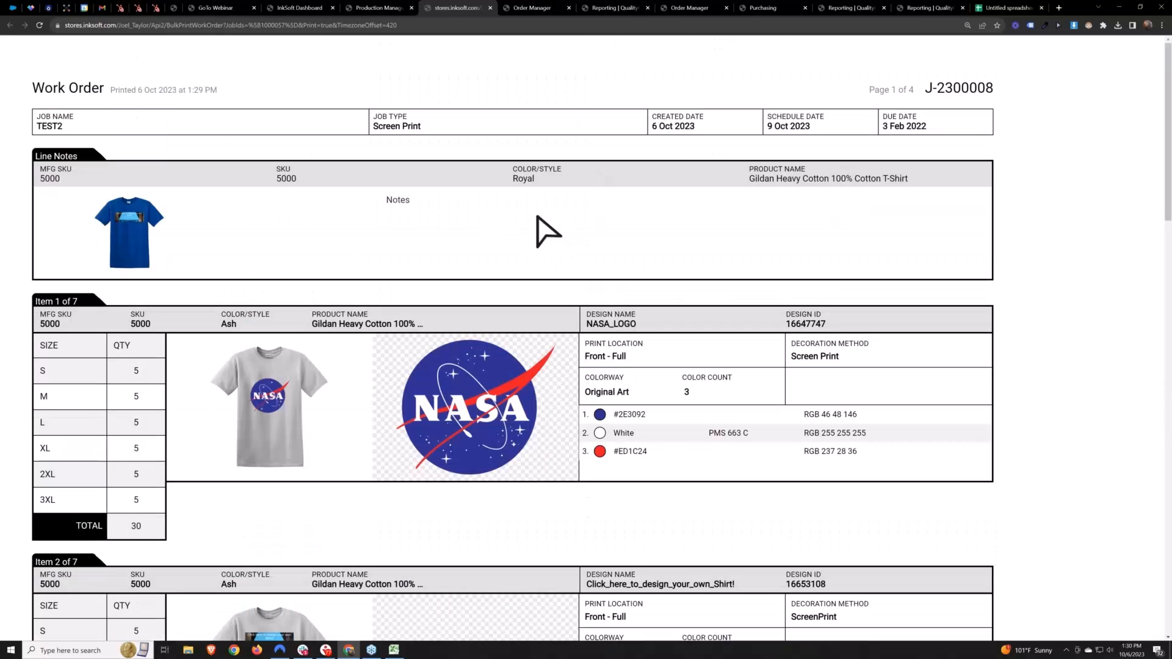
# Download the TEST2 job's render package from its job page and save the zip file
pyautogui.click(382, 6)
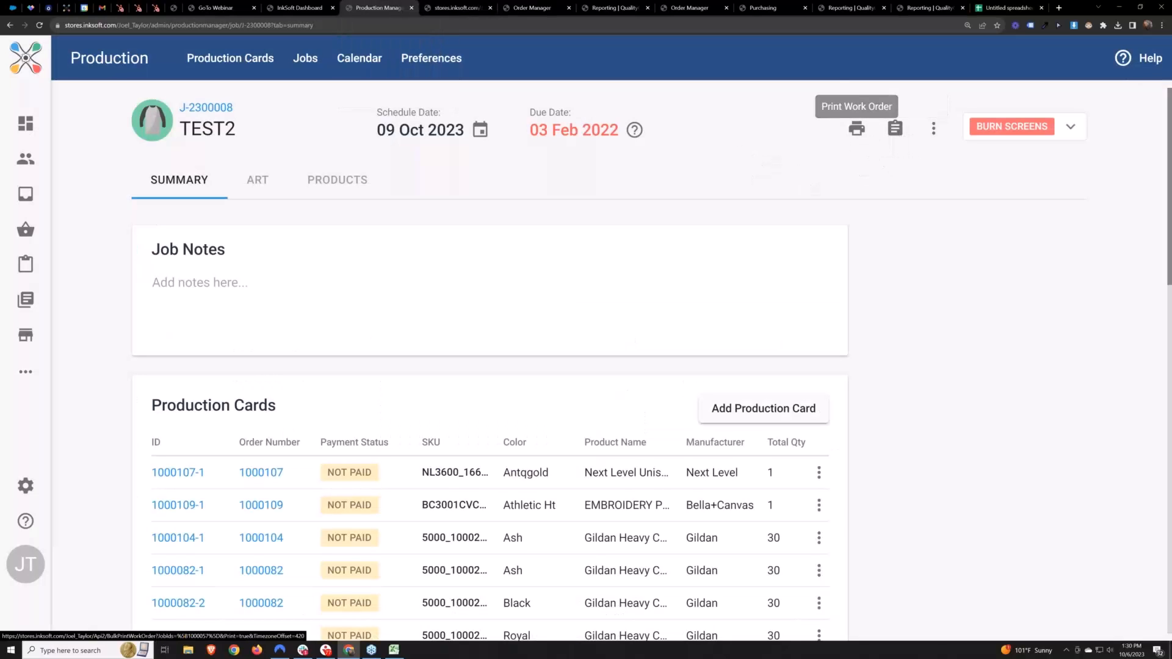
pyautogui.click(933, 129)
pyautogui.click(1019, 295)
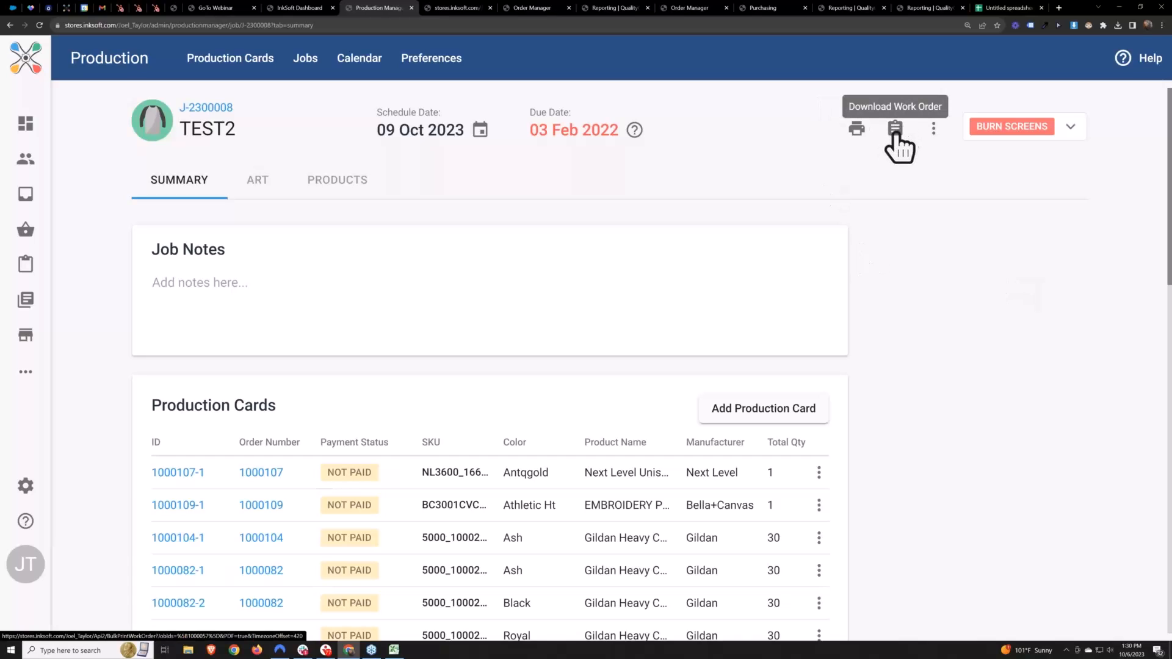
pyautogui.click(932, 129)
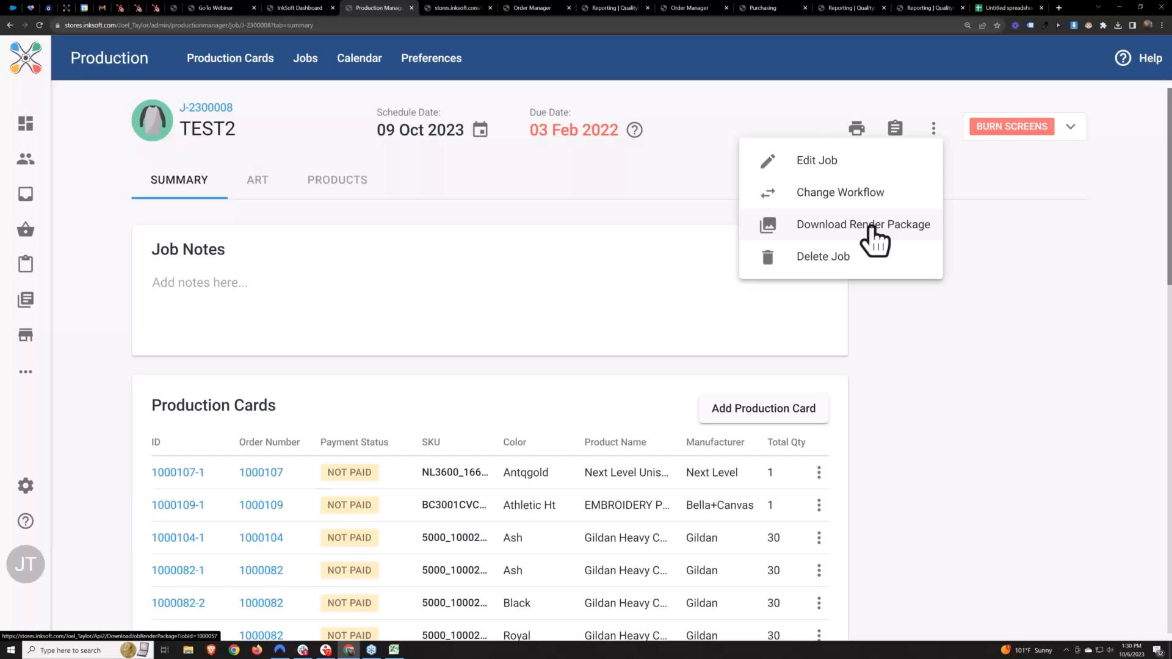
pyautogui.click(871, 228)
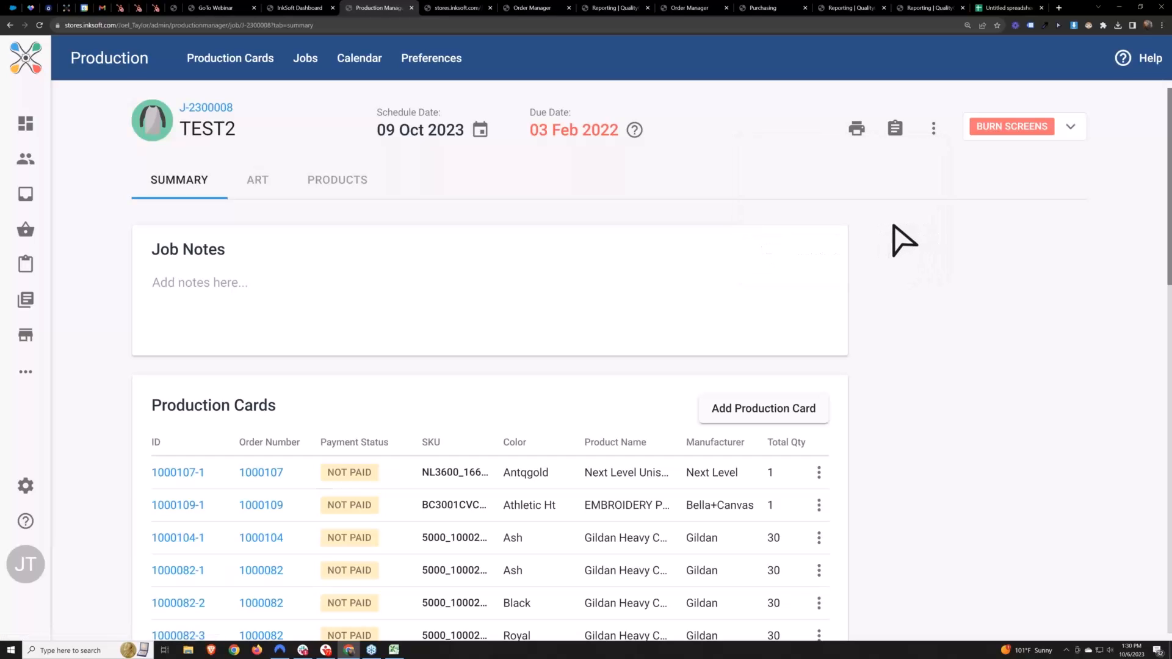
pyautogui.scroll(-2, 918, 273)
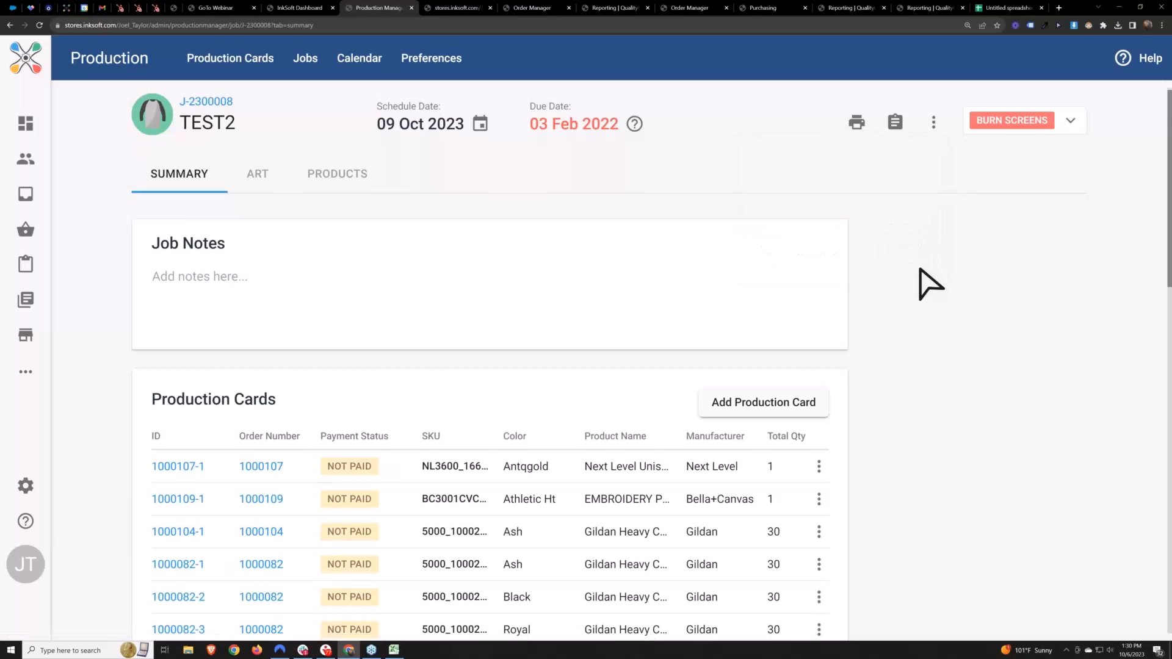
pyautogui.scroll(-2, 928, 269)
pyautogui.press('Return')
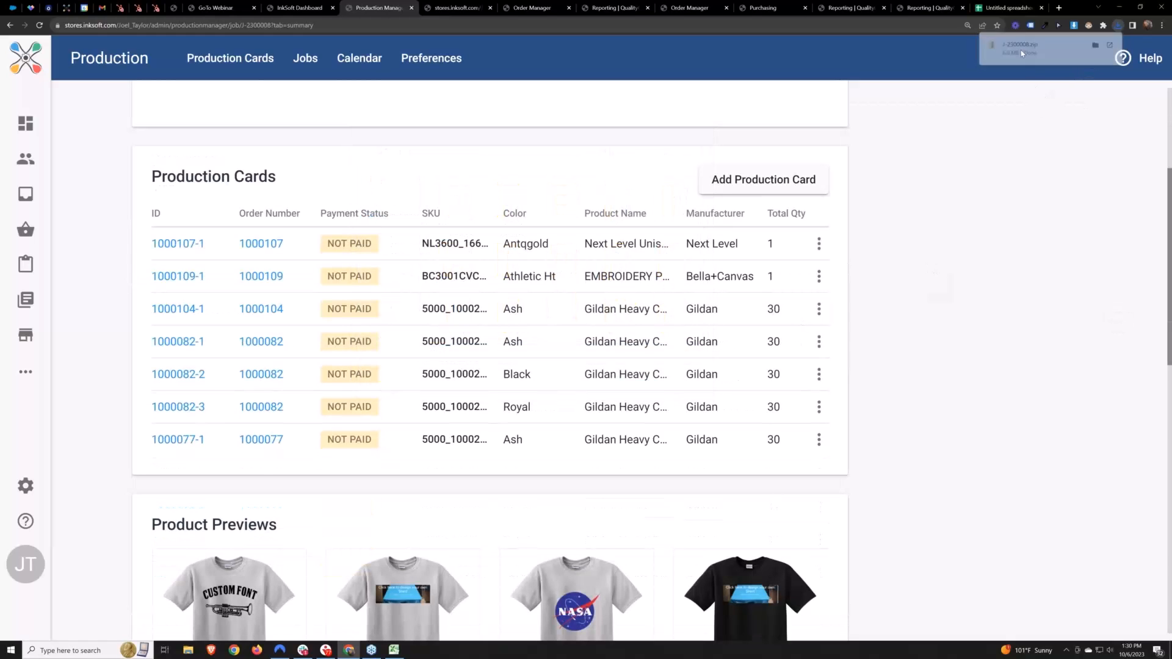
# Open the downloaded J-2300008.zip in File Explorer, and enlarge and reposition its window over the job page
pyautogui.moveTo(0, 353); pyautogui.dragTo(506, 101)
pyautogui.click(395, 206)
pyautogui.click(401, 195)
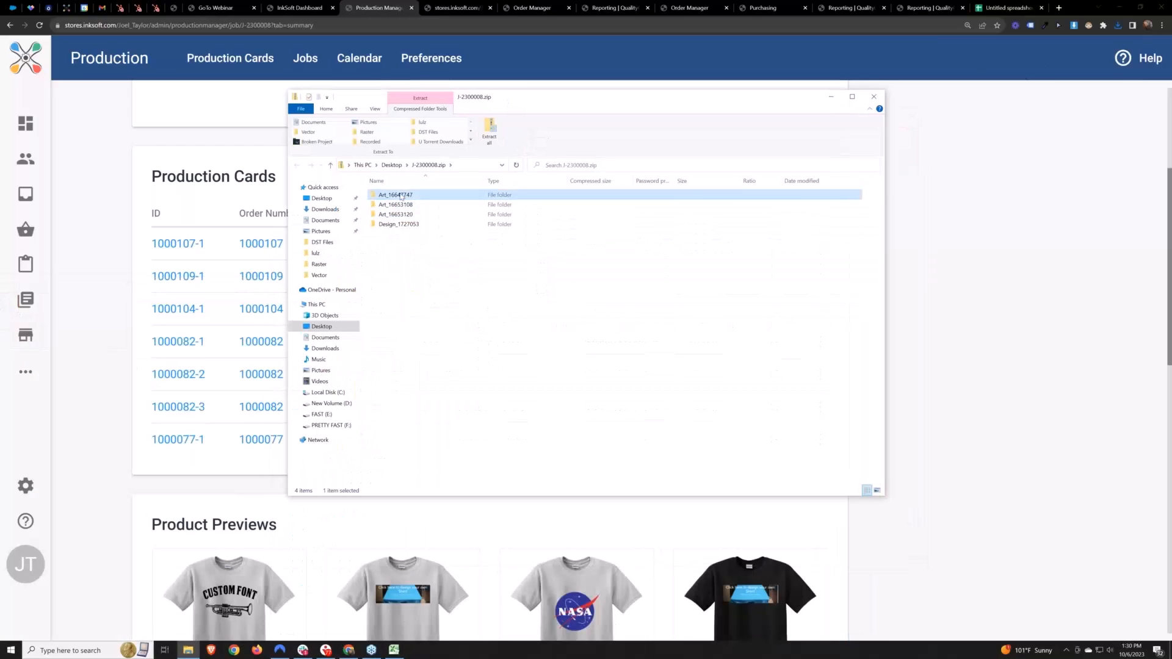
pyautogui.moveTo(885, 496); pyautogui.dragTo(996, 550)
pyautogui.moveTo(513, 100); pyautogui.dragTo(486, 109)
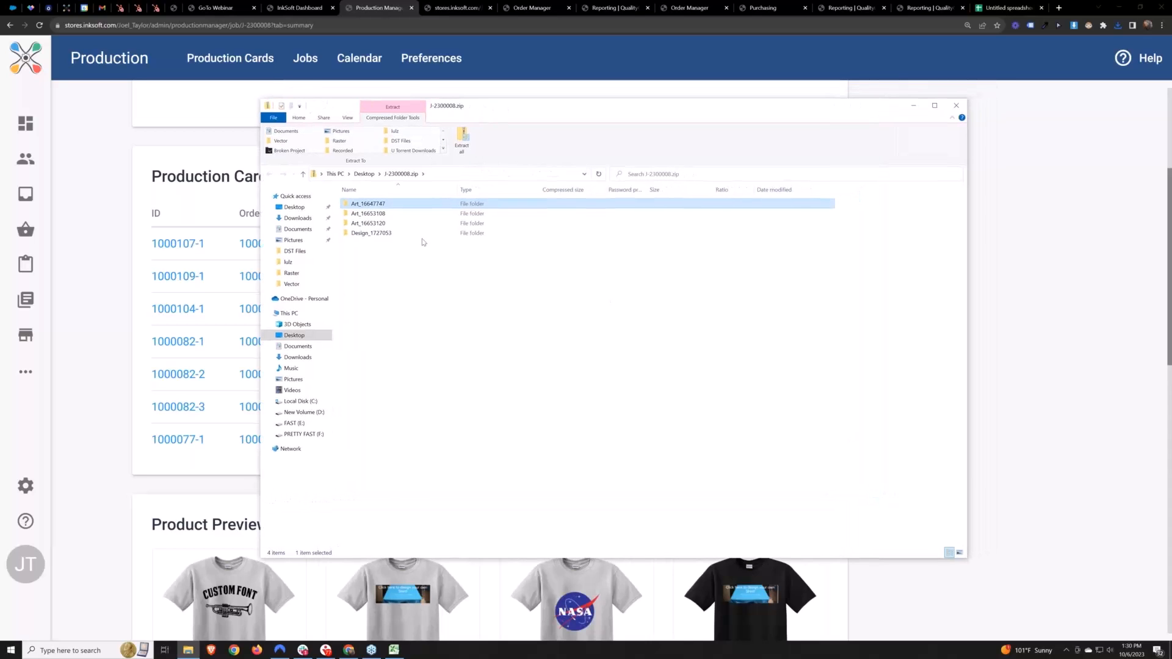
# Check the files inside the Art_16647747, Art_16653108 and Art_16653120 folders, returning to the zip's folder list
pyautogui.doubleClick(378, 205)
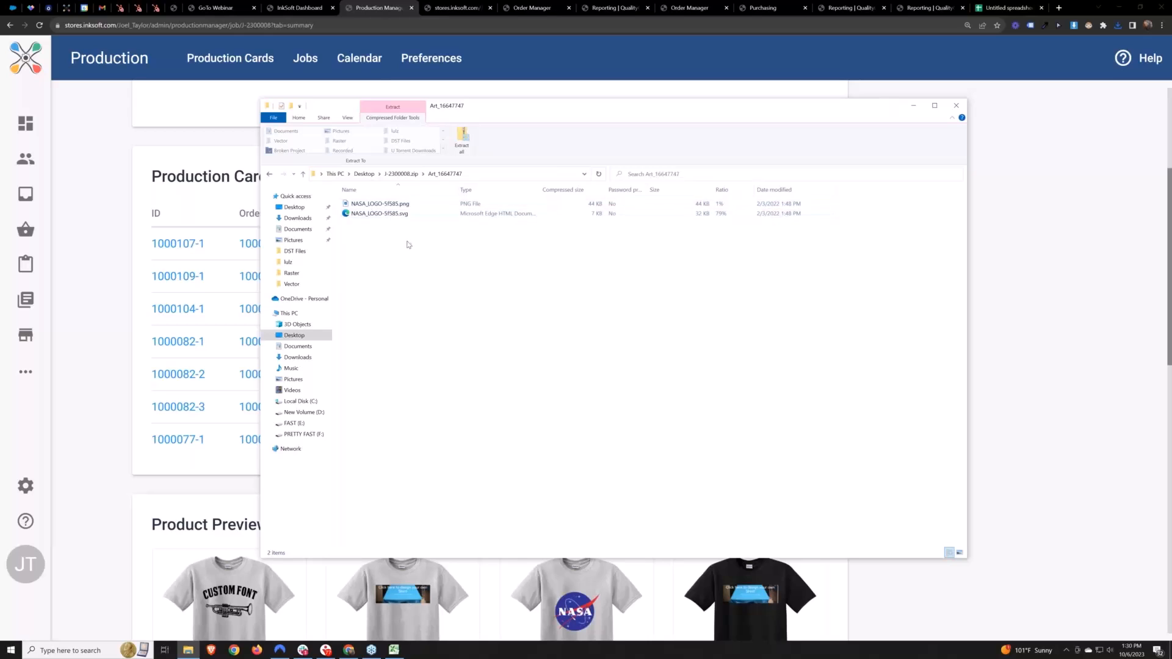
pyautogui.hotkey('alt', 'Left')
pyautogui.doubleClick(372, 216)
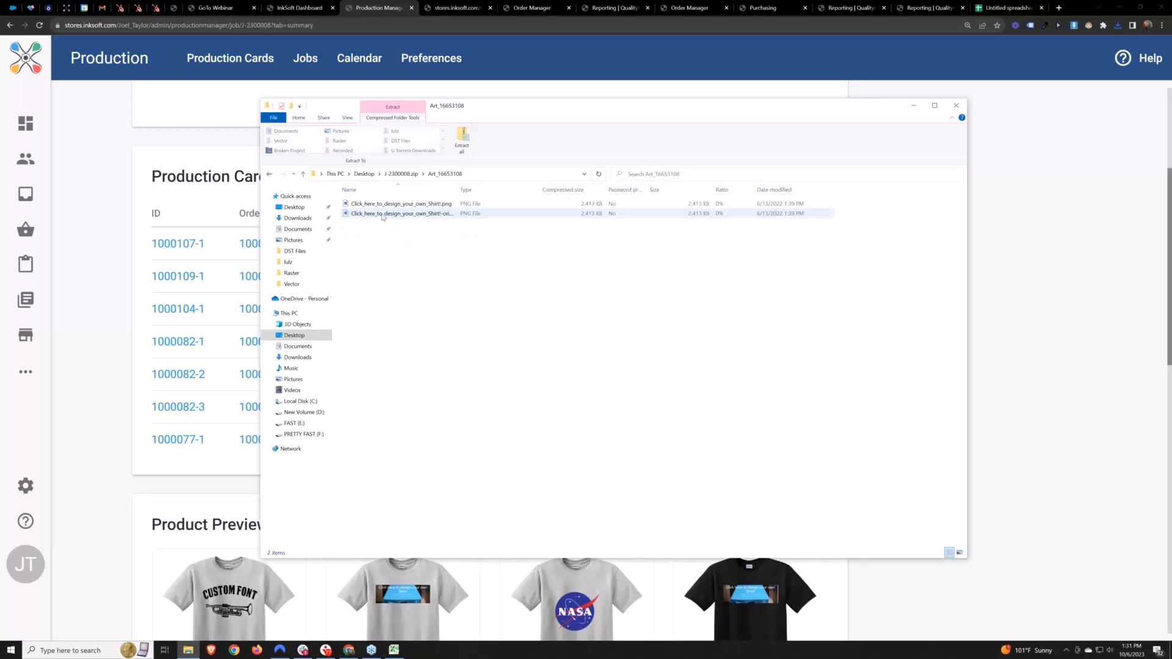
pyautogui.hotkey('alt', 'Left')
pyautogui.click(359, 223)
pyautogui.doubleClick(359, 224)
pyautogui.hotkey('alt', 'Left')
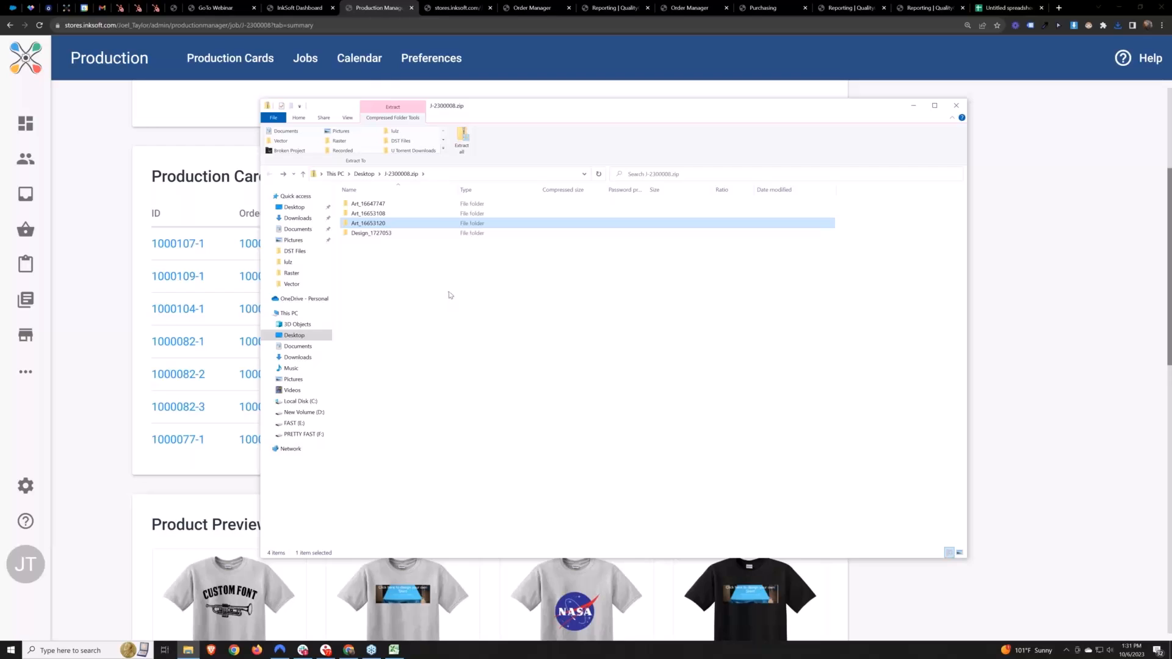
# Examine the PNG and SVG versions of the NASA logo in the Art_16647747 folder, and return to the zip's folder list
pyautogui.moveTo(407, 277); pyautogui.dragTo(370, 202)
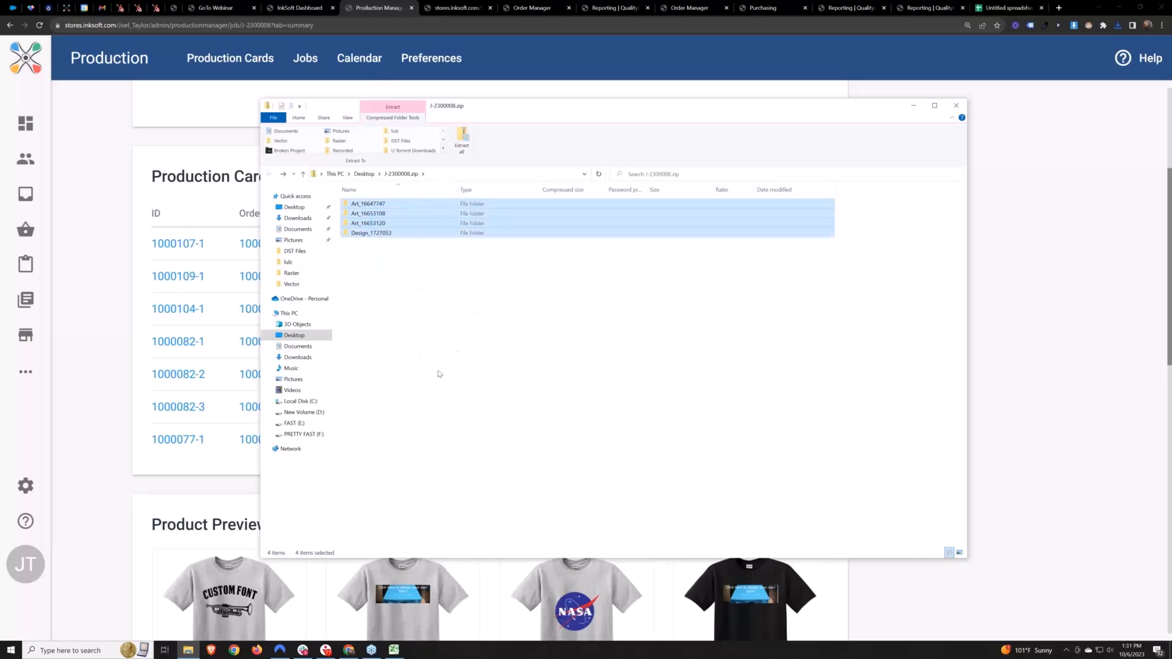
pyautogui.click(497, 342)
pyautogui.doubleClick(378, 204)
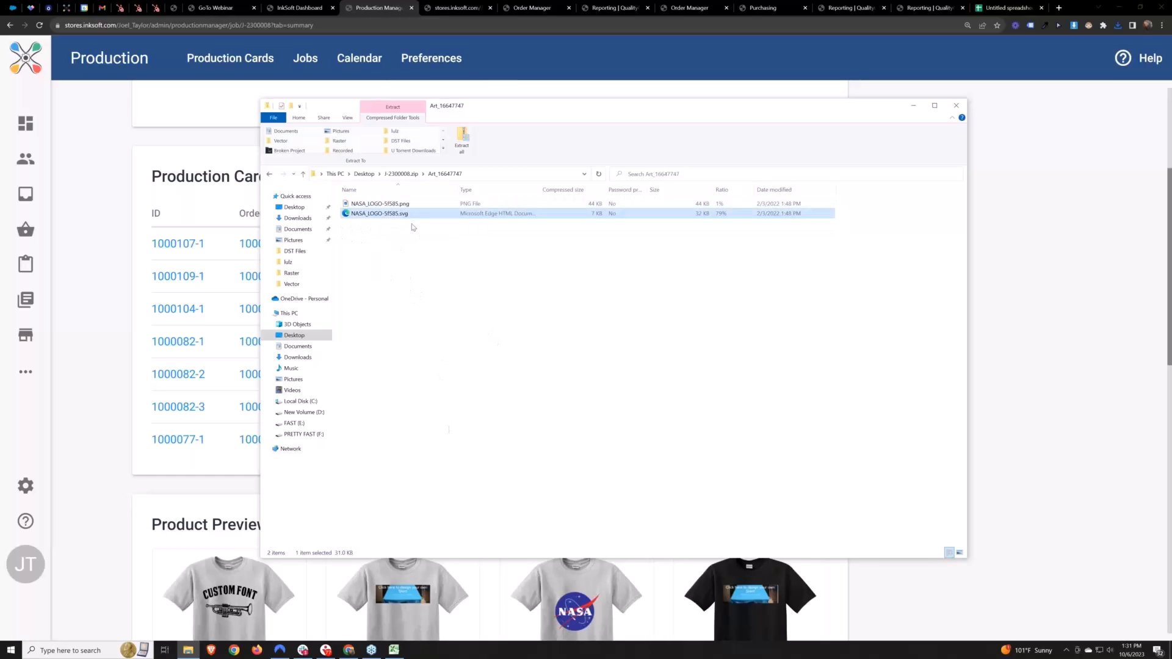
pyautogui.click(411, 206)
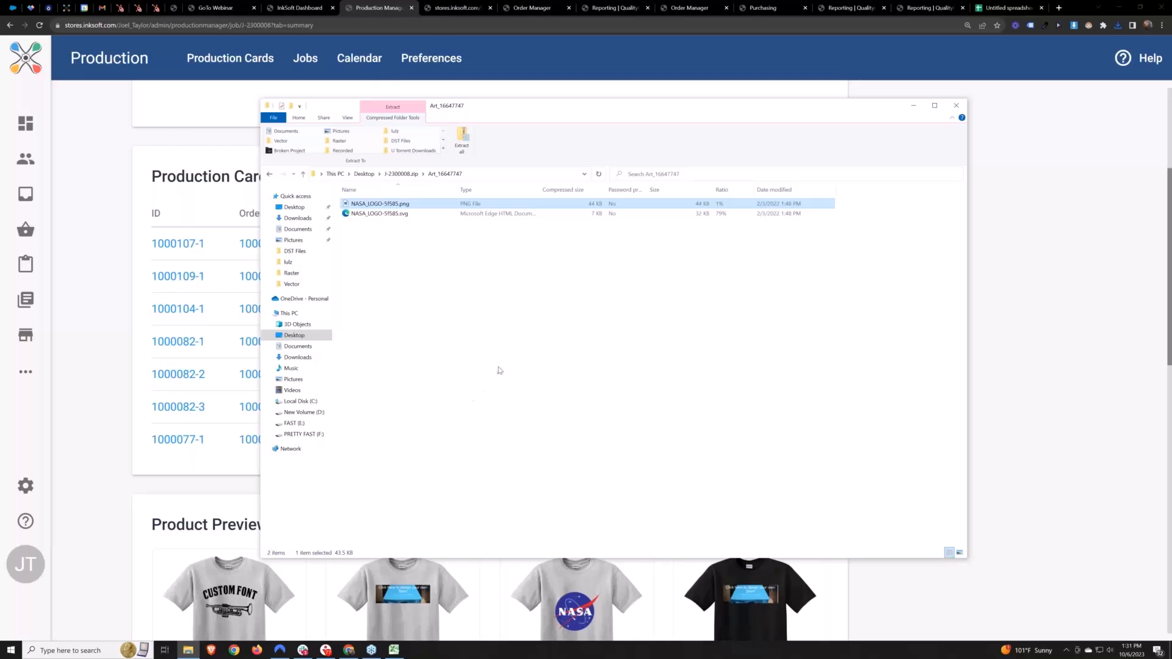
pyautogui.click(540, 317)
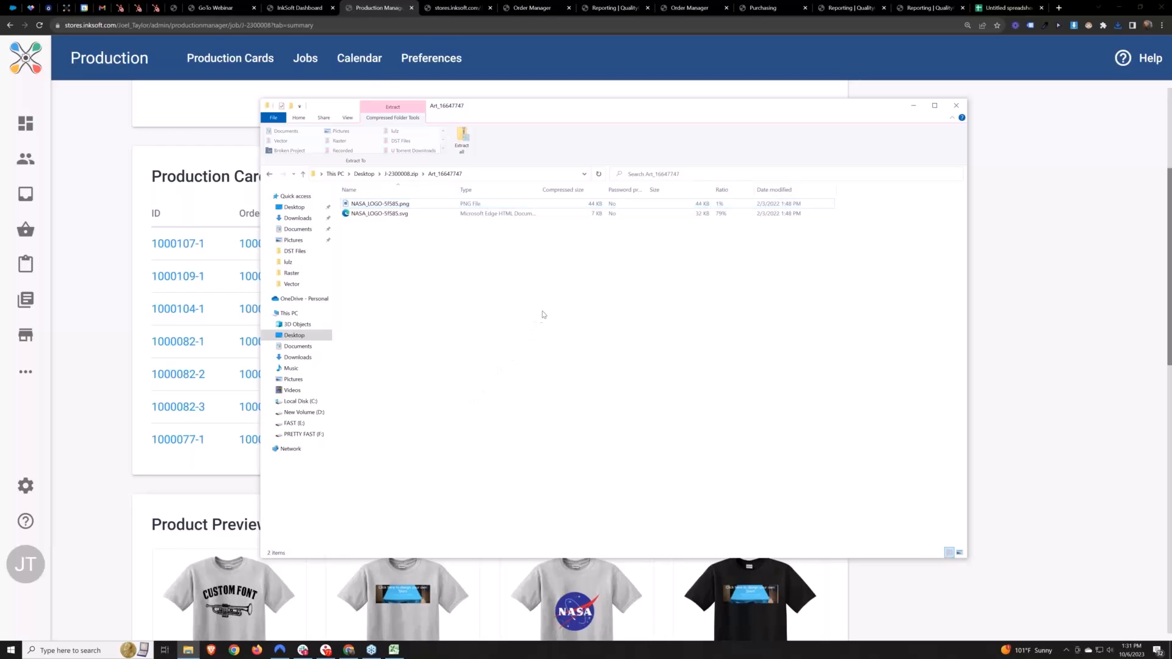
pyautogui.moveTo(500, 280); pyautogui.dragTo(370, 211)
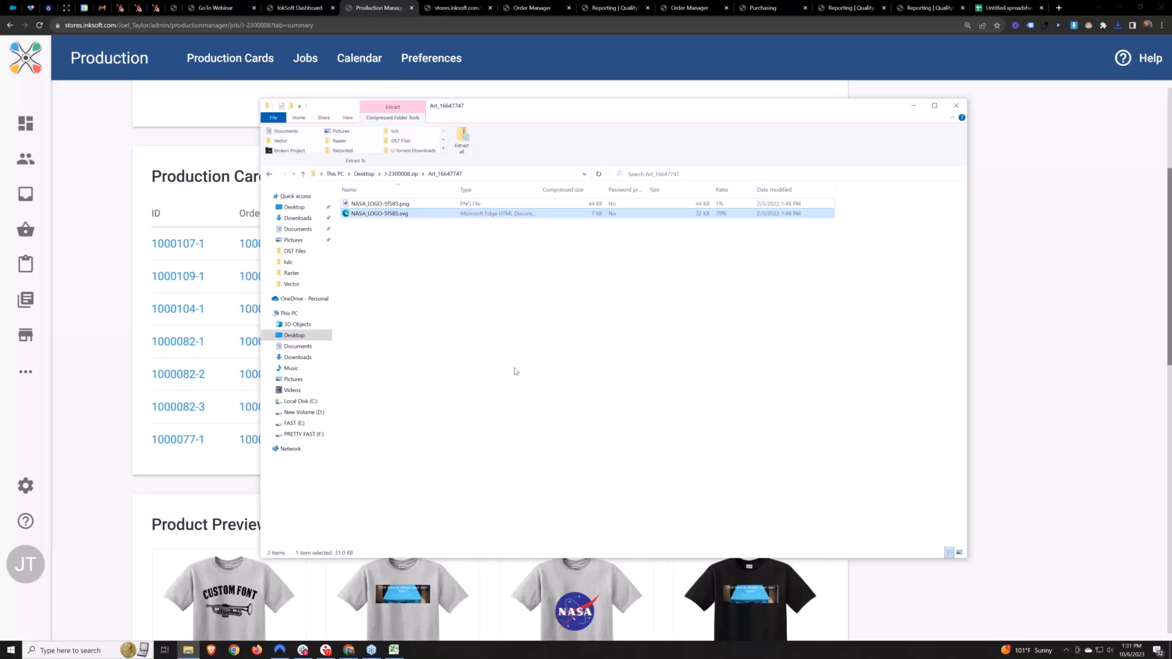
pyautogui.click(506, 323)
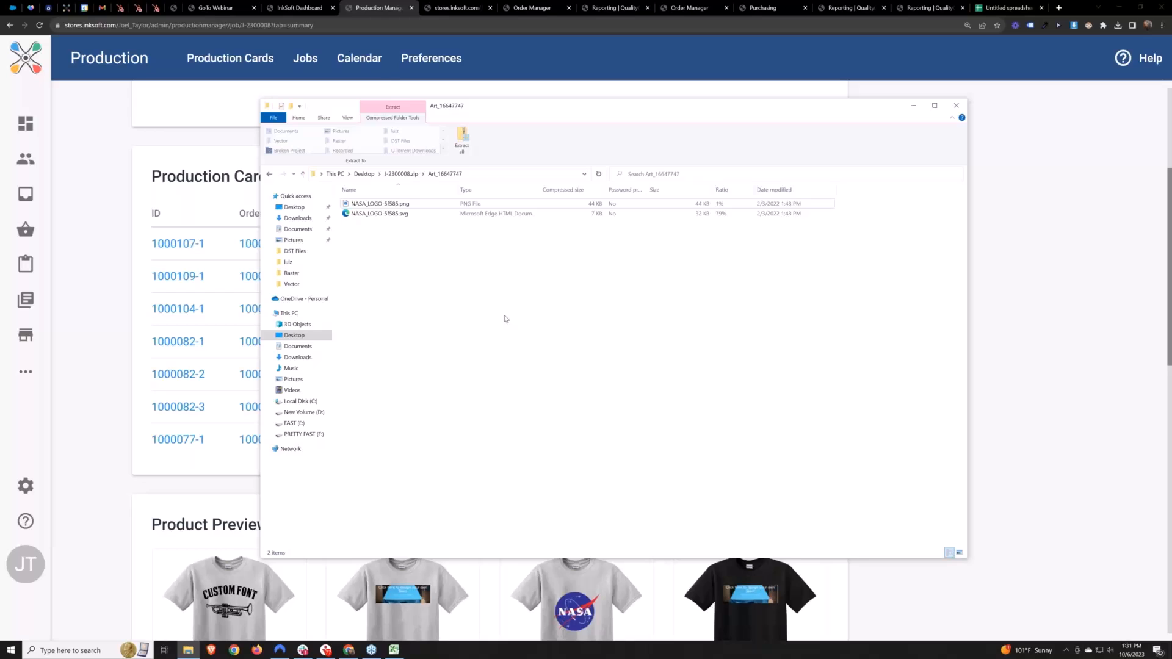
pyautogui.hotkey('alt', 'Left')
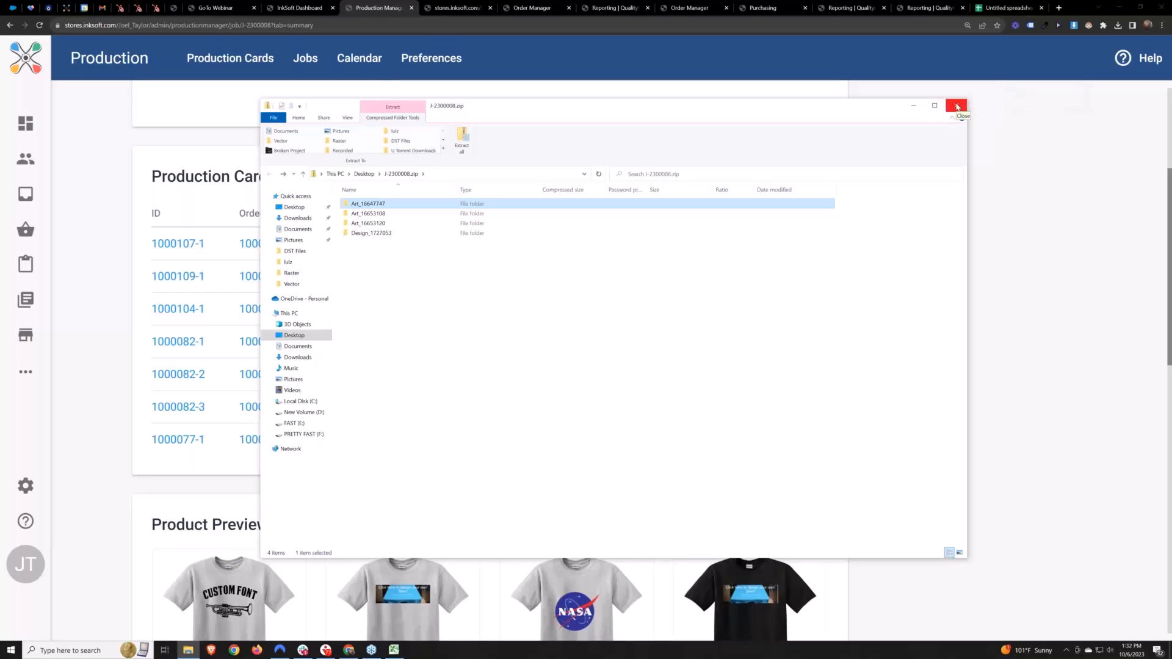
# Close the render package's File Explorer window and open the first production card's order in a new tab to review its details
pyautogui.click(957, 107)
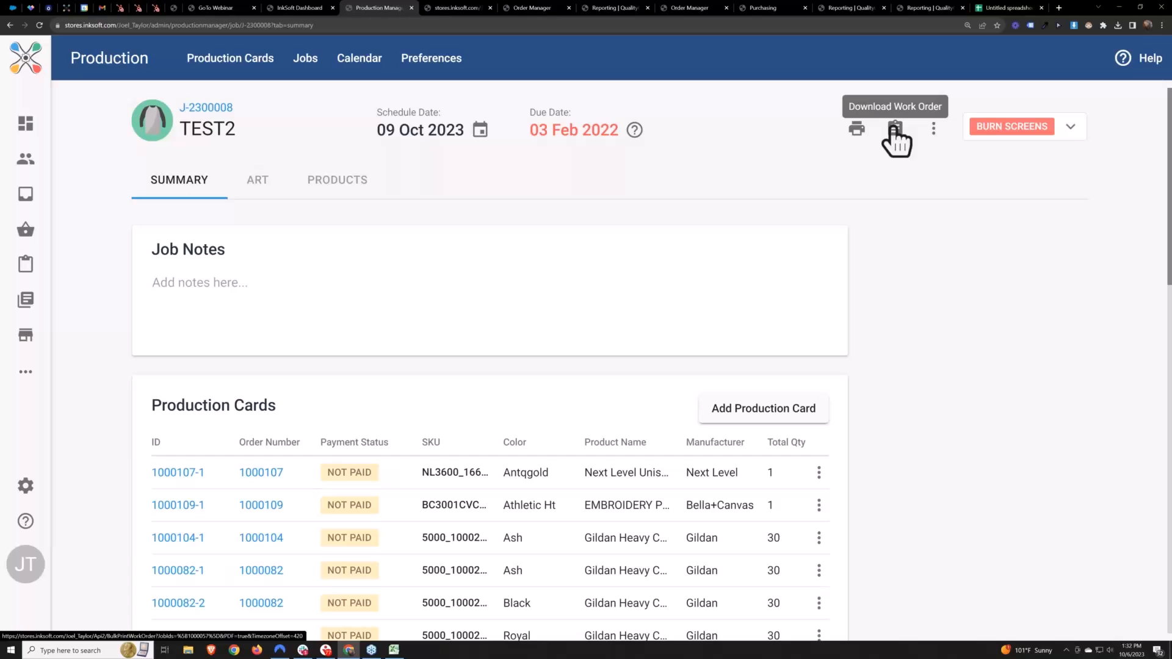
pyautogui.rightClick(269, 475)
pyautogui.click(273, 481)
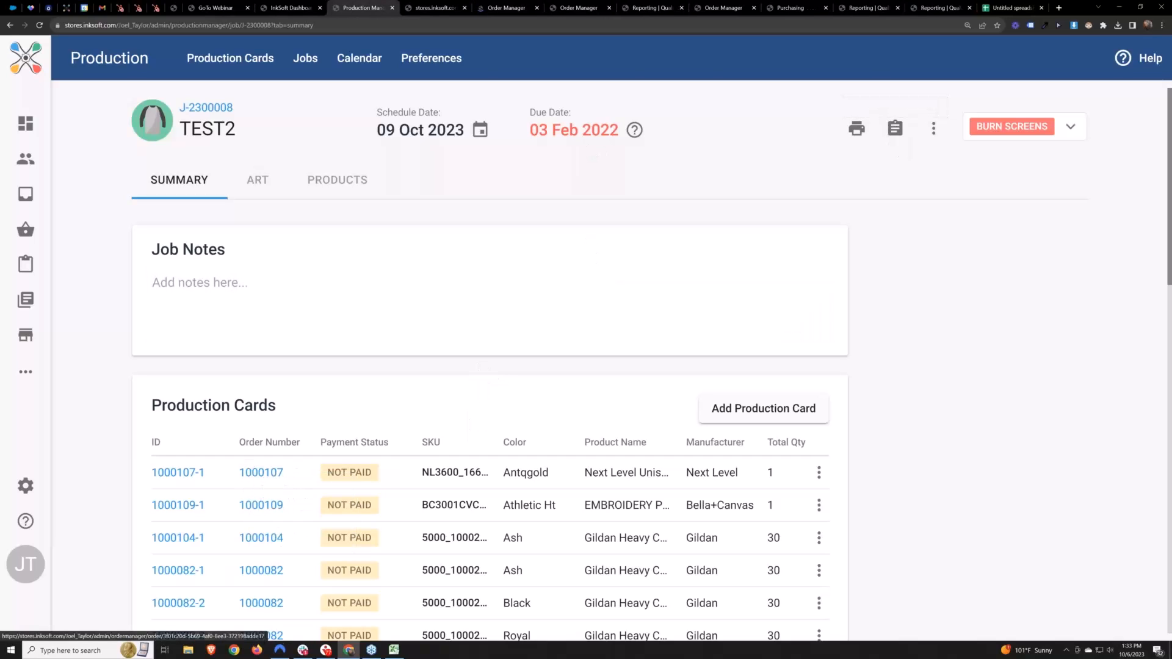
pyautogui.click(506, 8)
pyautogui.scroll(-4, 567, 288)
pyautogui.scroll(3, 370, 426)
pyautogui.scroll(-2, 317, 397)
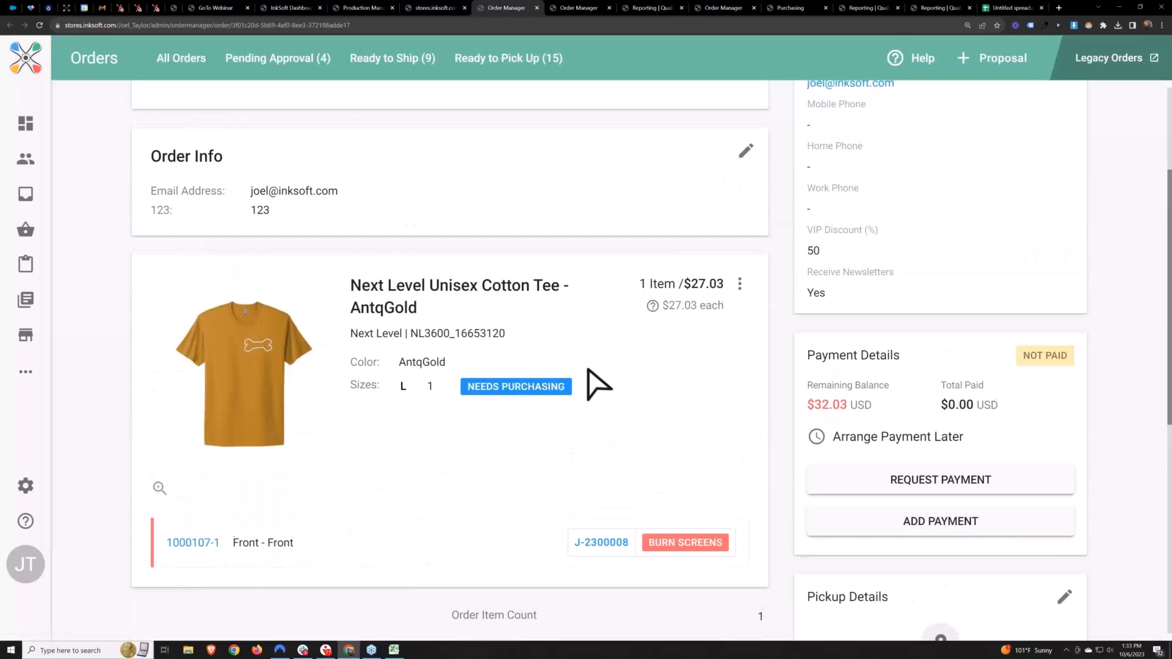
pyautogui.scroll(3, 589, 372)
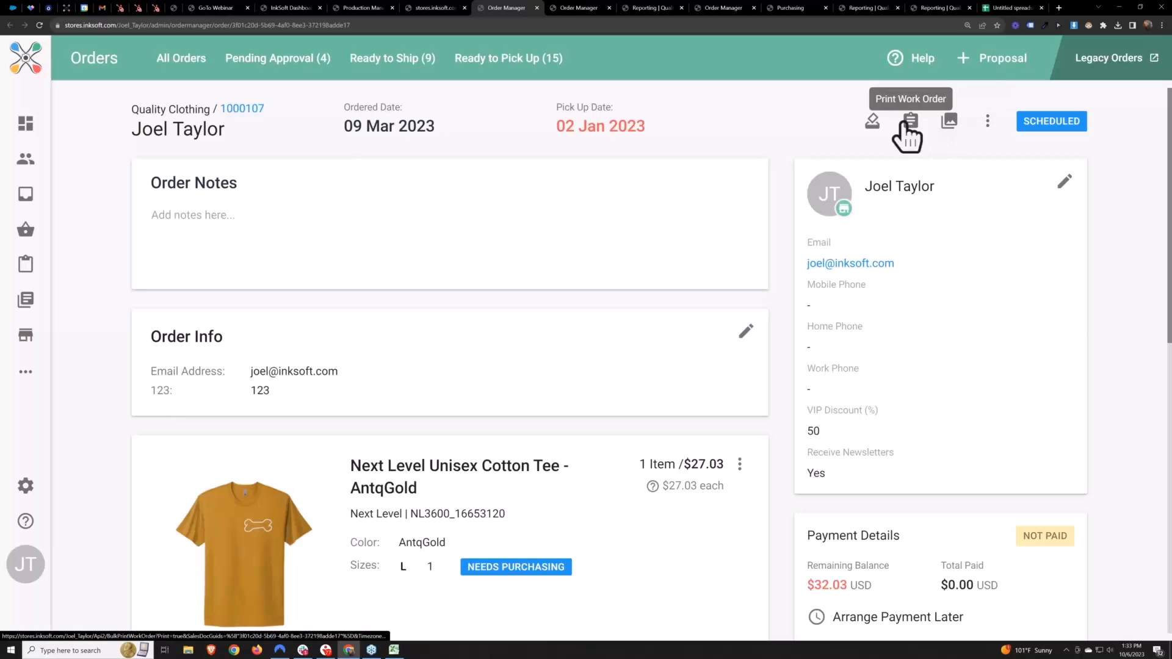
# Download the order package from the order page and save the zip file to the Desktop
pyautogui.click(988, 120)
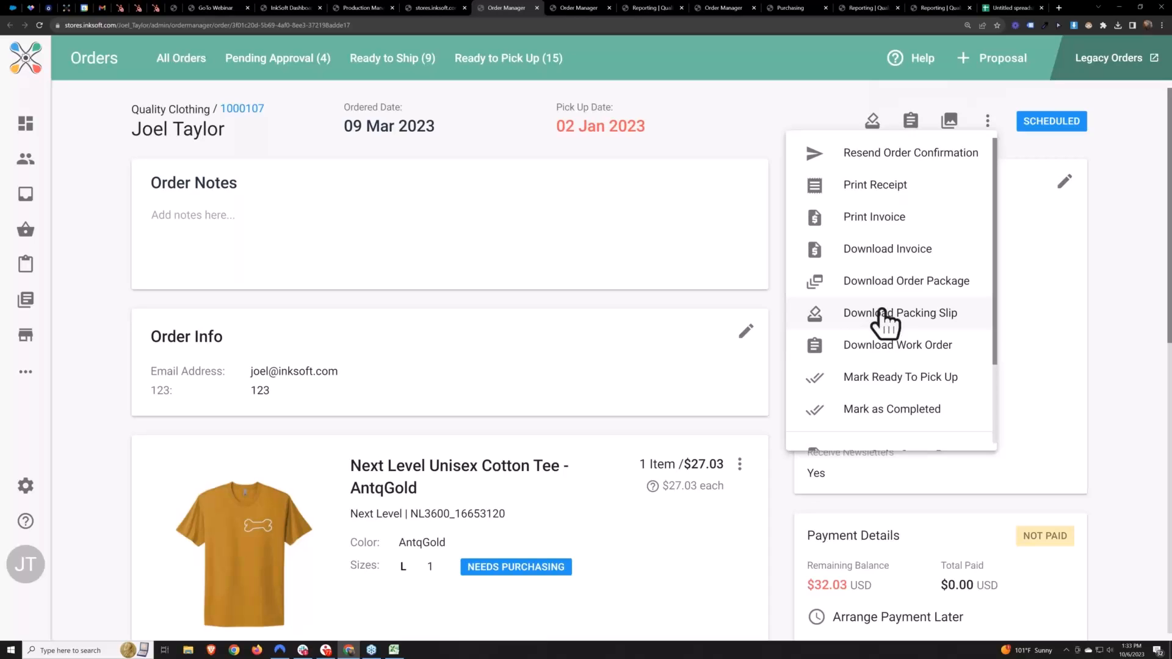
pyautogui.click(895, 287)
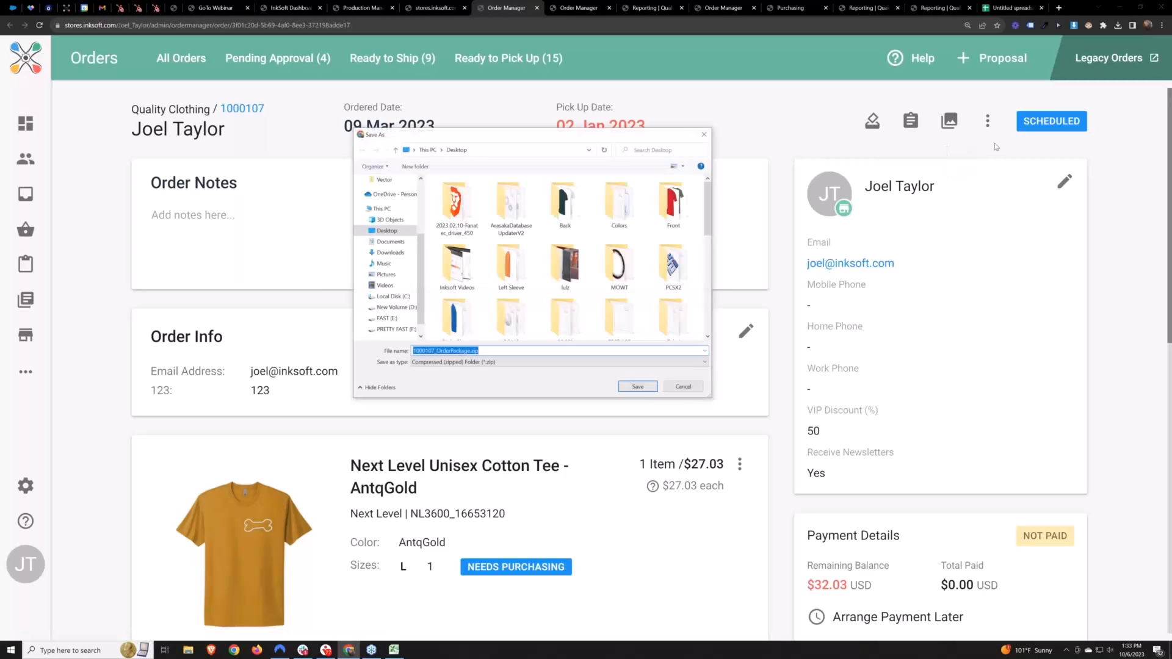
pyautogui.click(645, 388)
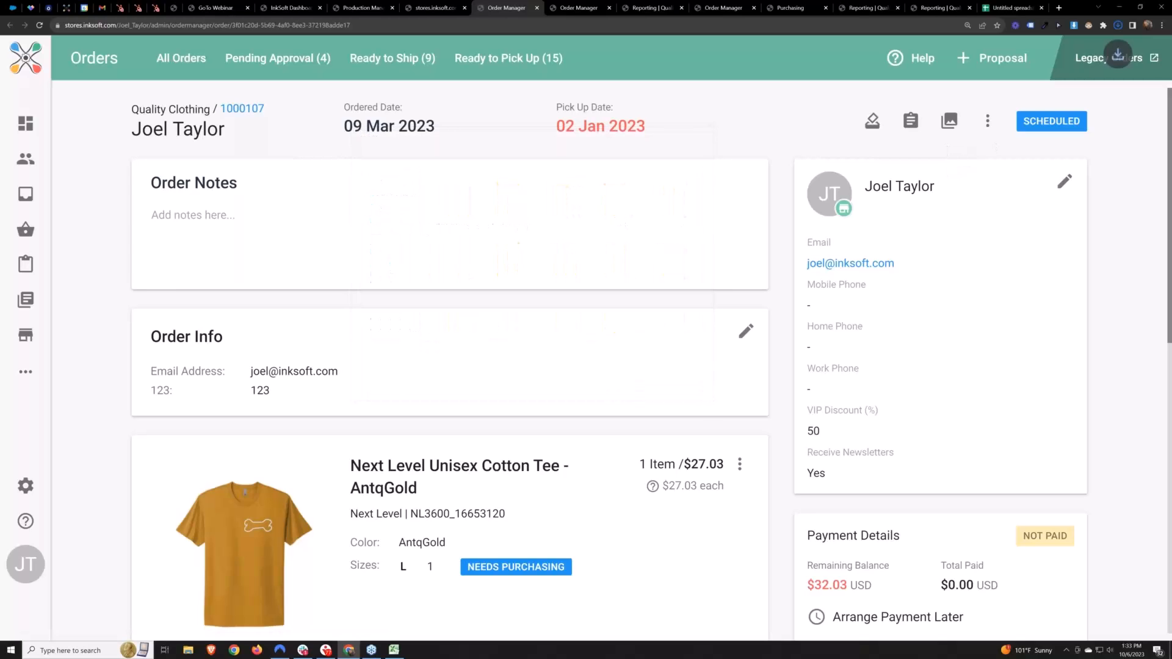
# Open the downloaded order package zip, view its work order PDF, and close the PDF
pyautogui.click(1118, 25)
pyautogui.click(1036, 66)
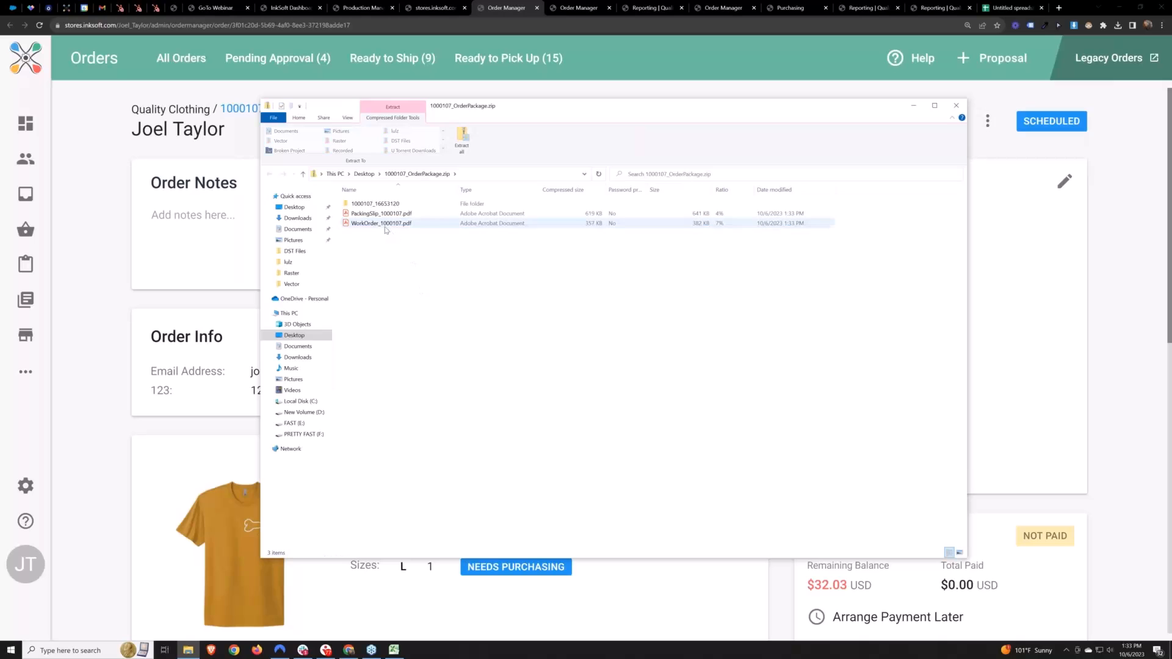
pyautogui.doubleClick(382, 223)
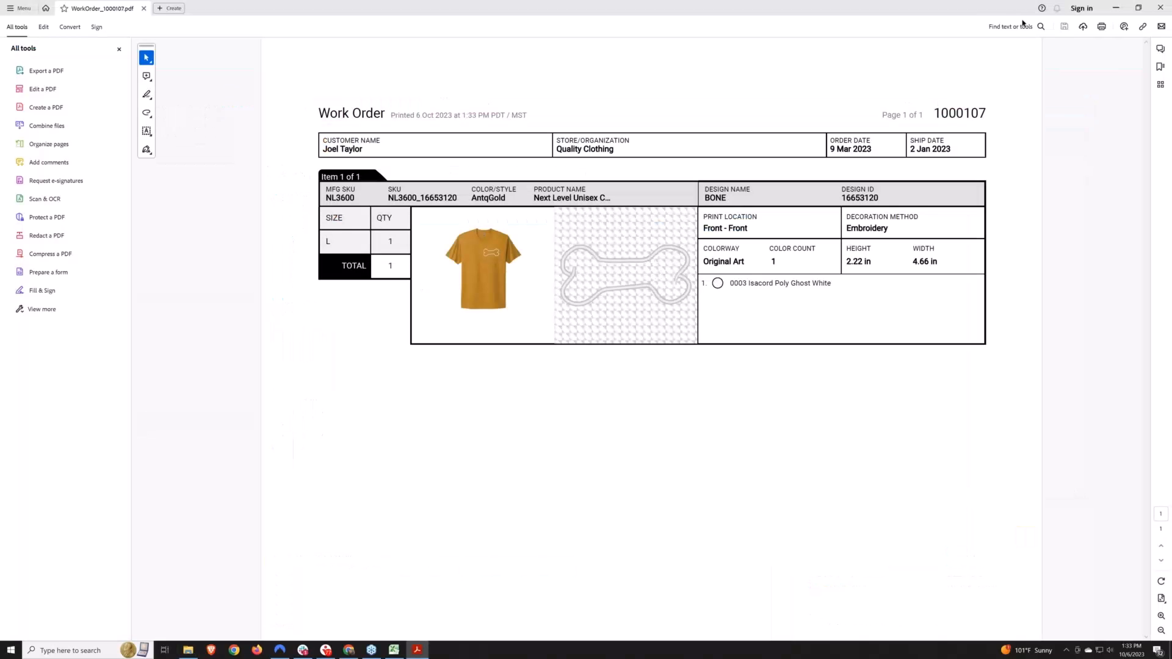
pyautogui.click(1161, 4)
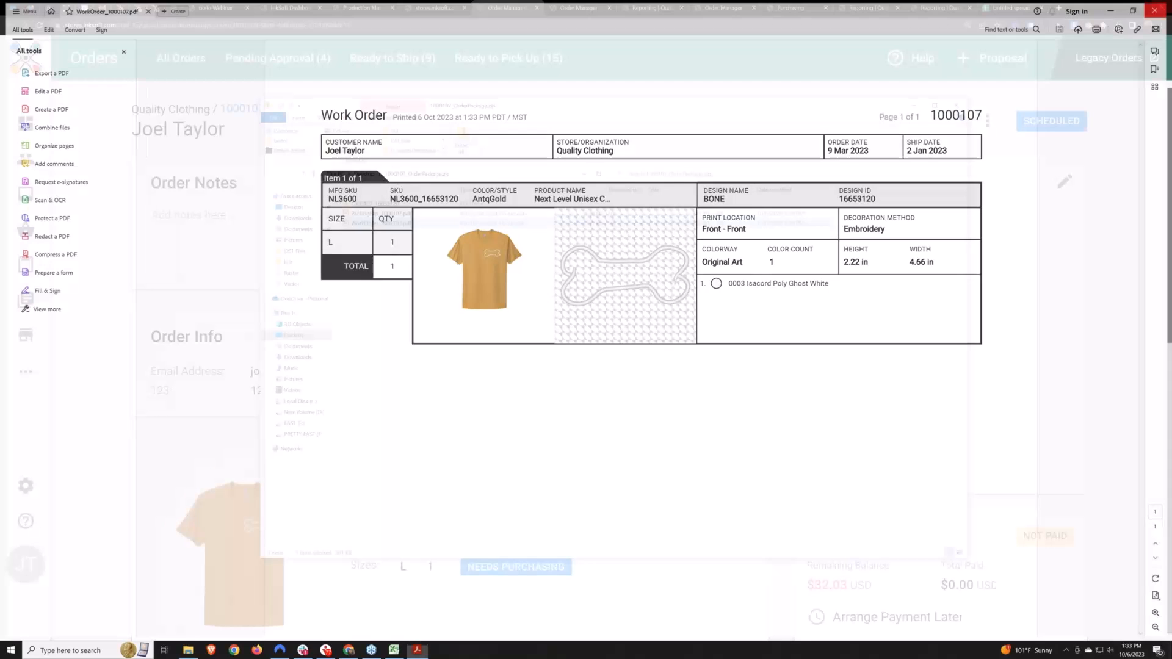
# Inspect the BONE57 DST and PNG files in the art folder's Front subfolder, and return to the order package's file list
pyautogui.doubleClick(363, 205)
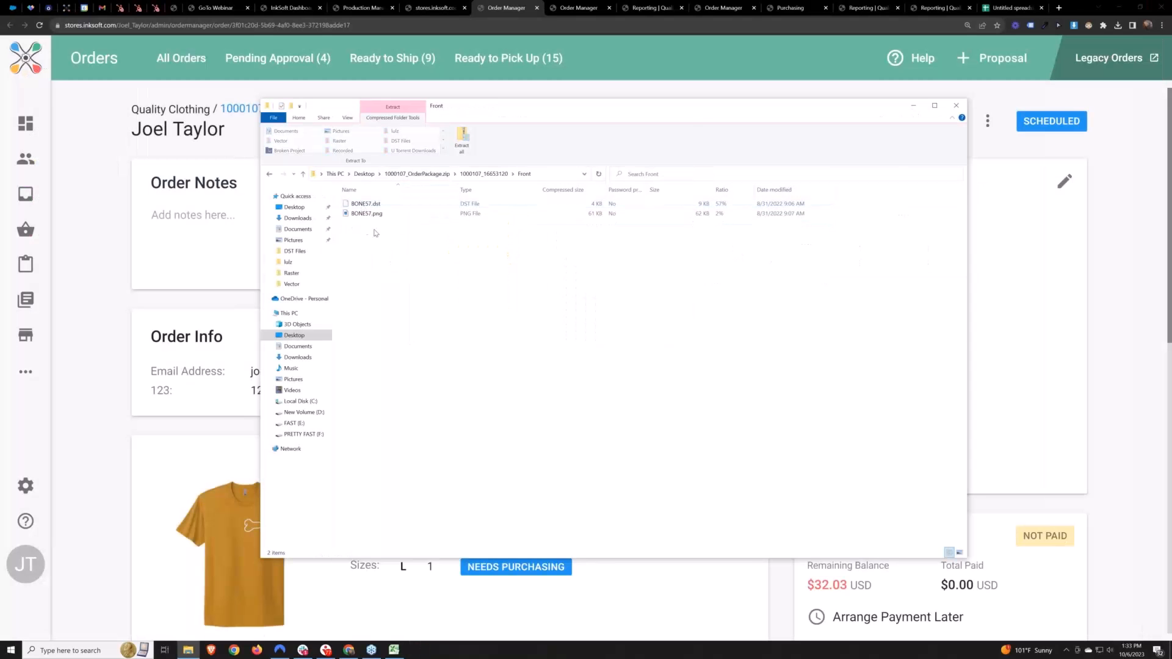
pyautogui.click(352, 207)
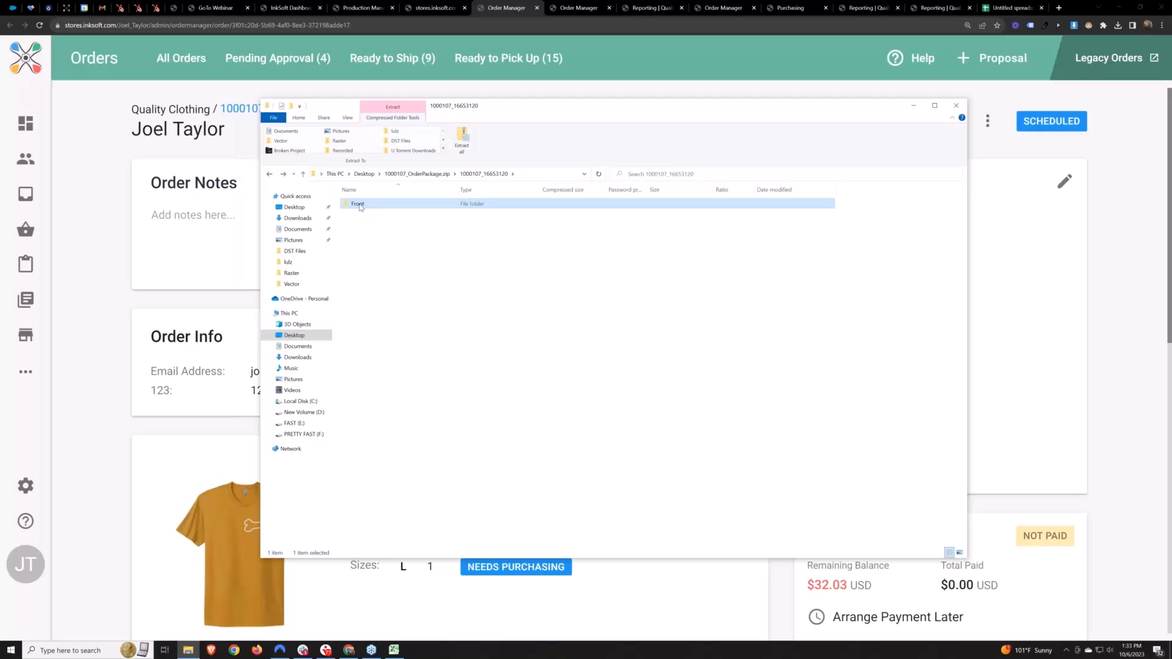
pyautogui.doubleClick(360, 207)
pyautogui.moveTo(383, 234); pyautogui.dragTo(361, 208)
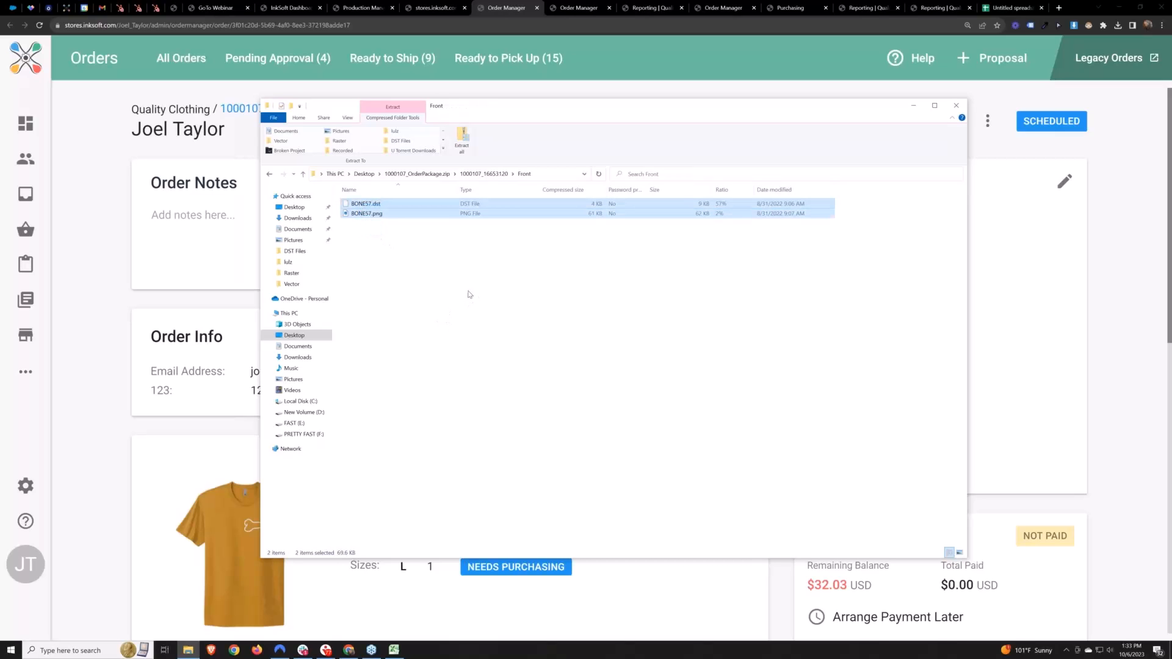
pyautogui.hotkey('alt', 'Left')
pyautogui.hotkey('alt', 'Left')
pyautogui.moveTo(409, 258); pyautogui.dragTo(379, 206)
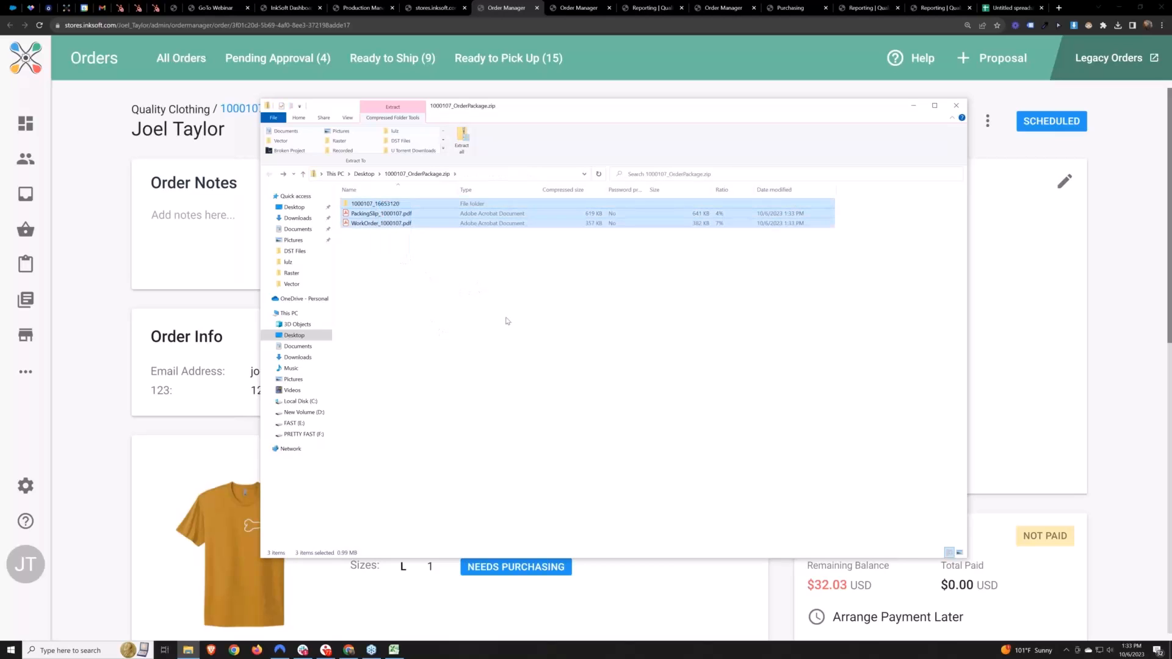
pyautogui.click(528, 318)
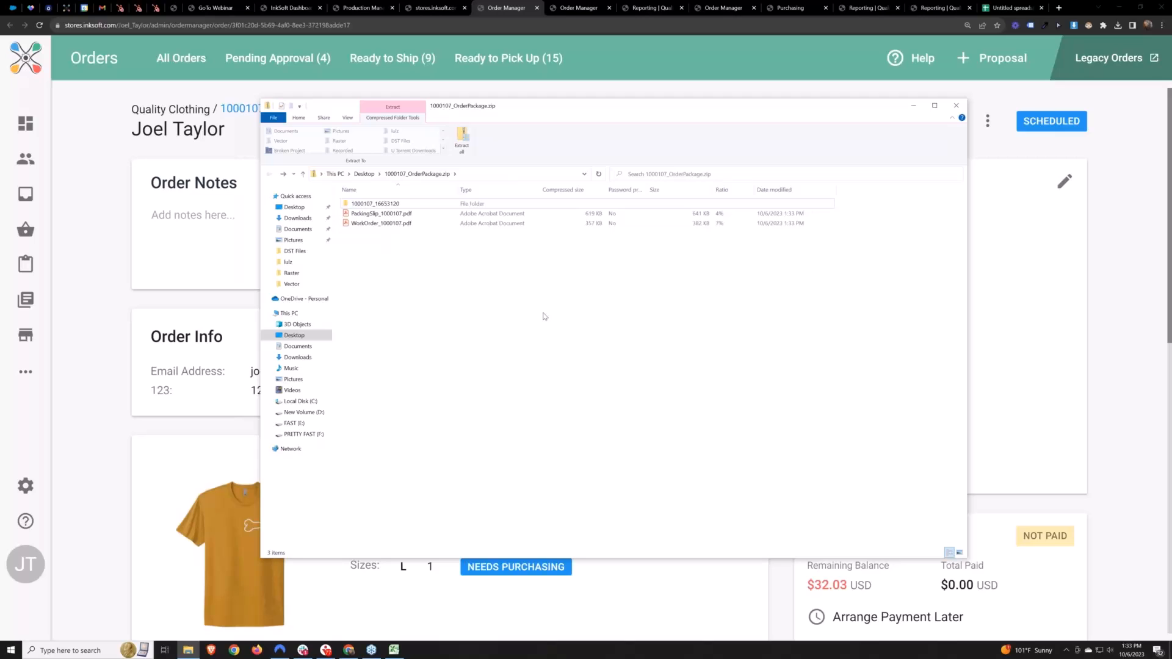
# Point out the packing slip, recheck the art folder's contents, and close the order package's File Explorer window
pyautogui.click(382, 214)
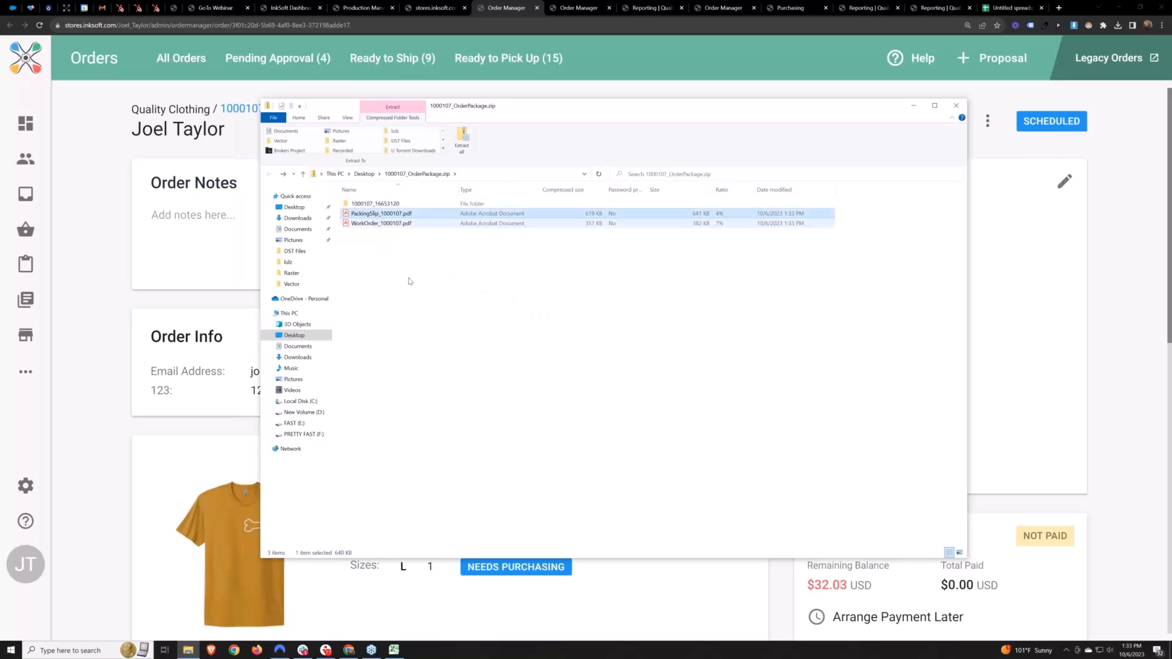
pyautogui.doubleClick(370, 204)
pyautogui.doubleClick(369, 205)
pyautogui.hotkey('alt', 'Left')
pyautogui.hotkey('alt', 'Left')
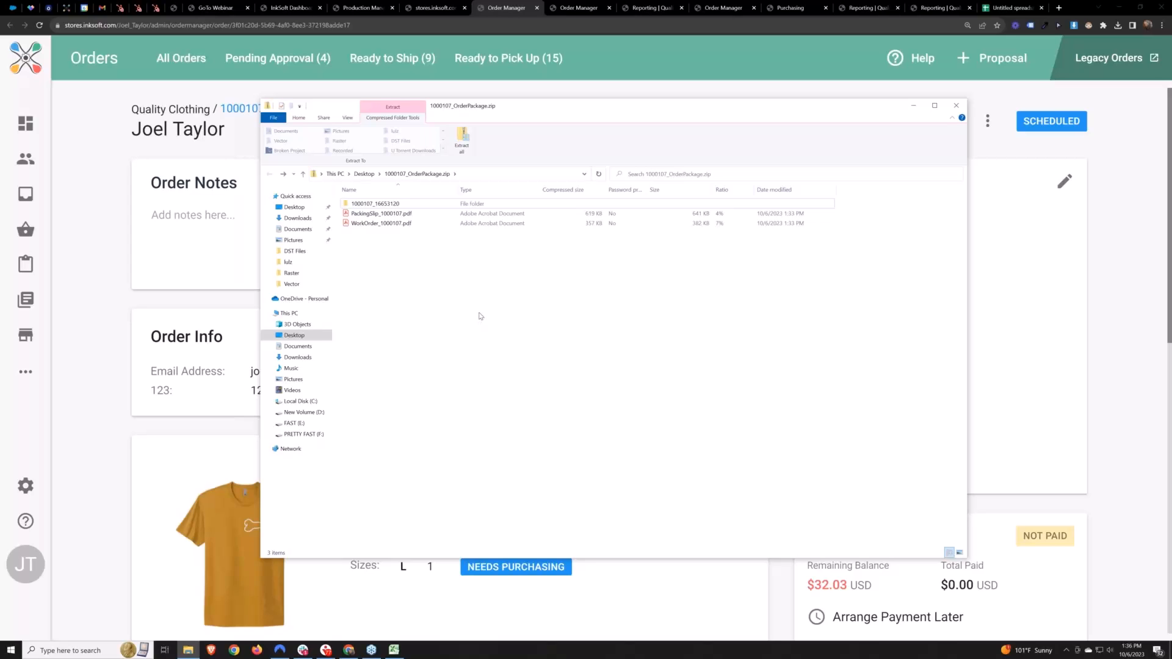
pyautogui.click(958, 107)
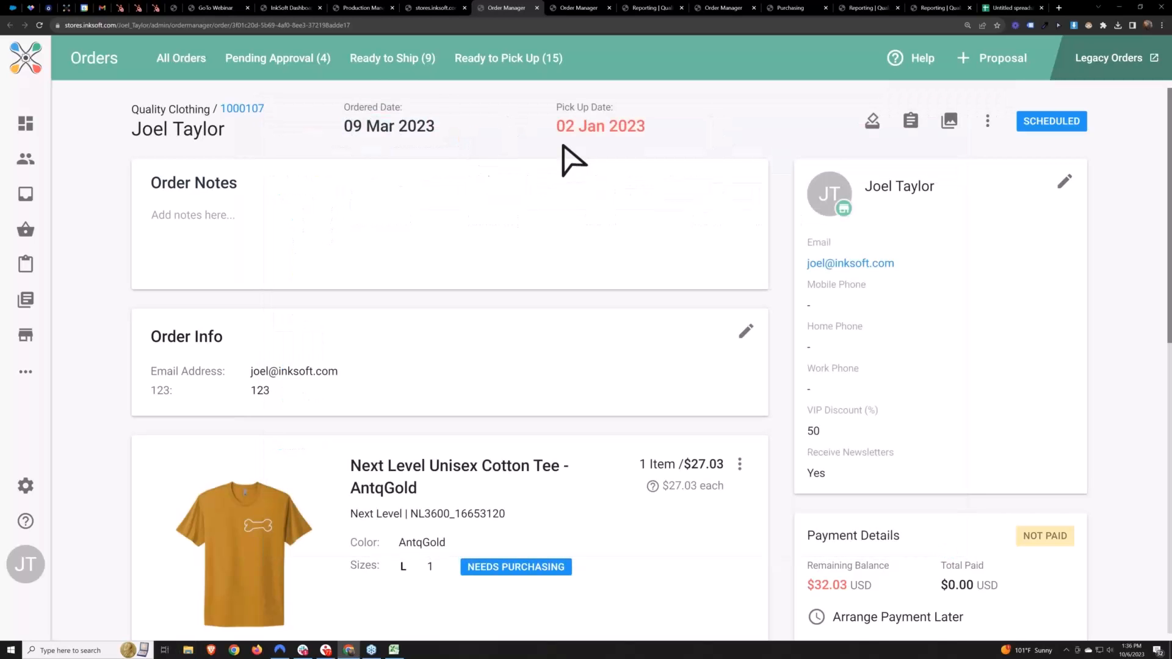
# Check the Ready to Ship list, and select the first five orders in the Open Orders list
pyautogui.click(388, 61)
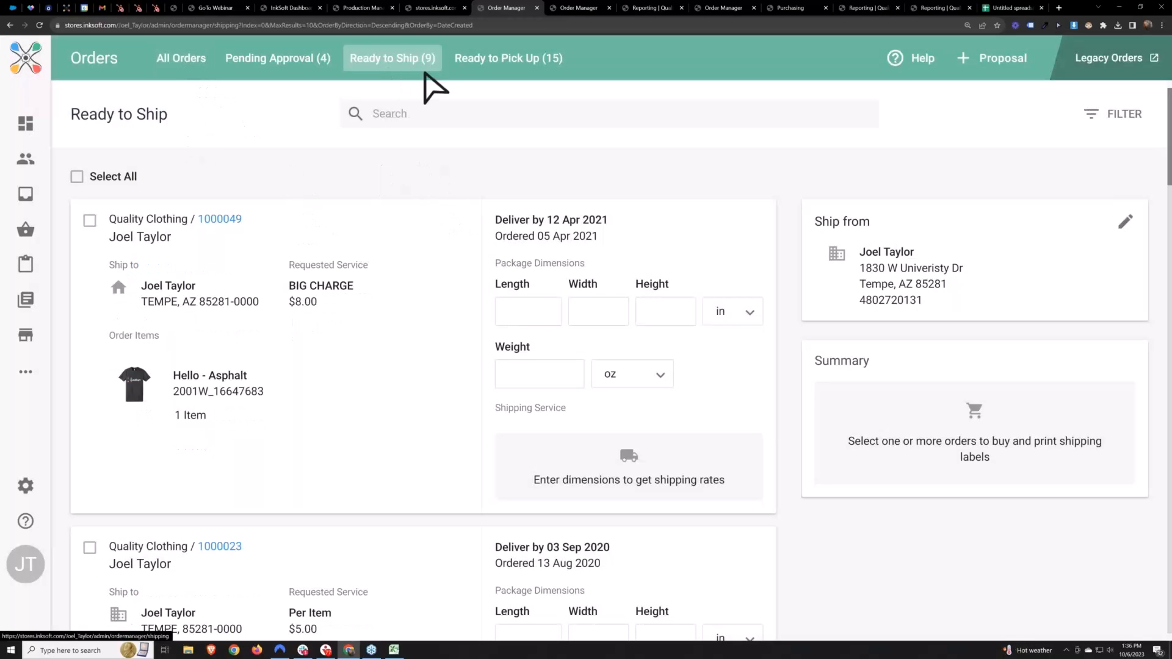
pyautogui.click(178, 60)
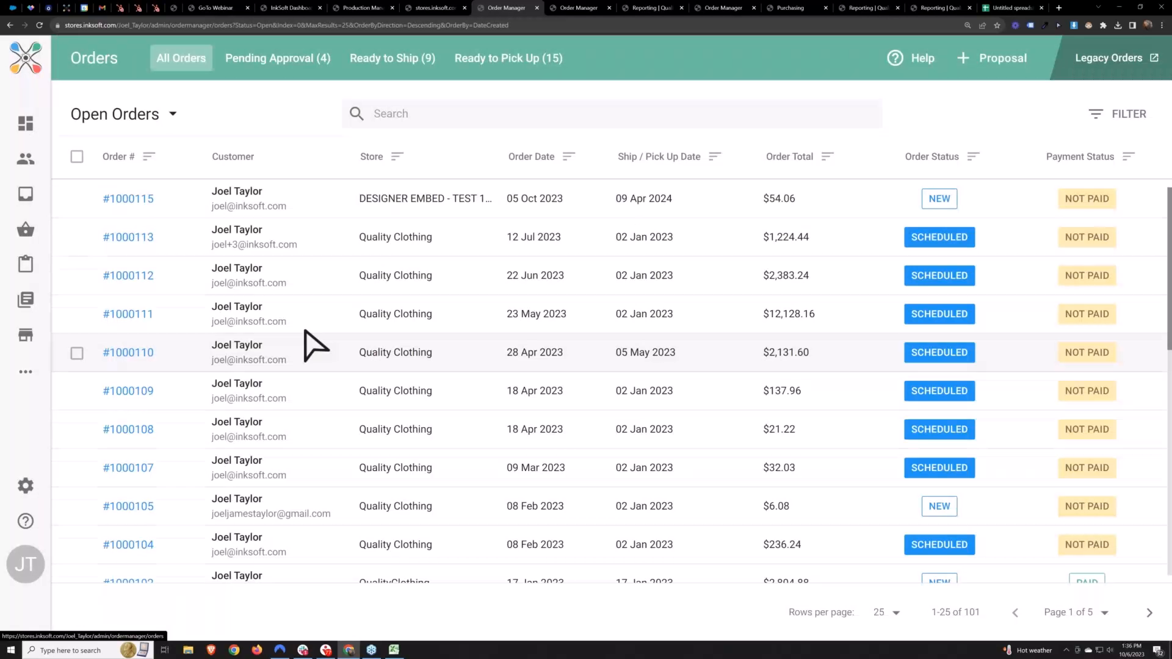
pyautogui.click(77, 198)
pyautogui.click(77, 288)
pyautogui.click(77, 327)
pyautogui.click(77, 365)
pyautogui.click(77, 404)
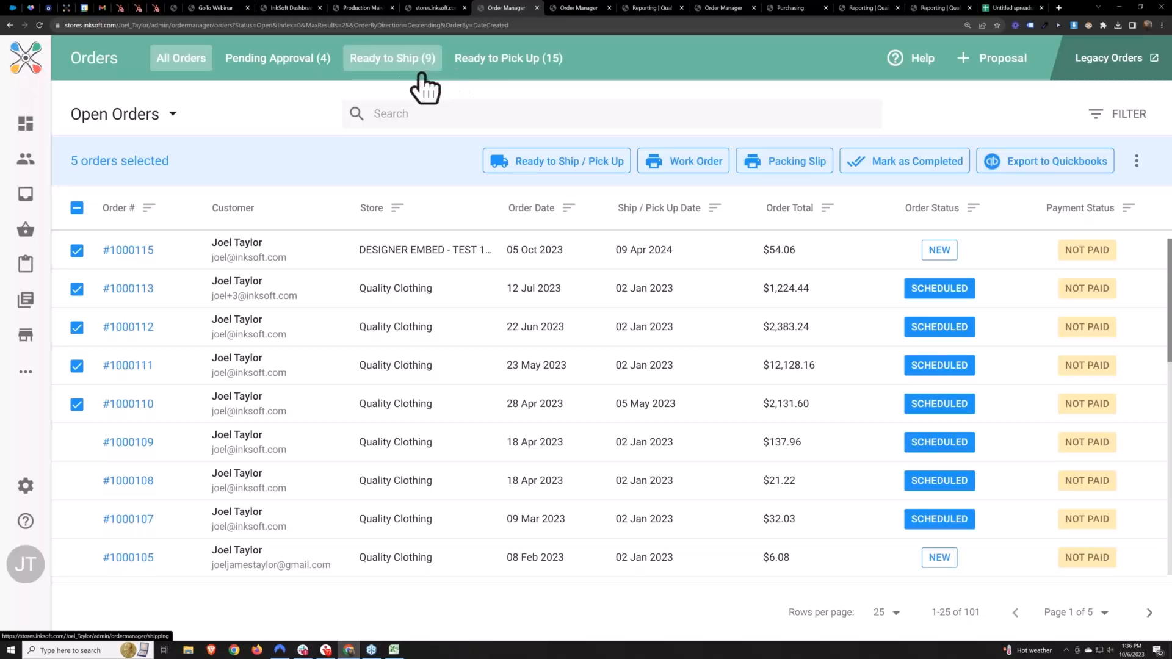
# In the Ready to Ship list, set the first order's package to 12 x 10 x 1 in and 7 oz
pyautogui.click(392, 61)
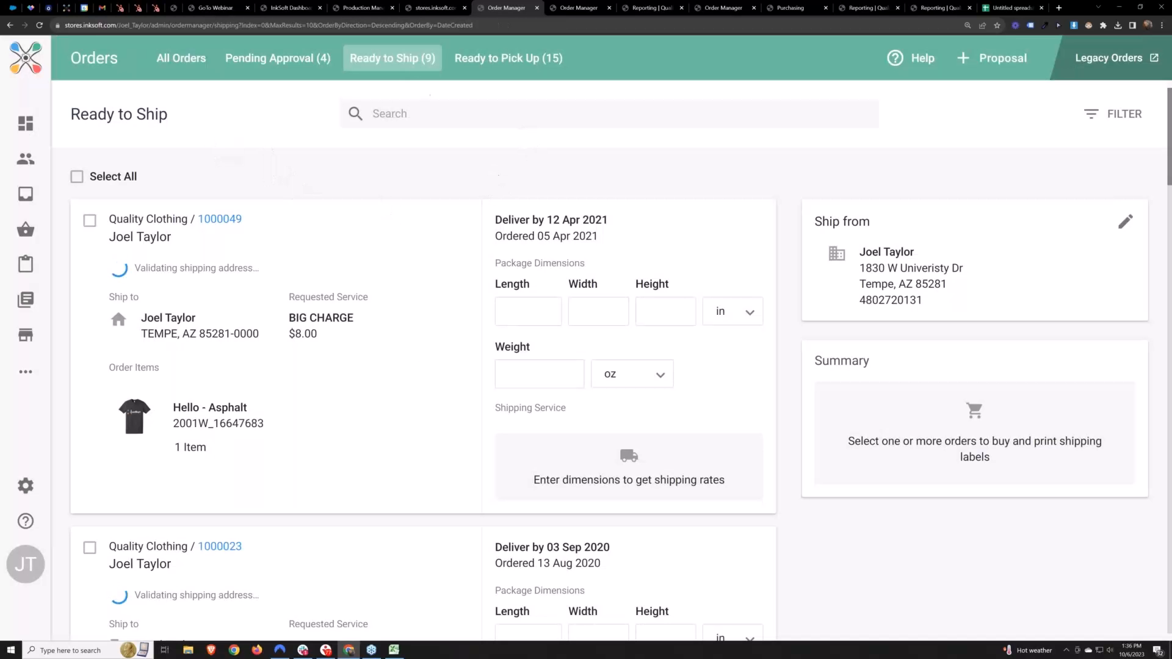
pyautogui.click(533, 310)
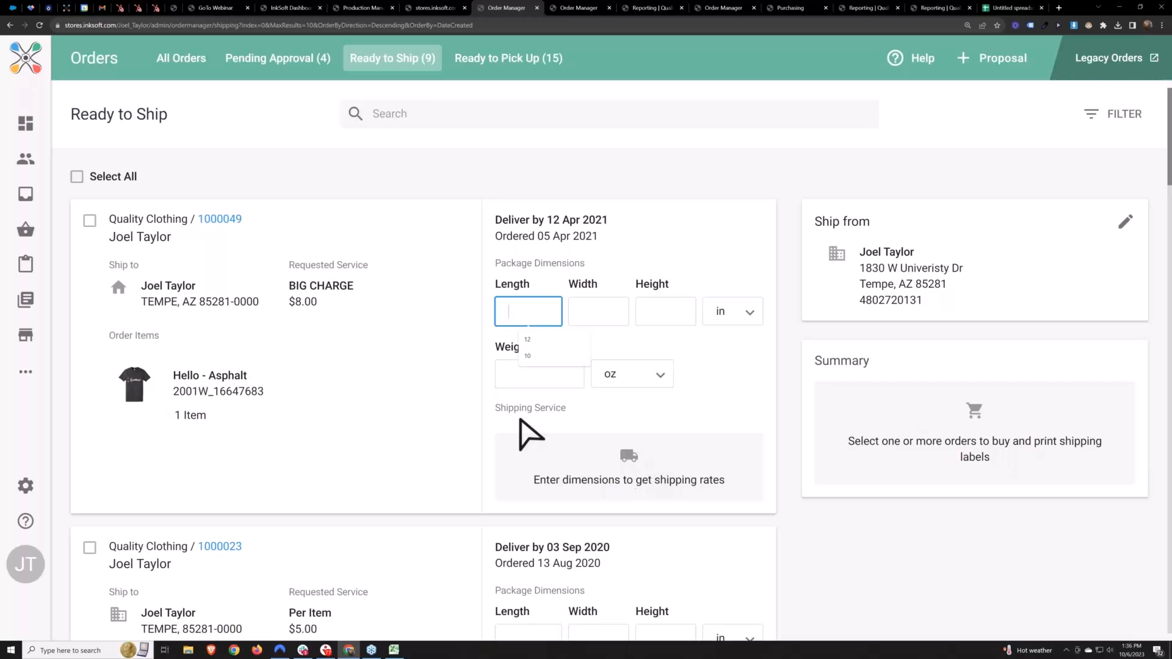
pyautogui.write('121')
pyautogui.press('Tab')
pyautogui.click(536, 314)
pyautogui.press('BackSpace')
pyautogui.click(617, 316)
pyautogui.write('10')
pyautogui.press('Tab')
pyautogui.write('1')
pyautogui.click(541, 375)
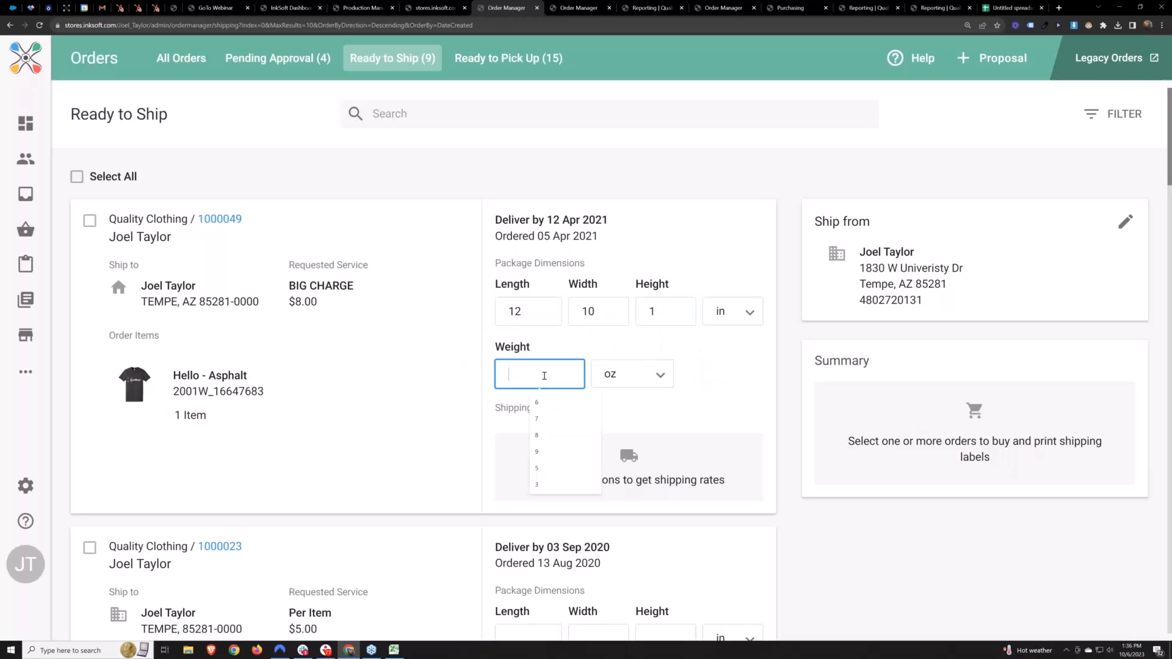
pyautogui.write('7')
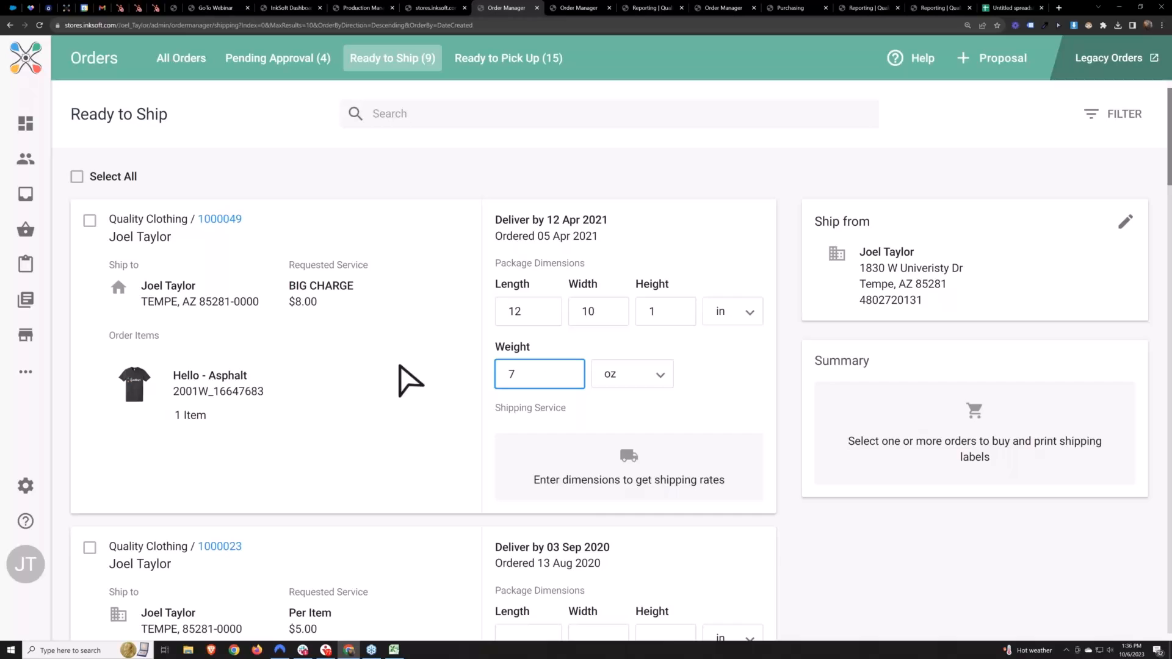
pyautogui.click(400, 367)
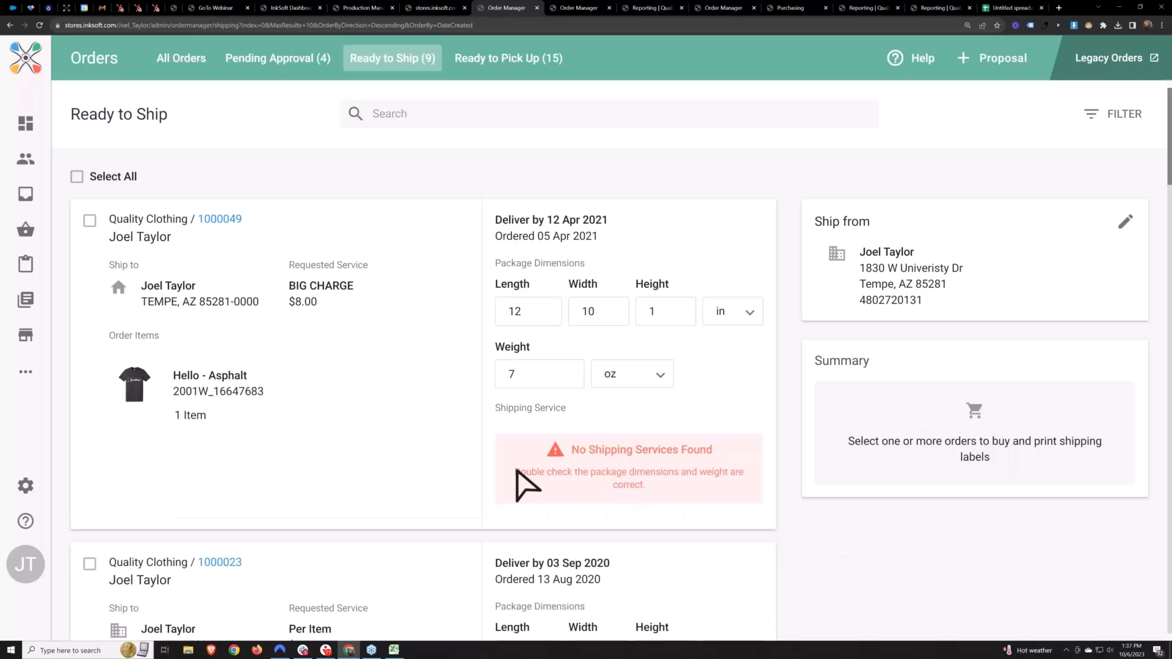
# Examine the first order's shipping service result, the shipping label summary and the other orders ready to ship
pyautogui.moveTo(569, 450); pyautogui.dragTo(701, 497)
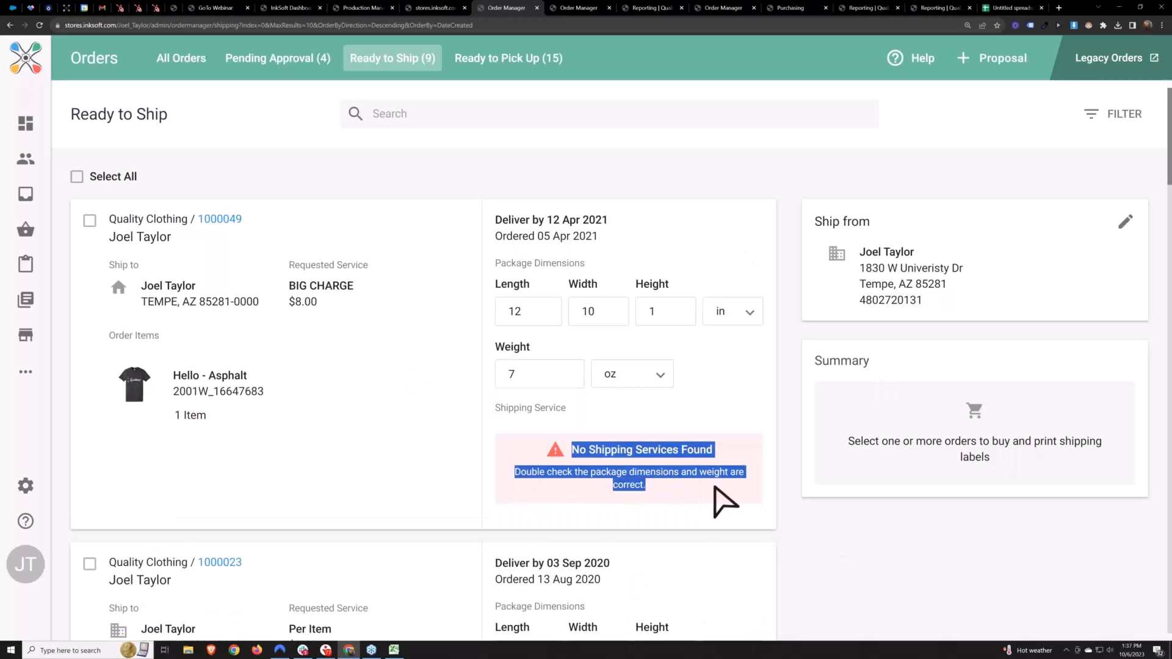
pyautogui.click(675, 505)
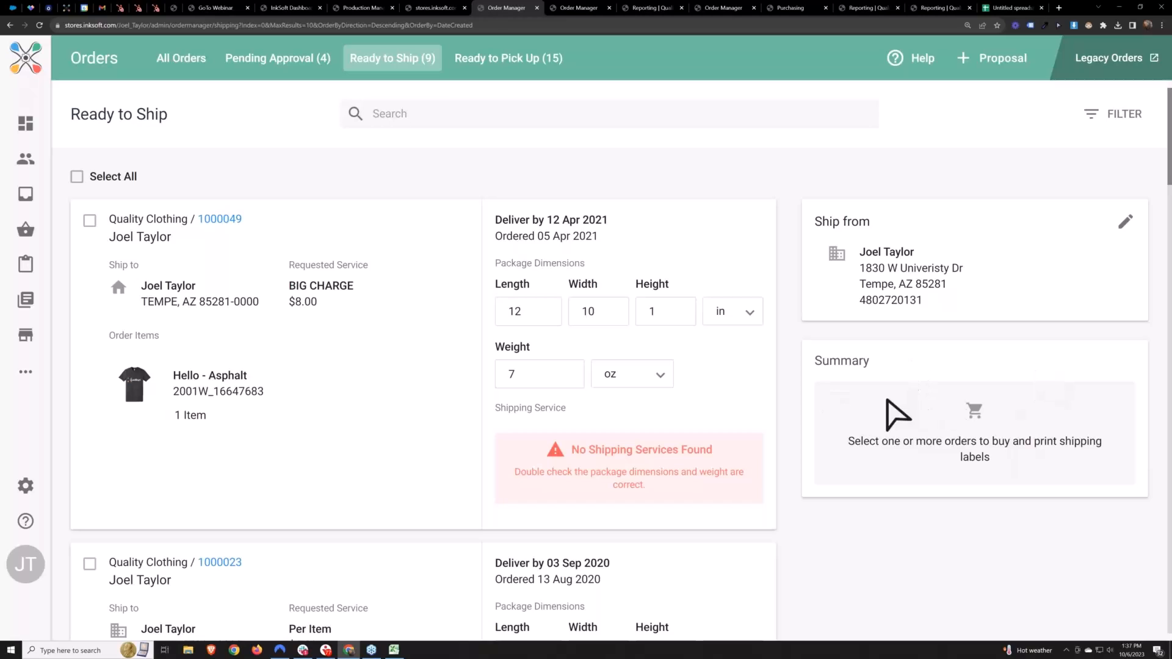
pyautogui.moveTo(908, 474); pyautogui.dragTo(1031, 479)
pyautogui.click(1061, 472)
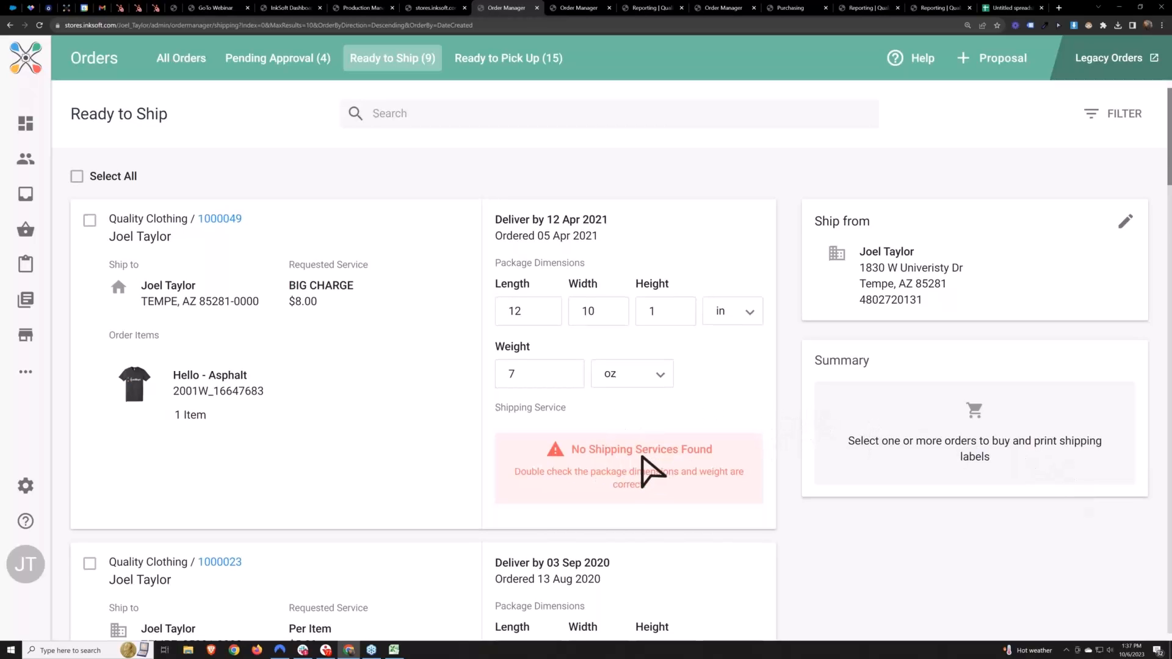
pyautogui.scroll(-5, 610, 483)
pyautogui.scroll(-4, 583, 484)
pyautogui.scroll(9, 662, 555)
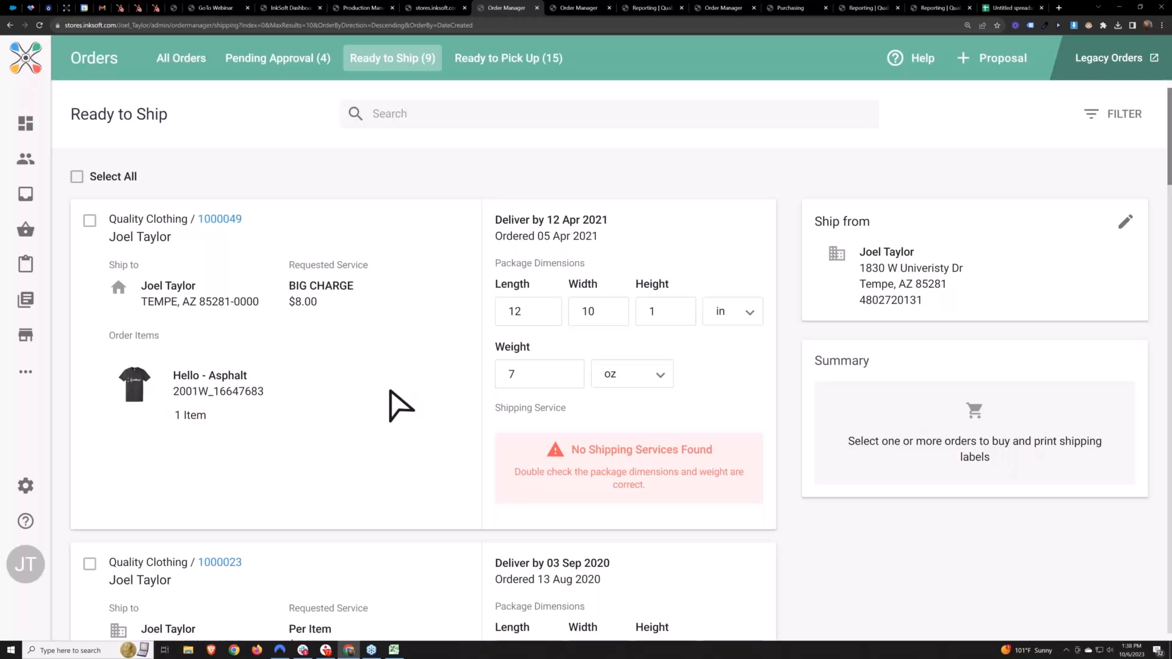
# Try to record the first order's shipment with customer email notification turned off and no tracking number
pyautogui.click(90, 220)
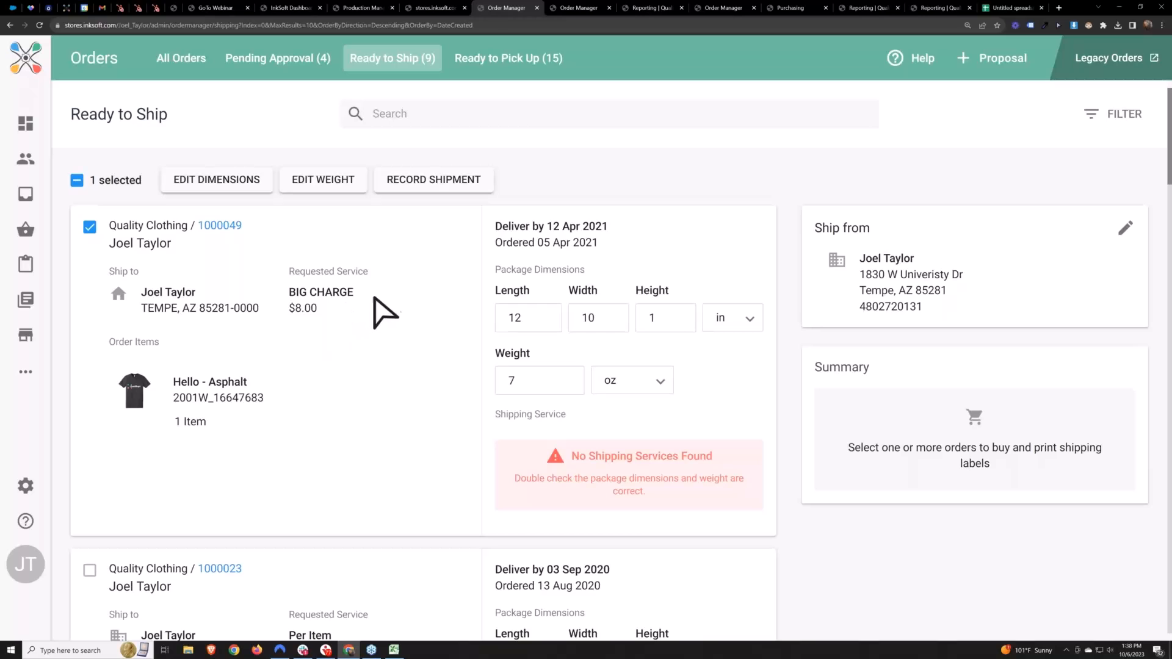
pyautogui.click(89, 228)
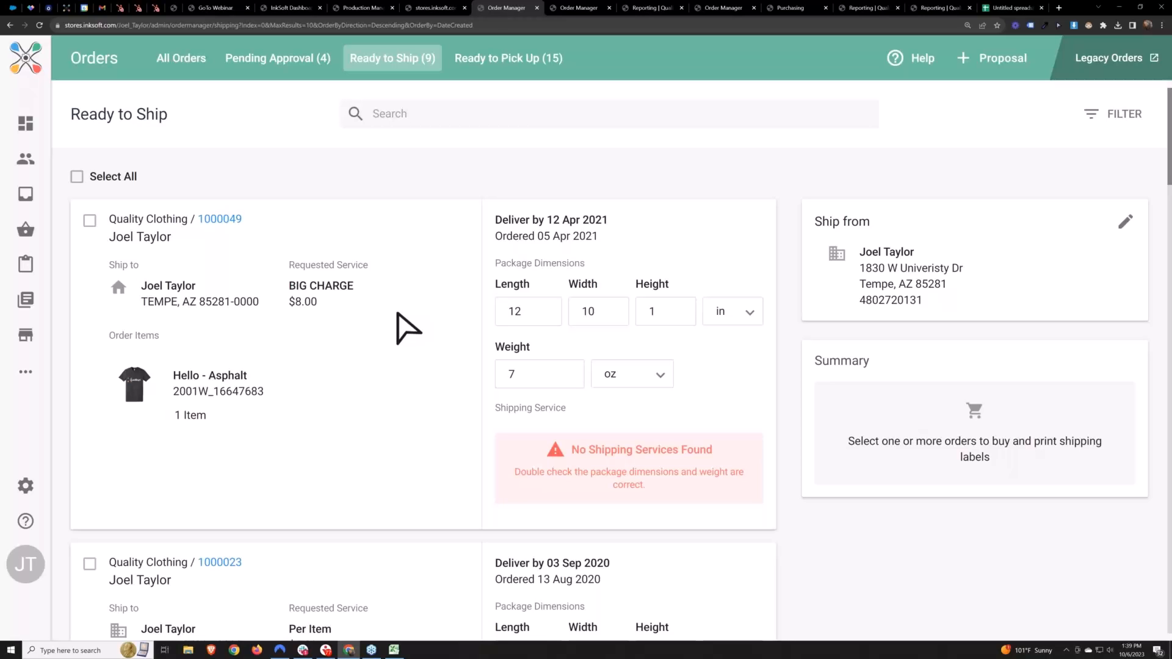
pyautogui.click(90, 221)
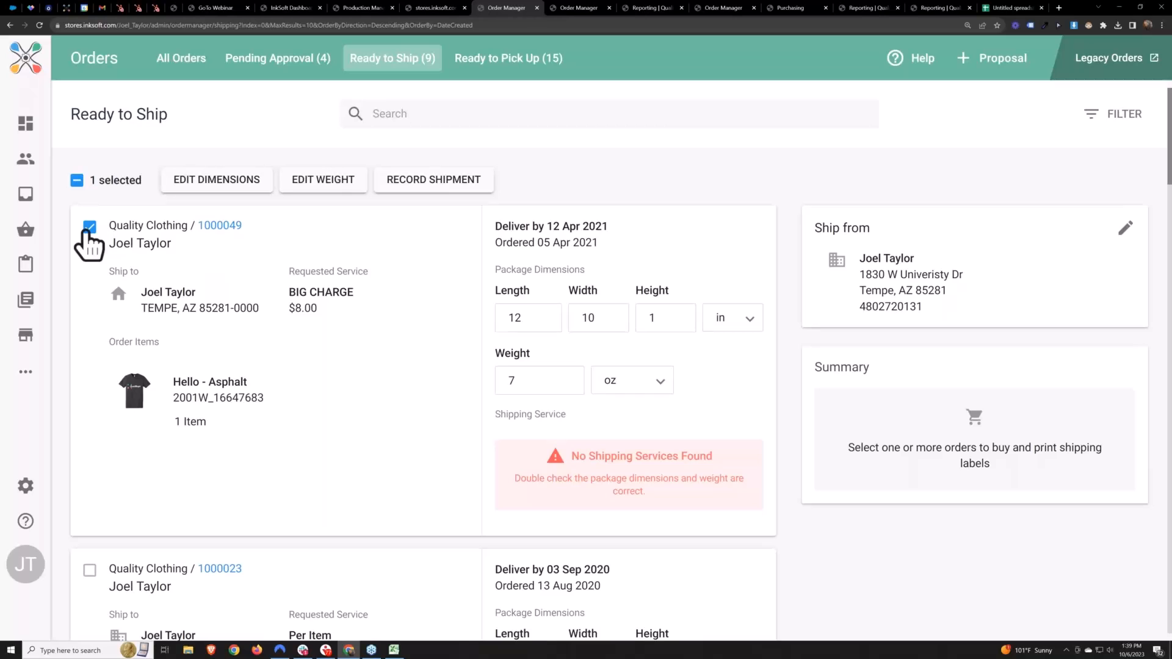
pyautogui.click(426, 187)
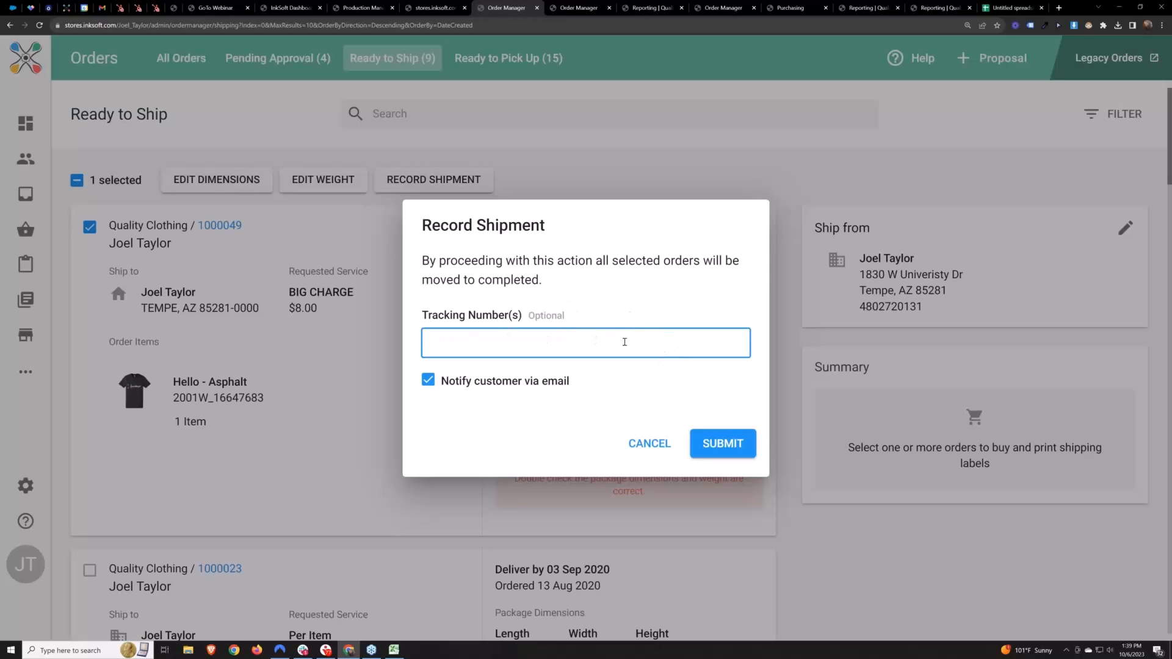
pyautogui.click(528, 323)
pyautogui.doubleClick(530, 318)
pyautogui.click(602, 326)
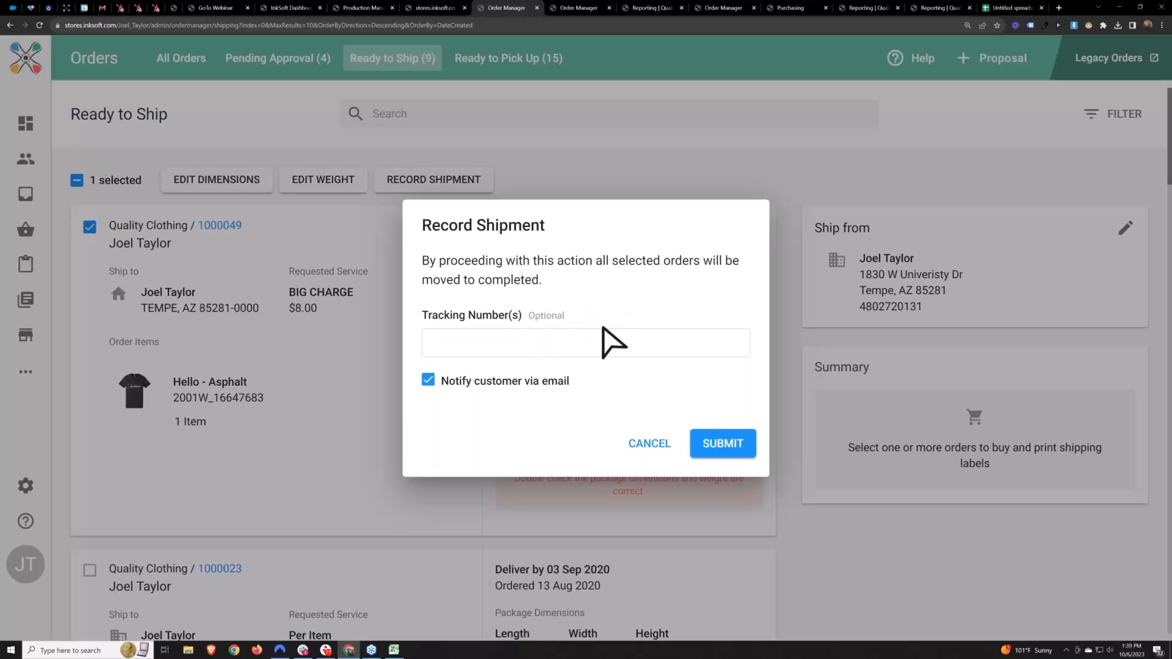
pyautogui.click(429, 381)
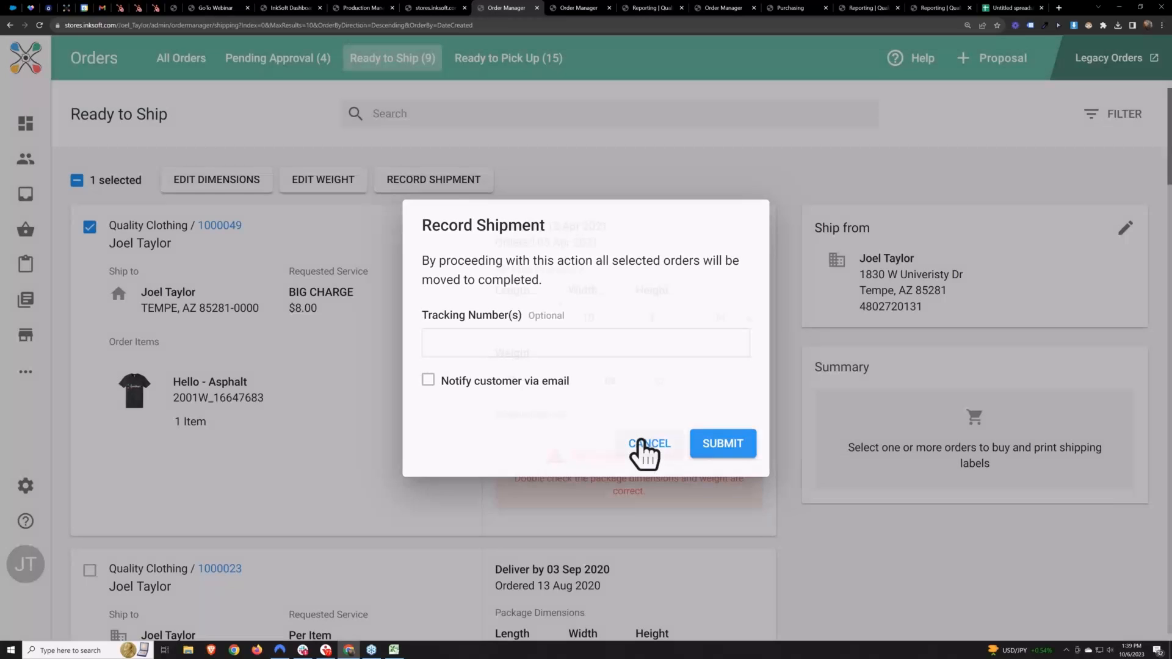
pyautogui.click(640, 445)
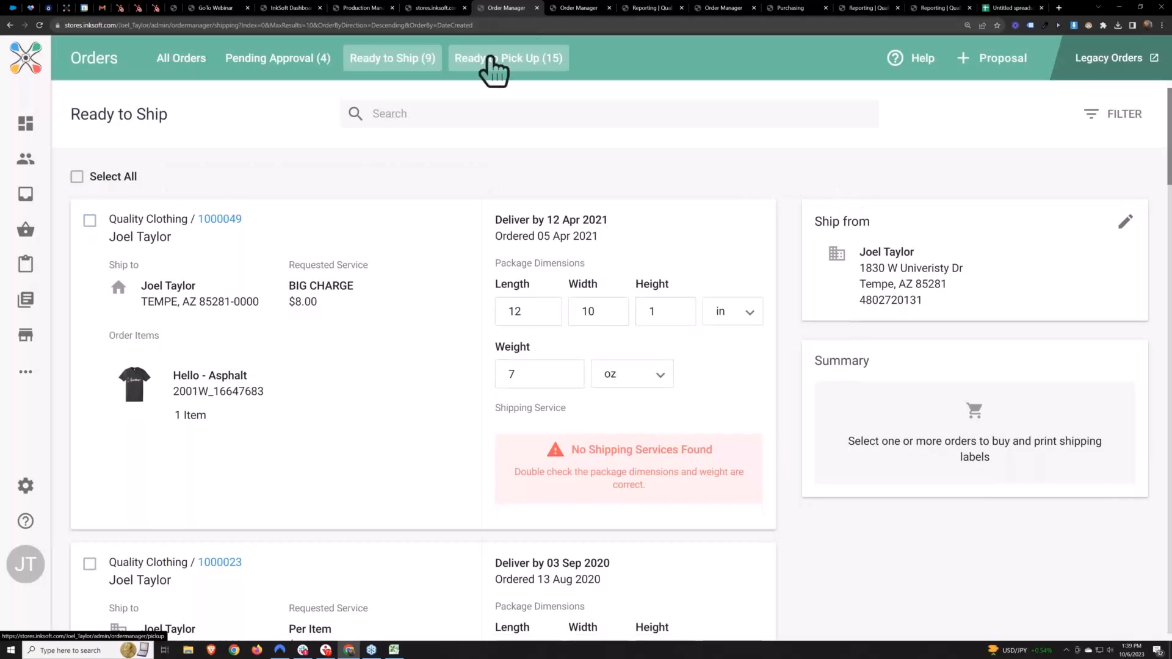
# Review the Ready to Pick Up orders with their pick up dates, location names, notification and payment status
pyautogui.click(490, 58)
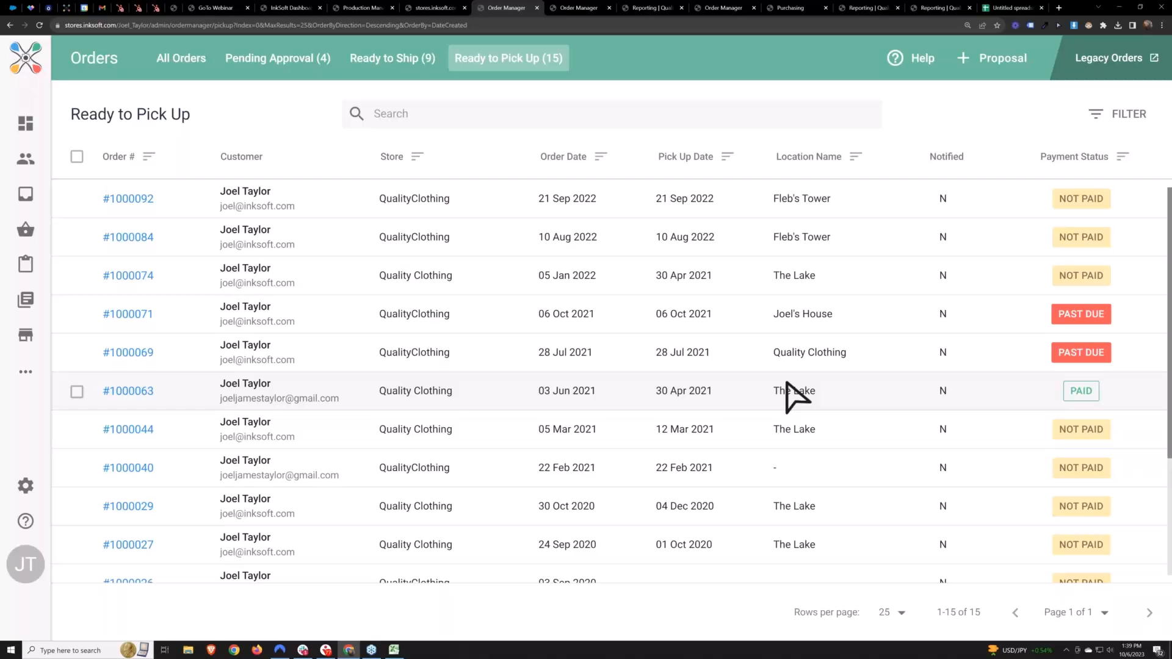
pyautogui.scroll(-2, 785, 384)
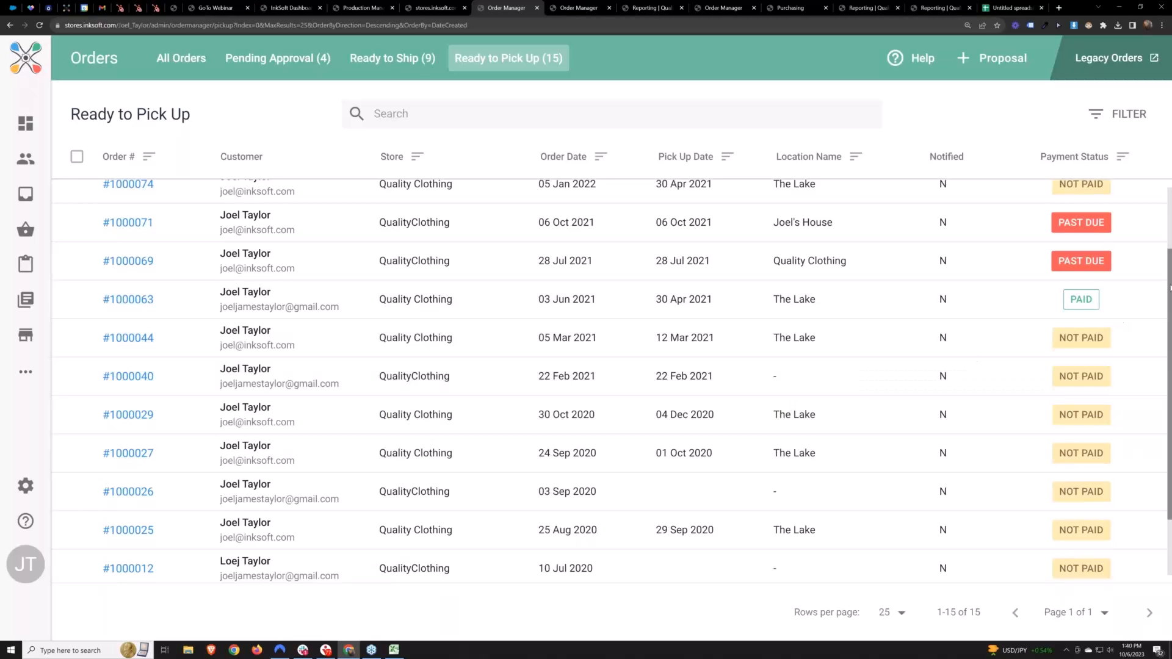
pyautogui.moveTo(1170, 286); pyautogui.dragTo(1170, 278)
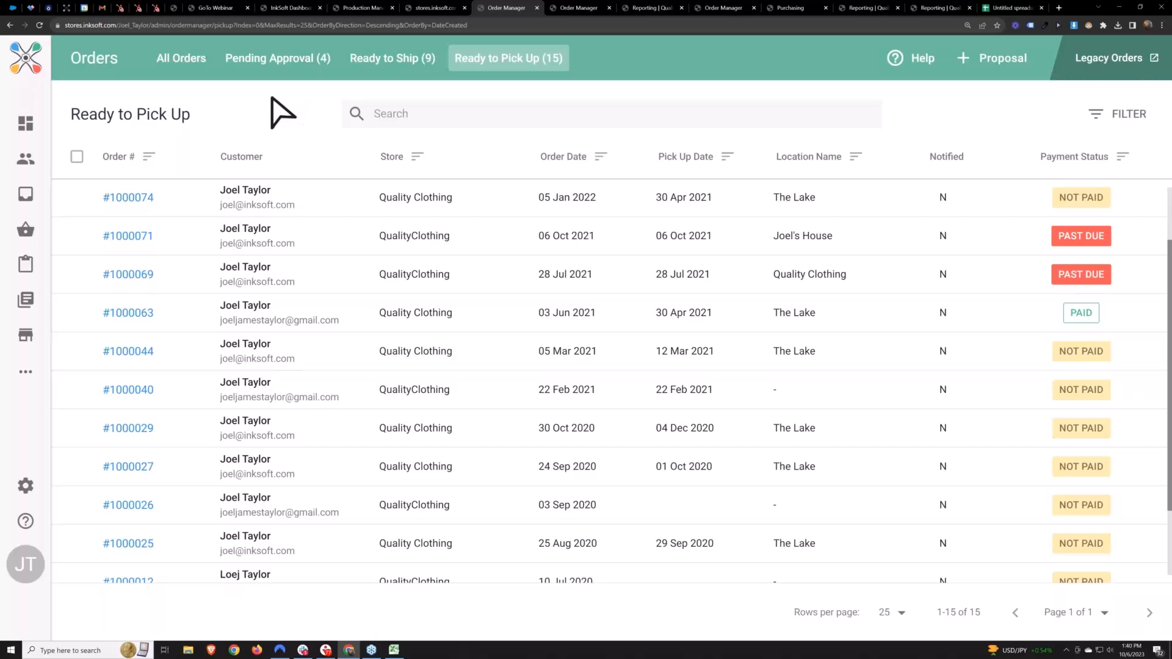
# Return to the InkSoft Dashboard and open the Quality Clothing store from the Stores list in a new tab
pyautogui.click(292, 7)
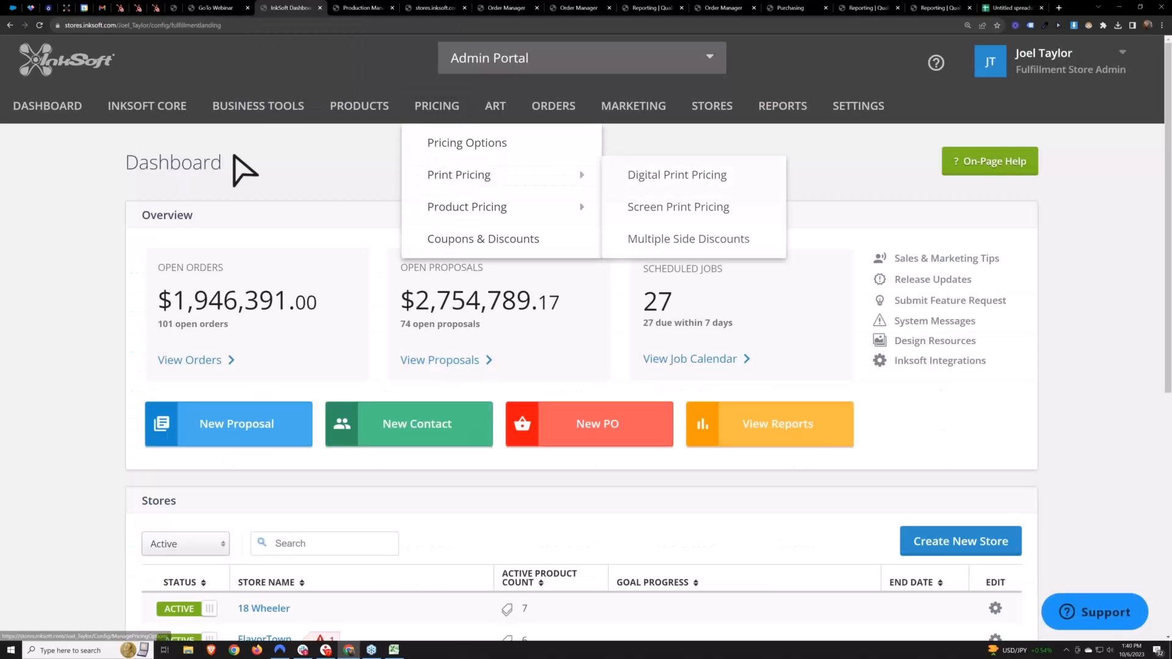
pyautogui.scroll(-6, 427, 257)
pyautogui.rightClick(266, 410)
pyautogui.click(286, 418)
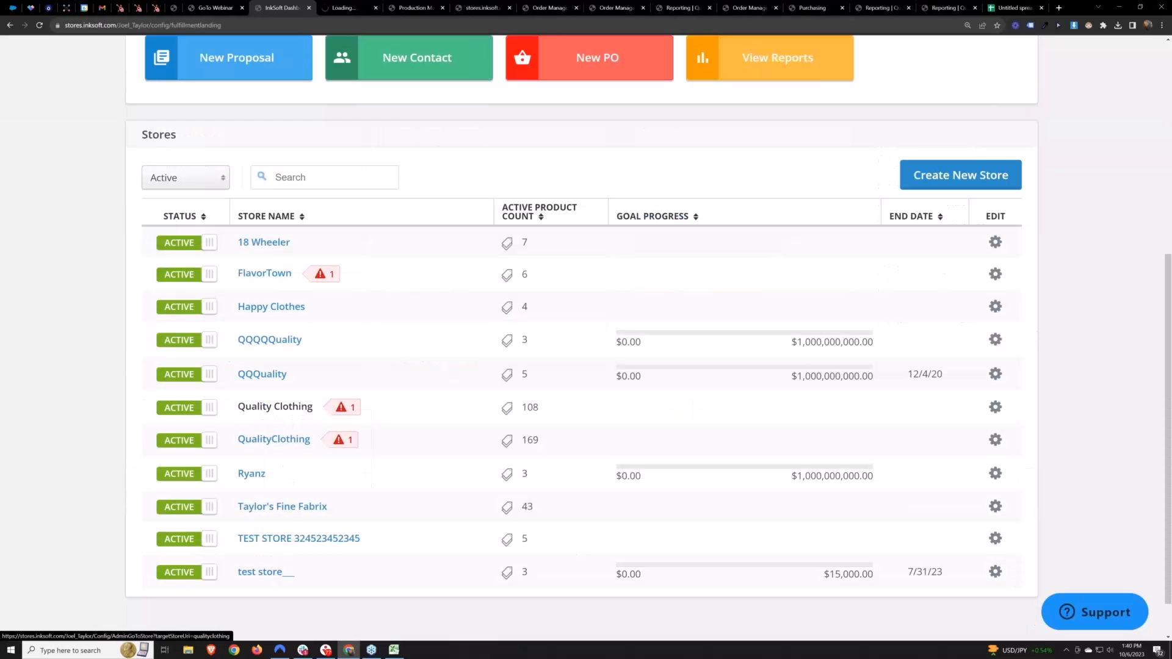
pyautogui.hotkey('ctrl', 'Tab')
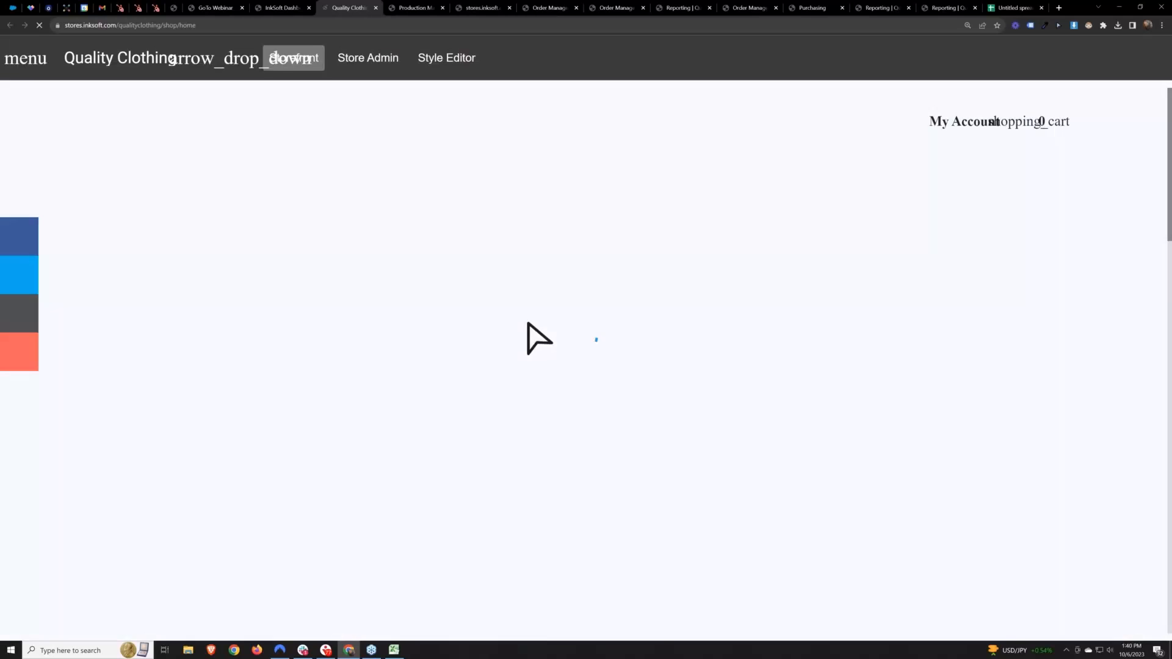
# Open the Pick Up Methods page in the Quality Clothing store's admin settings and check the existing pick up location
pyautogui.click(375, 59)
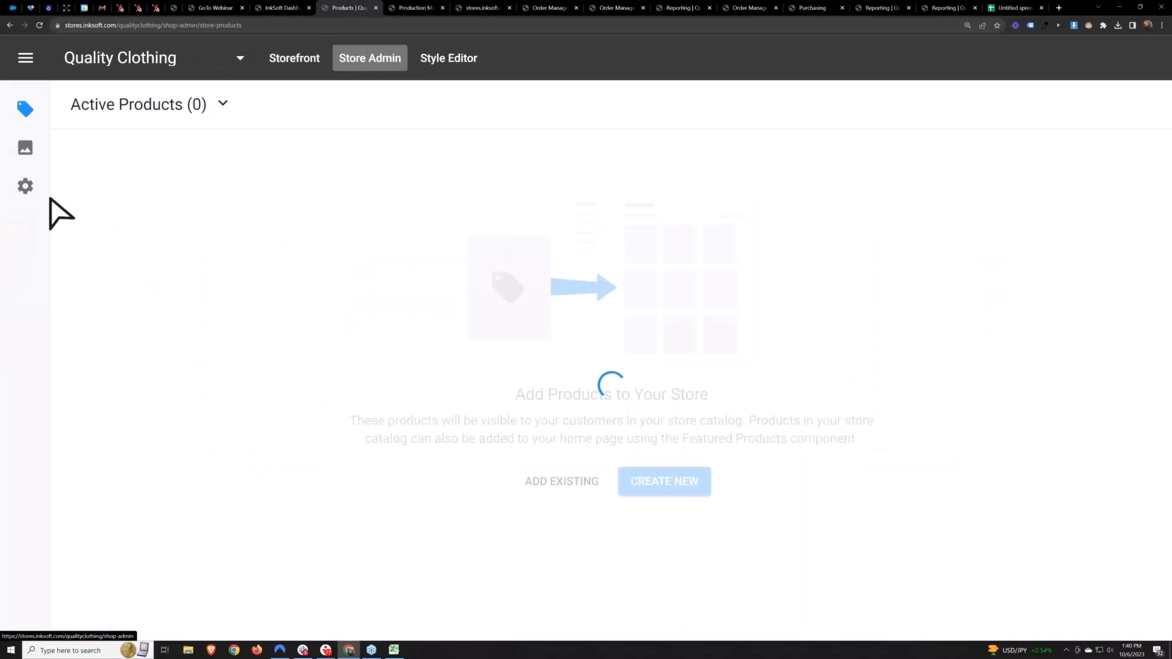
pyautogui.click(26, 187)
pyautogui.scroll(-4, 122, 275)
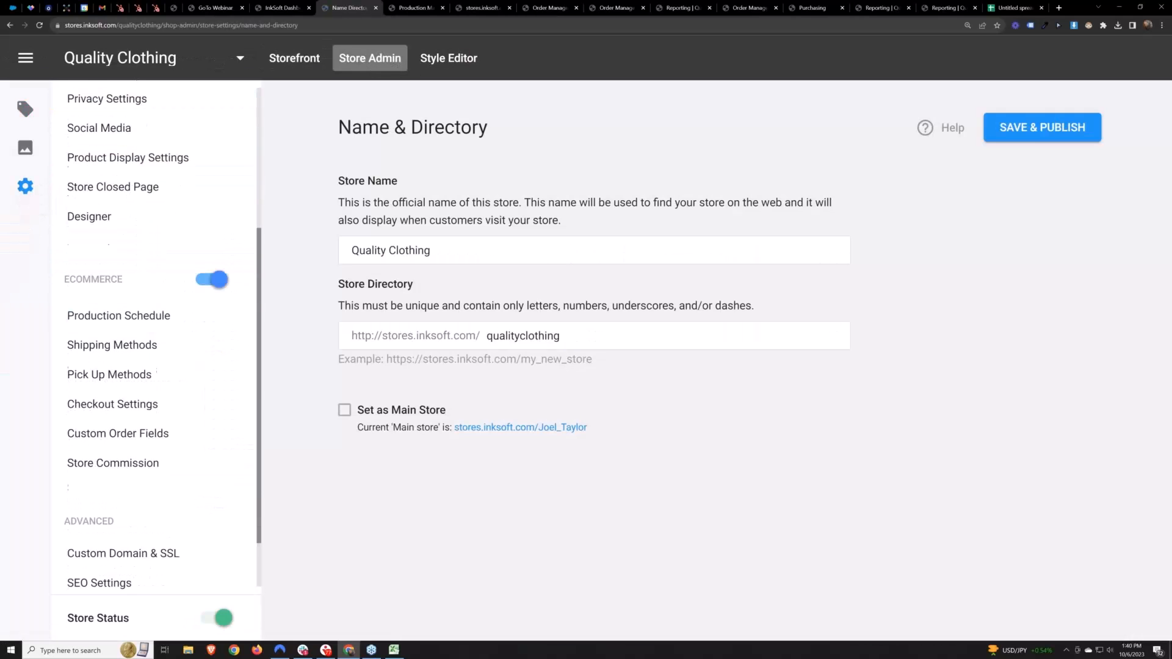
pyautogui.click(101, 376)
pyautogui.moveTo(450, 226); pyautogui.dragTo(394, 227)
pyautogui.click(741, 415)
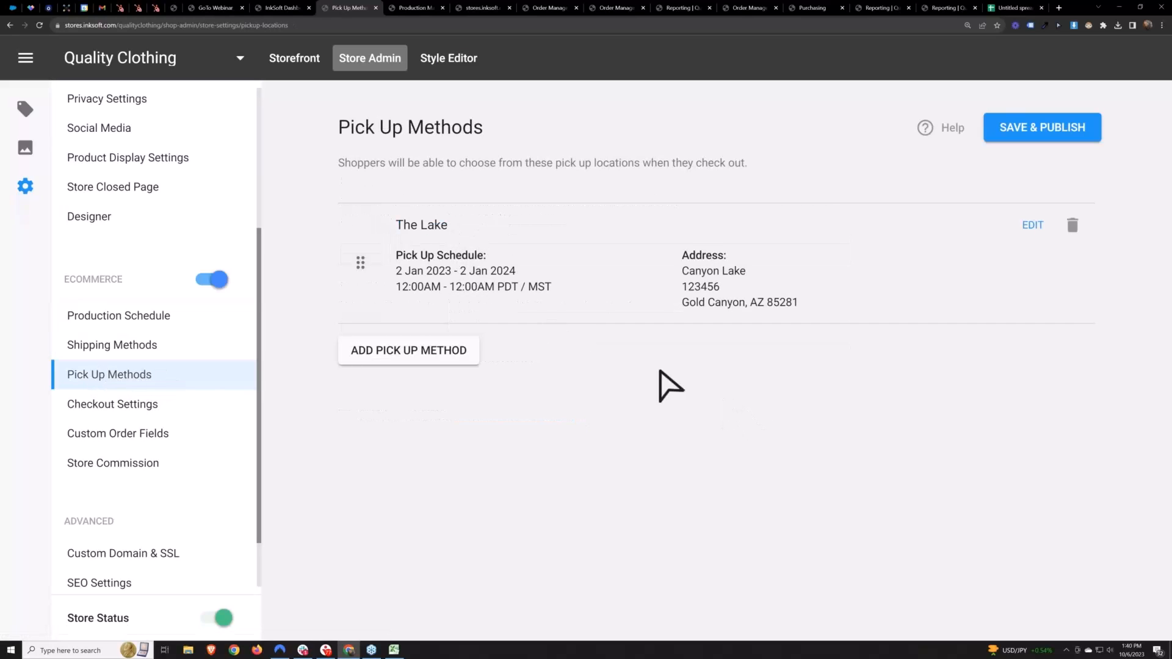
# Start a new pick up method and set its pick up schedule to Set Pick Up Date Range
pyautogui.click(408, 351)
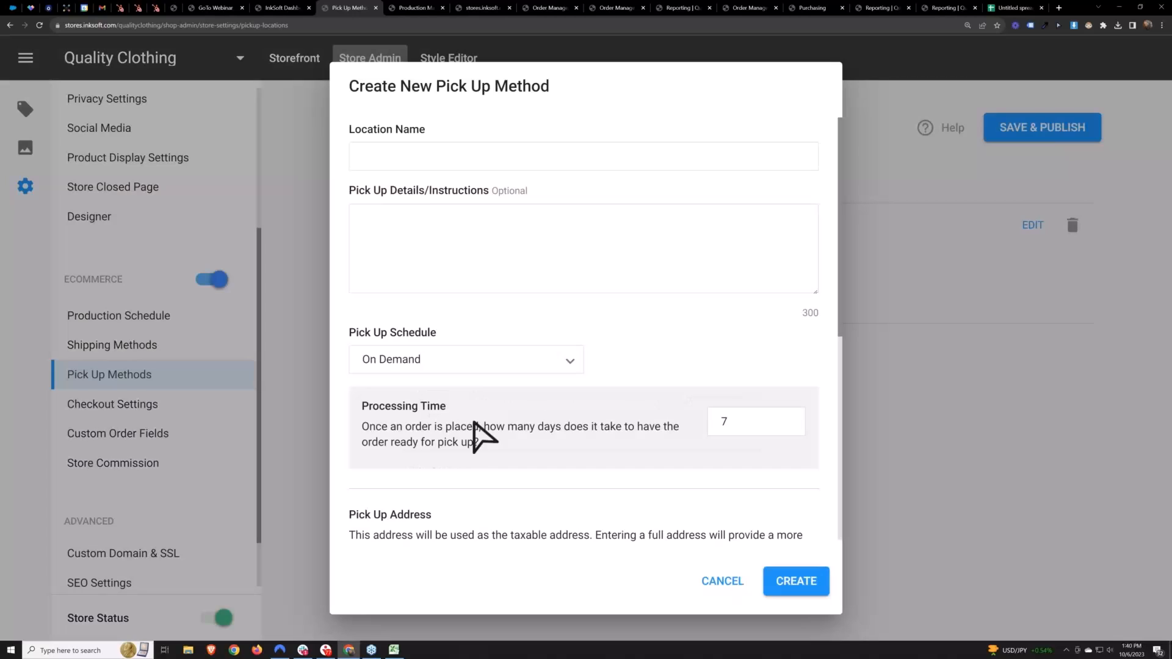
pyautogui.click(609, 152)
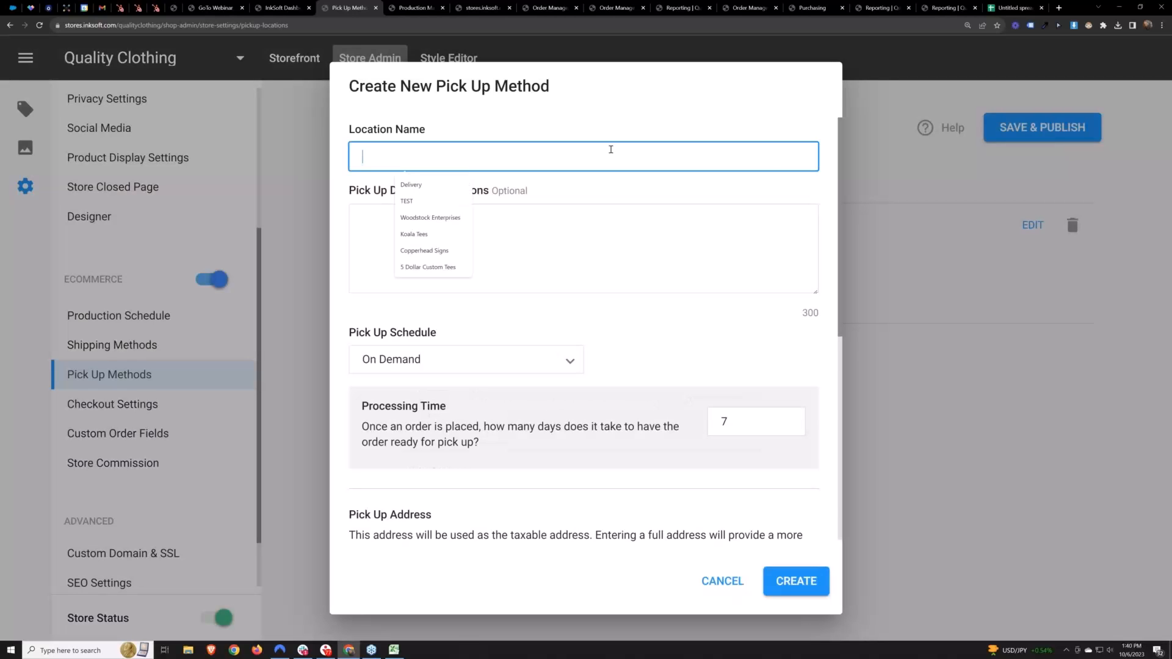
pyautogui.click(461, 366)
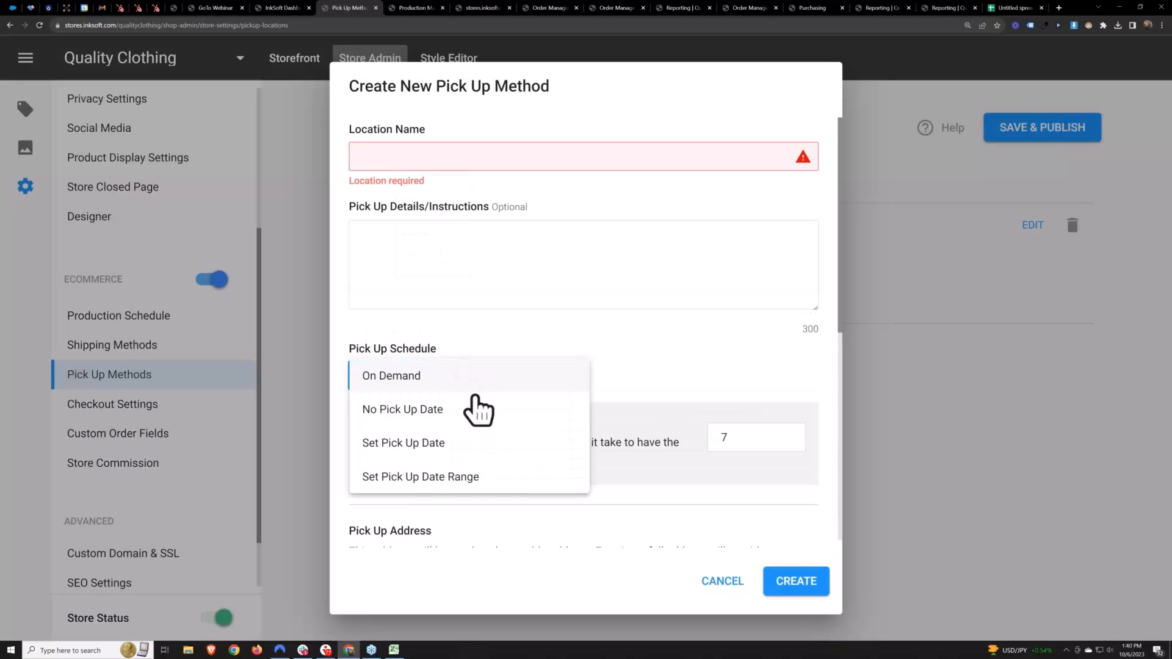
pyautogui.click(445, 481)
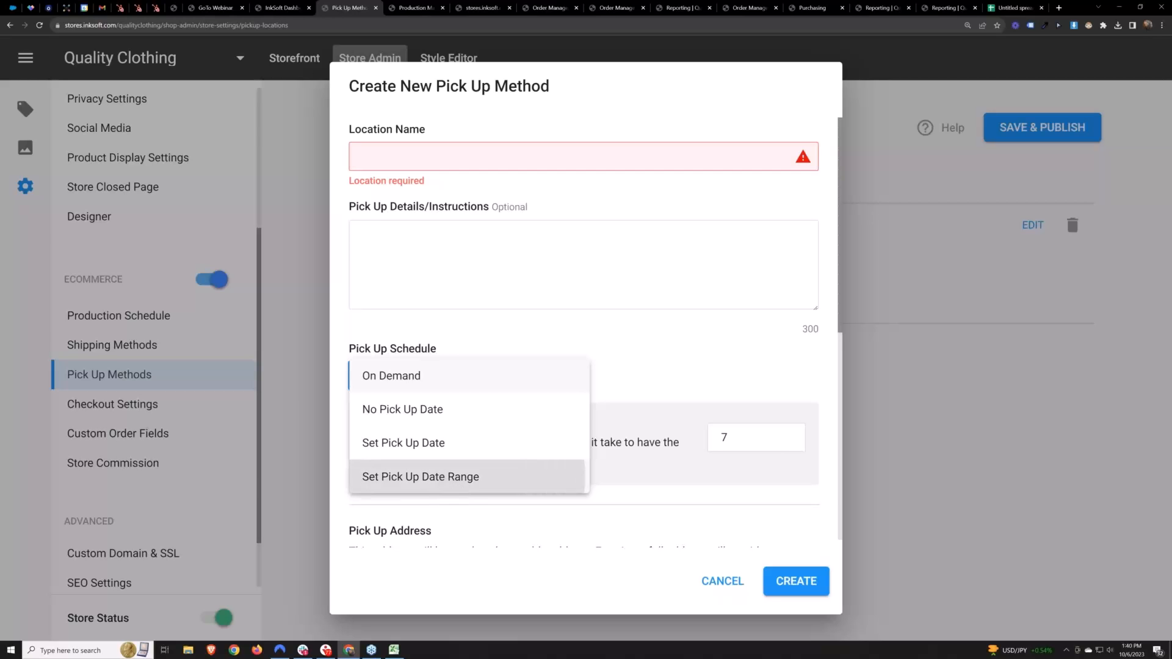
# Set the pick up start date to 07 Oct 2023 and the end date to 08 Oct 2023
pyautogui.scroll(-2, 635, 366)
pyautogui.click(565, 357)
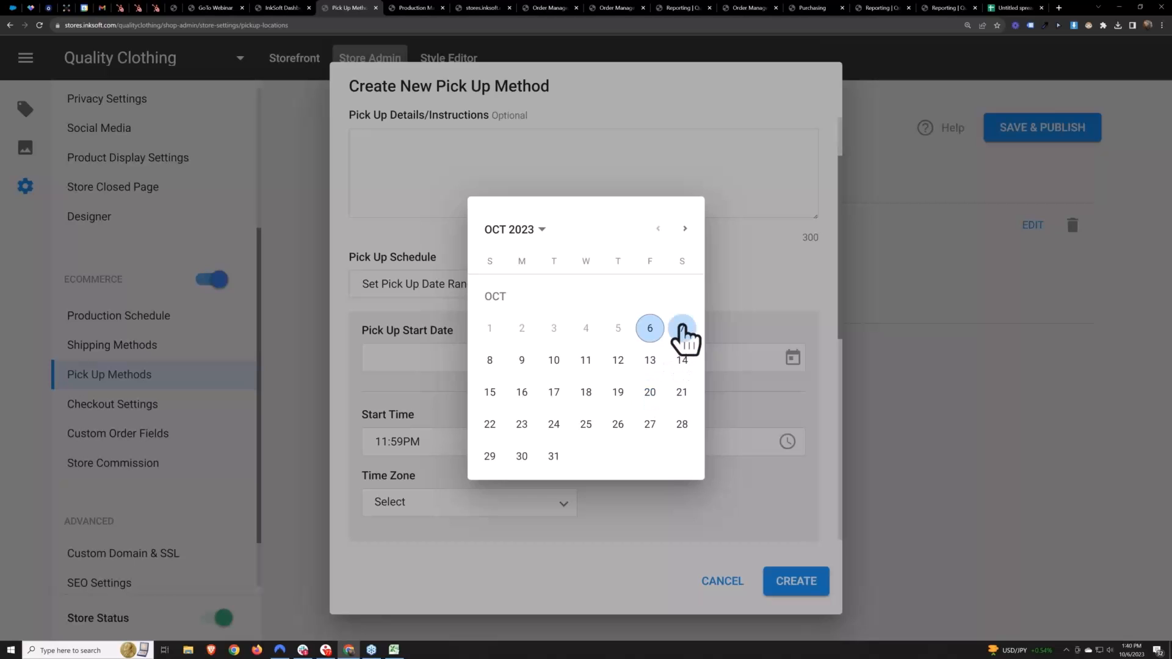
pyautogui.click(682, 327)
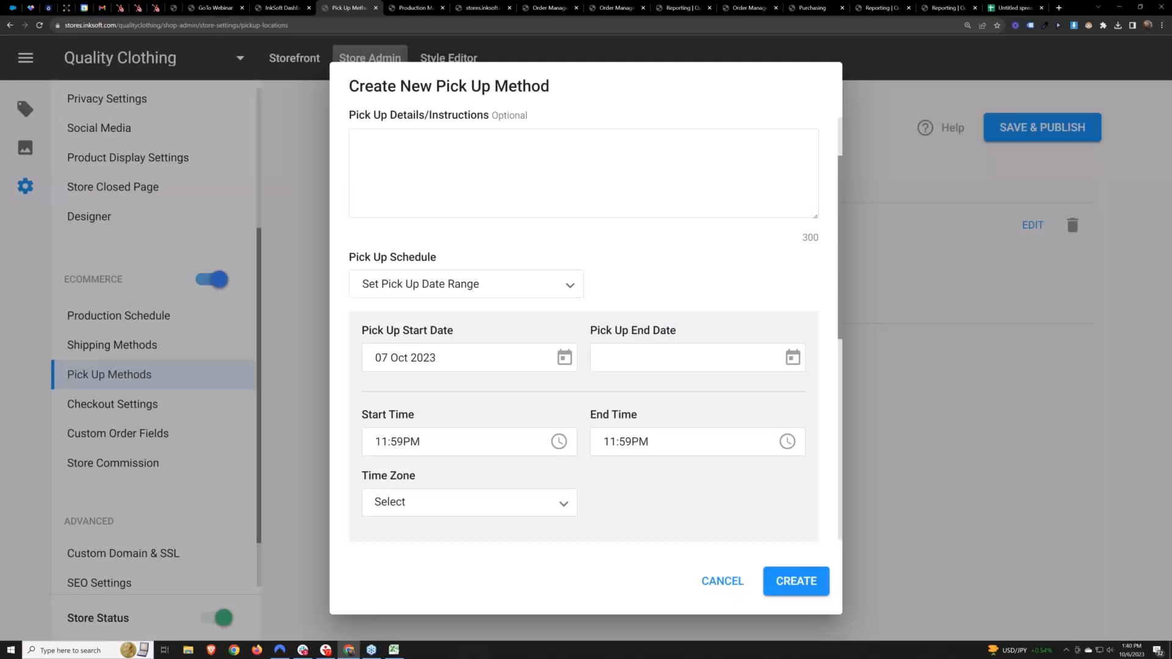
pyautogui.click(793, 358)
pyautogui.click(554, 362)
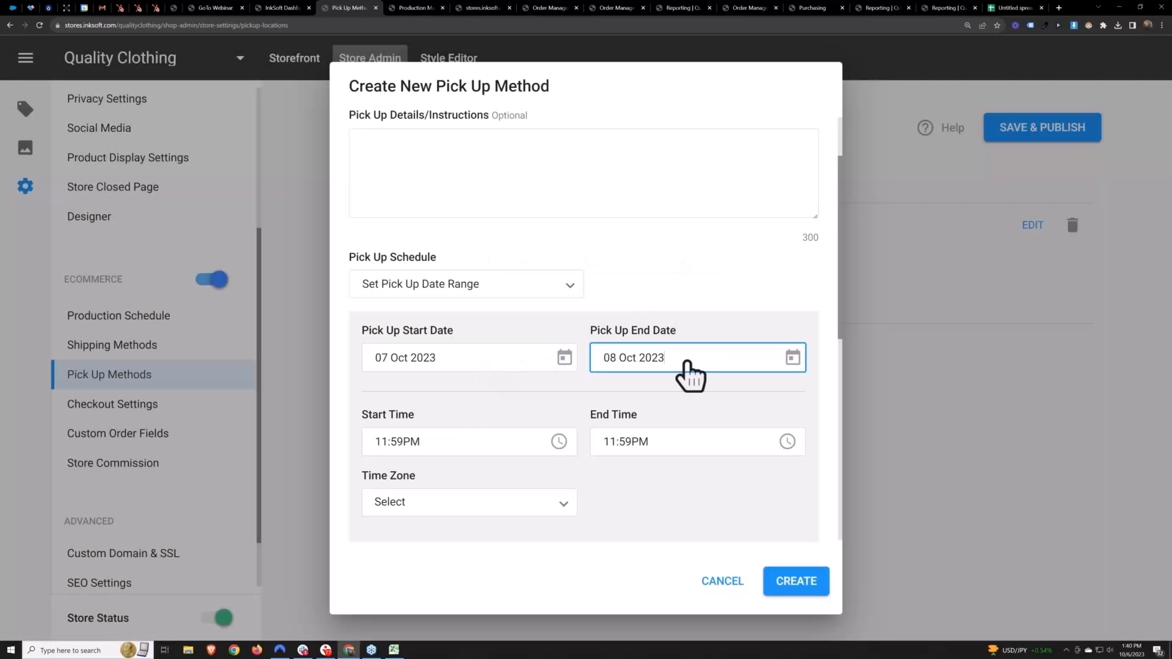
# Set the pick up start time to 01:00PM
pyautogui.click(563, 439)
pyautogui.click(559, 441)
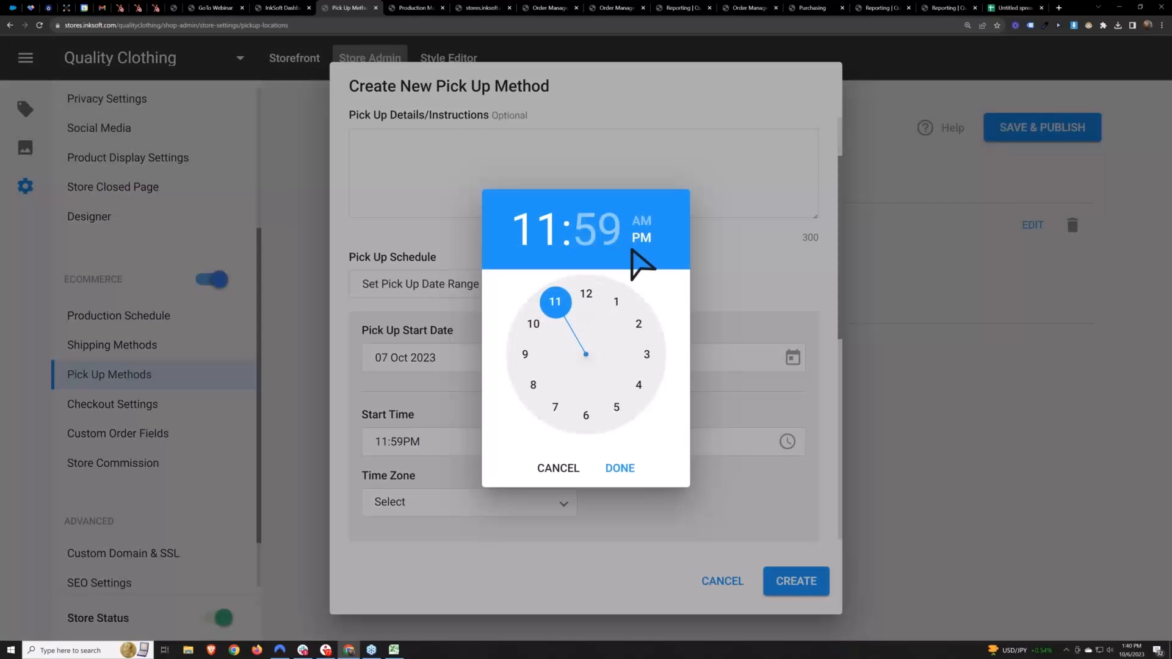
pyautogui.click(613, 299)
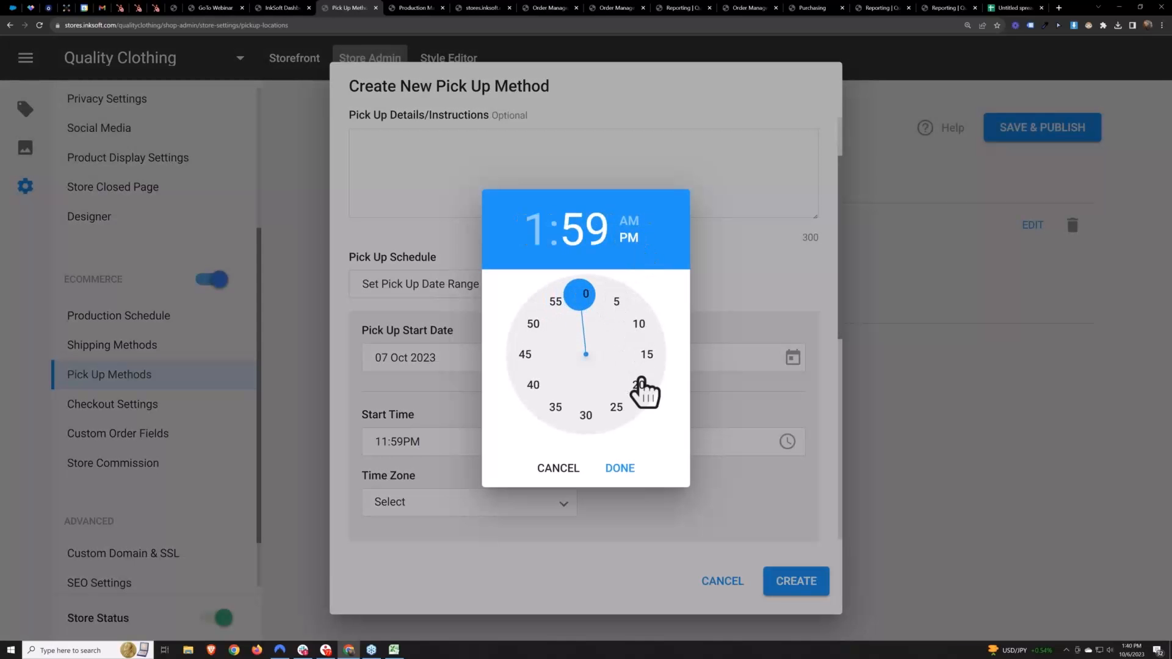
pyautogui.click(587, 293)
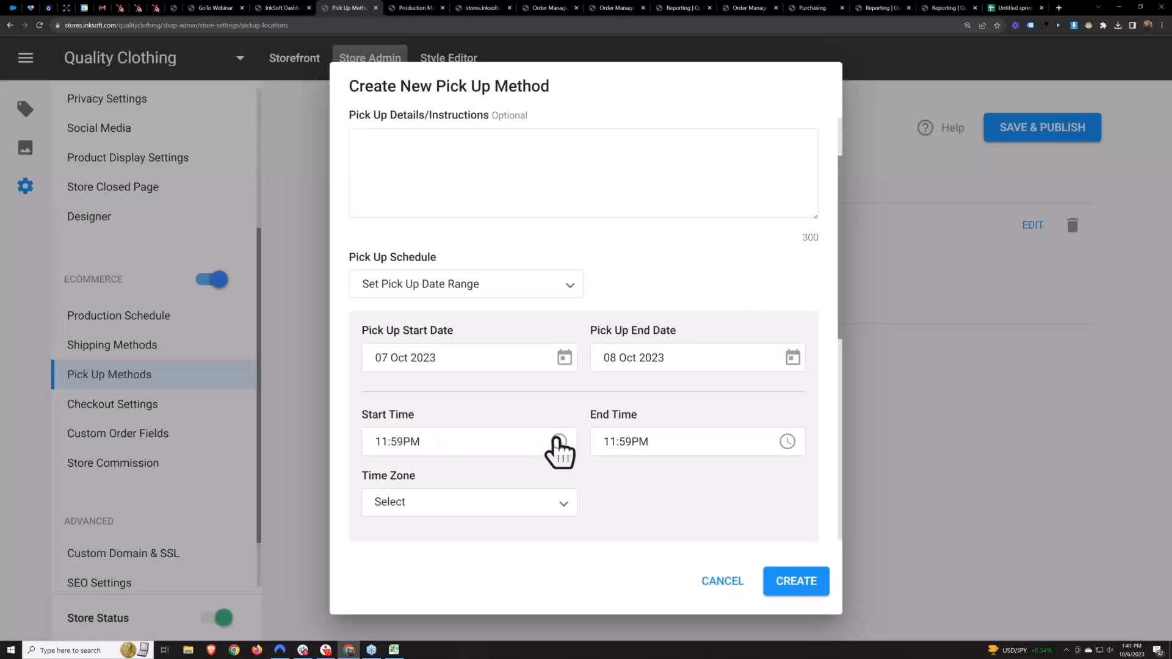
pyautogui.click(559, 442)
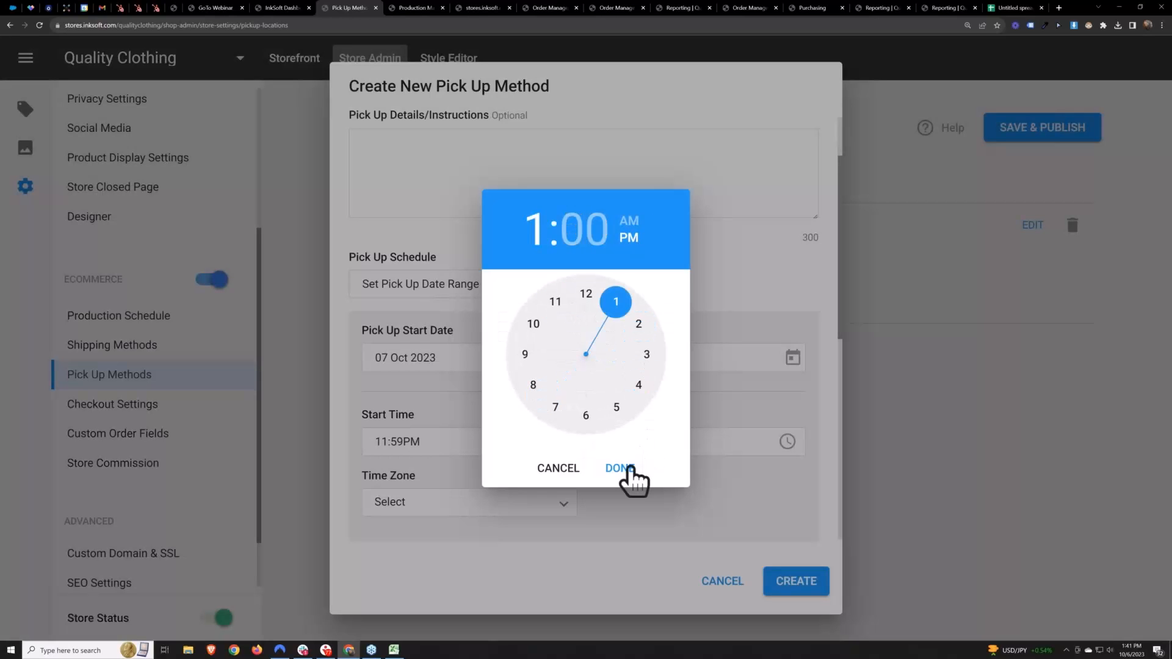
pyautogui.click(629, 470)
# Set the pick up end time to 04:00PM and the time zone to PDT / MST (California / Arizona)
pyautogui.click(787, 441)
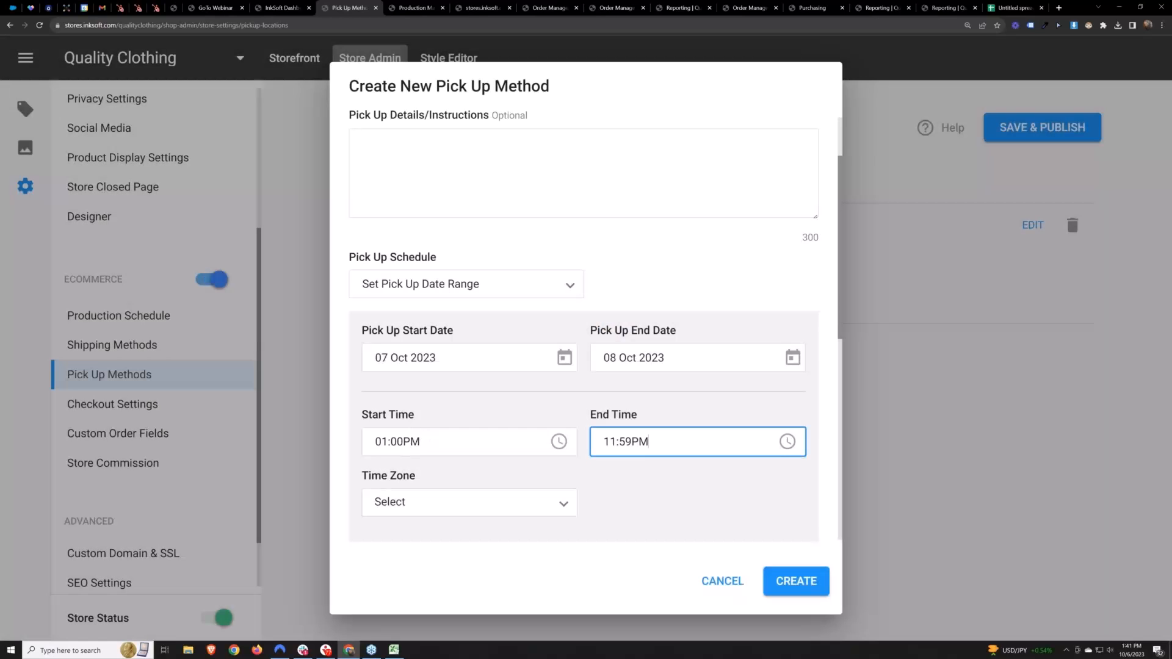
pyautogui.click(639, 383)
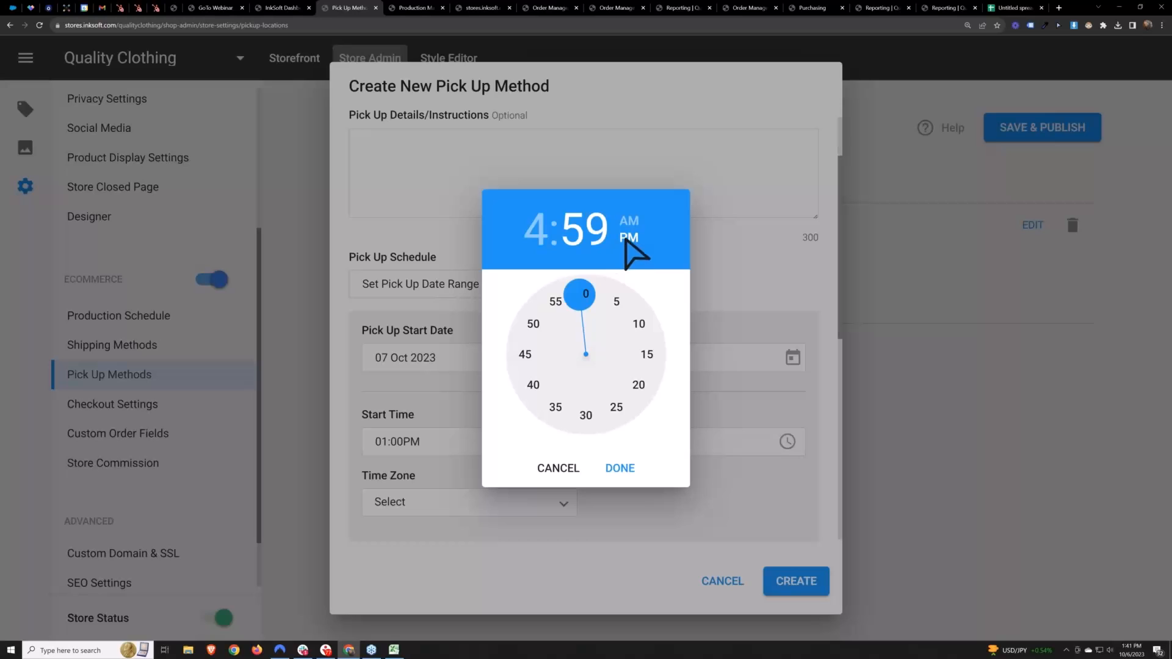
pyautogui.click(586, 299)
pyautogui.click(624, 474)
pyautogui.click(522, 507)
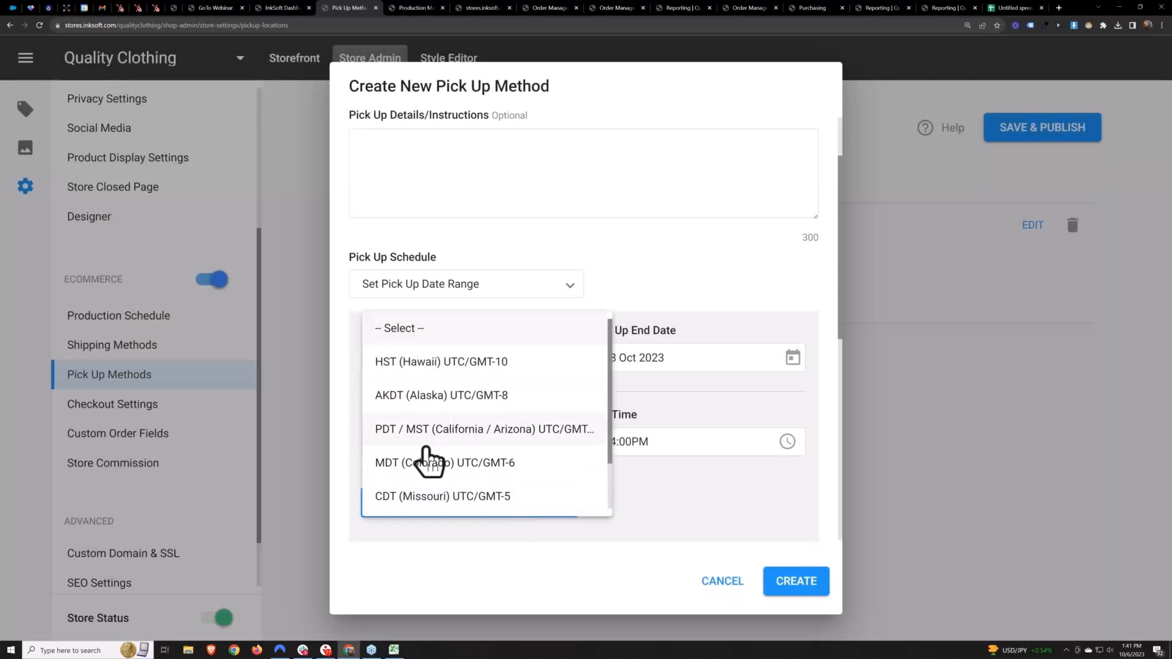
pyautogui.scroll(-2, 416, 479)
pyautogui.scroll(2, 421, 484)
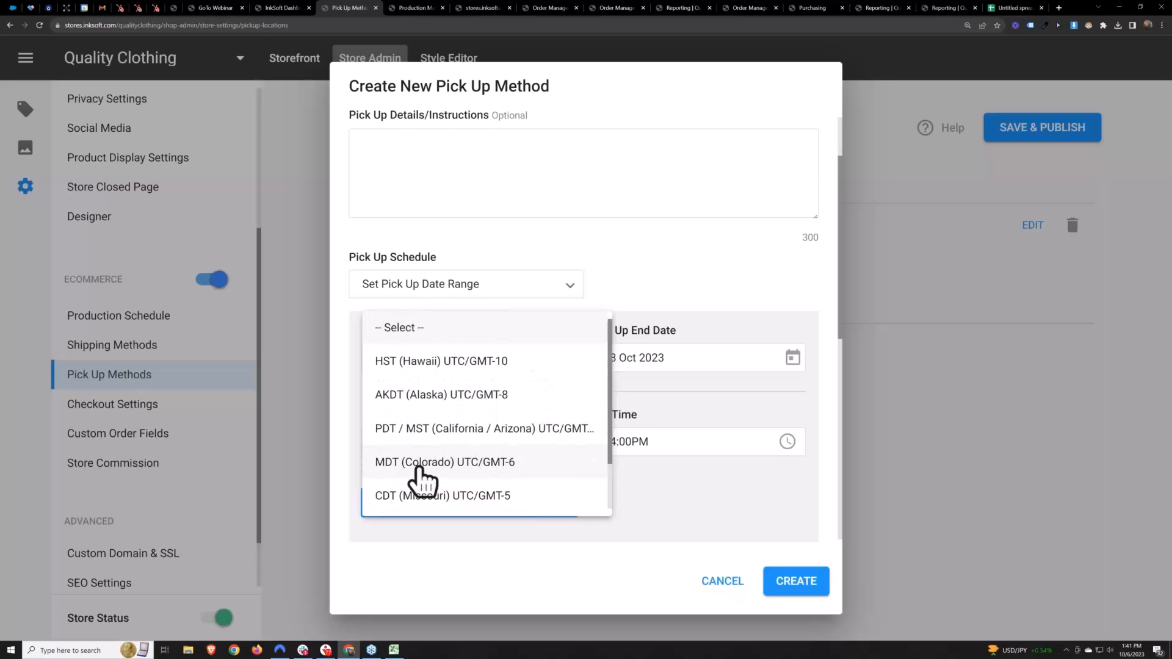
pyautogui.click(466, 430)
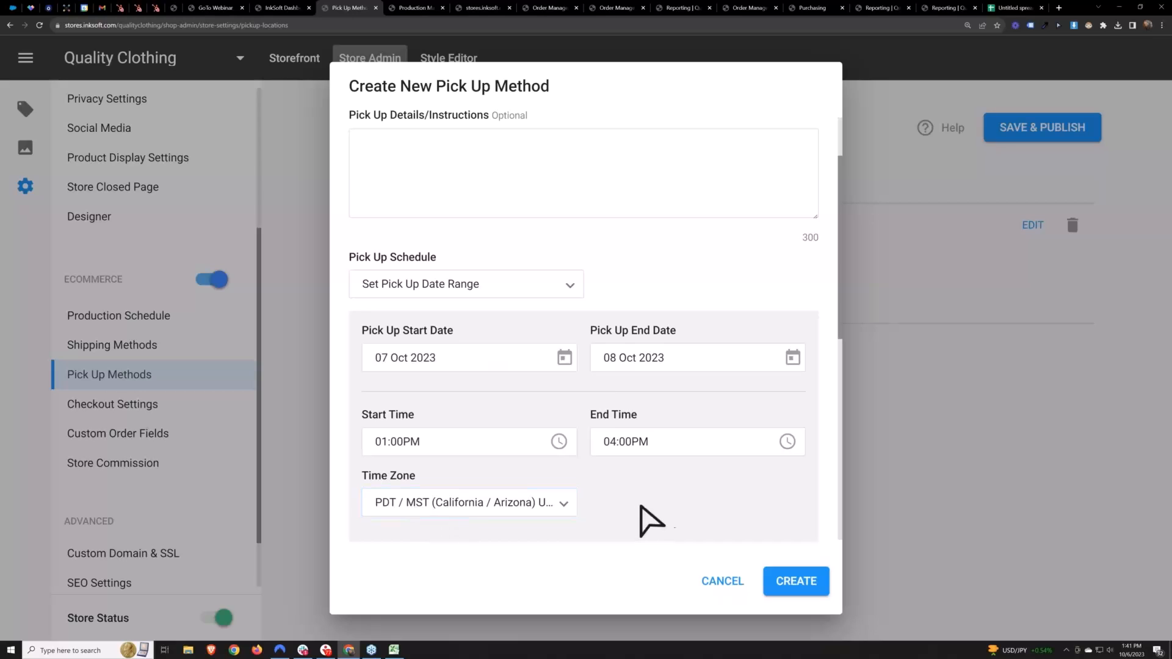
# Name the location "Pick Up at School" and try to create the pick up method
pyautogui.scroll(3, 654, 523)
pyautogui.click(704, 157)
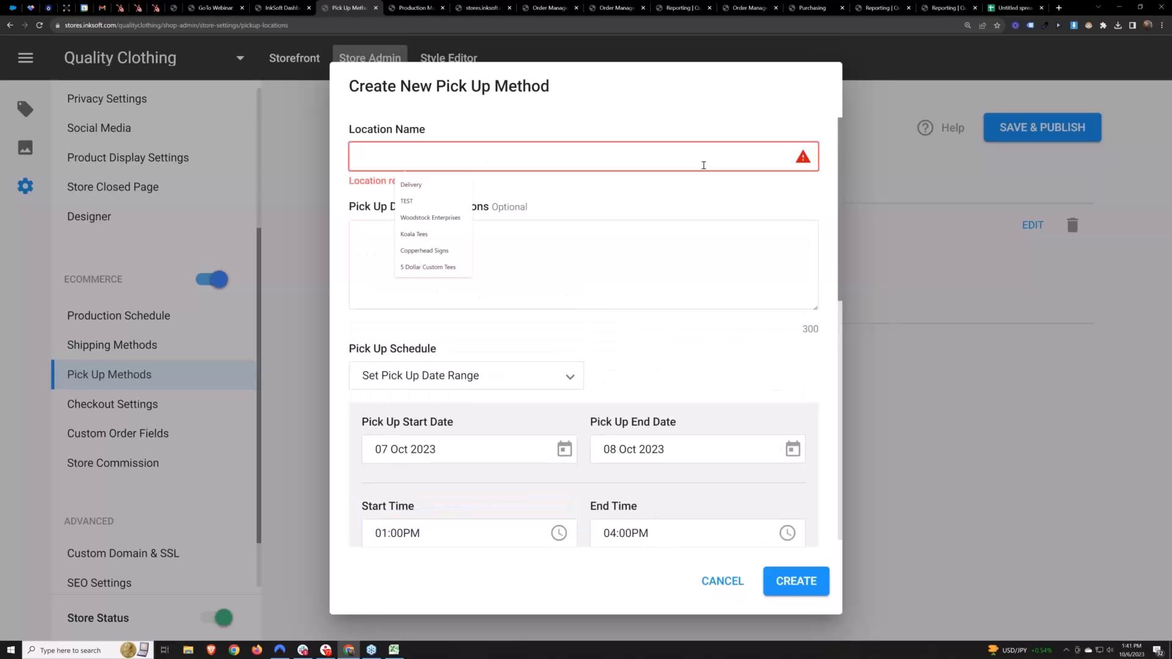
pyautogui.write('Pick Up at School')
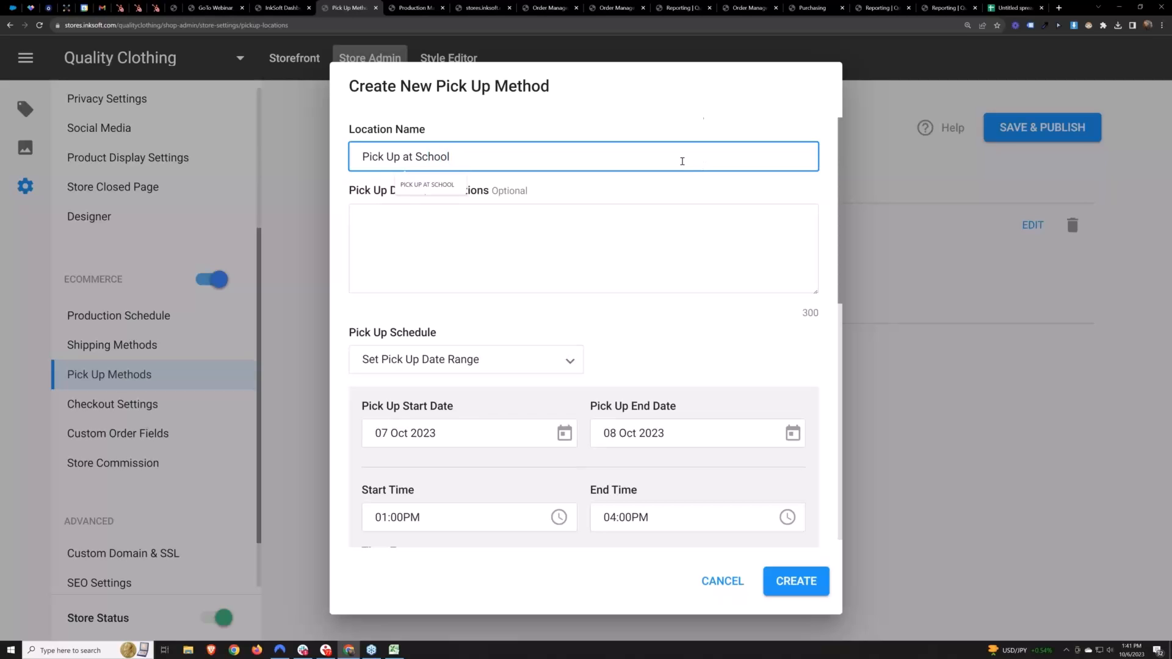
pyautogui.click(677, 113)
pyautogui.click(799, 587)
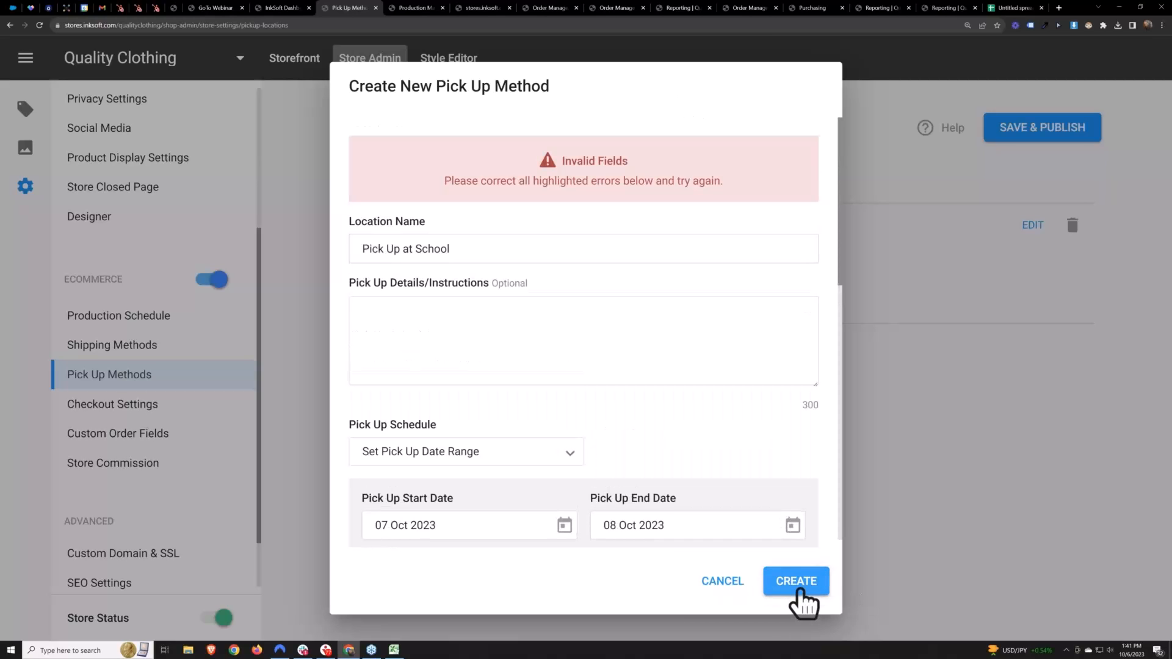
# In the pick up address, select AZ - Arizona as the state and enter the ZIP code
pyautogui.scroll(-8, 580, 360)
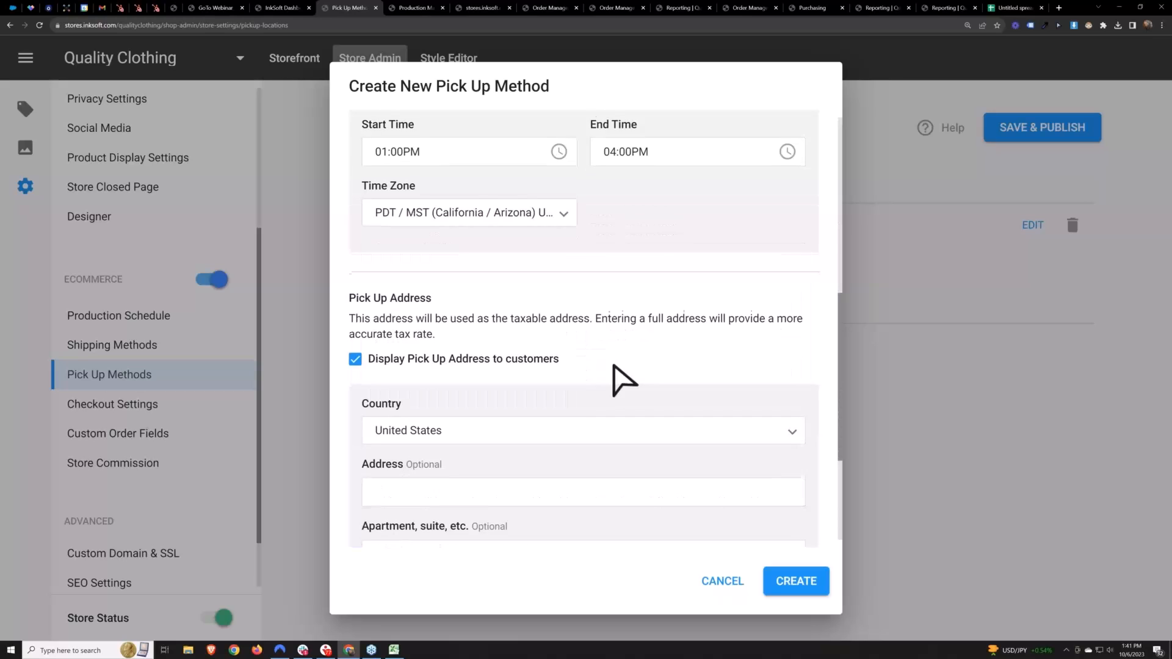
pyautogui.scroll(-3, 613, 365)
pyautogui.click(602, 475)
pyautogui.click(404, 431)
pyautogui.click(727, 471)
pyautogui.write('85257')
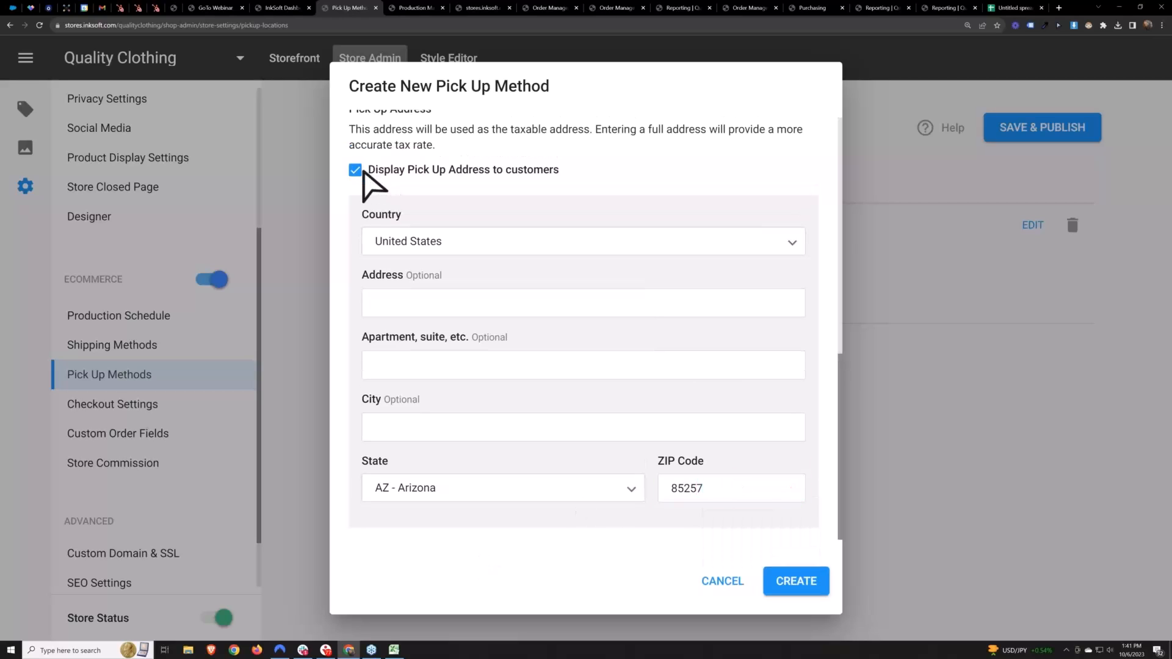
# Stop displaying the pick up address to customers, leave the street address empty and create the pick up method
pyautogui.click(356, 170)
pyautogui.click(434, 302)
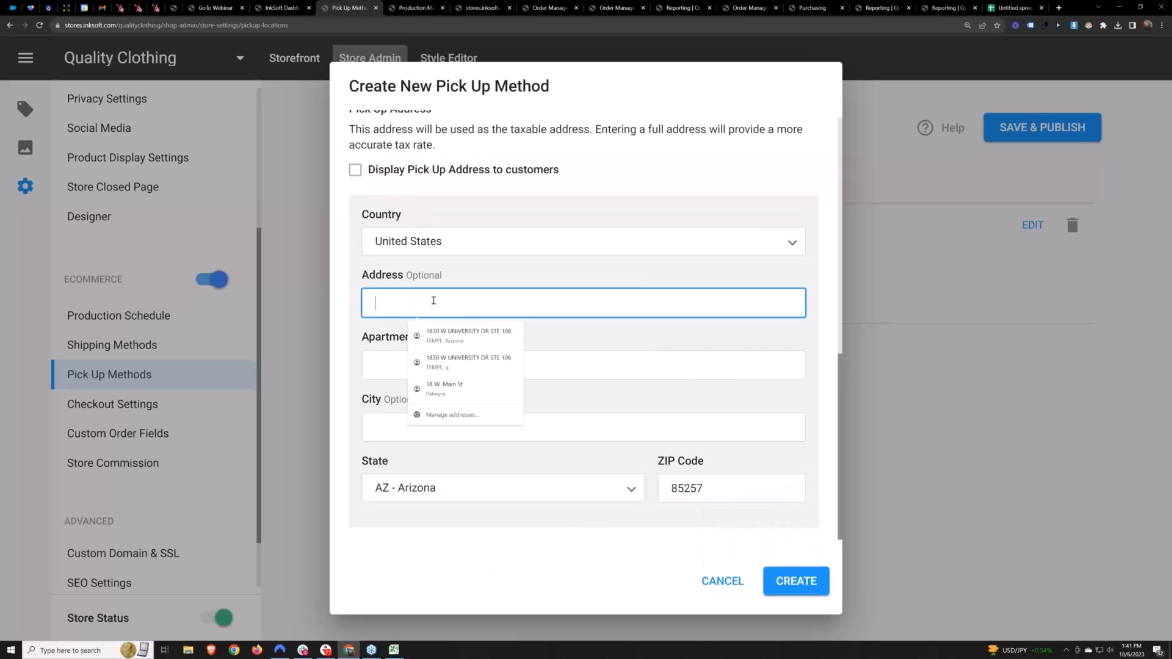
pyautogui.press('Tab')
pyautogui.click(795, 579)
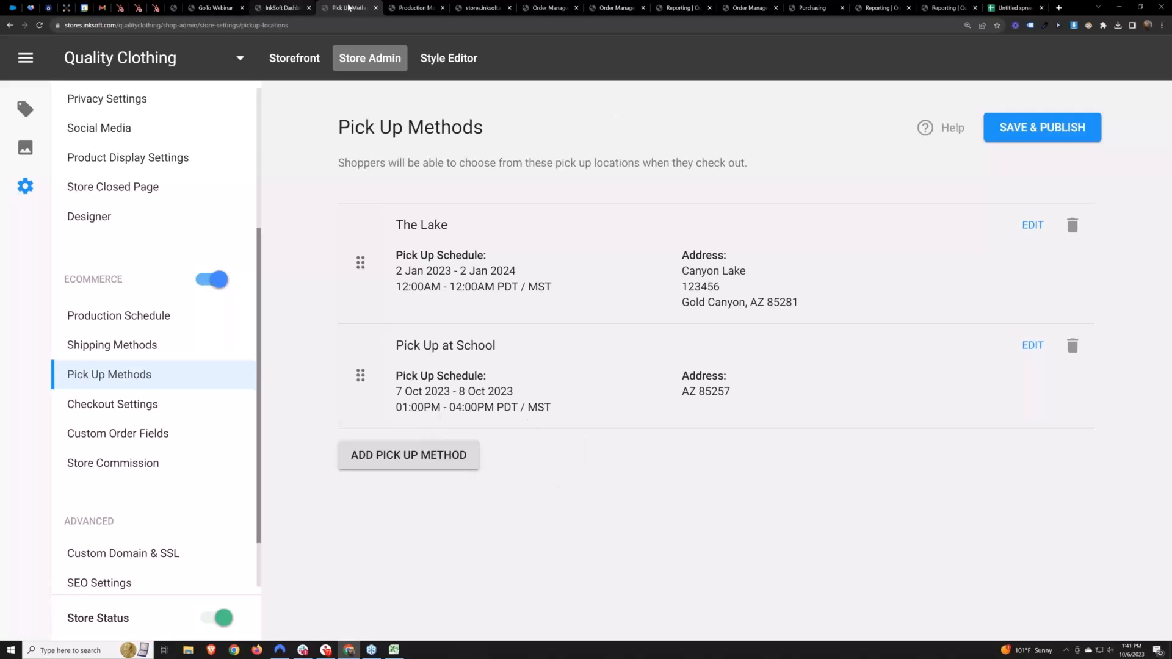
# Switch to the Ready to Pick Up orders and individually select five consecutive orders, starting with the one ordered 05 Jan 2022
pyautogui.click(548, 7)
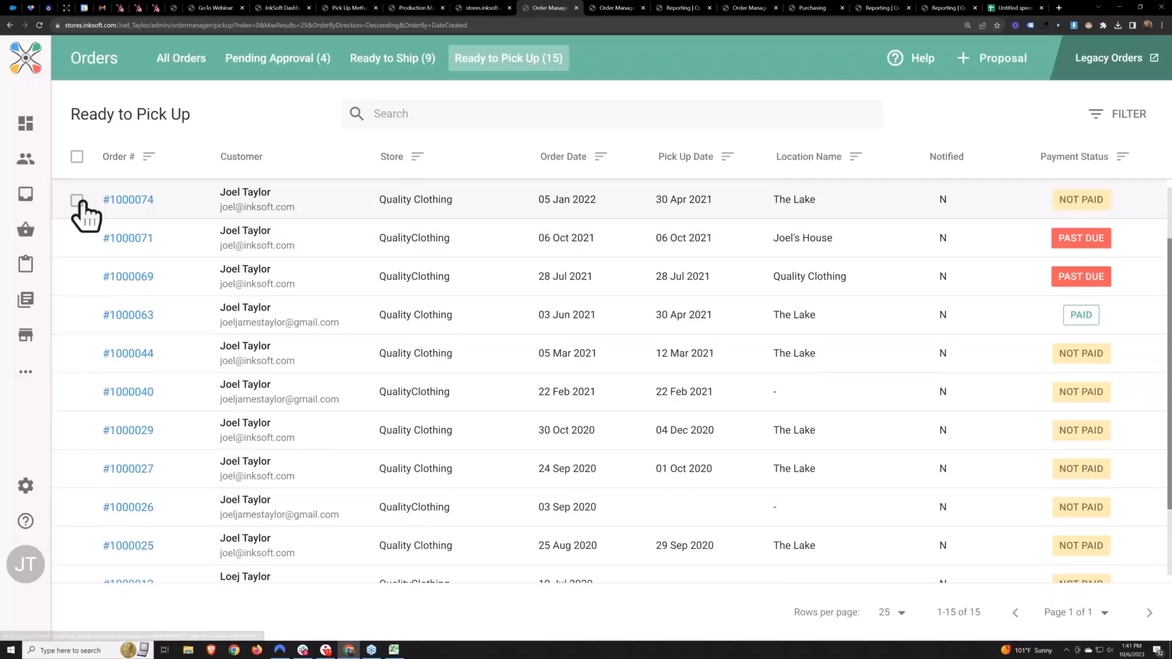
pyautogui.click(76, 197)
pyautogui.click(76, 289)
pyautogui.click(76, 366)
pyautogui.click(76, 404)
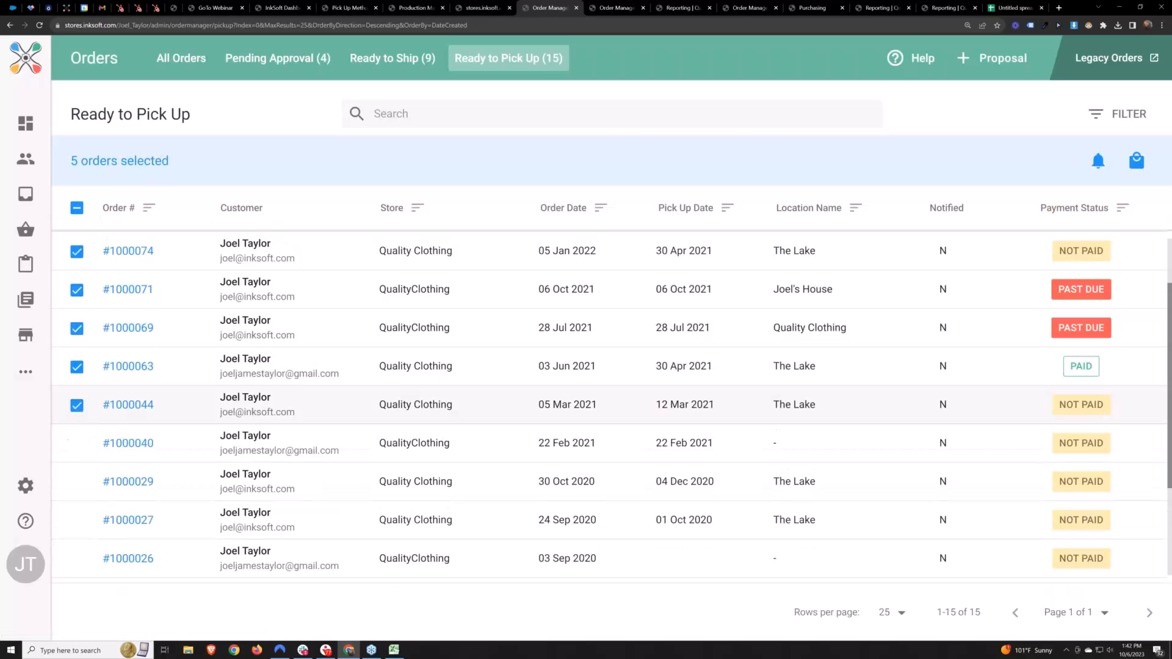
# Clear the individual order selection and select all orders in the Ready to Pick Up list
pyautogui.click(76, 208)
pyautogui.click(76, 156)
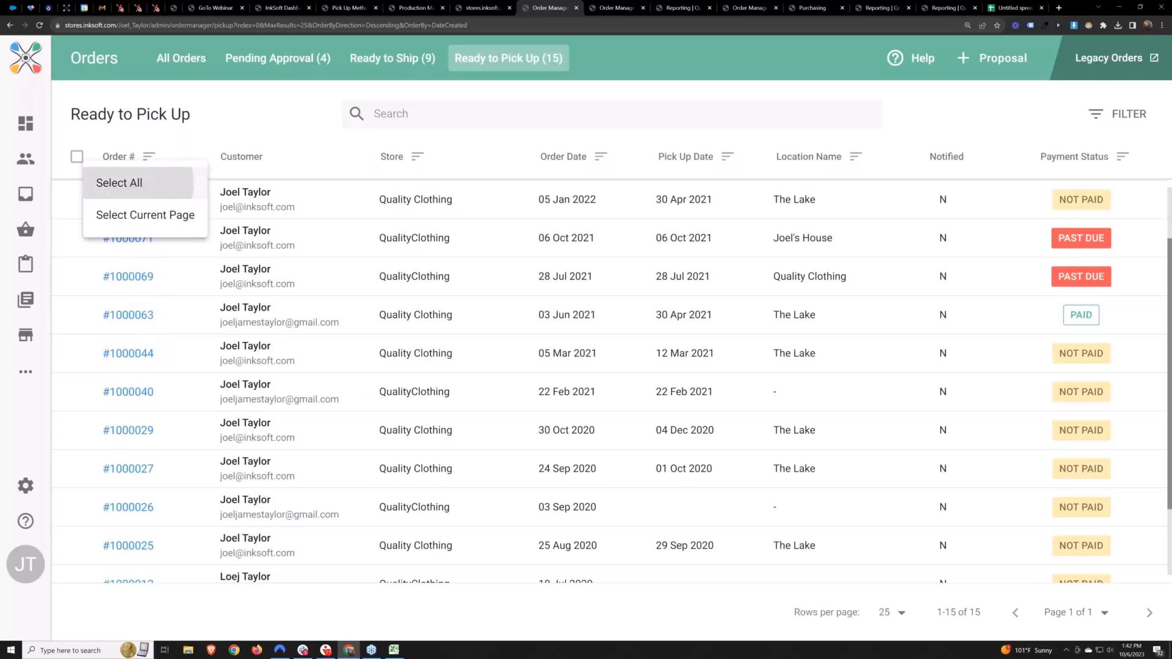
pyautogui.click(122, 184)
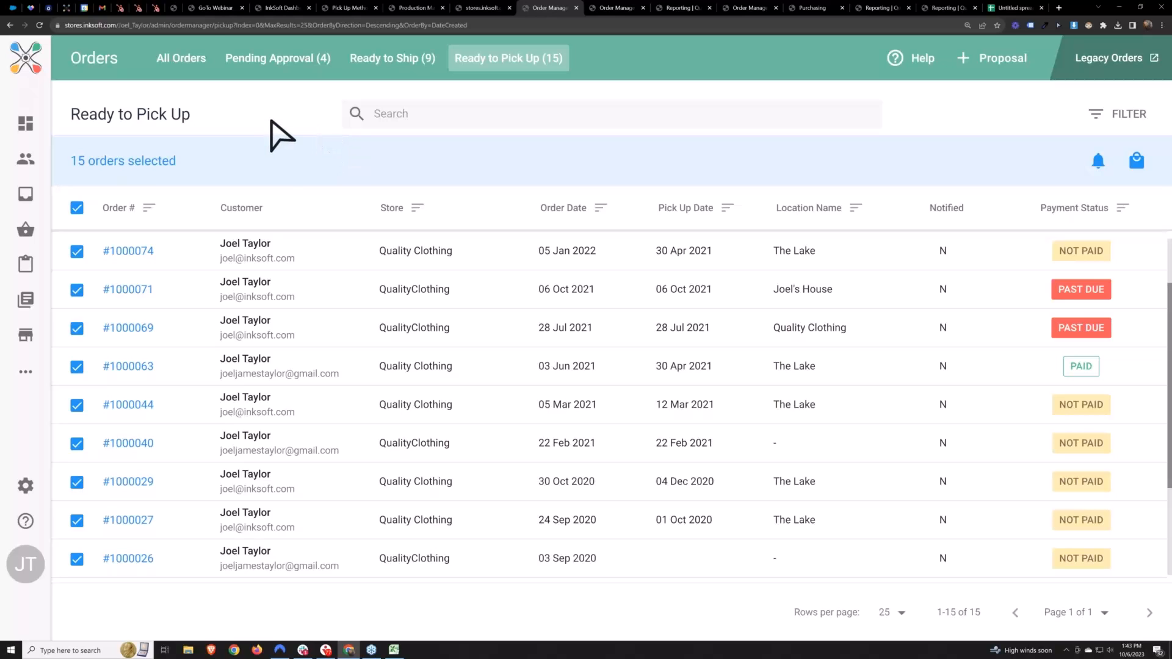
pyautogui.click(490, 8)
pyautogui.click(551, 6)
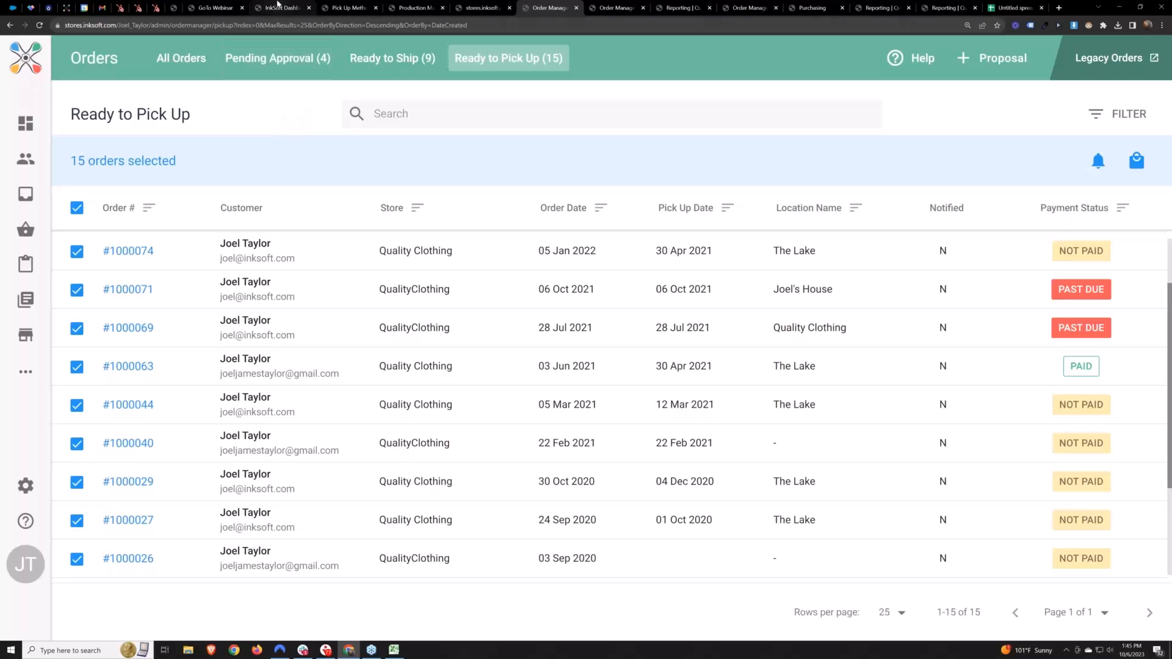
# From the InkSoft dashboard, open Production in a new browser tab and go to its Preferences
pyautogui.click(277, 6)
pyautogui.scroll(5, 384, 243)
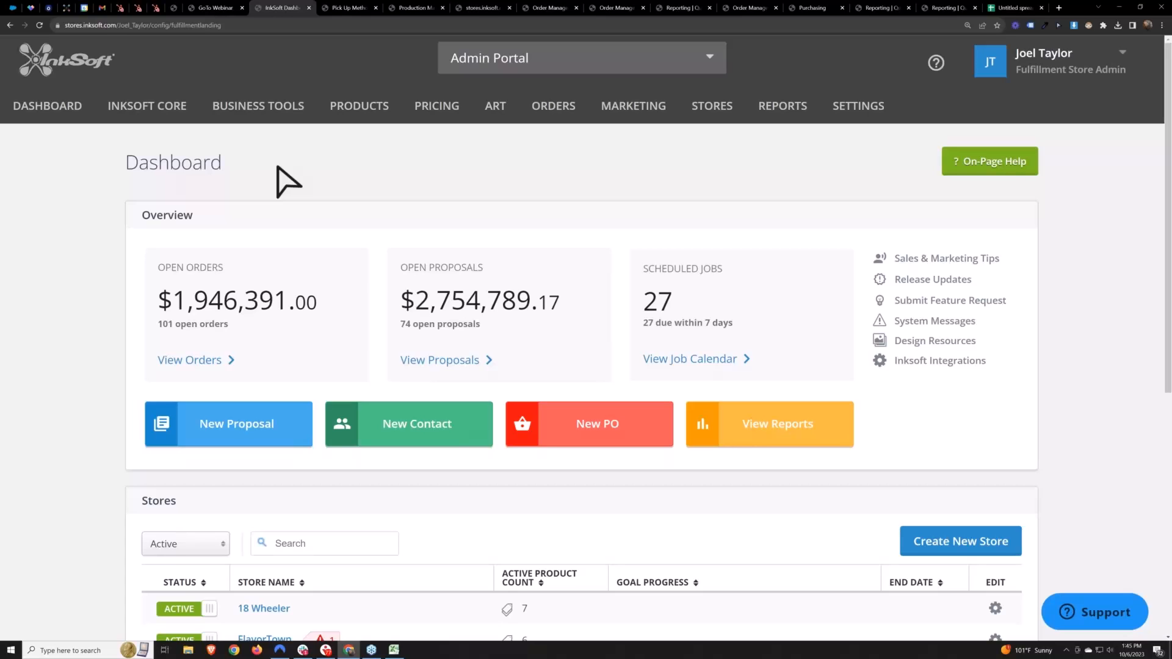
pyautogui.moveTo(148, 107)
pyautogui.scroll(-1, 172, 257)
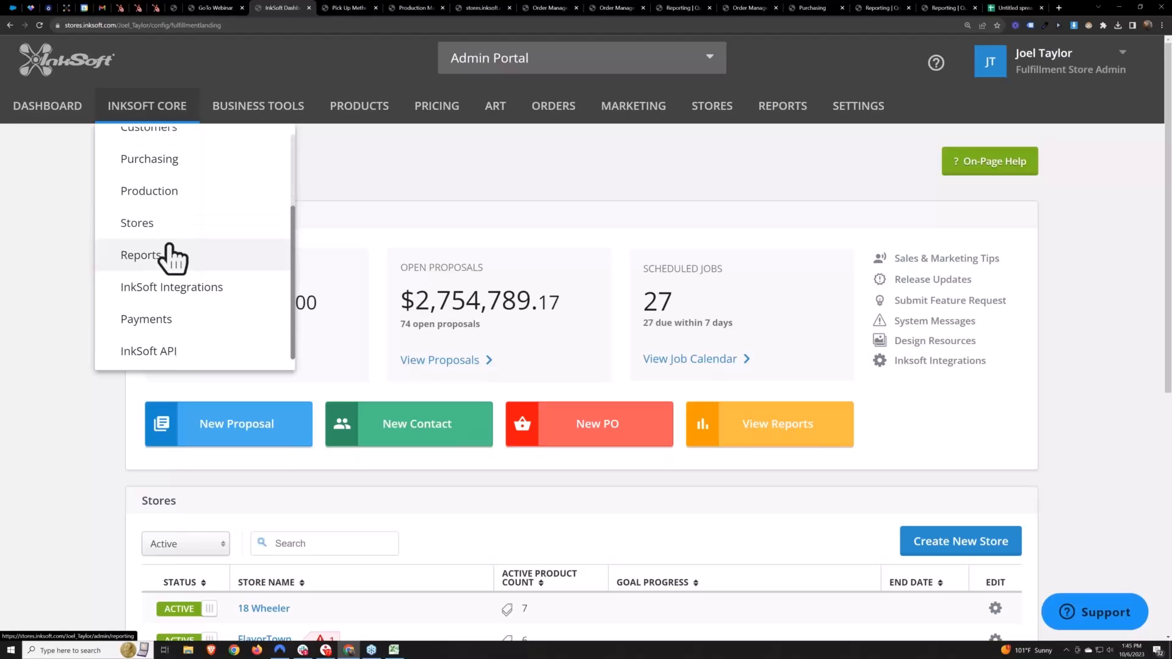
pyautogui.rightClick(170, 195)
pyautogui.click(205, 200)
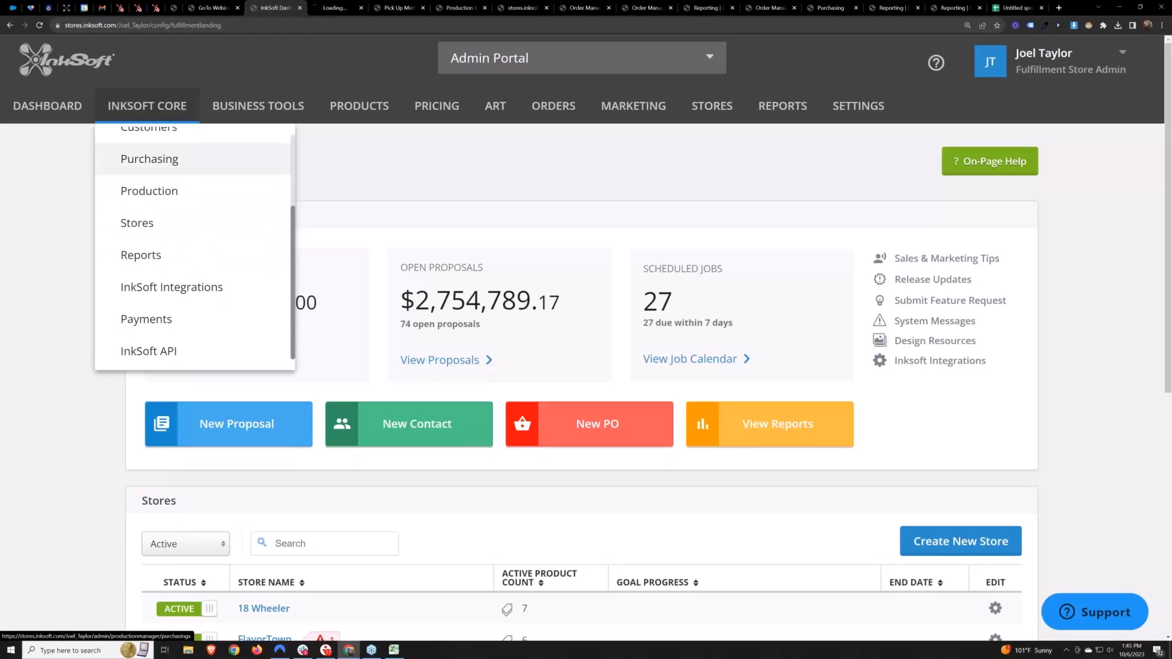
pyautogui.click(339, 8)
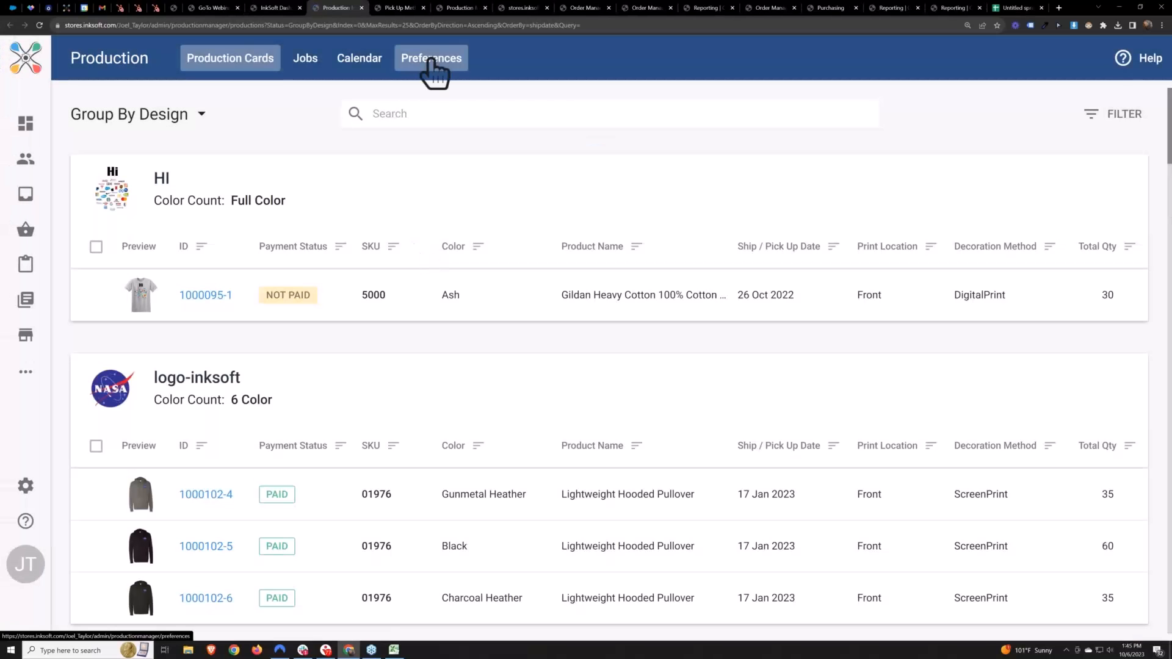
pyautogui.click(431, 59)
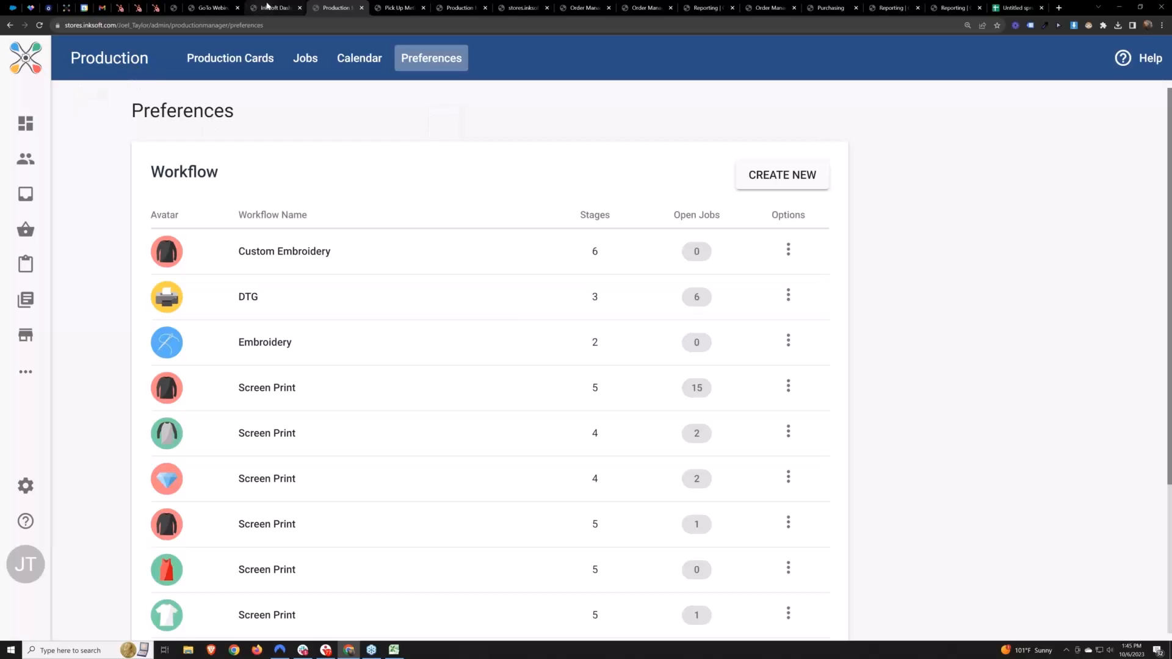
pyautogui.click(267, 6)
pyautogui.moveTo(157, 118)
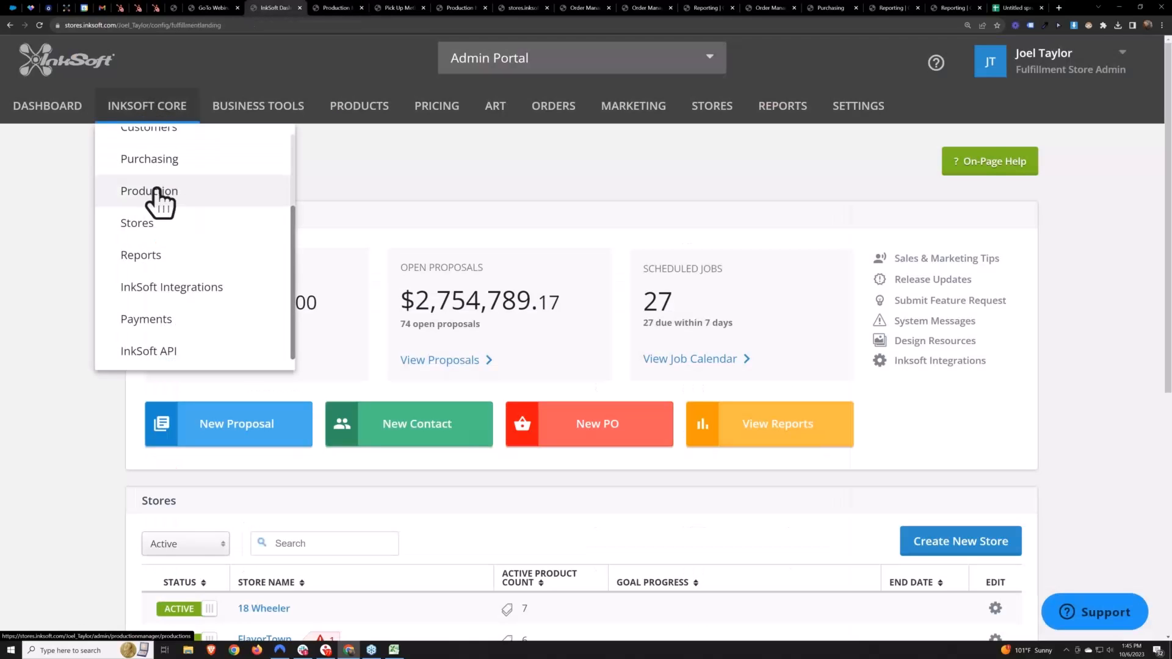
pyautogui.click(335, 7)
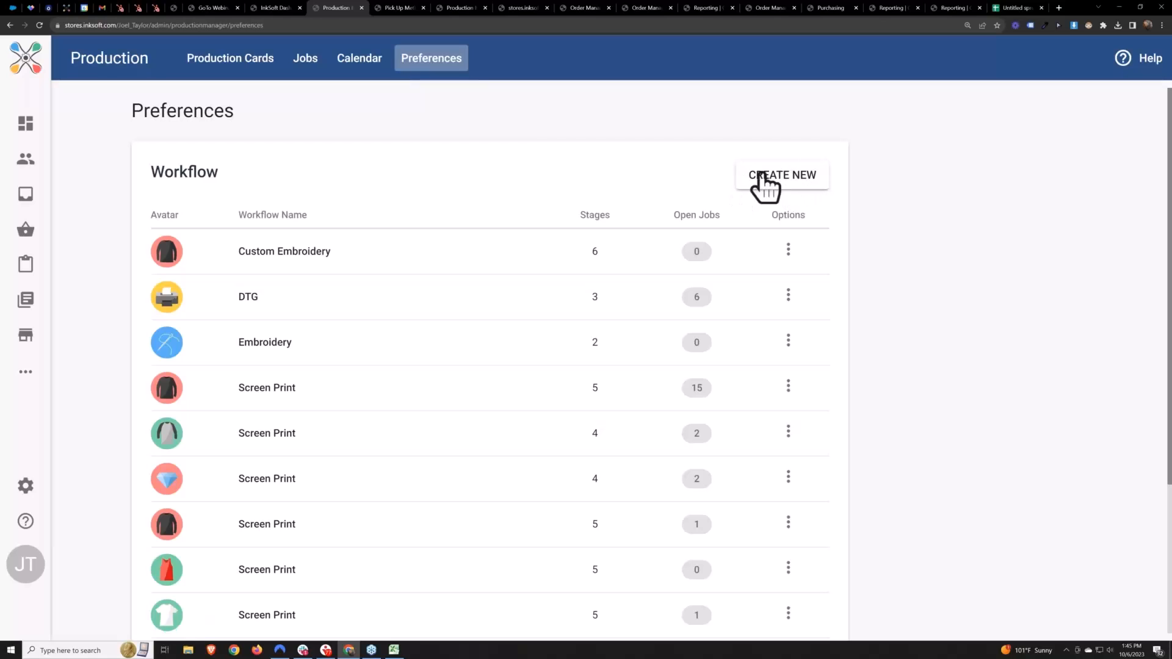
# Start a new production workflow named "DTF" and give it the yellow printer avatar
pyautogui.click(777, 180)
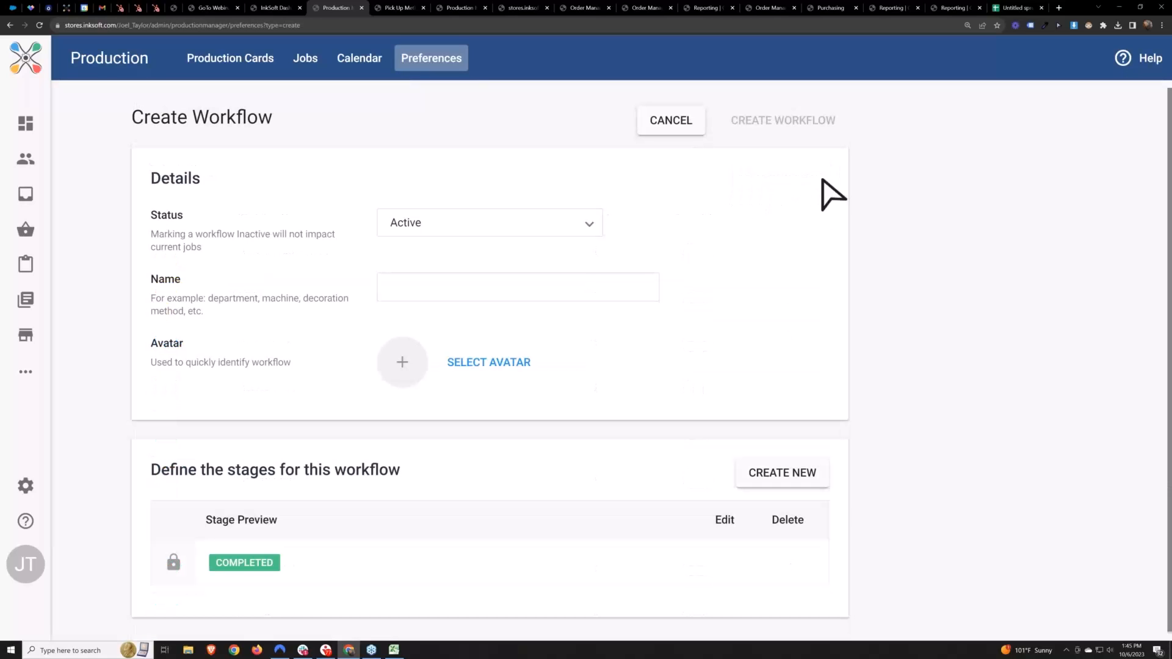
pyautogui.click(502, 291)
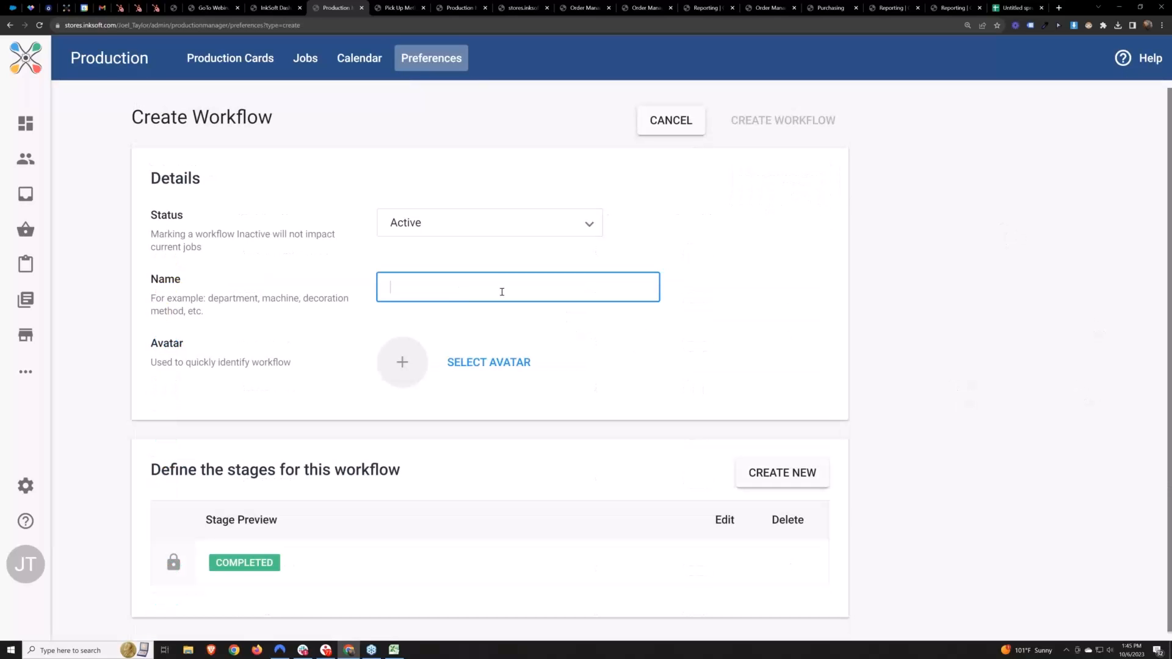
pyautogui.write('DTF')
pyautogui.click(742, 299)
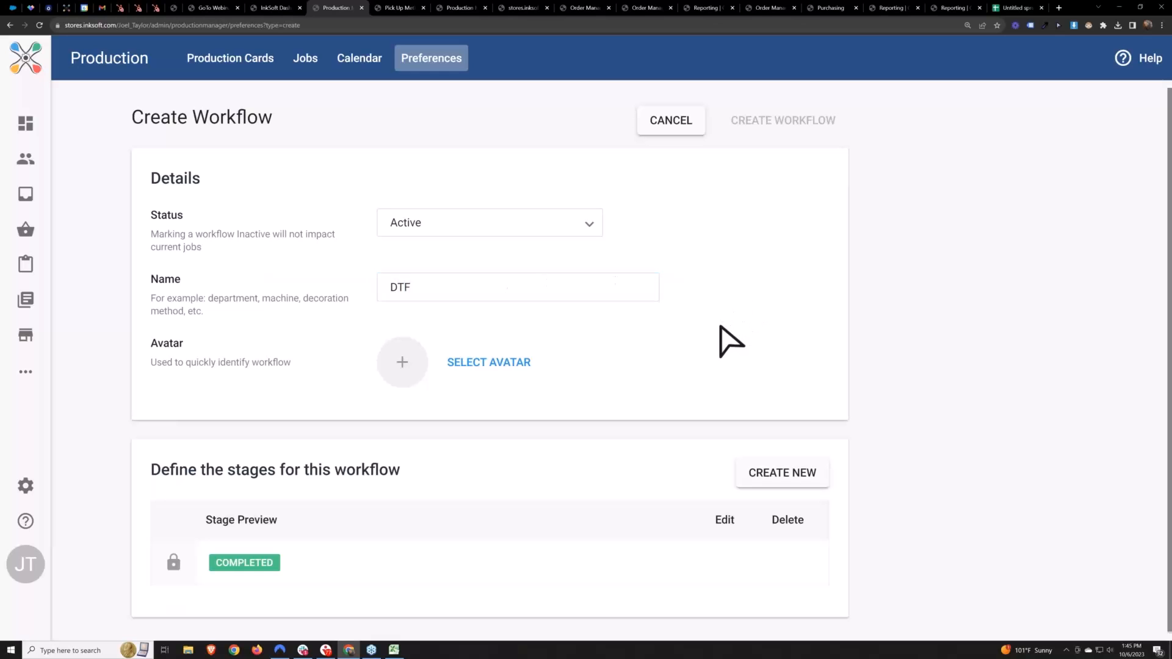
pyautogui.click(480, 367)
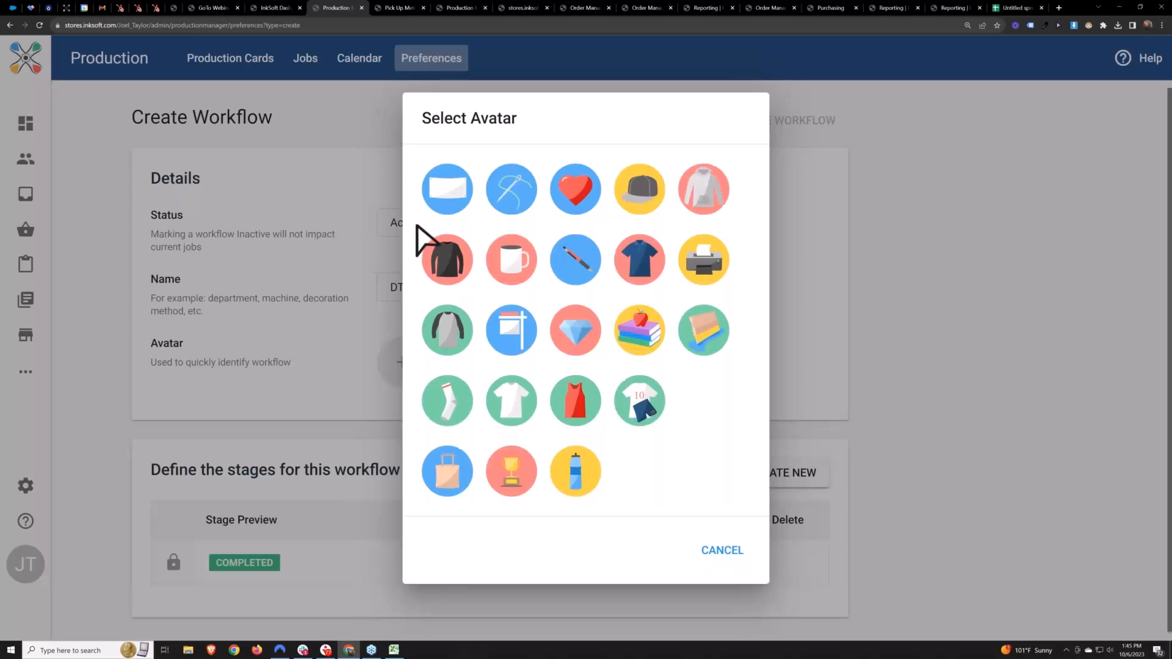
pyautogui.click(705, 262)
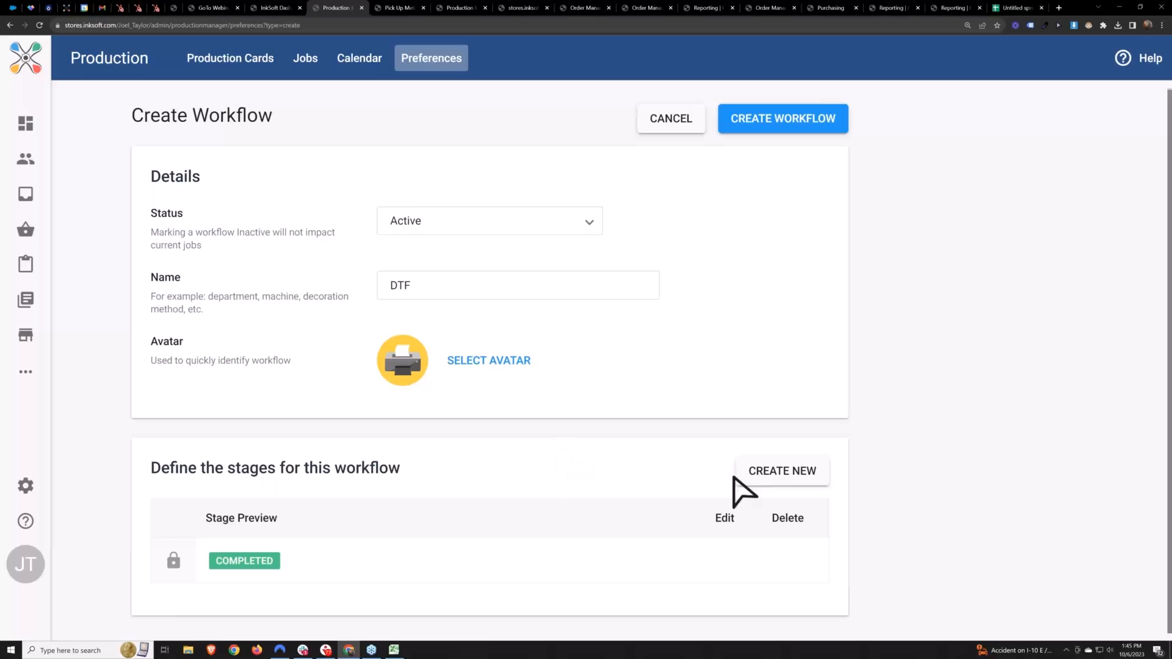
# Add a job stage named "Art Review" with a light red stage color to the DTF workflow
pyautogui.click(793, 483)
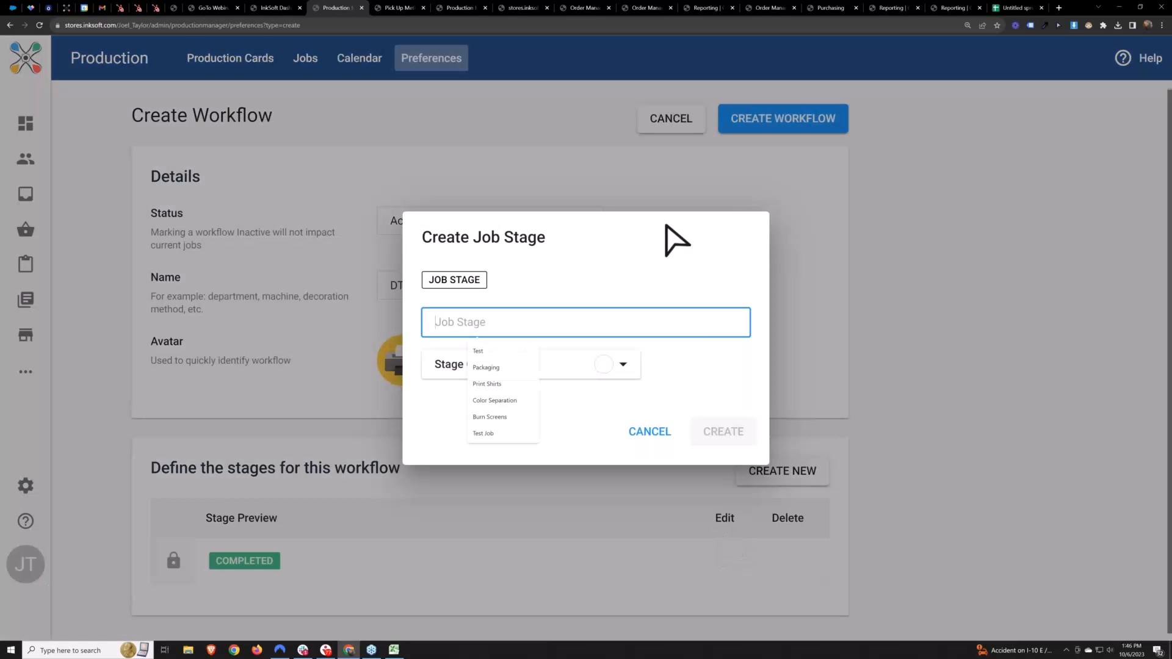
pyautogui.write('Art')
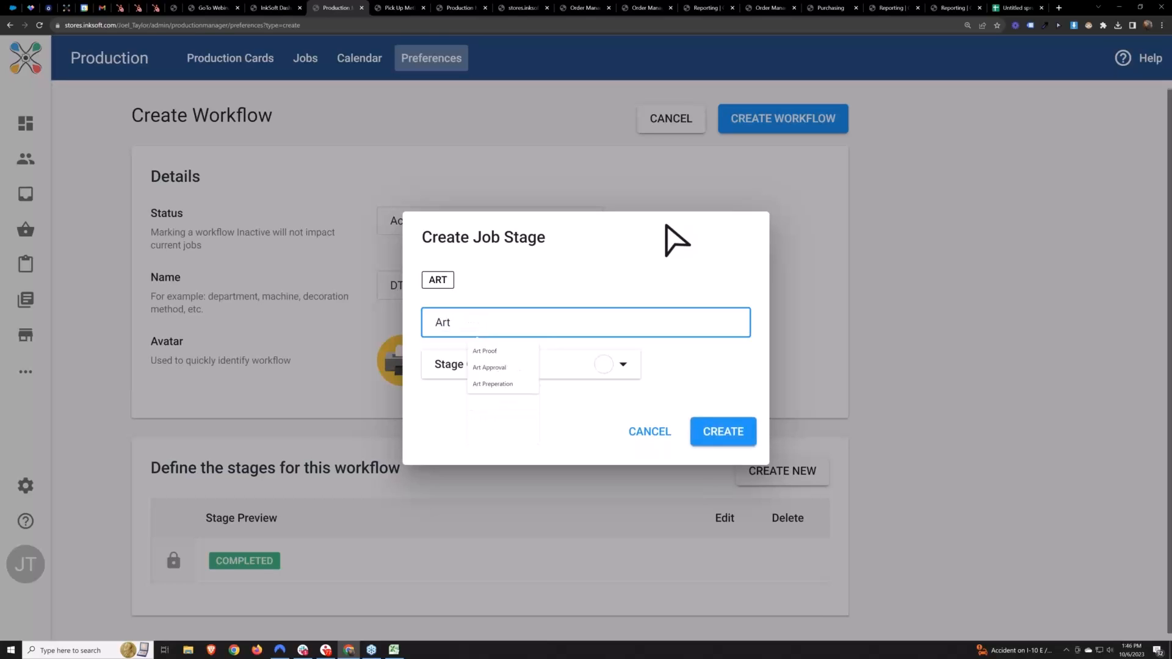
pyautogui.write(' Review')
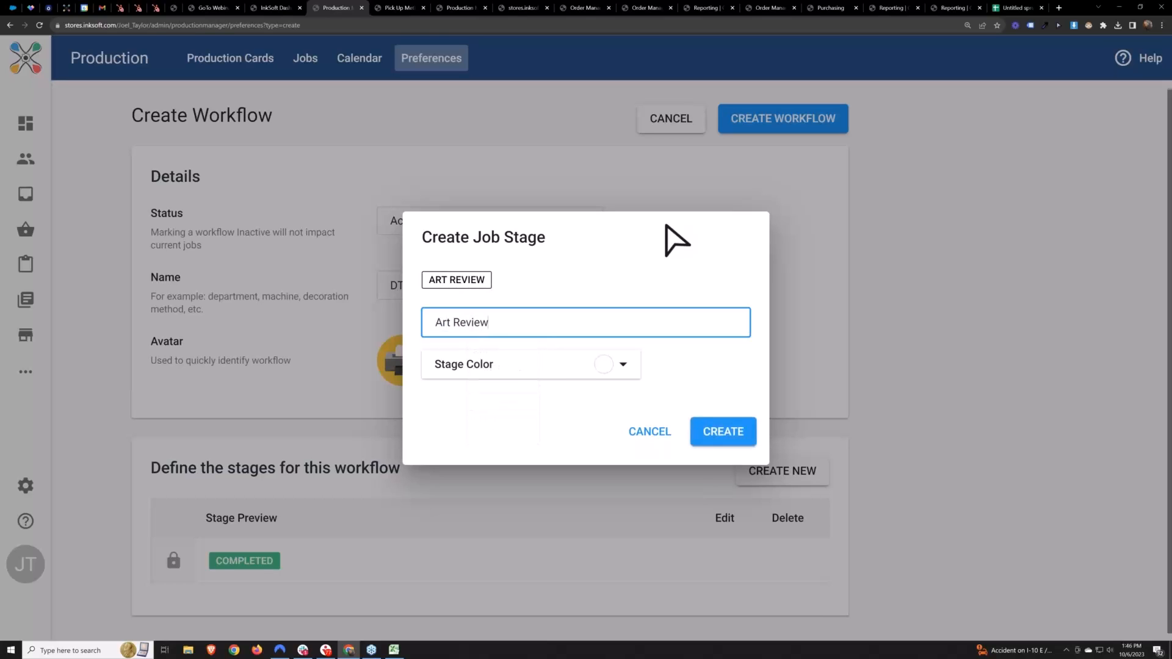
pyautogui.click(607, 369)
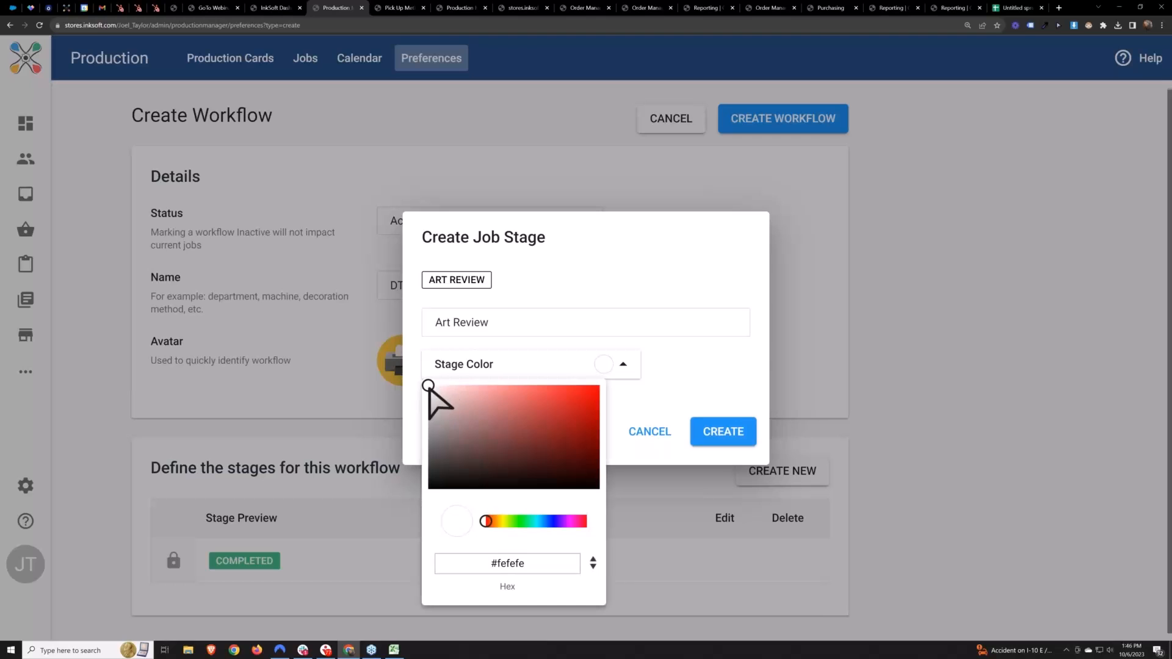
pyautogui.click(535, 386)
pyautogui.click(696, 391)
pyautogui.click(723, 433)
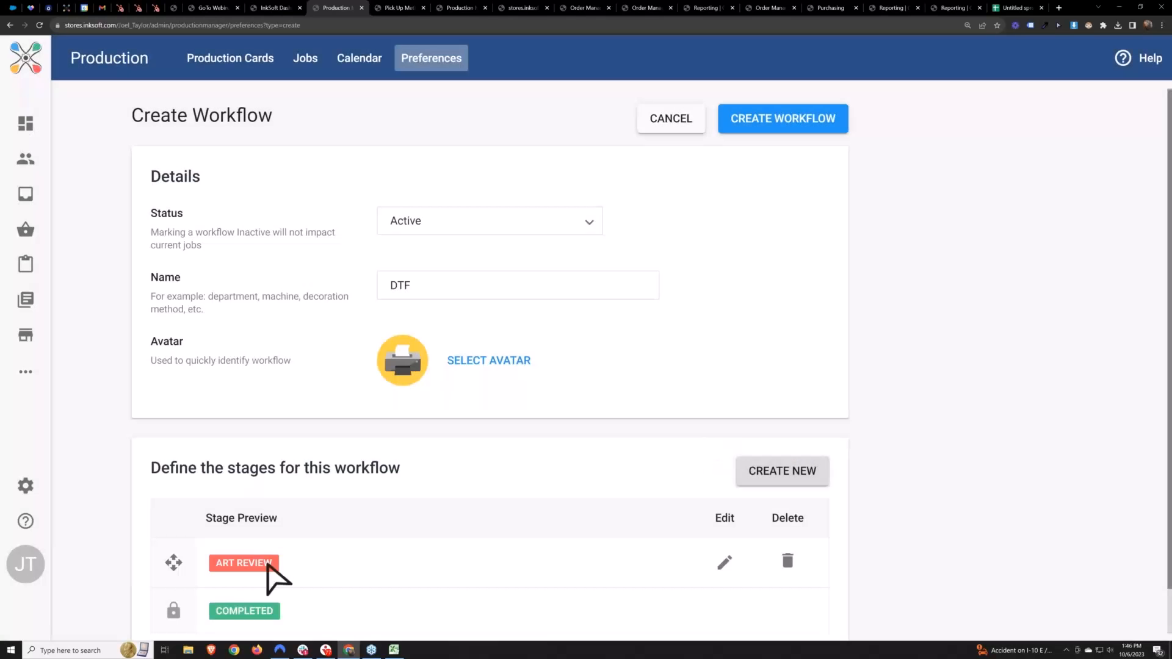
pyautogui.click(467, 466)
# Add a job stage named "Art Preperation" with a yellow-orange stage color to the DTF workflow
pyautogui.scroll(-1, 468, 466)
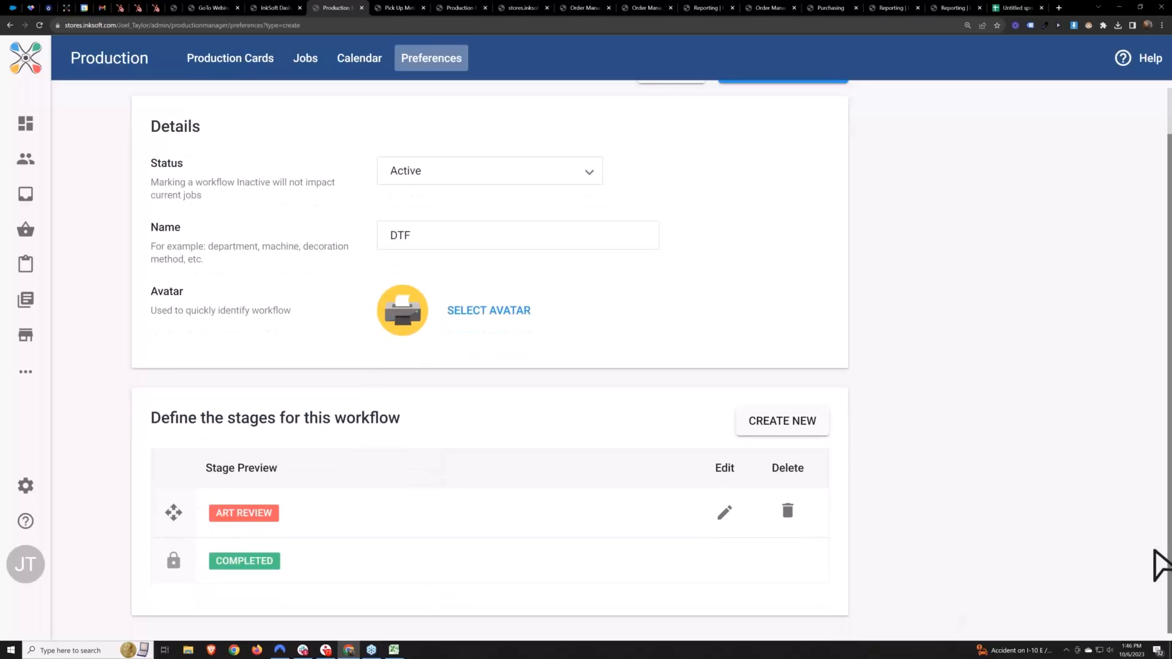
pyautogui.click(774, 425)
pyautogui.write('Ar')
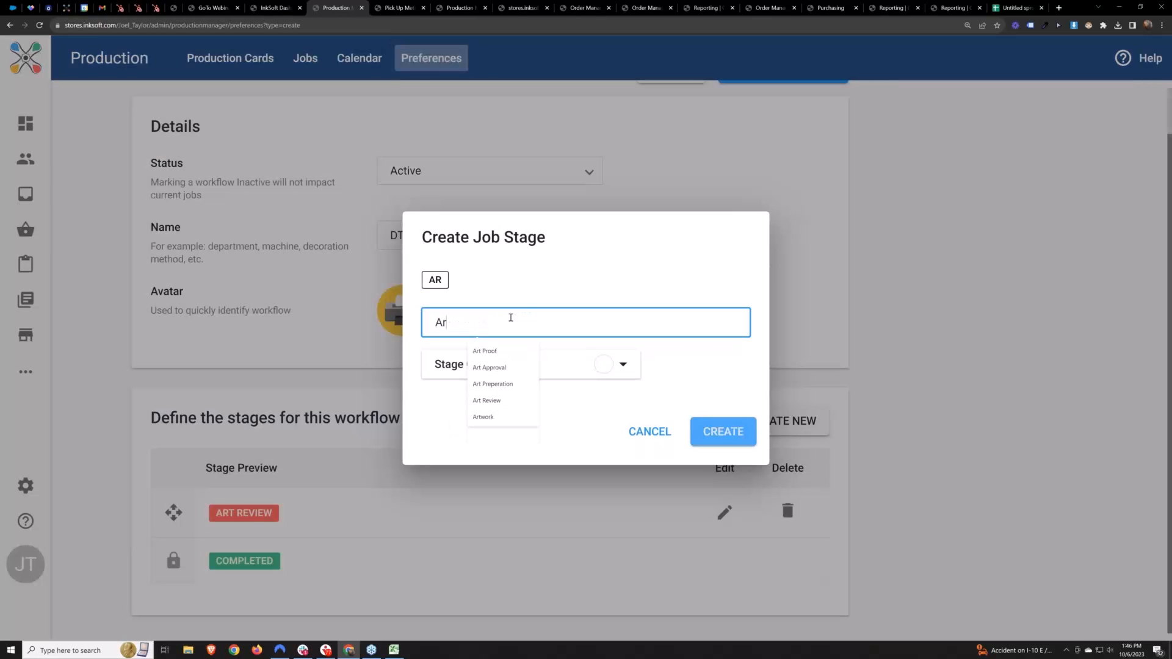
pyautogui.write('t Preperation')
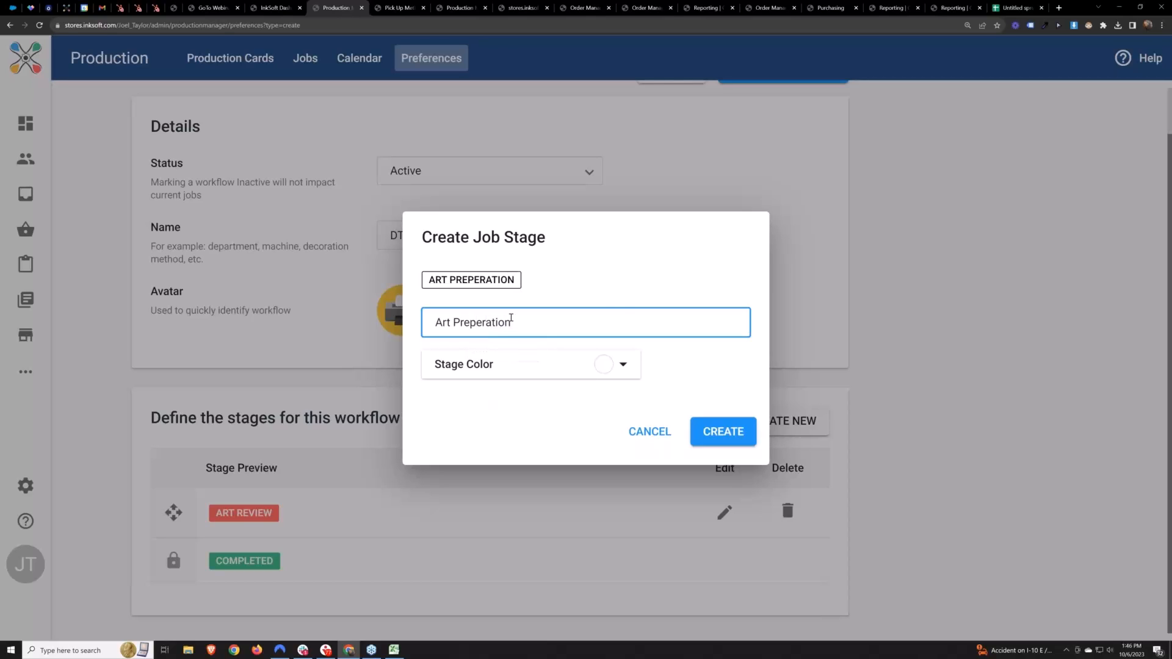
pyautogui.click(618, 288)
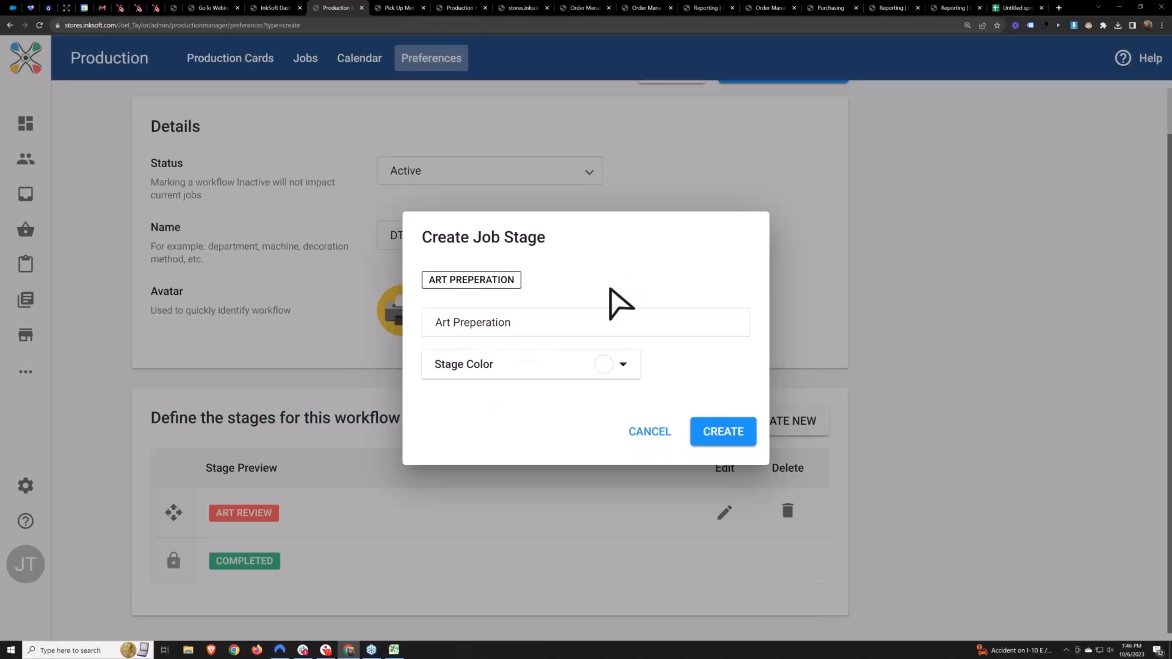
pyautogui.click(513, 324)
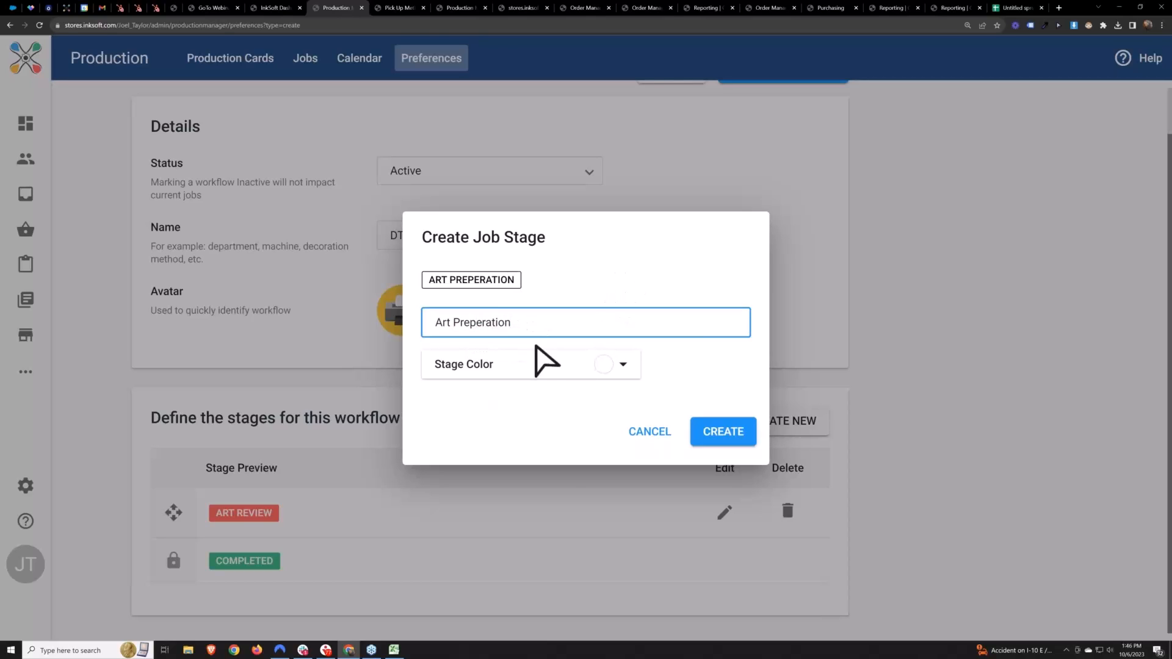
pyautogui.click(537, 368)
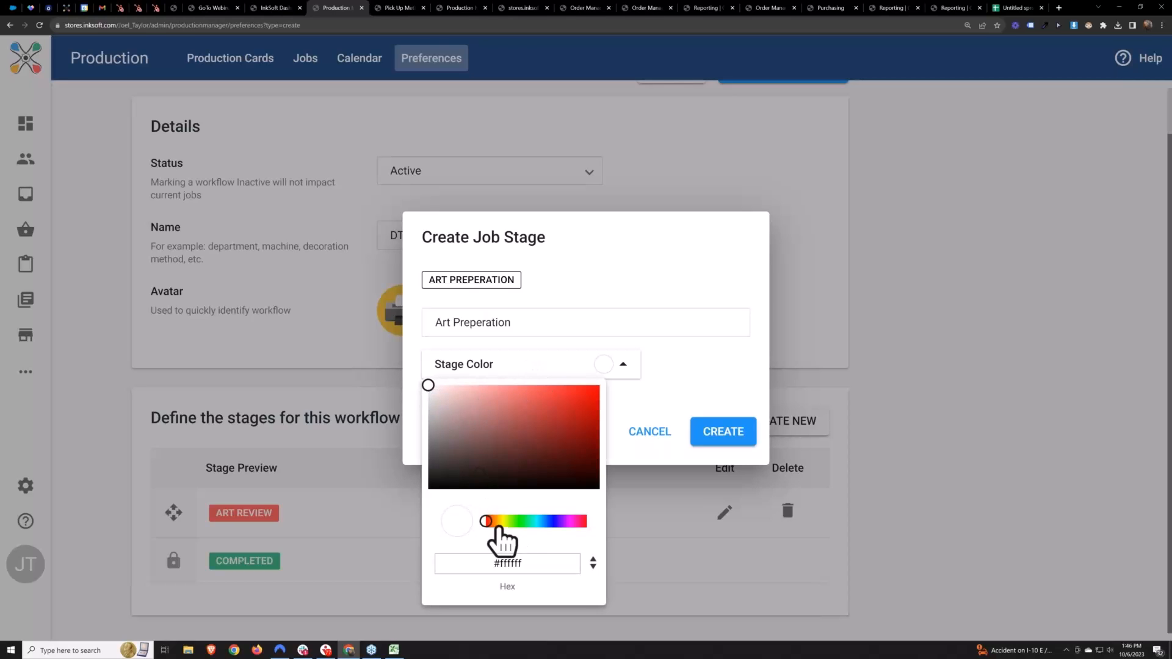
pyautogui.click(498, 522)
pyautogui.moveTo(428, 386); pyautogui.dragTo(528, 385)
pyautogui.click(732, 431)
pyautogui.click(729, 435)
pyautogui.moveTo(192, 551); pyautogui.dragTo(188, 559)
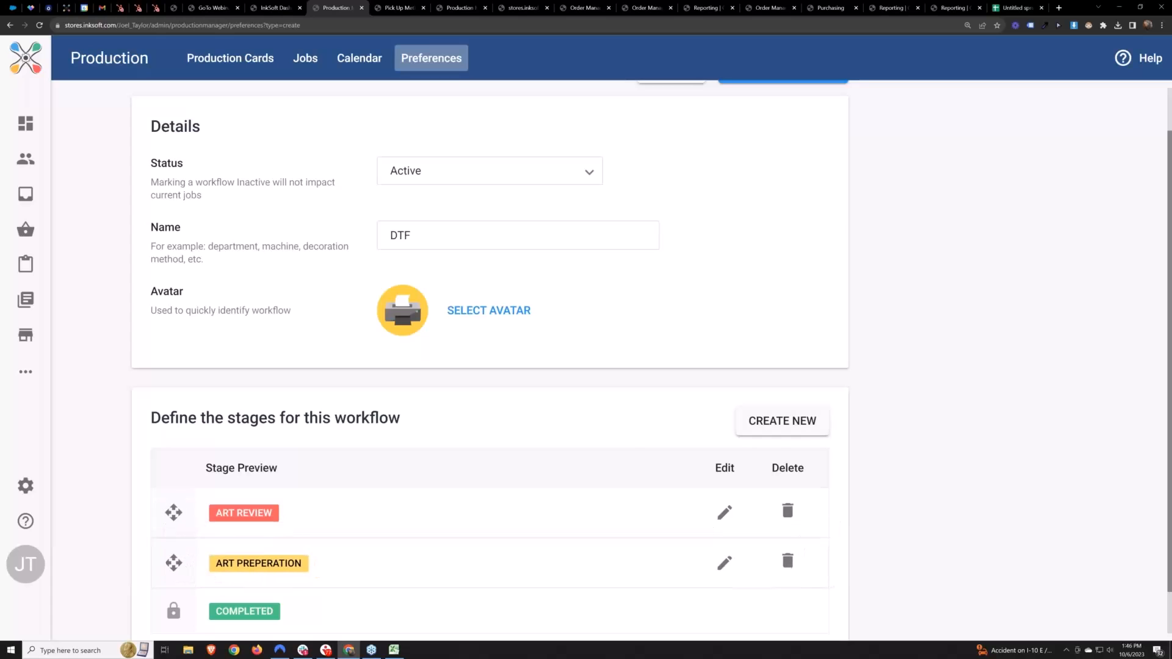
# Add a job stage named "Schedule For Production" with a yellow-green stage color to the DTF workflow
pyautogui.click(782, 421)
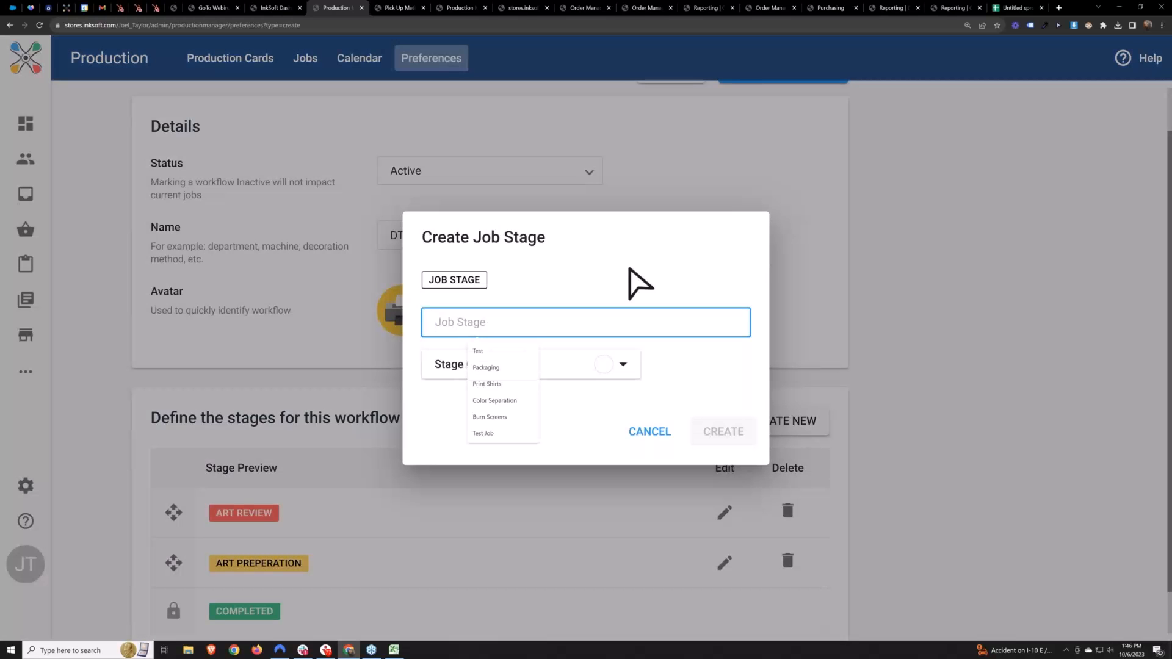
pyautogui.write('Schedule For Production')
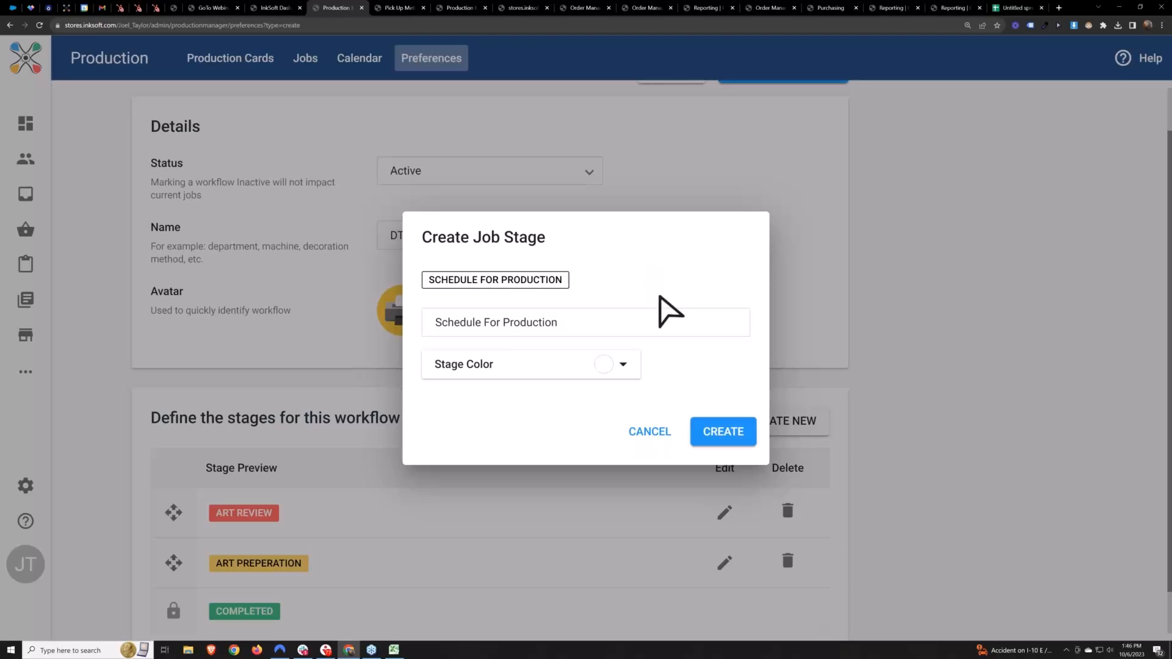
pyautogui.click(623, 364)
pyautogui.click(505, 521)
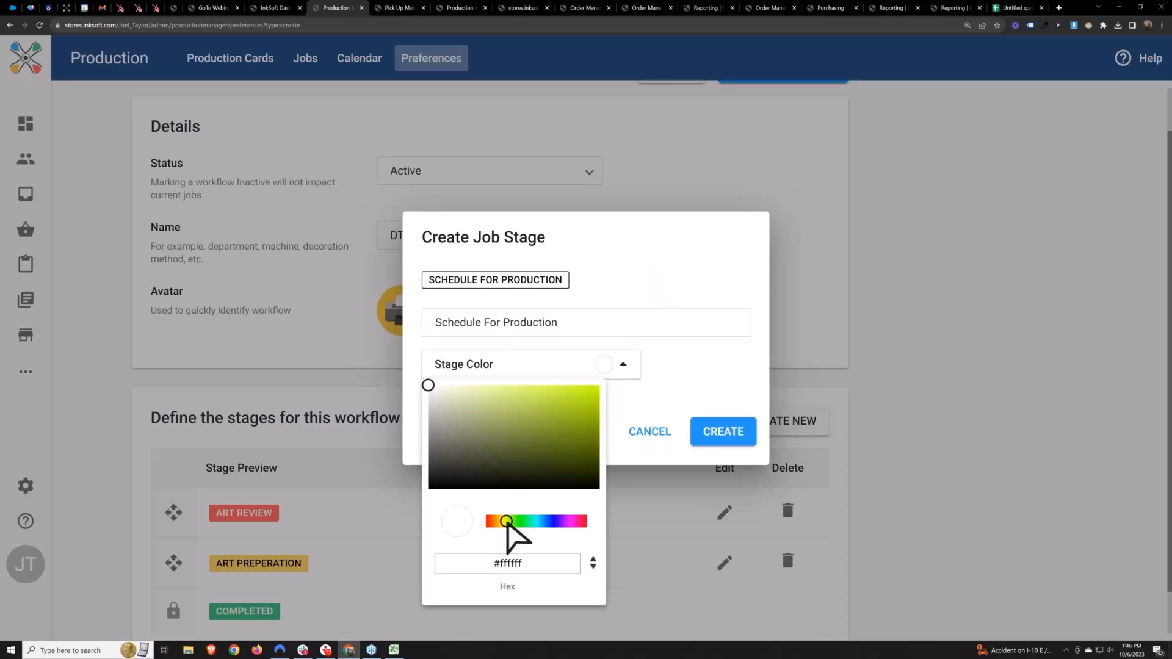
pyautogui.moveTo(432, 393); pyautogui.dragTo(707, 387)
pyautogui.click(706, 387)
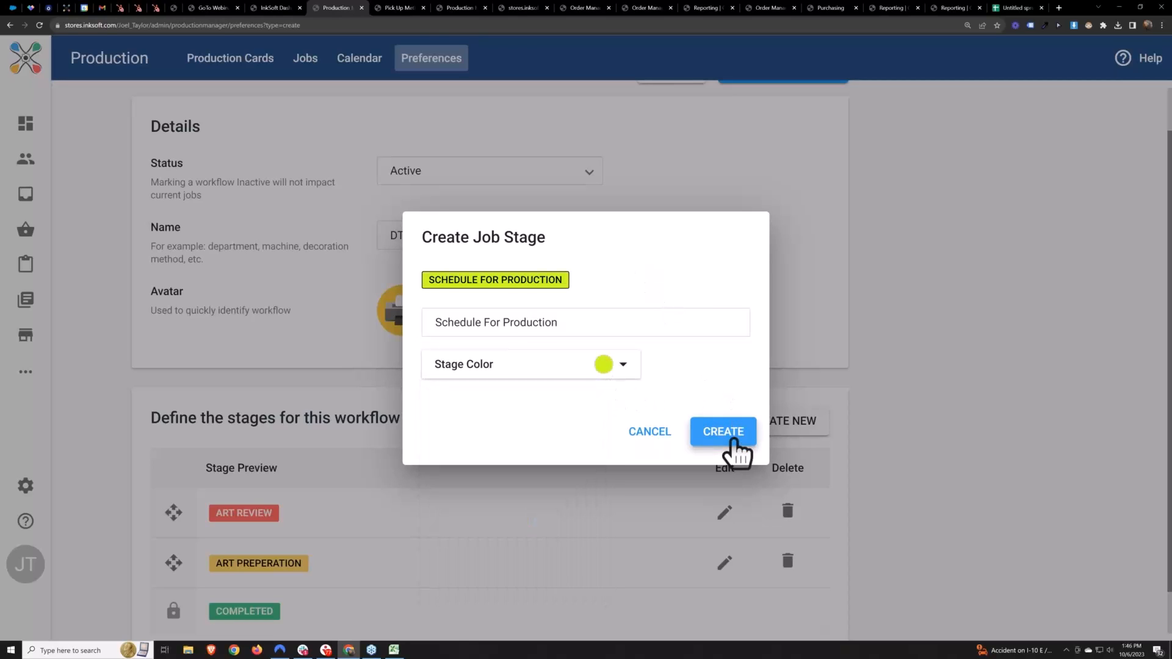
pyautogui.click(733, 442)
# Add a job stage named "In Production" with a light green stage color to the DTF workflow
pyautogui.scroll(-2, 380, 505)
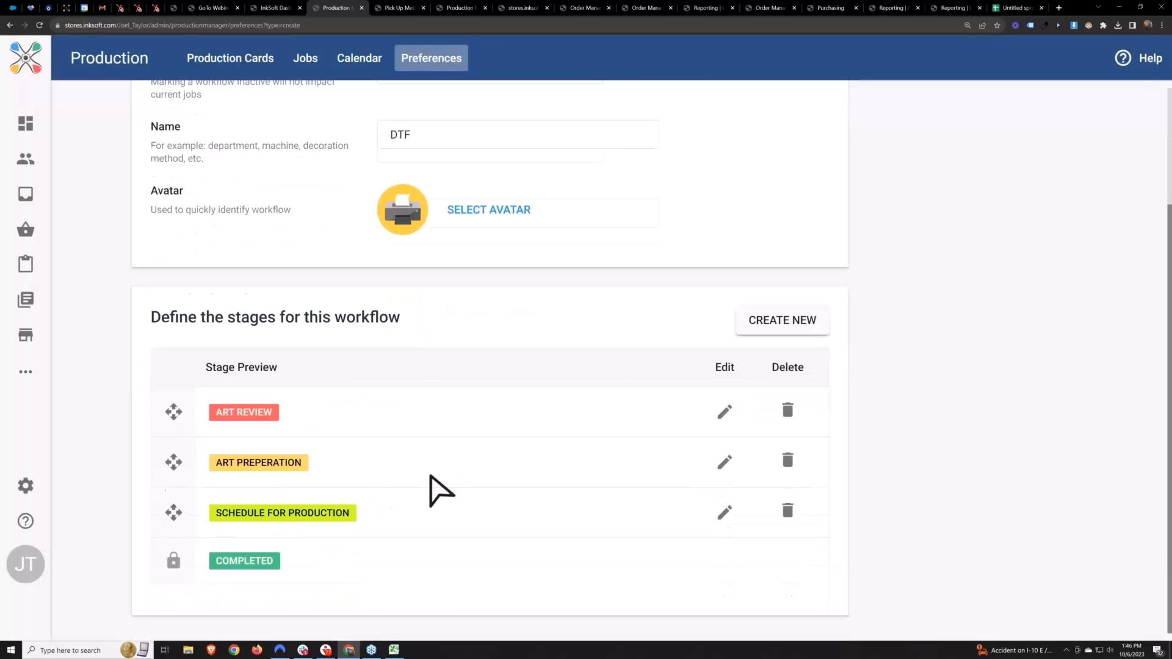
pyautogui.click(784, 321)
pyautogui.write('In Production')
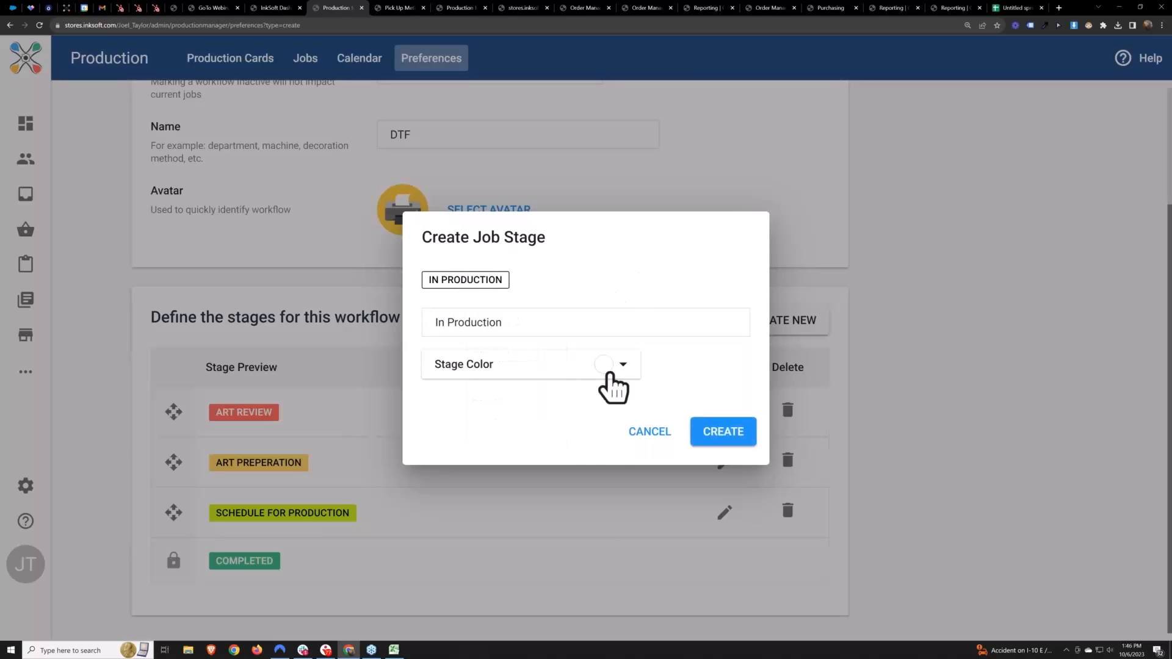
pyautogui.click(622, 365)
pyautogui.click(513, 522)
pyautogui.moveTo(430, 385); pyautogui.dragTo(552, 386)
pyautogui.click(751, 389)
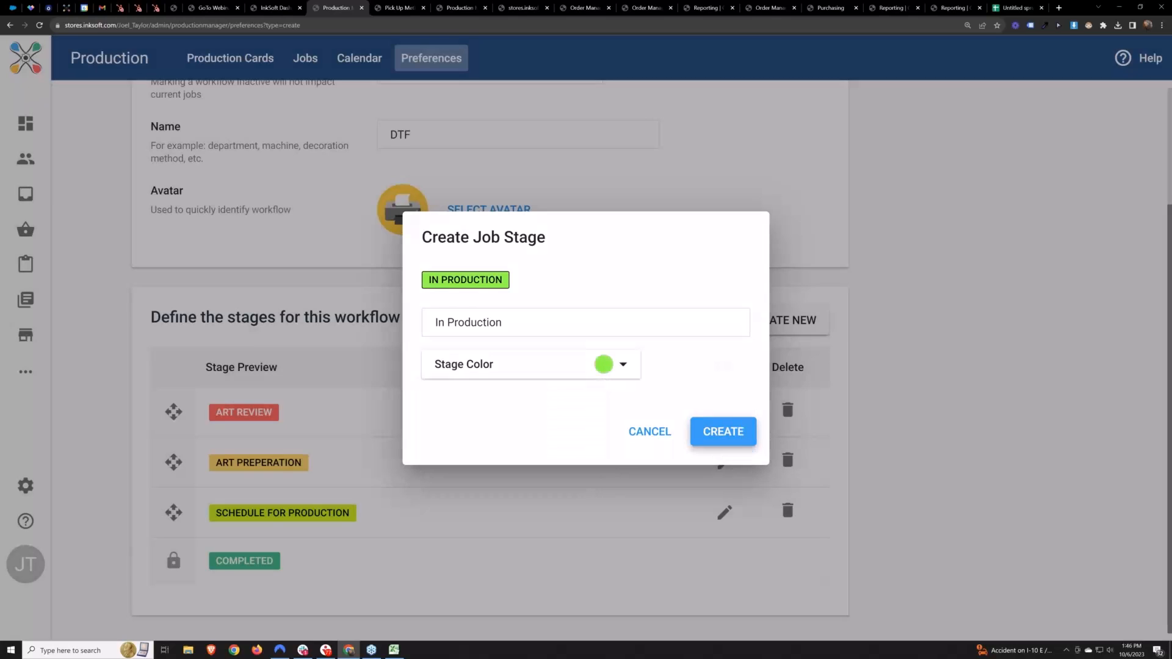
pyautogui.click(724, 431)
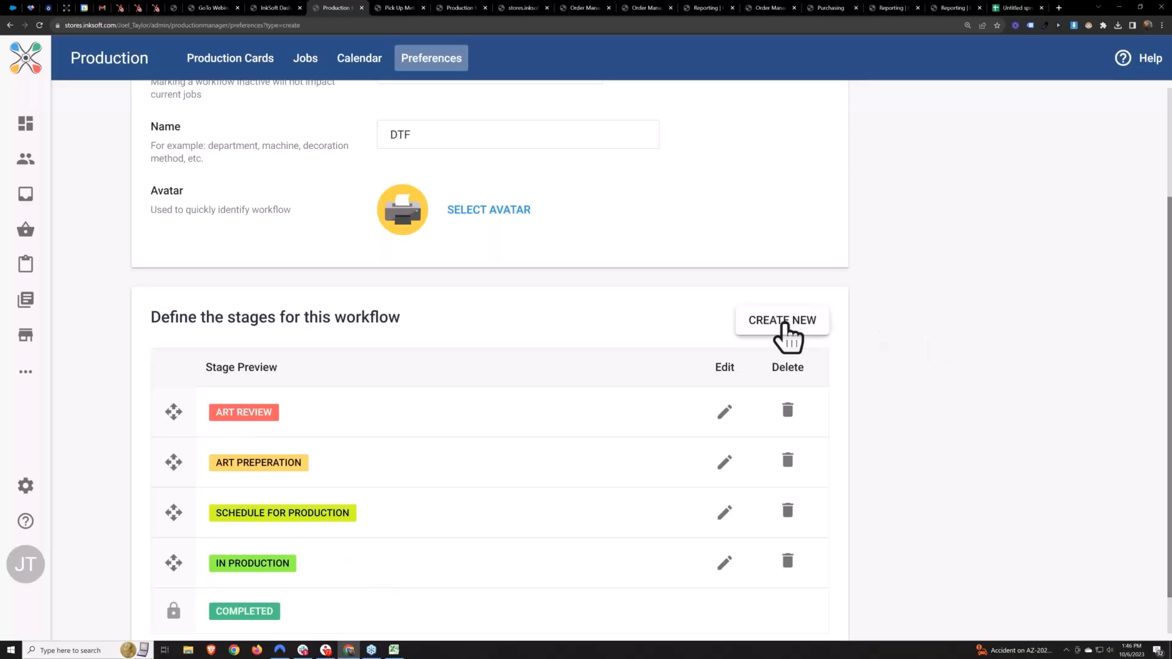
# Add a job stage named "Production Complete - QC" with a bright green stage color to the DTF workflow
pyautogui.click(783, 323)
pyautogui.write('Production Complete - QC')
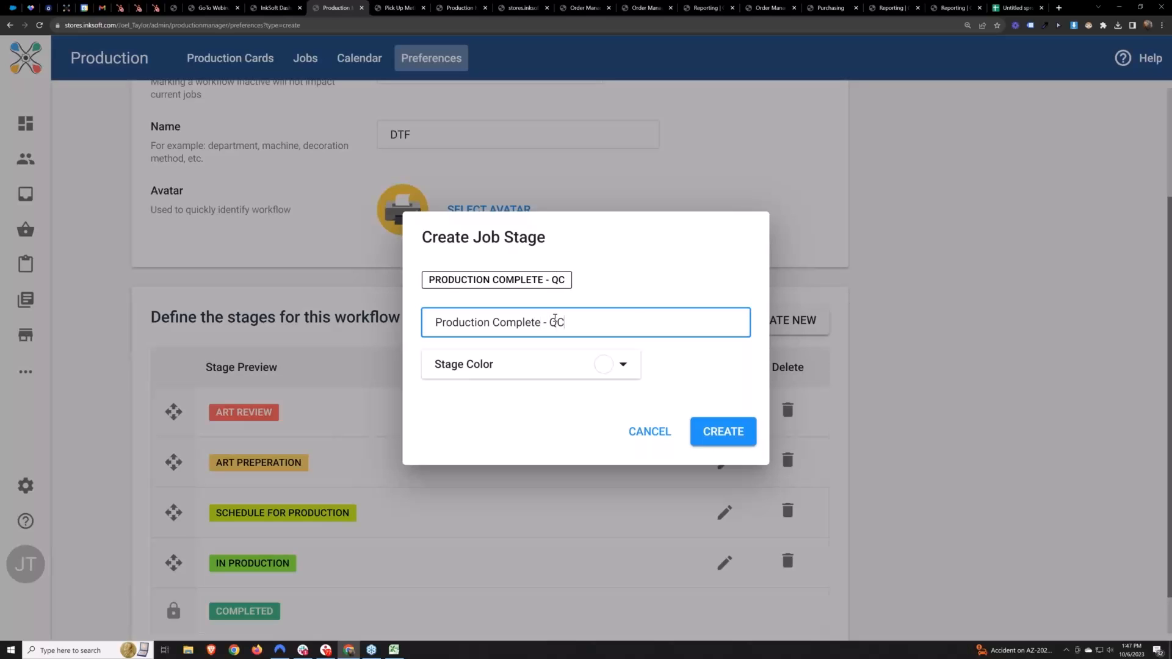
pyautogui.click(601, 367)
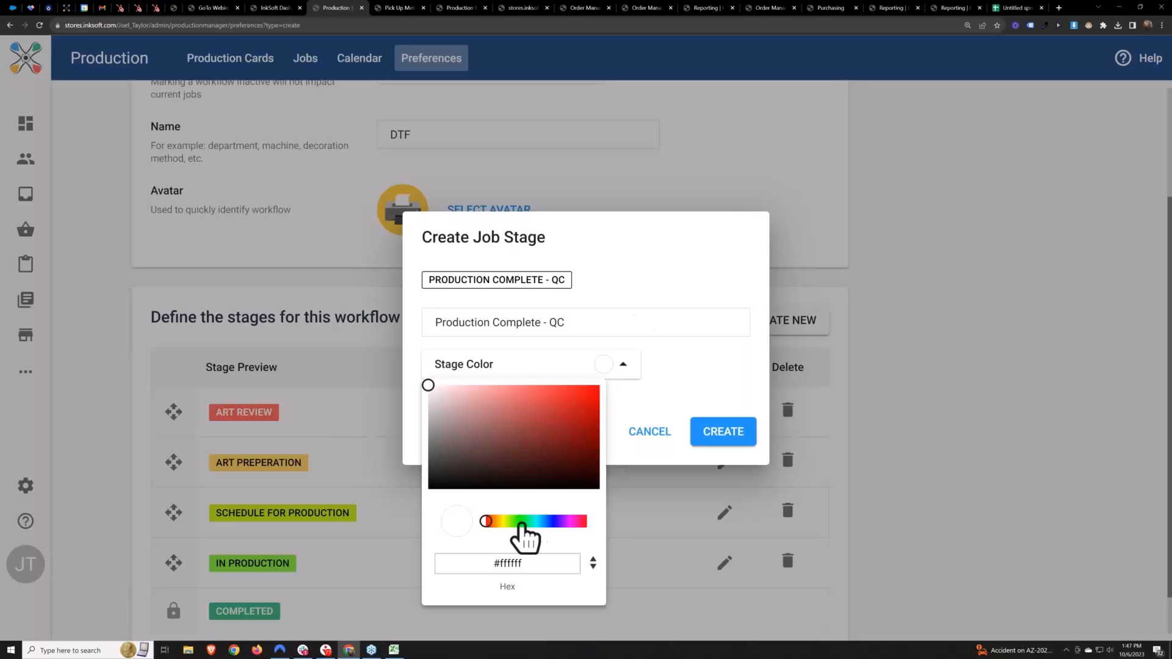
pyautogui.click(521, 522)
pyautogui.moveTo(427, 386); pyautogui.dragTo(573, 386)
pyautogui.click(729, 397)
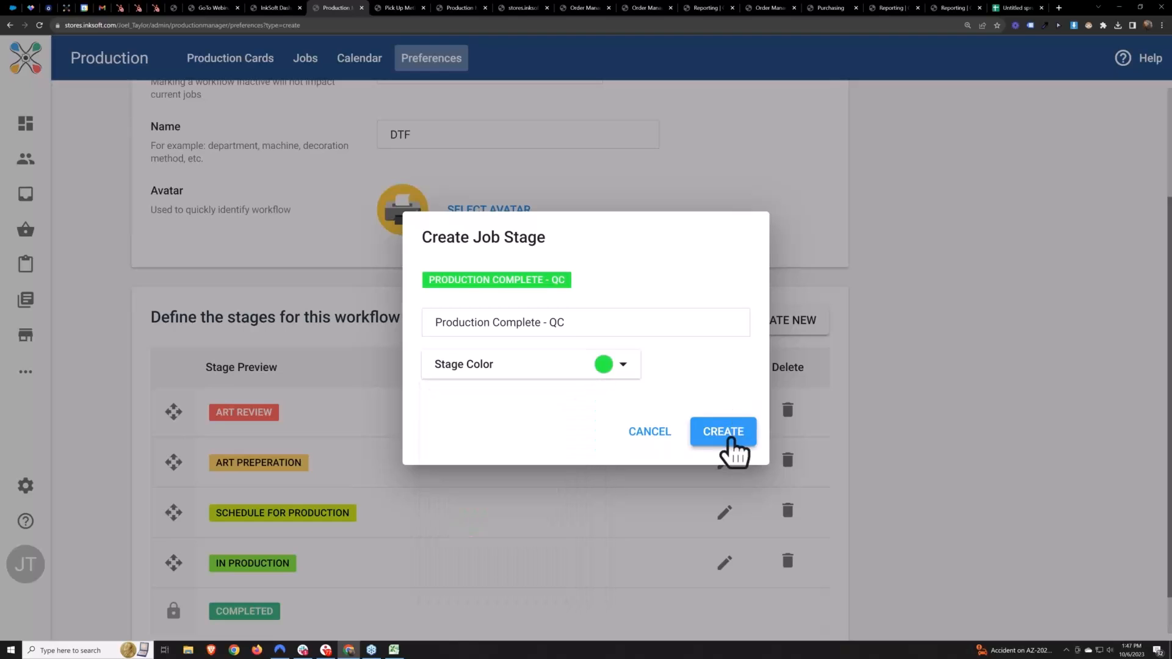
pyautogui.click(724, 450)
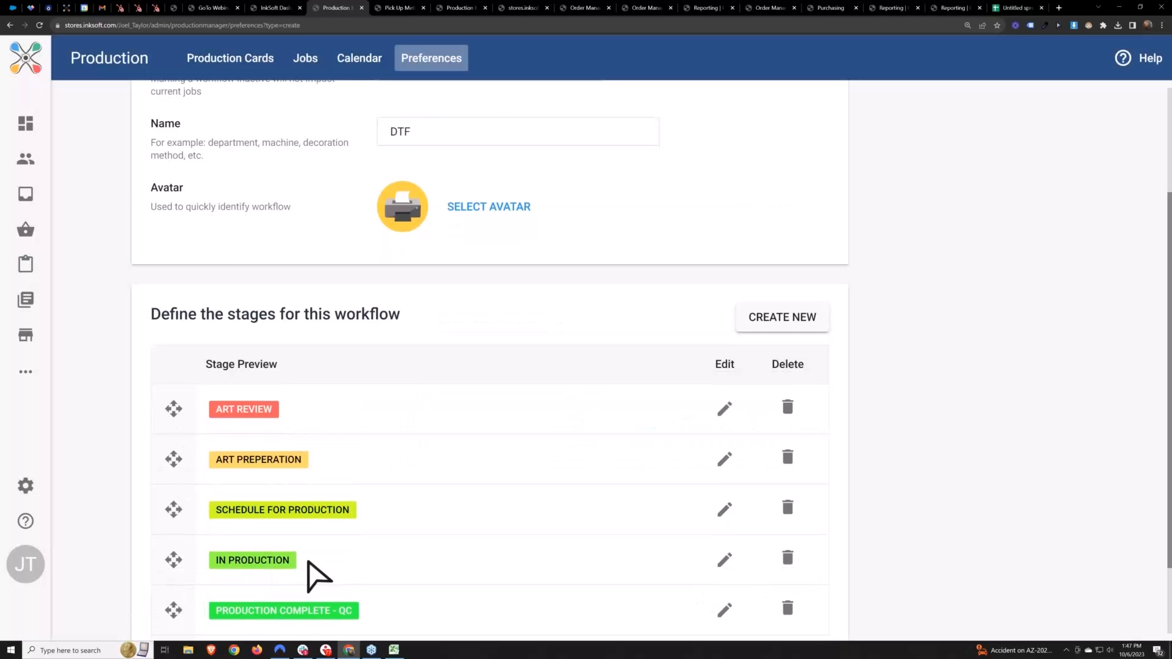
# Add a job stage named "Packaging" with a turquoise stage color to the DTF workflow
pyautogui.scroll(-1, 633, 436)
pyautogui.click(782, 229)
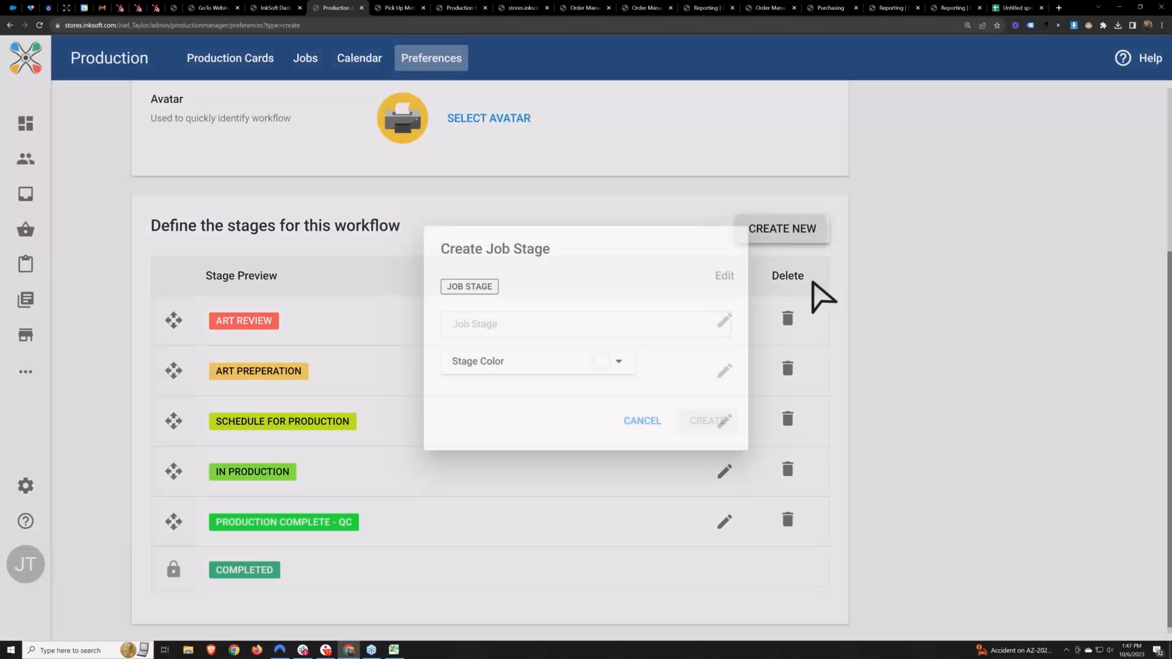
pyautogui.click(517, 319)
pyautogui.write('Packaging')
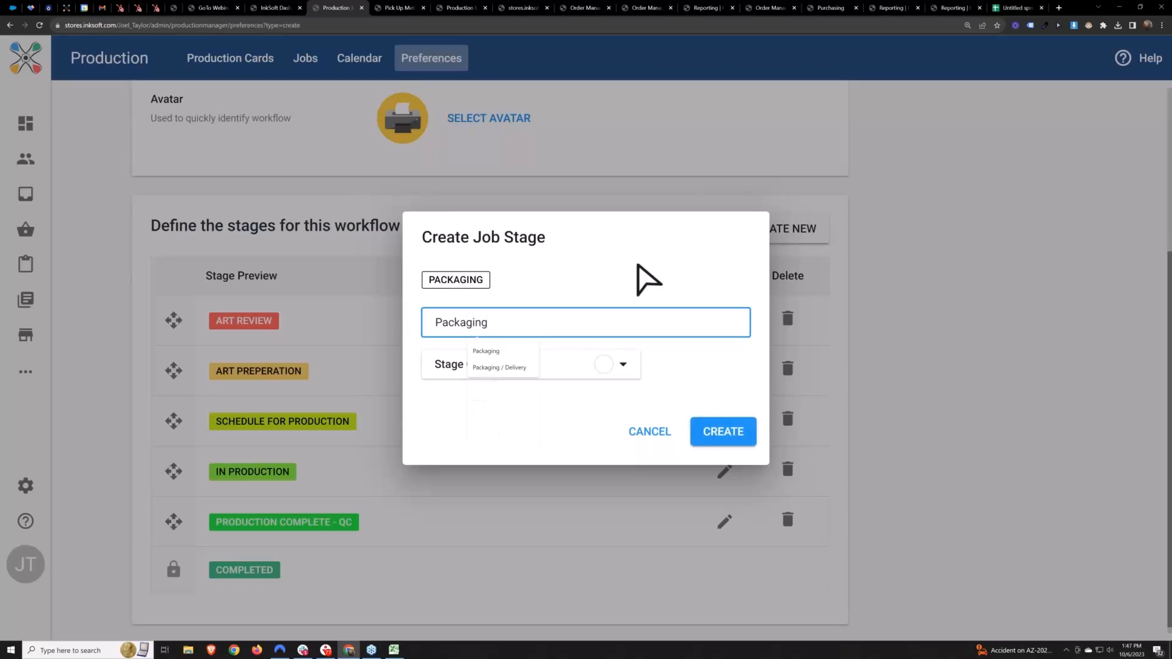
pyautogui.click(622, 366)
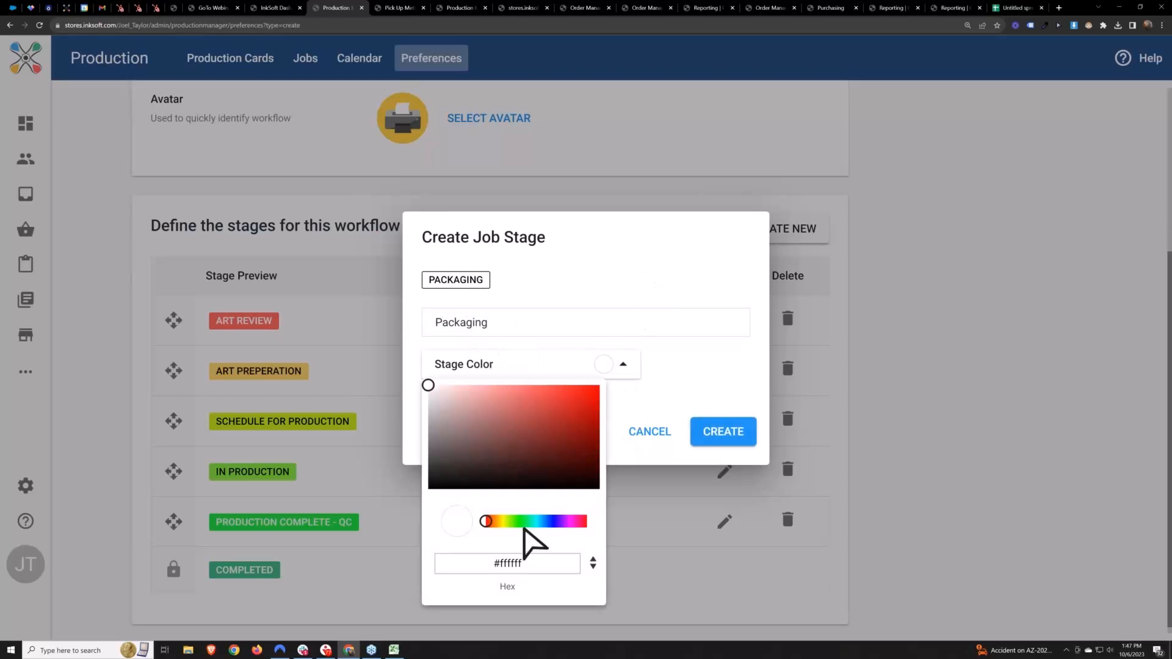
pyautogui.click(530, 521)
pyautogui.moveTo(434, 398); pyautogui.dragTo(578, 385)
pyautogui.click(739, 434)
pyautogui.click(739, 434)
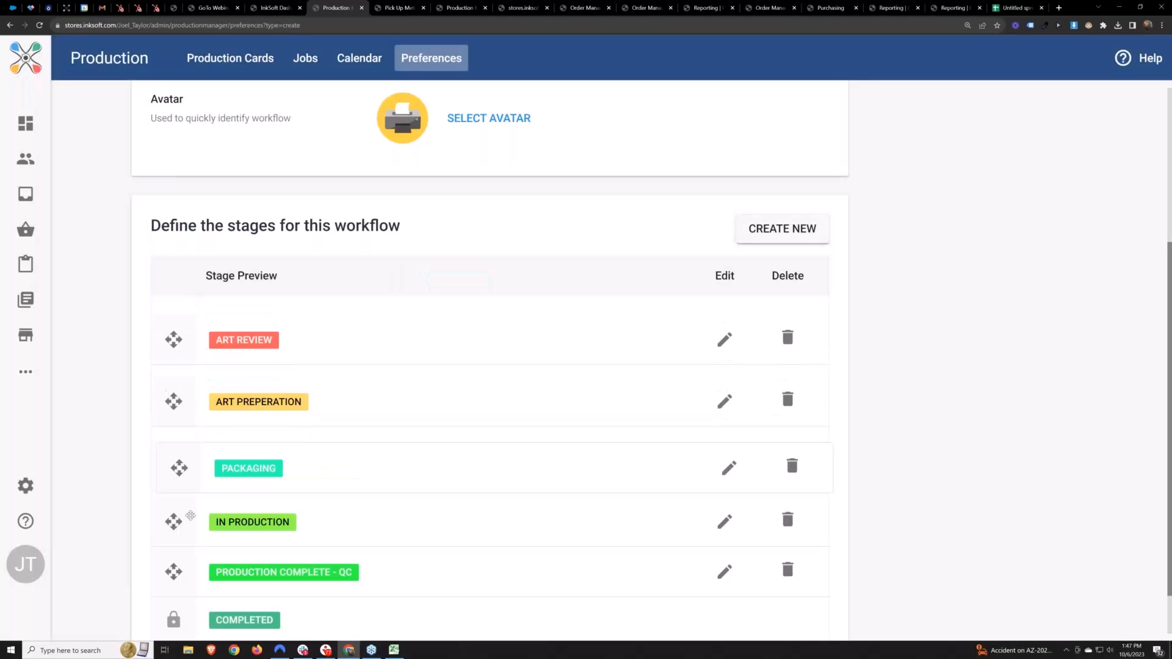
# Create the DTF workflow with its defined stages and check its entry and open jobs in the workflow list
pyautogui.scroll(-1, 1027, 392)
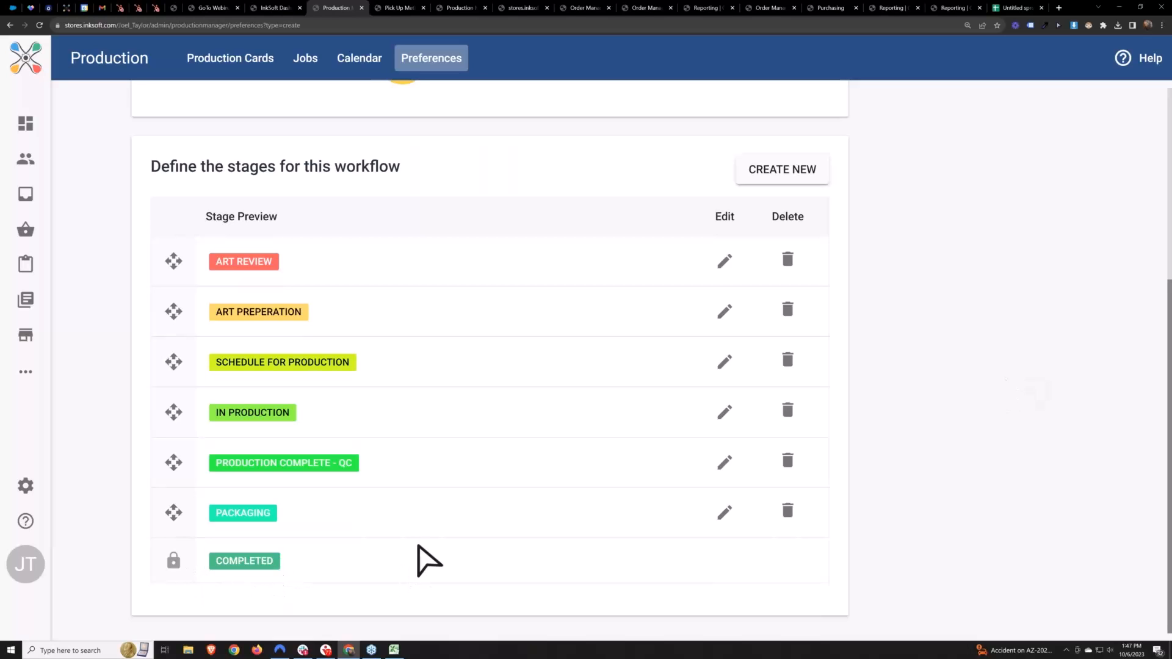
pyautogui.scroll(5, 422, 558)
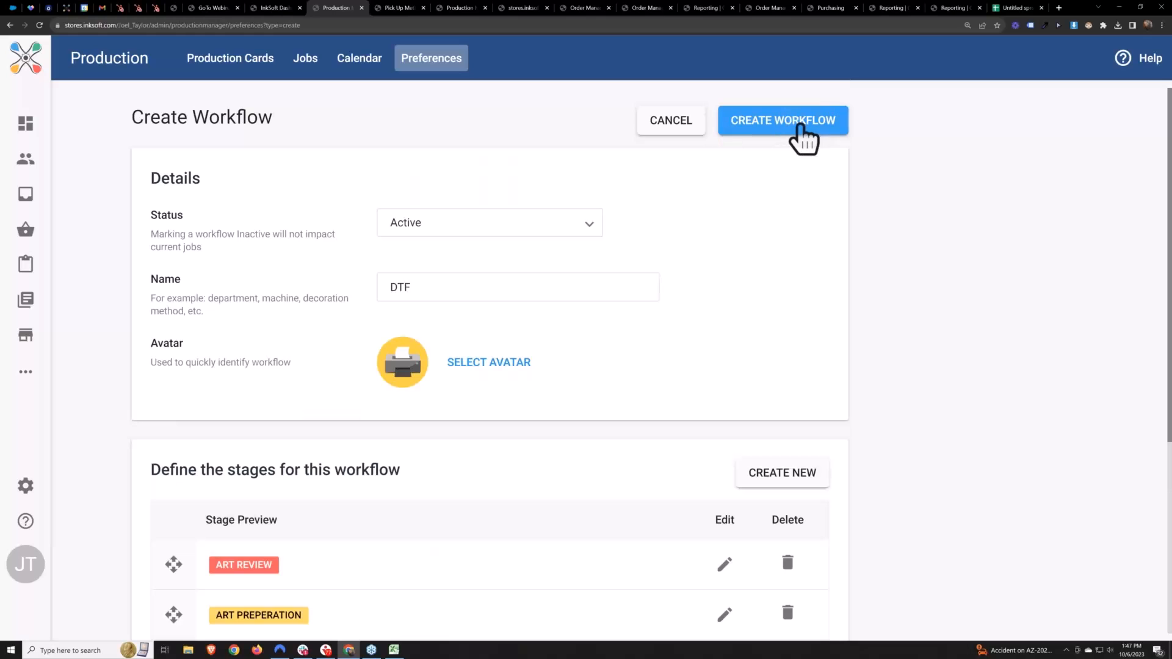
pyautogui.click(783, 120)
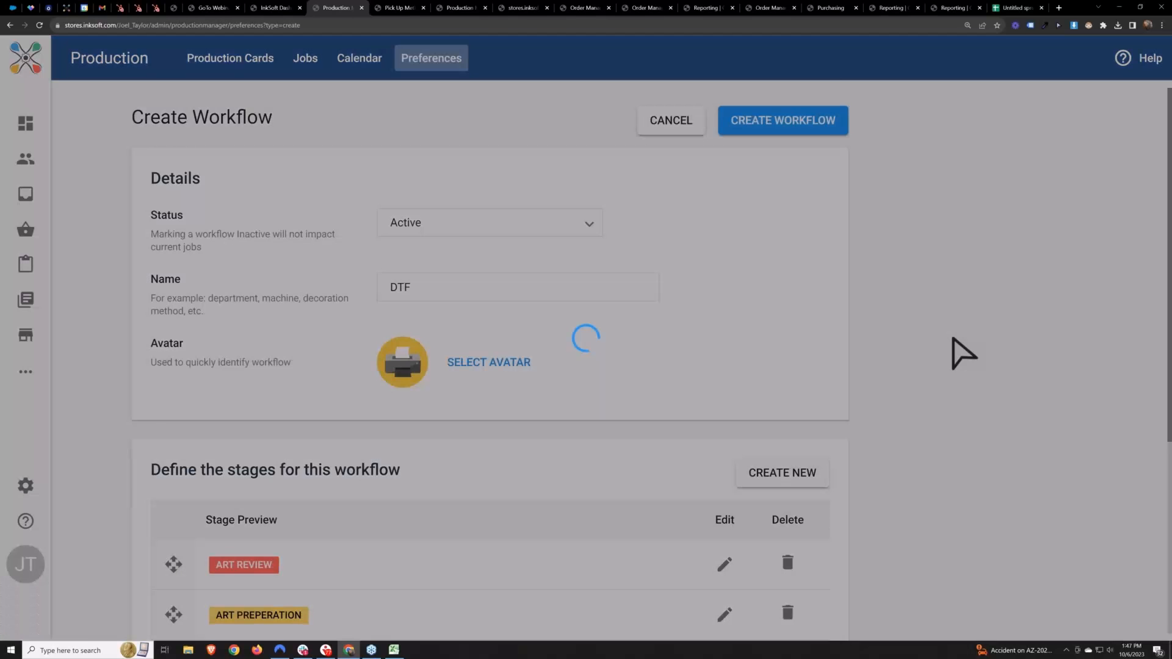
pyautogui.doubleClick(262, 306)
pyautogui.click(385, 175)
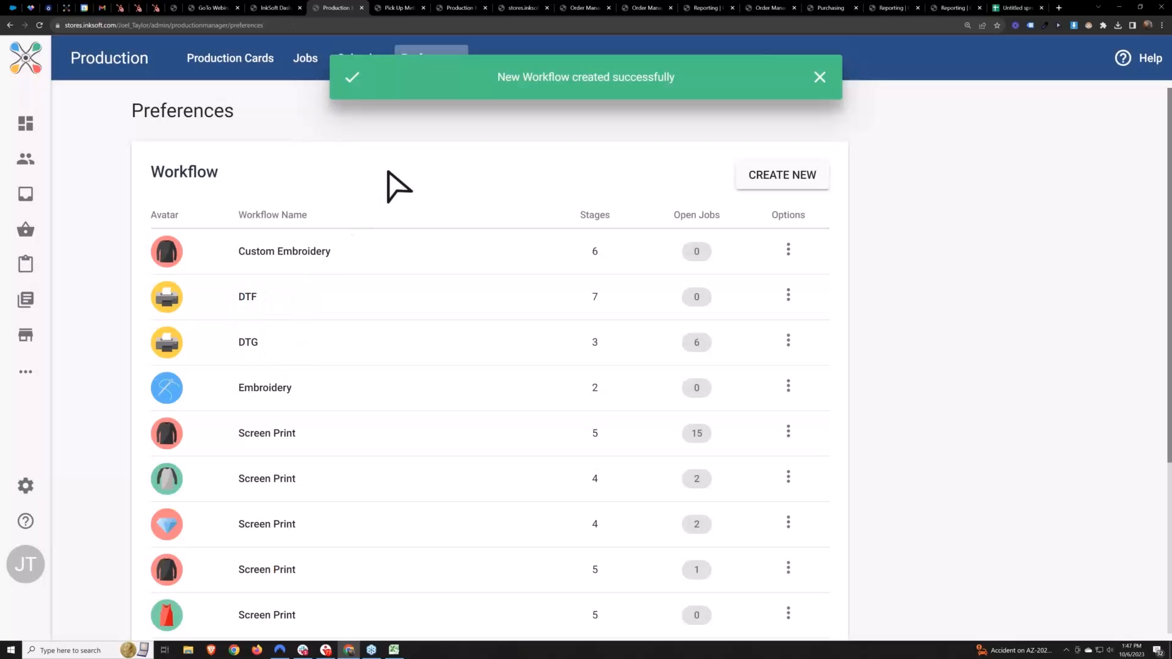
pyautogui.doubleClick(249, 298)
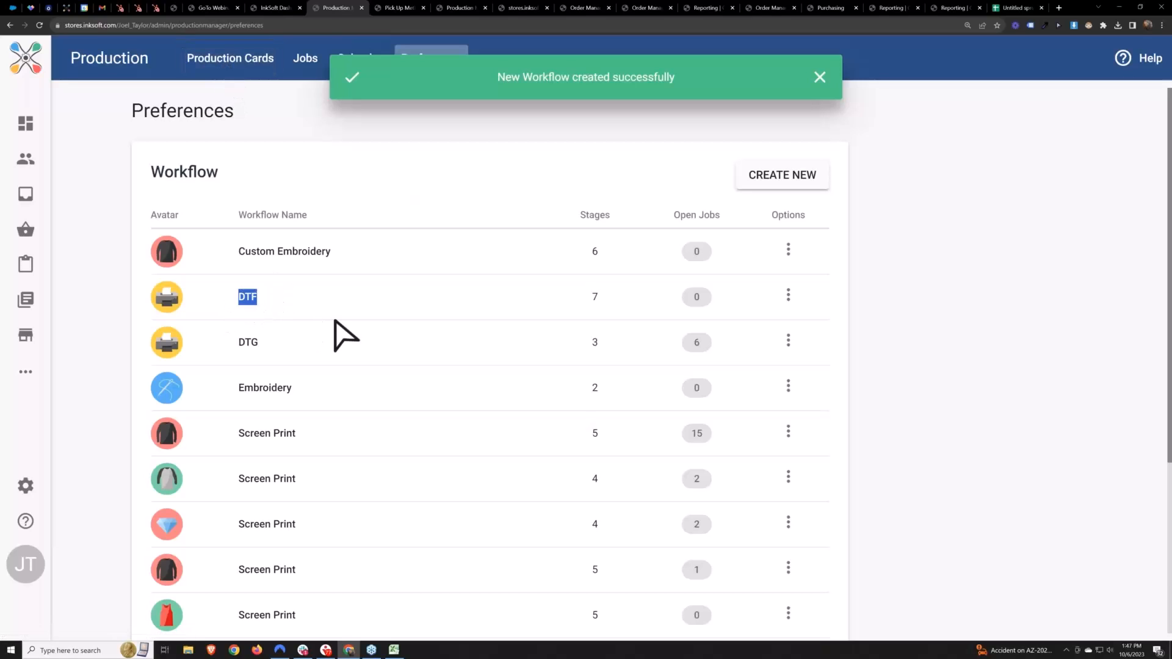
pyautogui.doubleClick(698, 299)
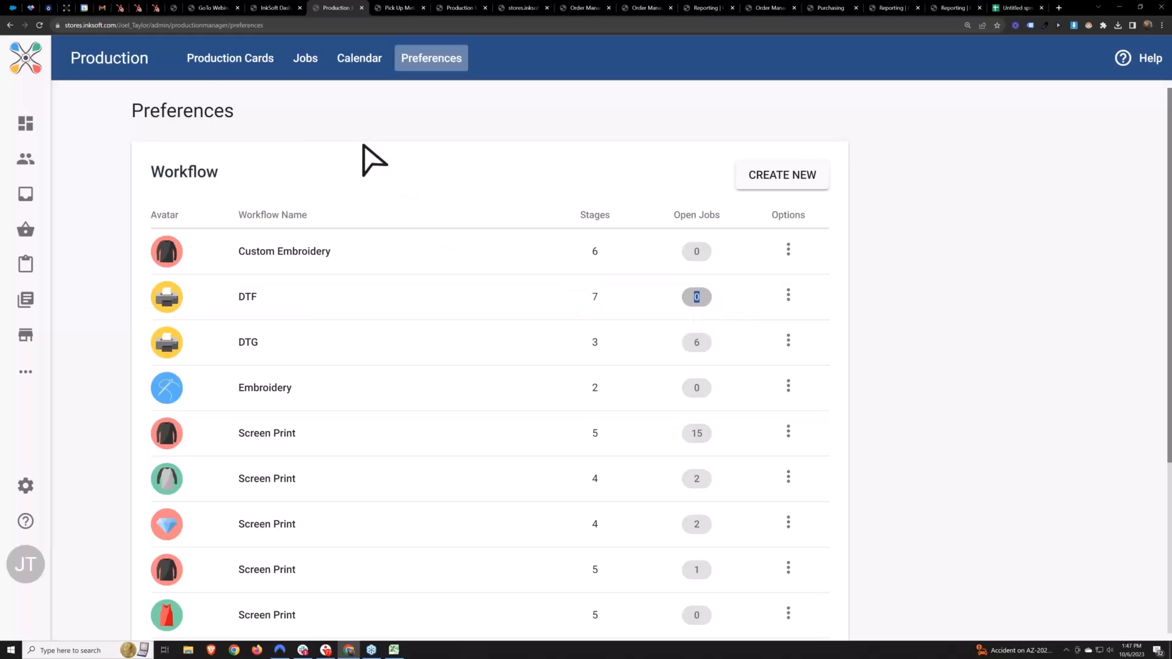
# Select all production cards of the HI and logo-inksoft designs and start a new job for them with the DTF workflow
pyautogui.click(214, 64)
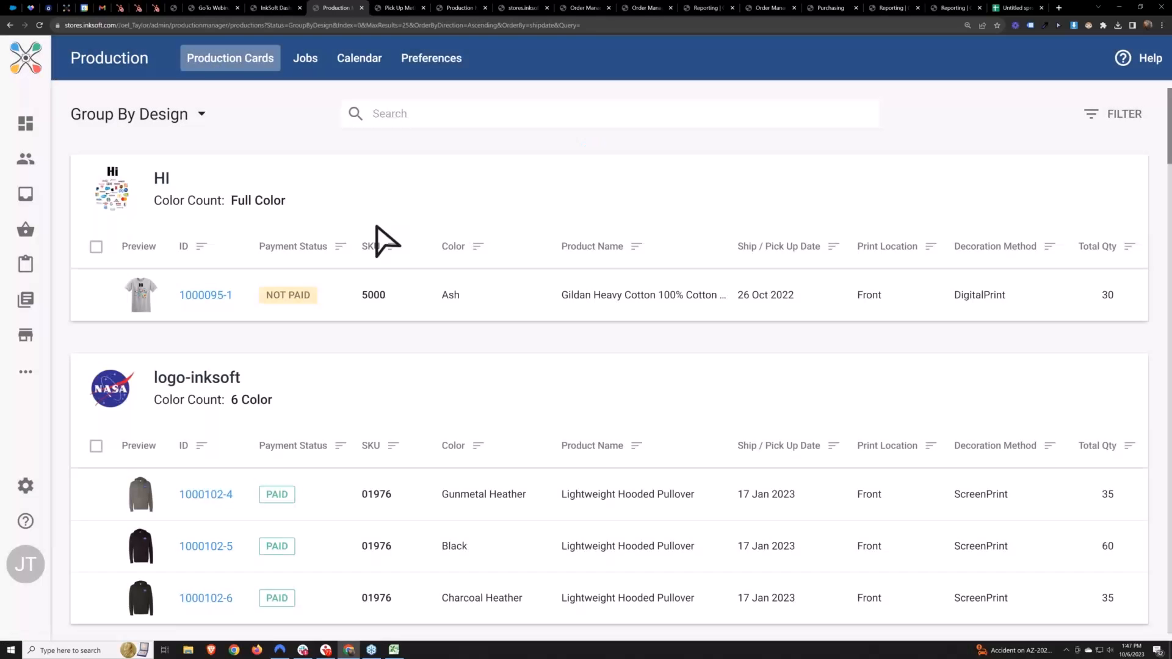
pyautogui.click(96, 447)
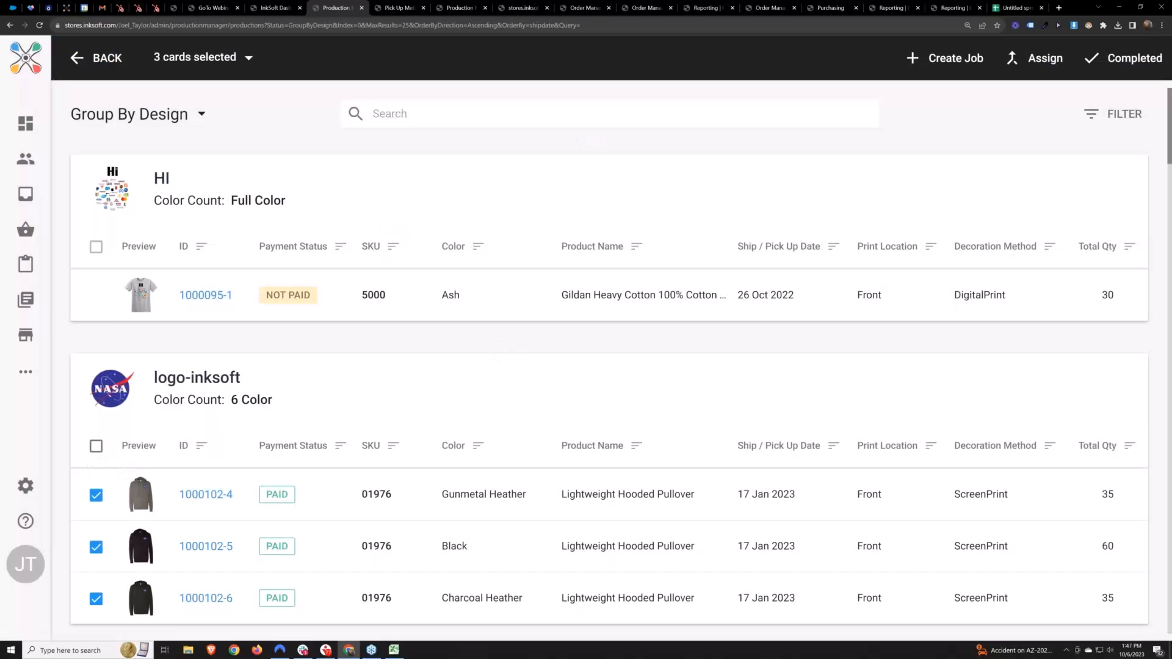
pyautogui.click(96, 247)
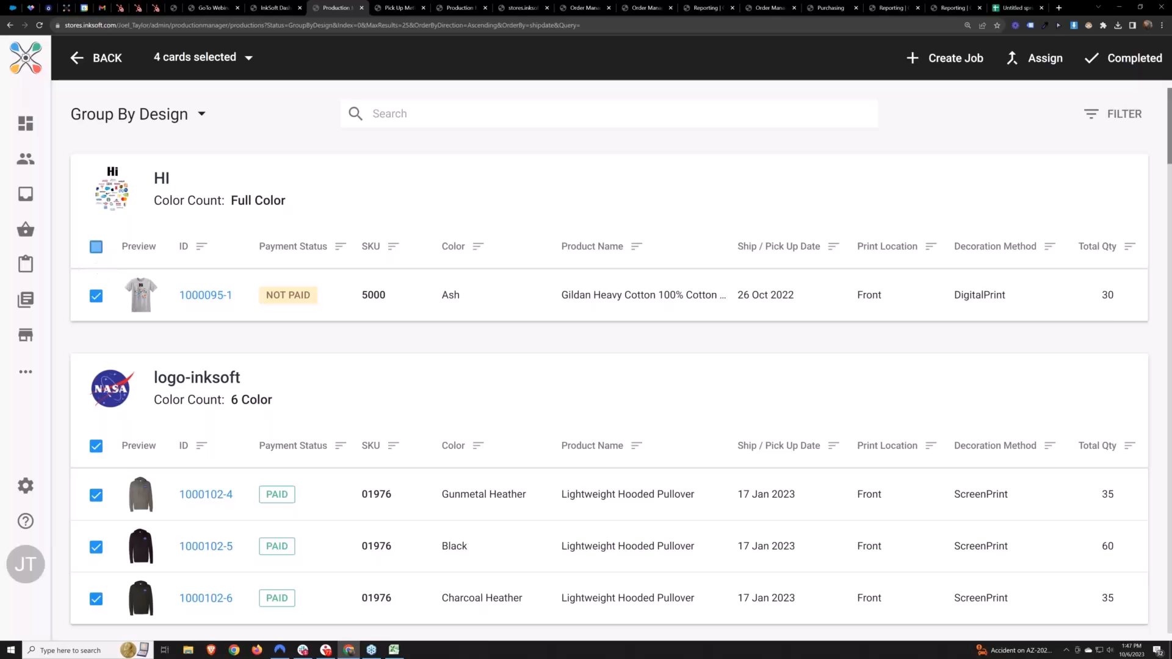
pyautogui.click(959, 61)
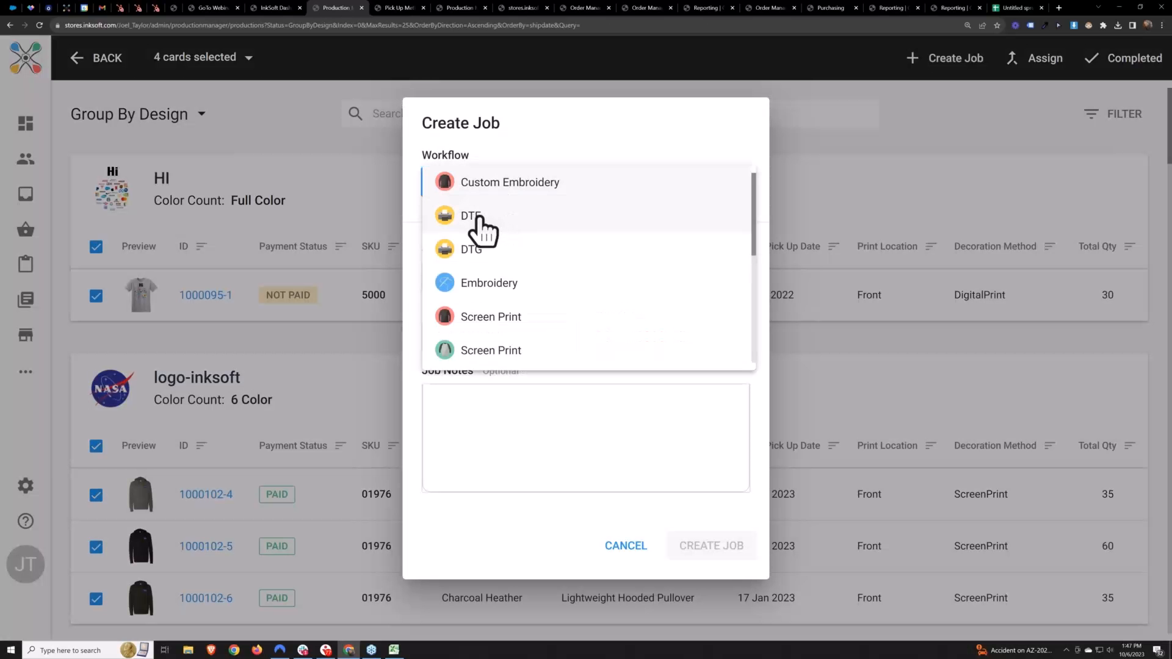
pyautogui.click(482, 220)
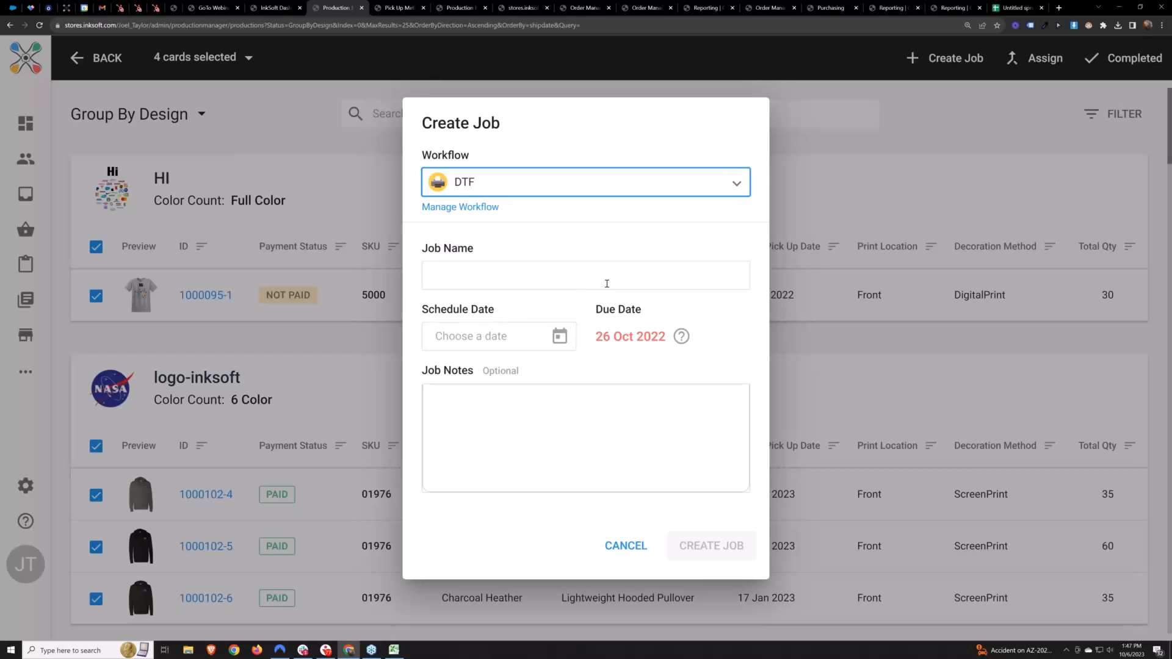